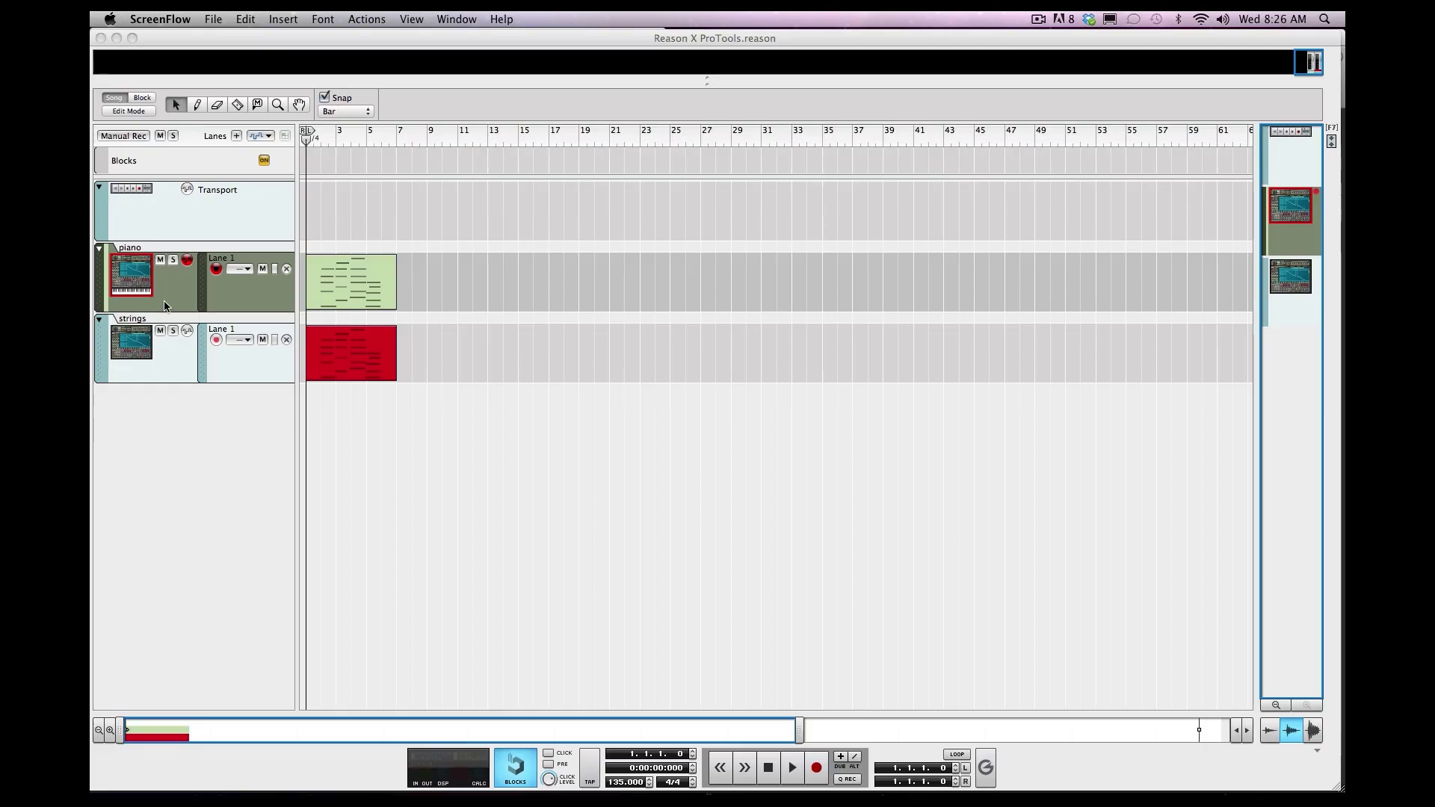
In the Reason song, select and record-arm the strings track in place of the piano track
click(220, 307)
click(217, 342)
click(235, 293)
click(240, 354)
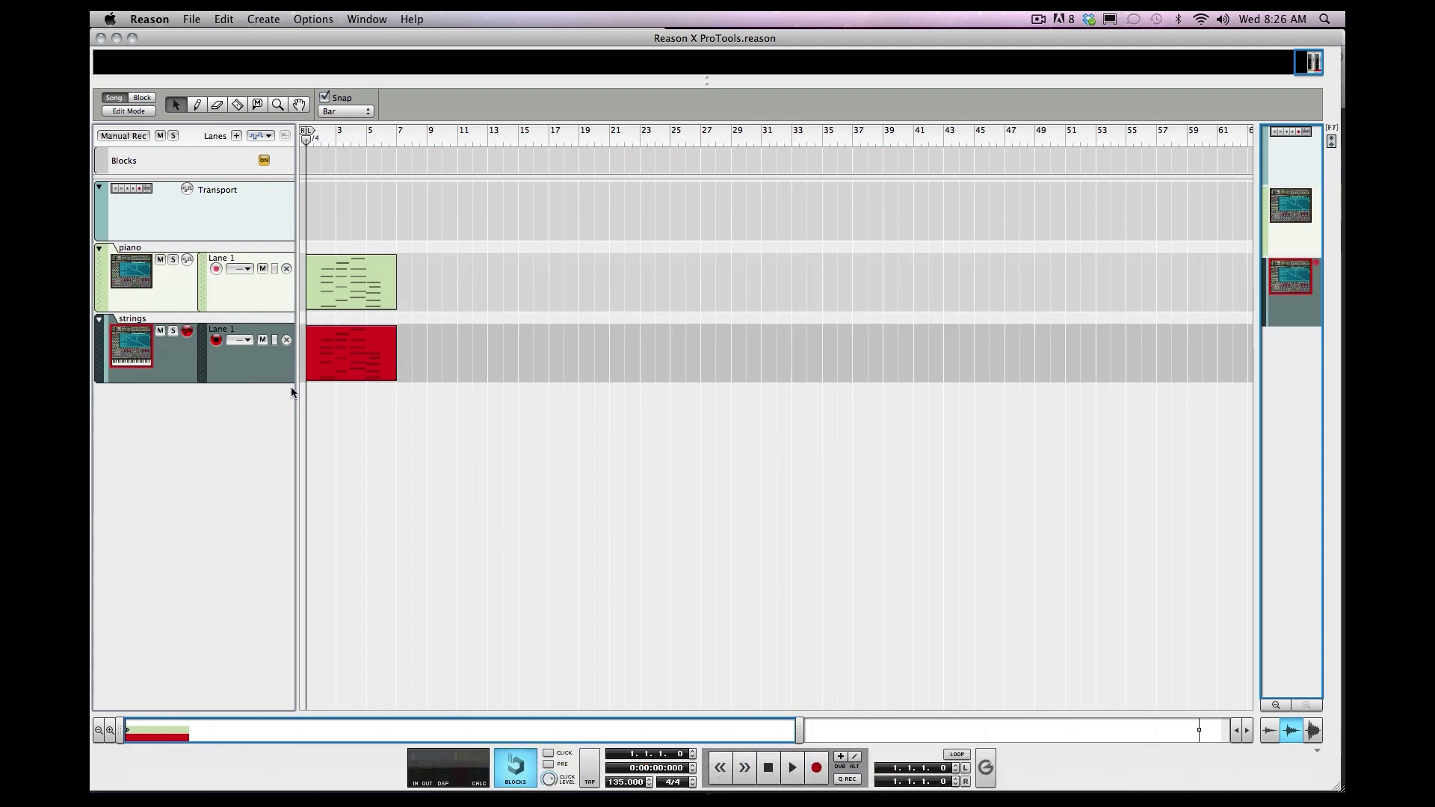
mouse_move(1047, 777)
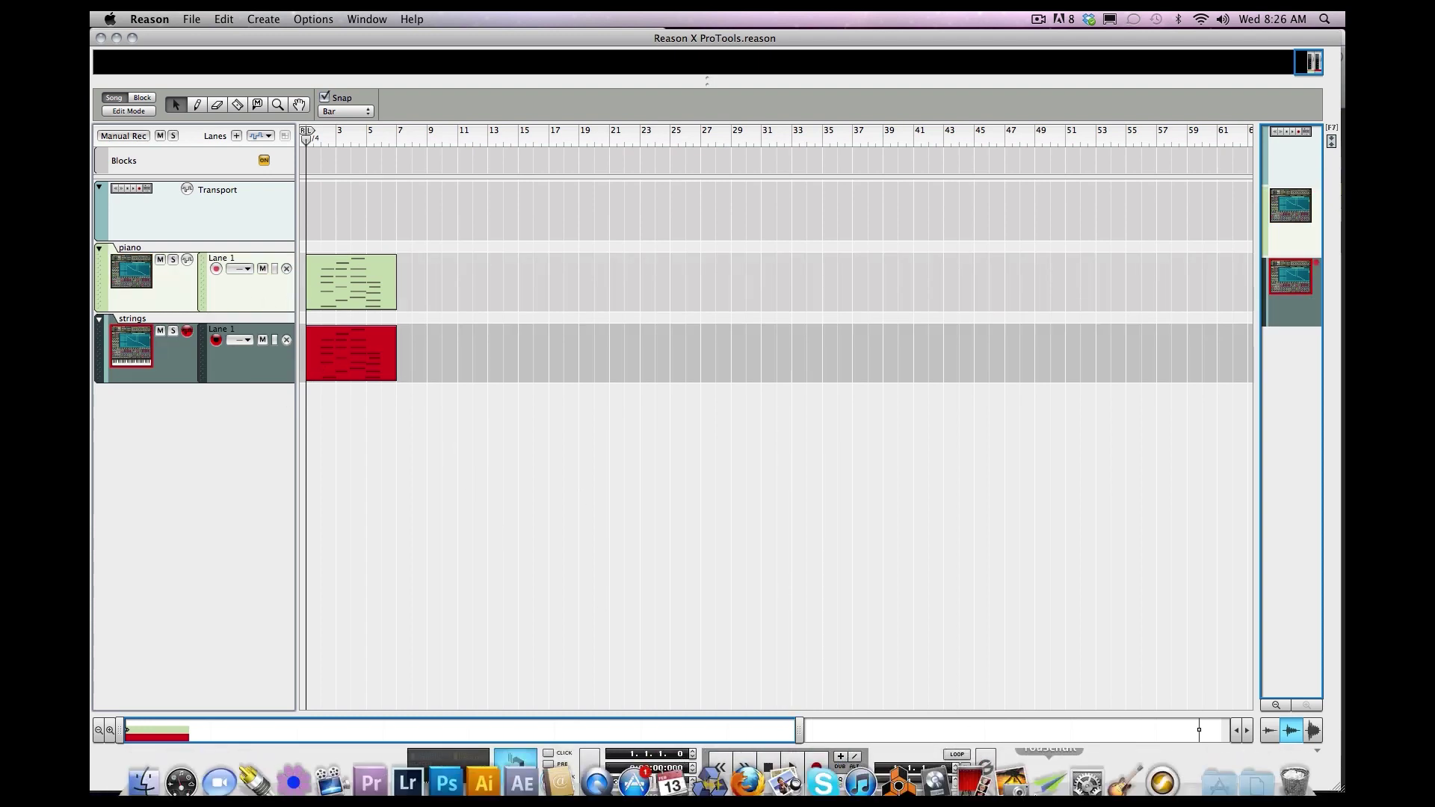
Switch to the Pro Tools 'Reason X ProTools' session and select the piano track
click(1162, 766)
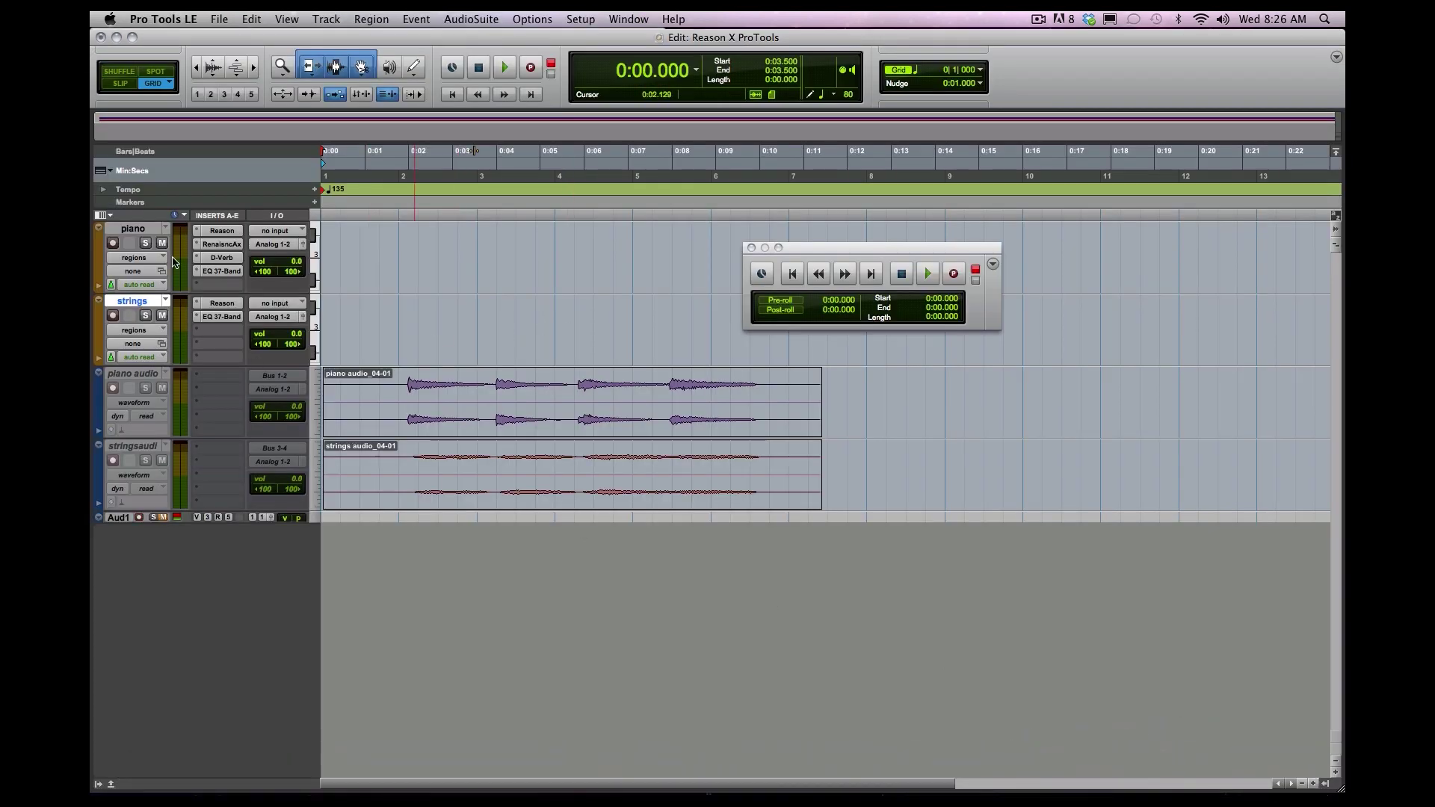
click(134, 233)
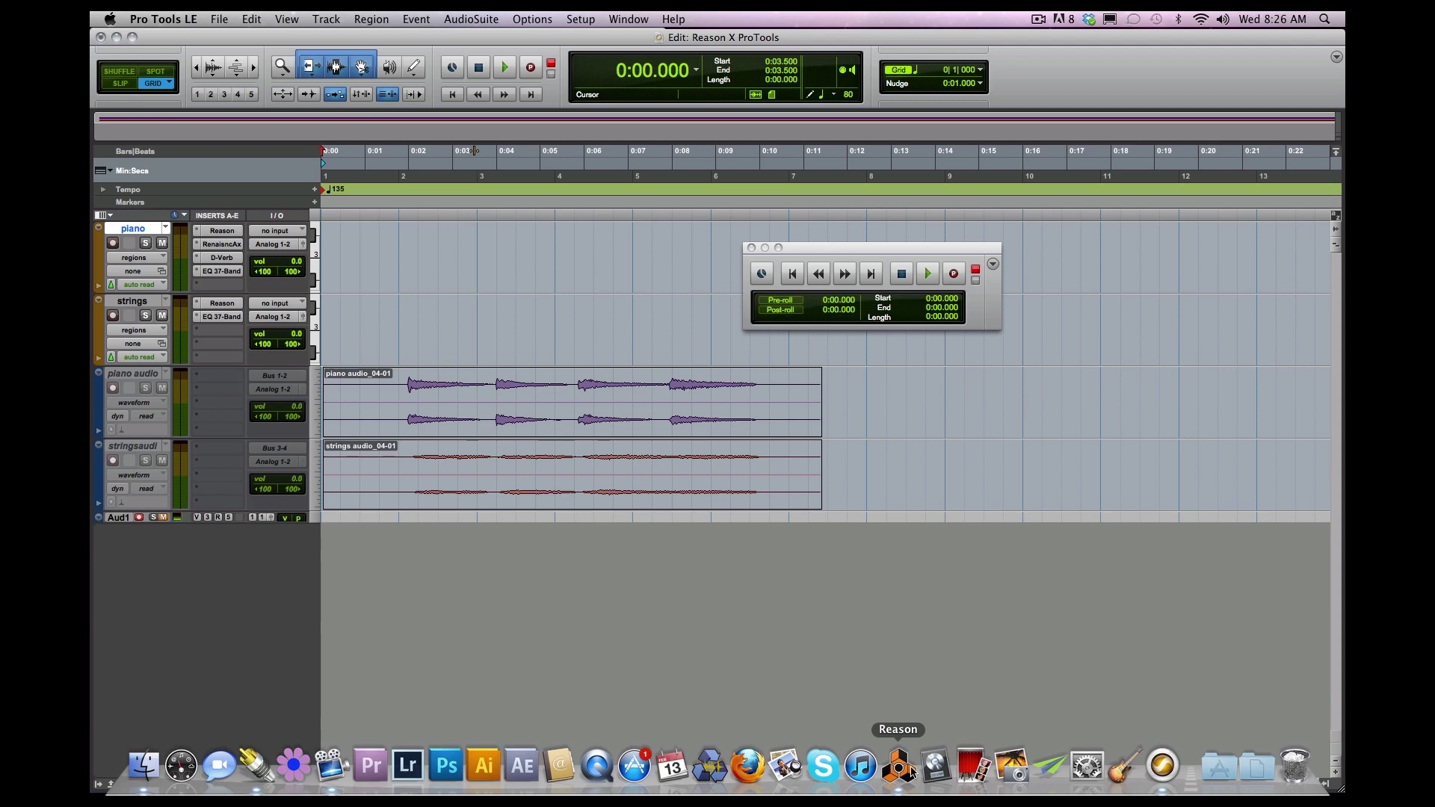
Reveal the Reason application in Finder using the Dock icon's Show in Finder option
right_click(912, 770)
mouse_move(918, 692)
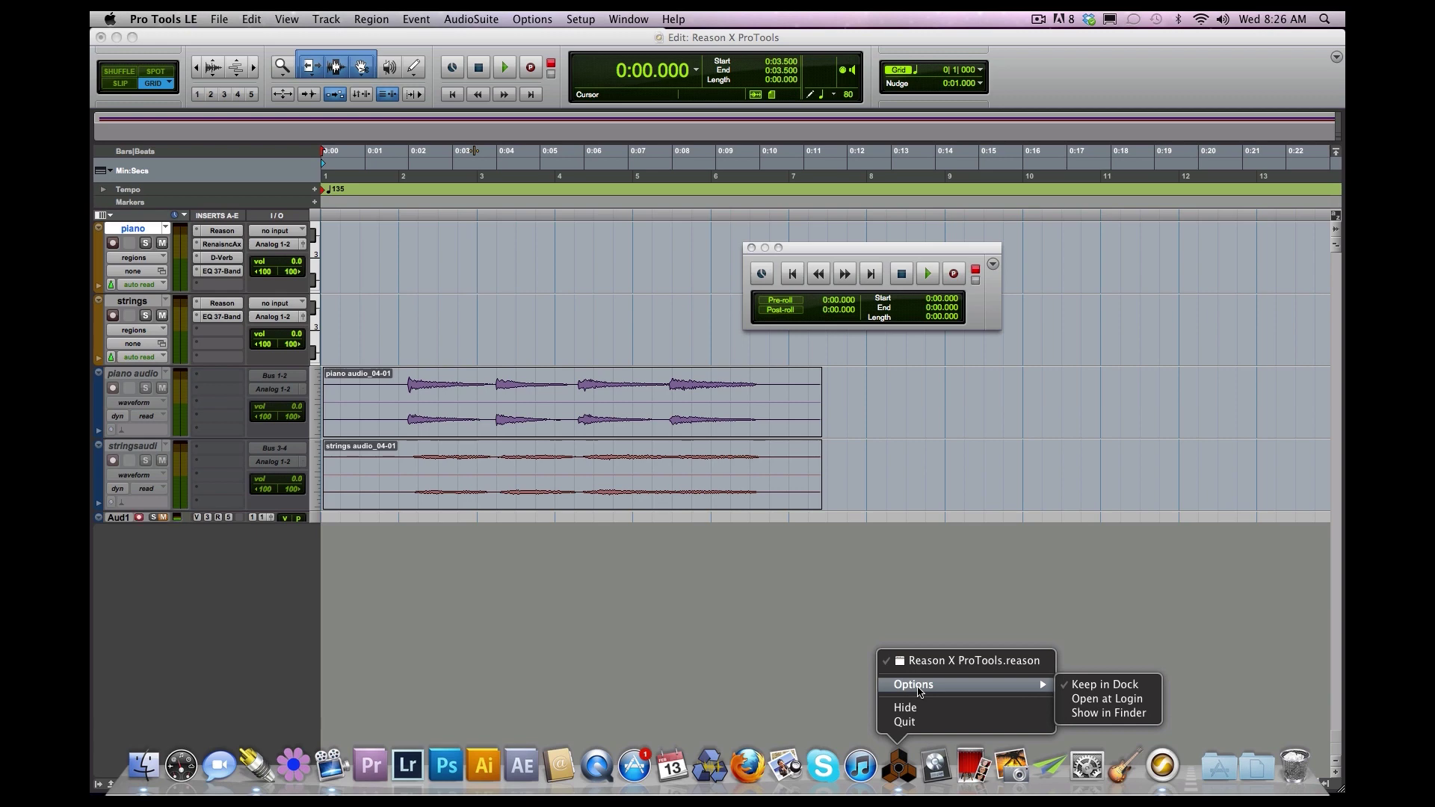
click(1132, 713)
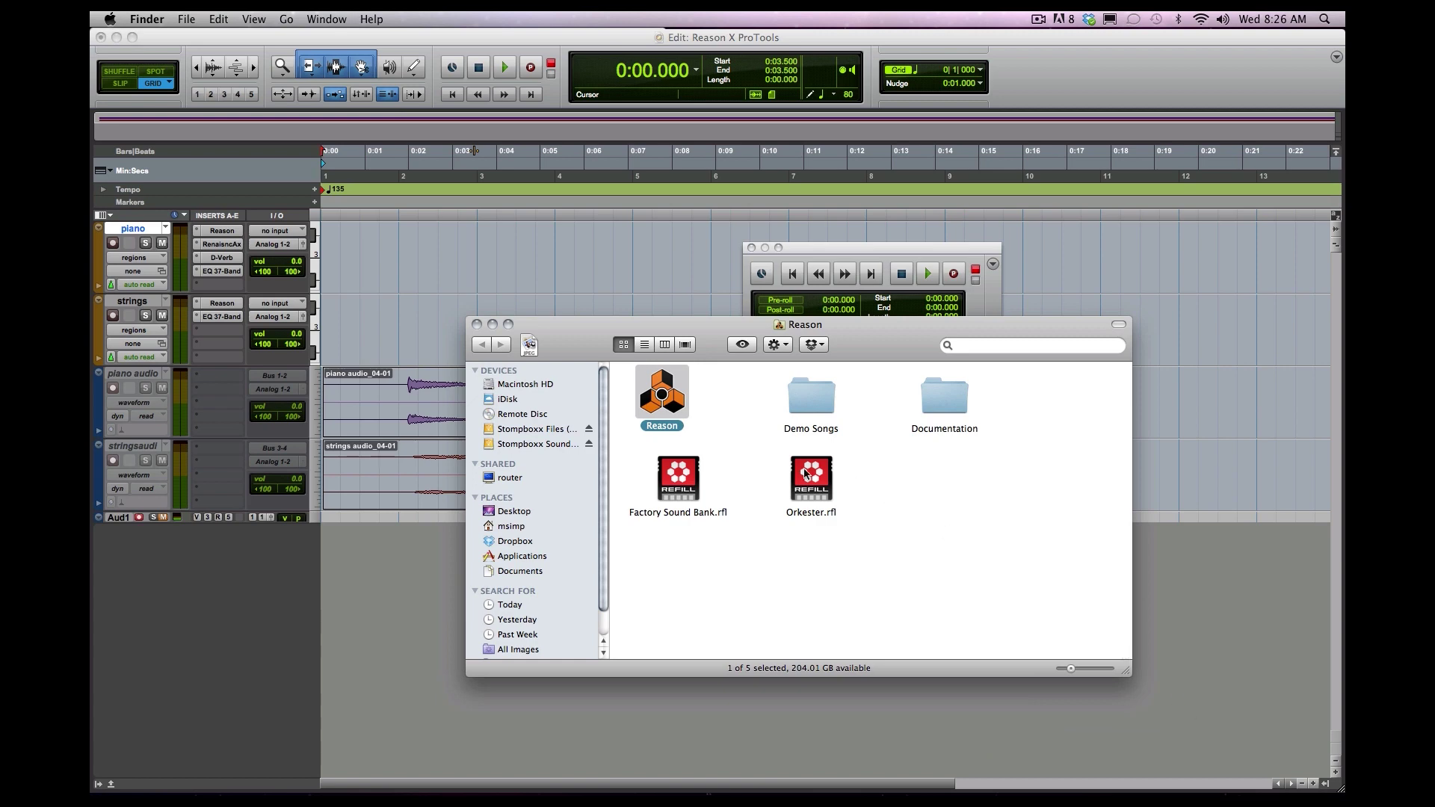
View Reason's Get Info panel, then close it and the Reason folder window
right_click(651, 399)
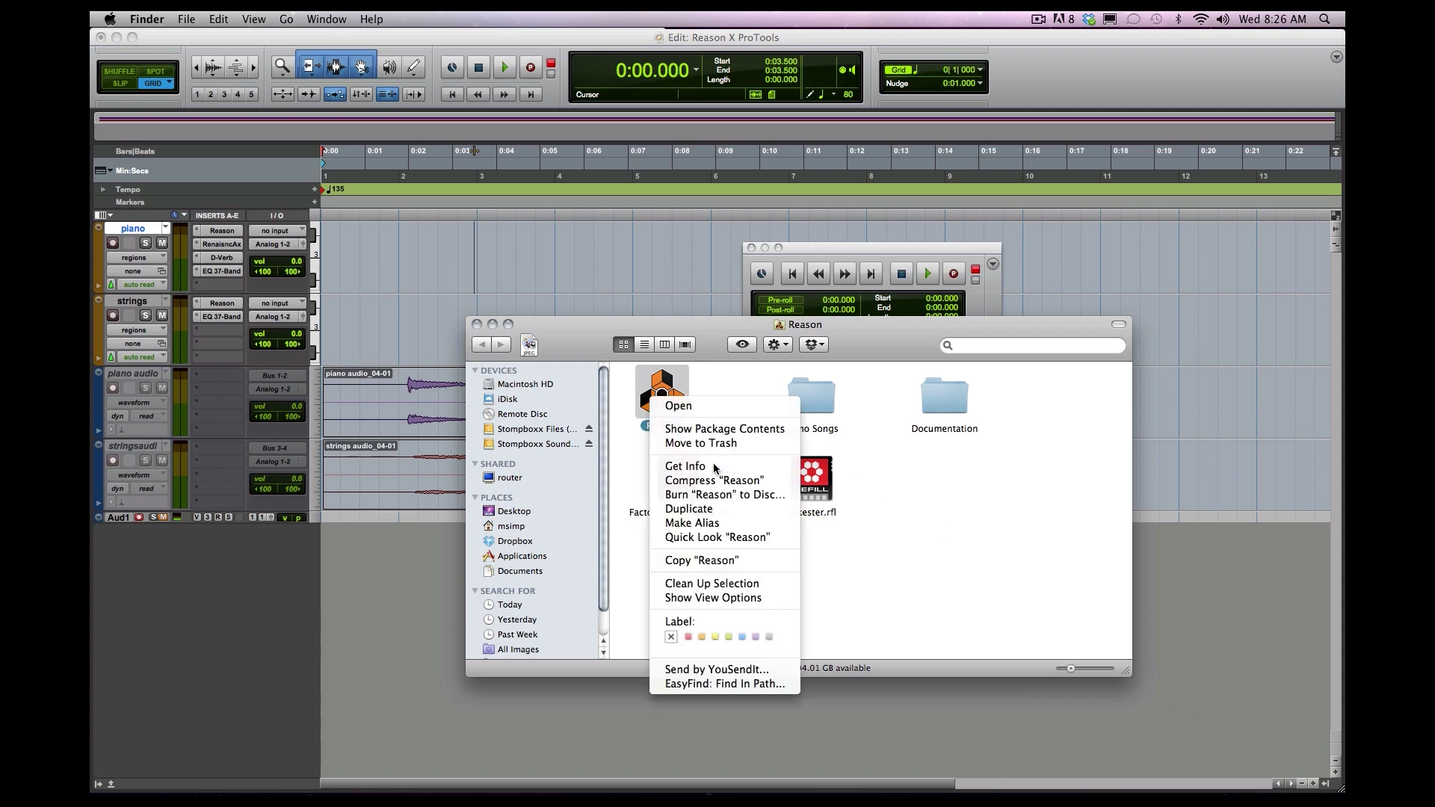
click(684, 467)
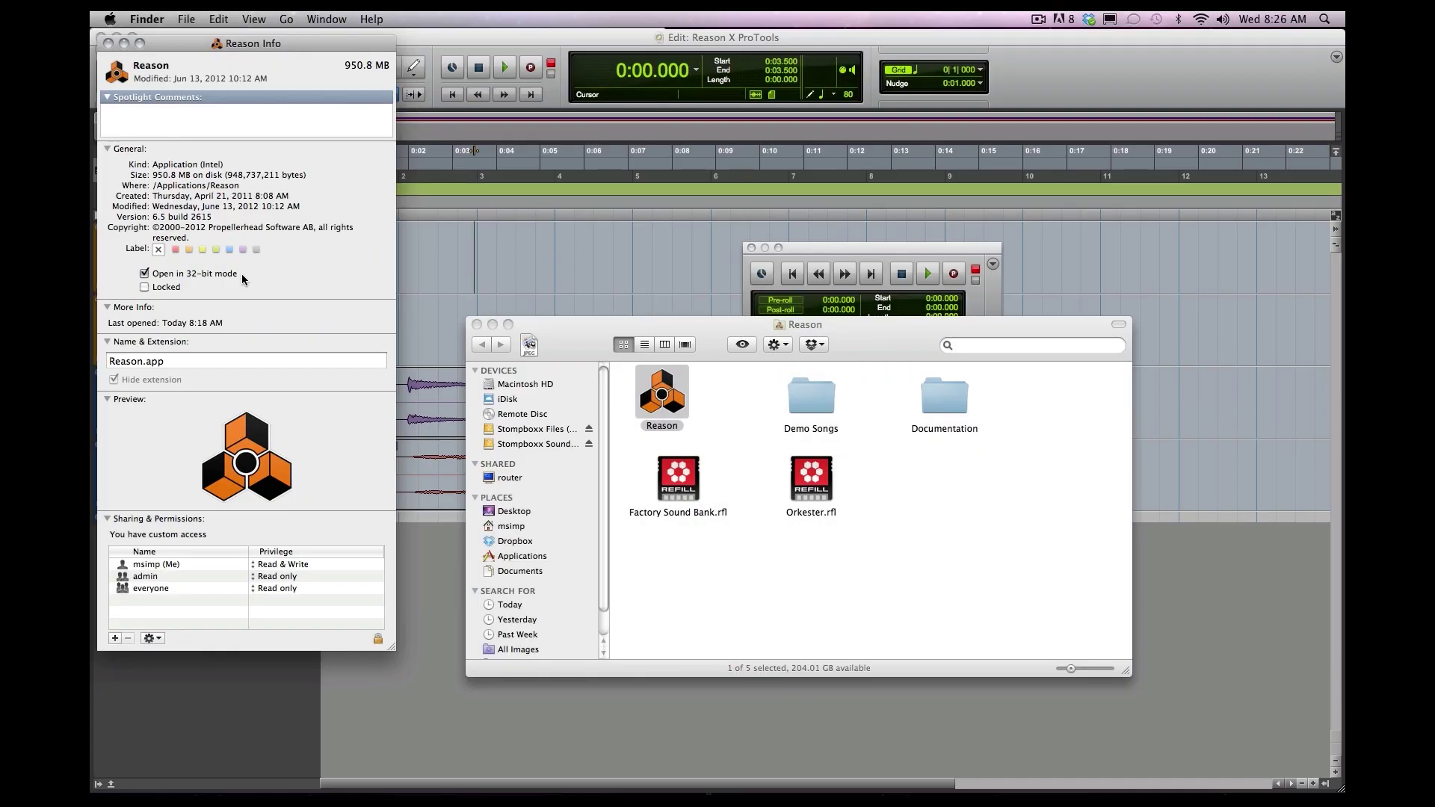
click(109, 46)
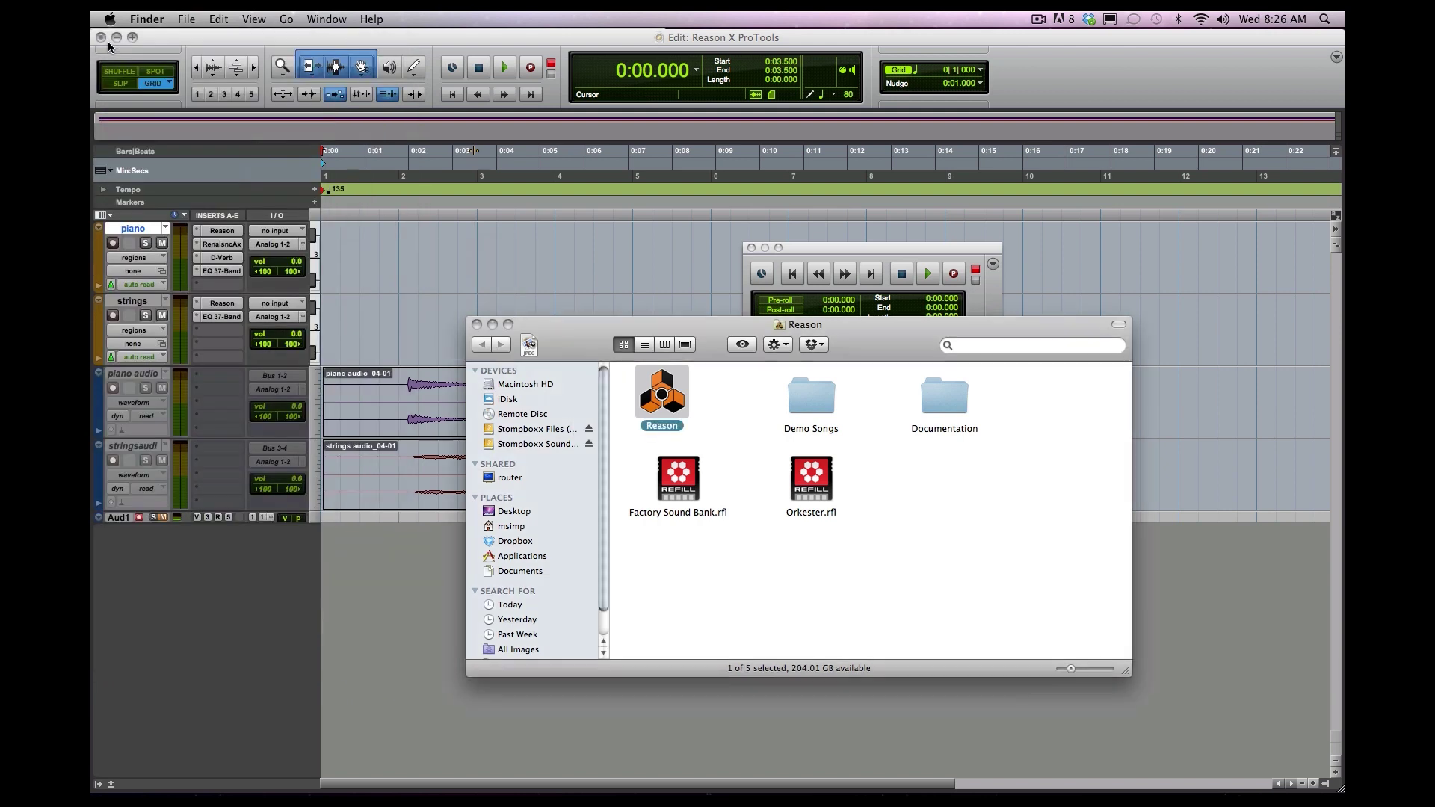
click(476, 324)
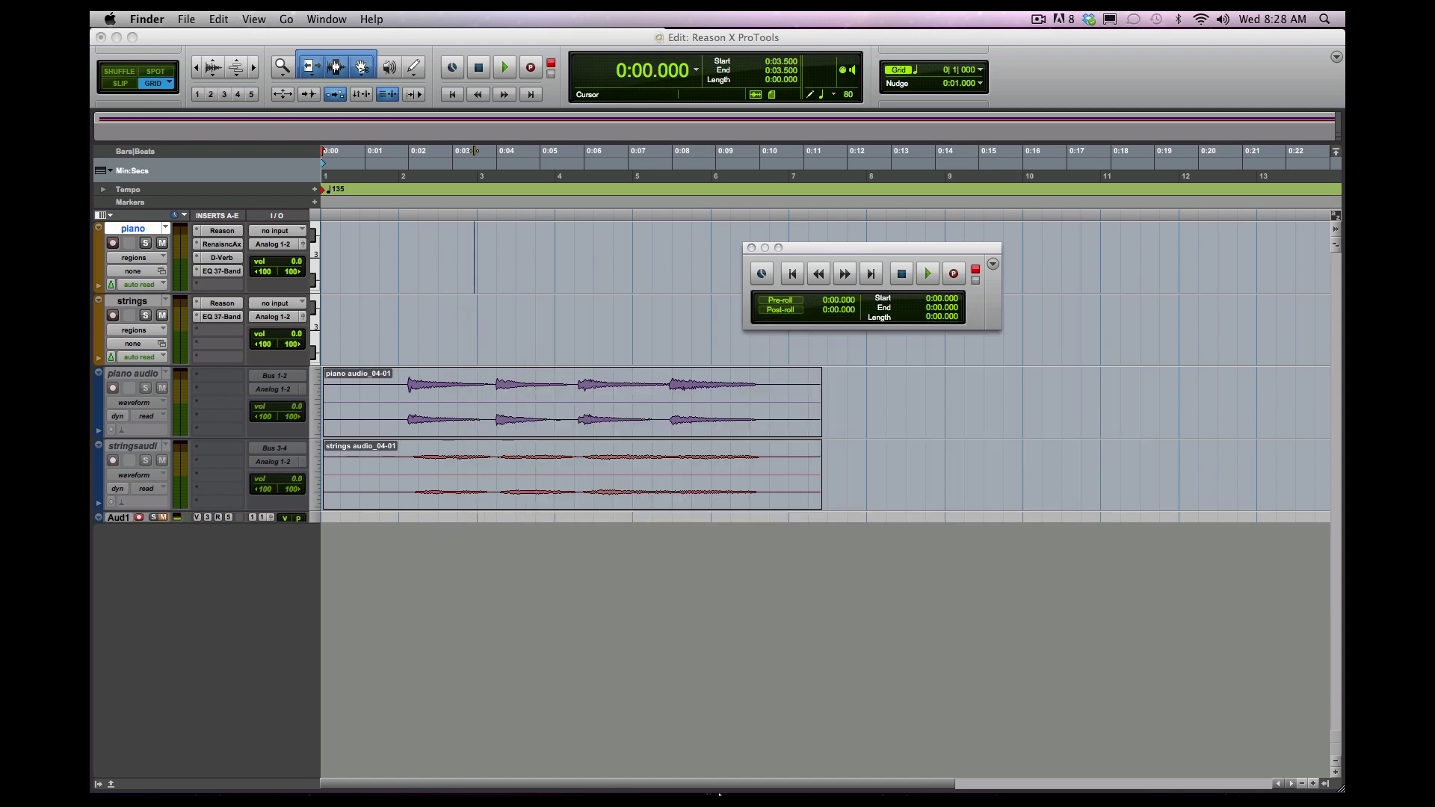
In Reason, play the song from bar 2, stop it, then return to Pro Tools
mouse_move(708, 785)
click(898, 766)
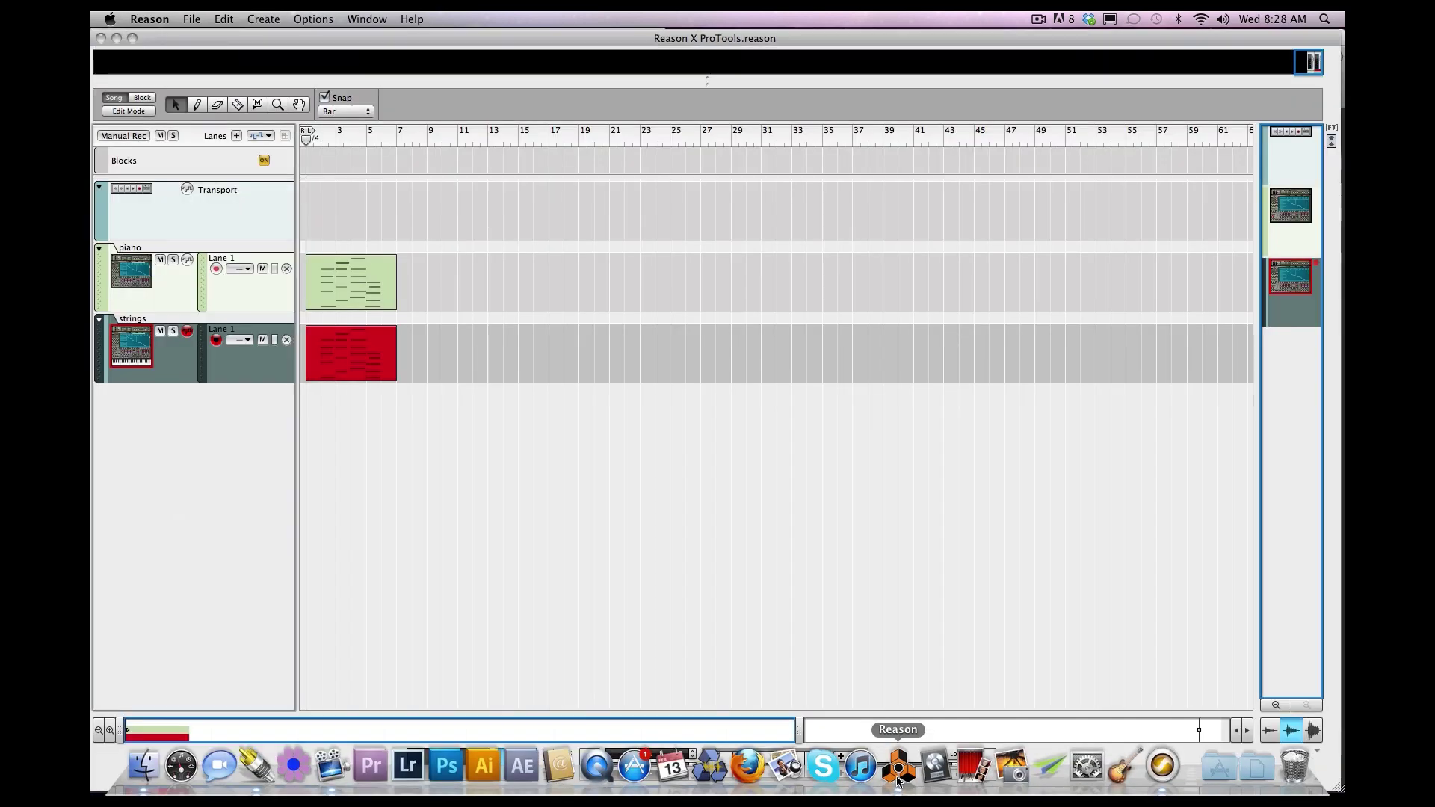
click(319, 137)
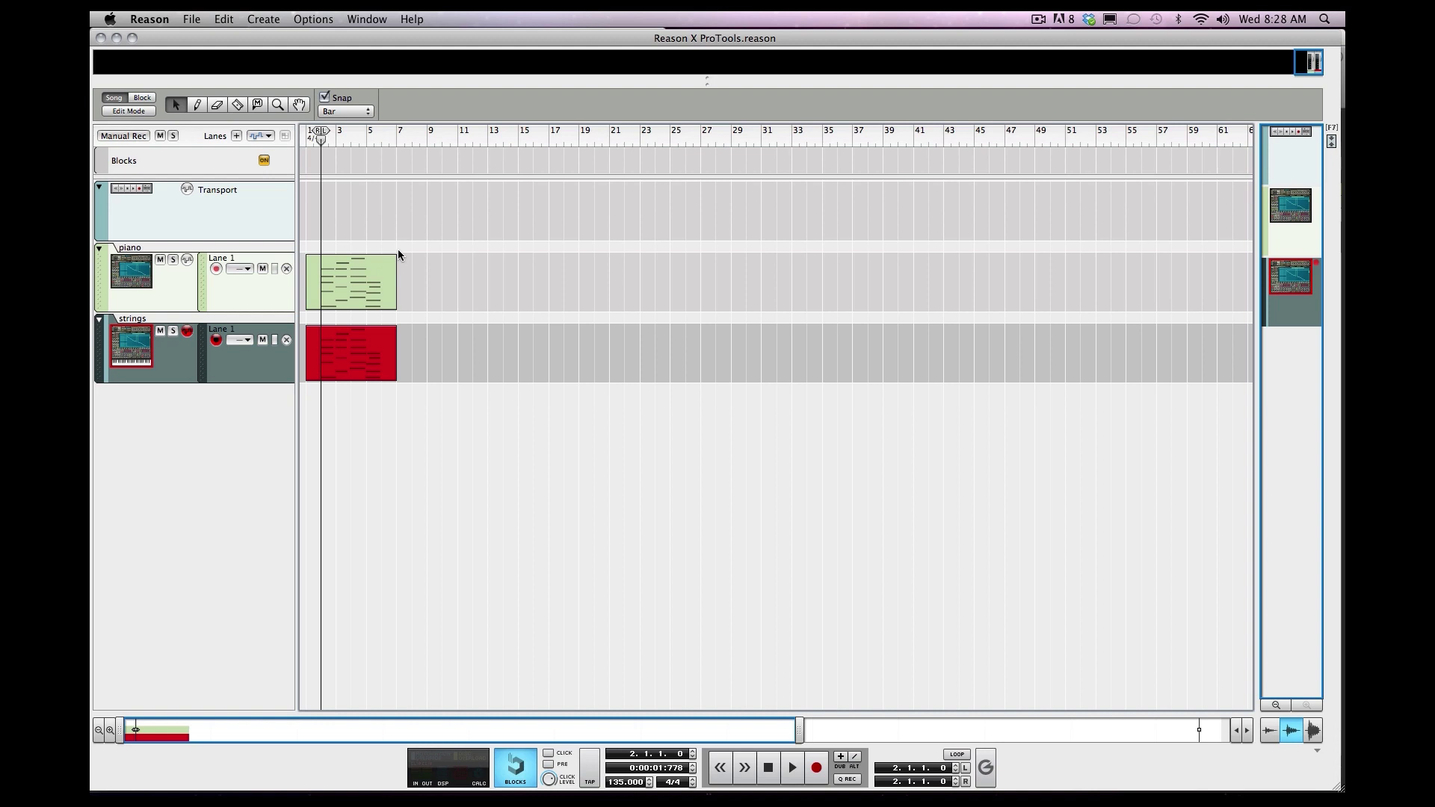
key(space)
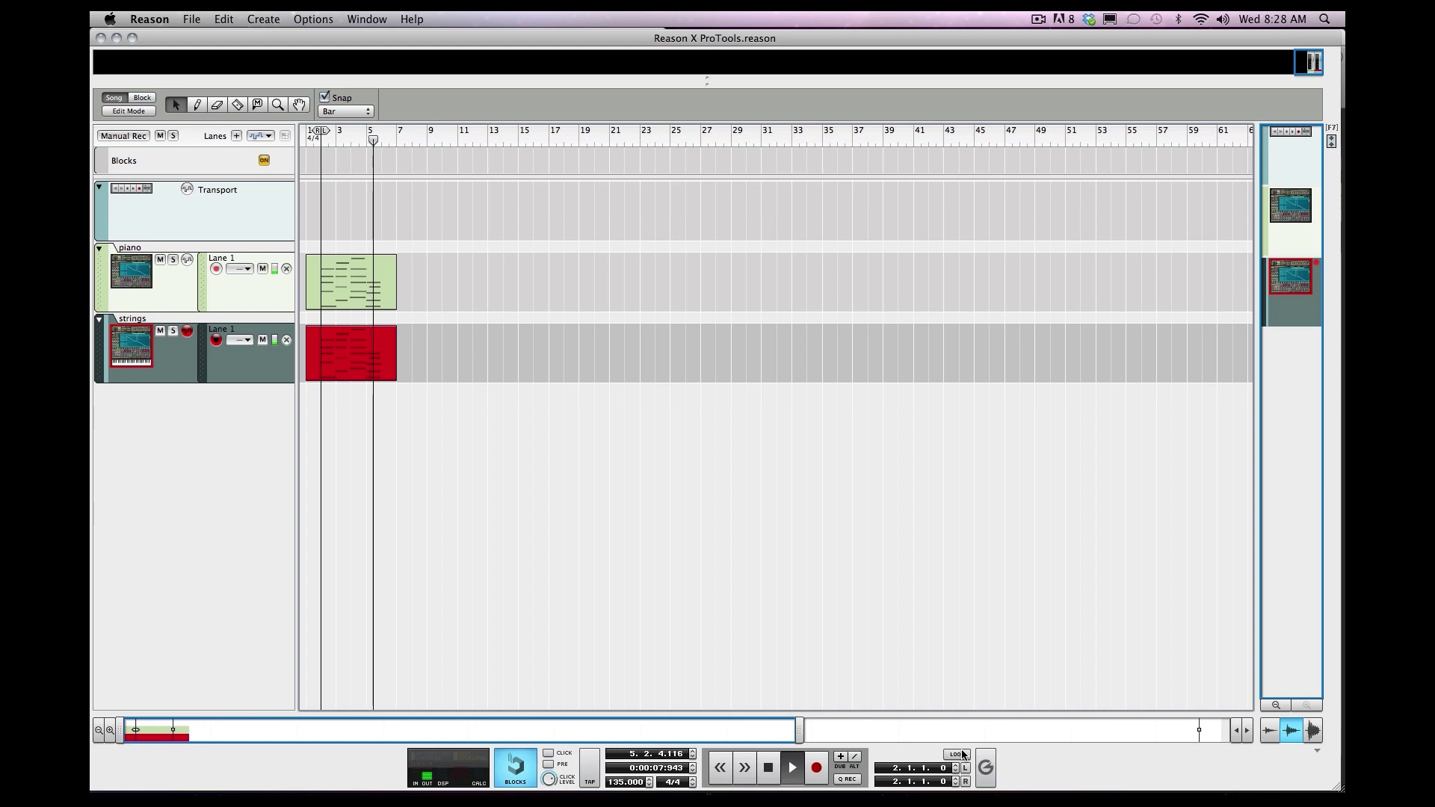
double_click(776, 768)
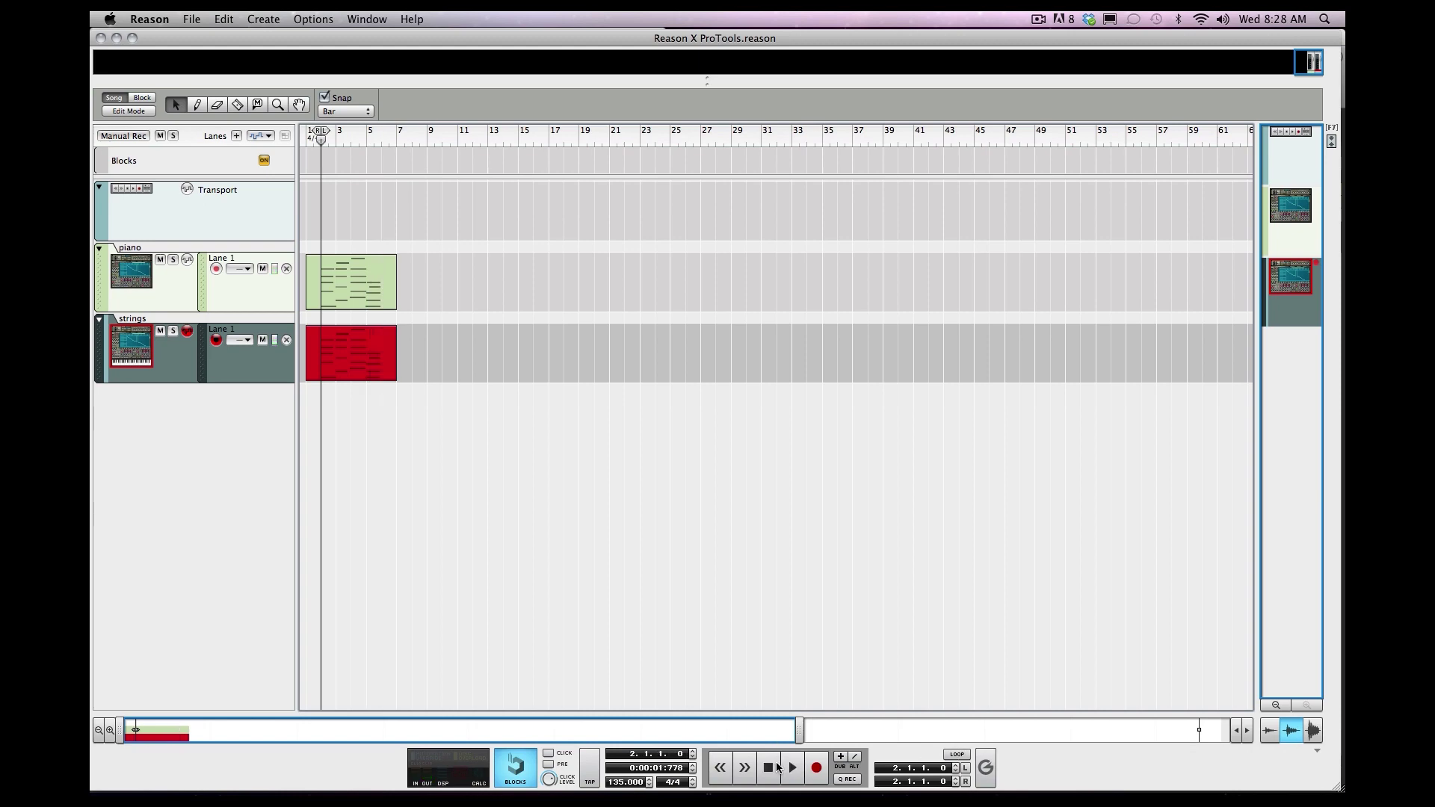
mouse_move(1050, 785)
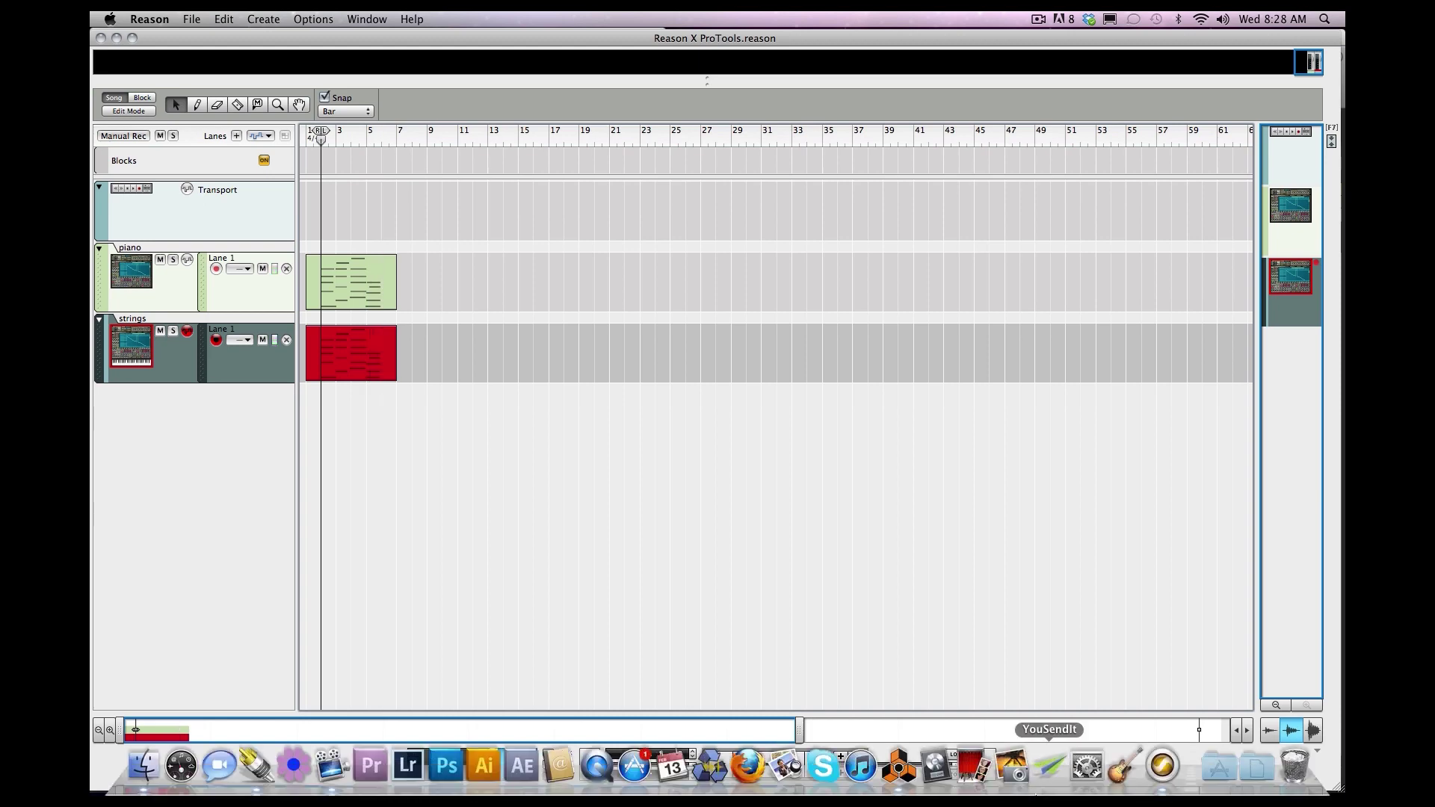
click(1161, 769)
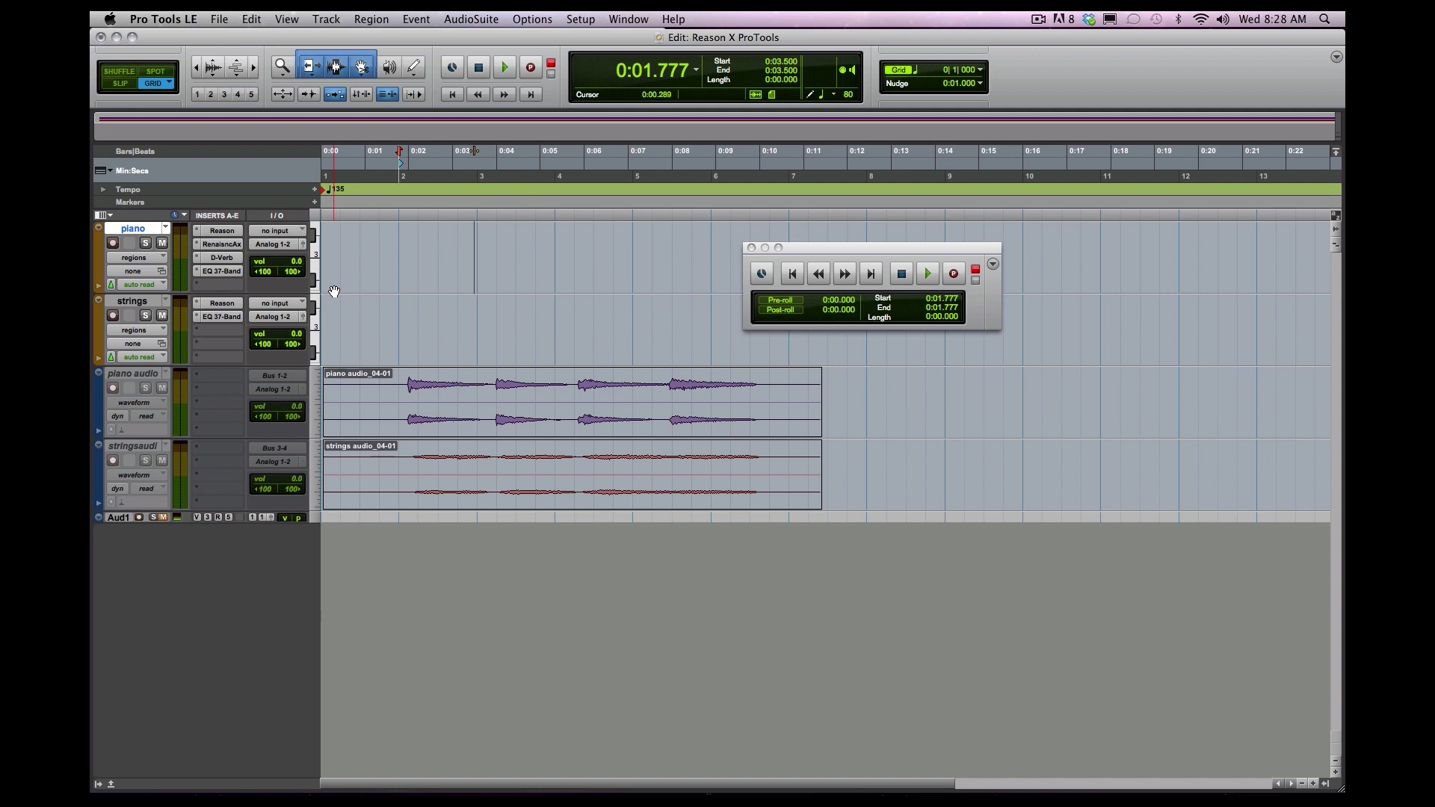
Play the session from 0:01.333 with strings briefly soloed, then stop and return to zero
click(385, 261)
key(space)
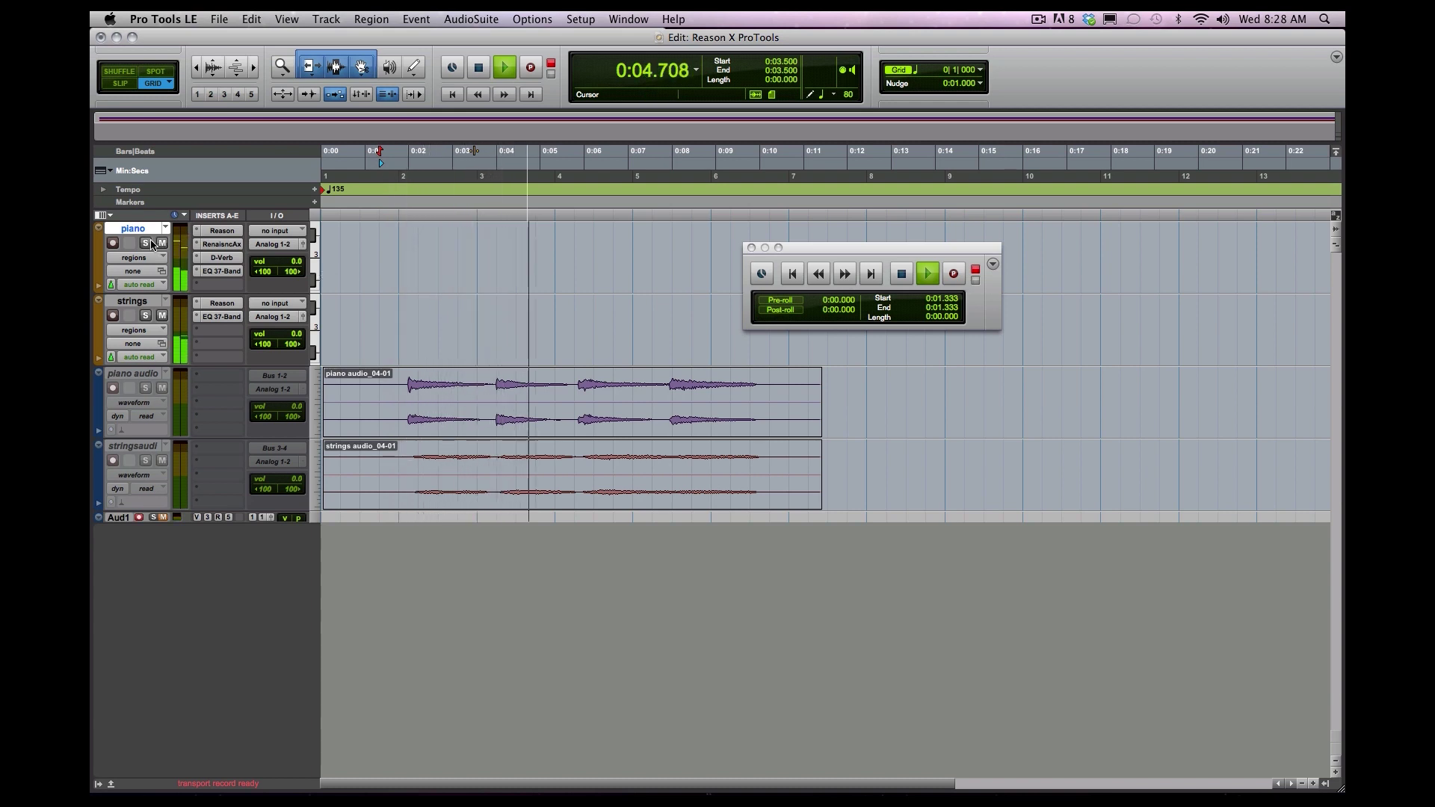
click(146, 315)
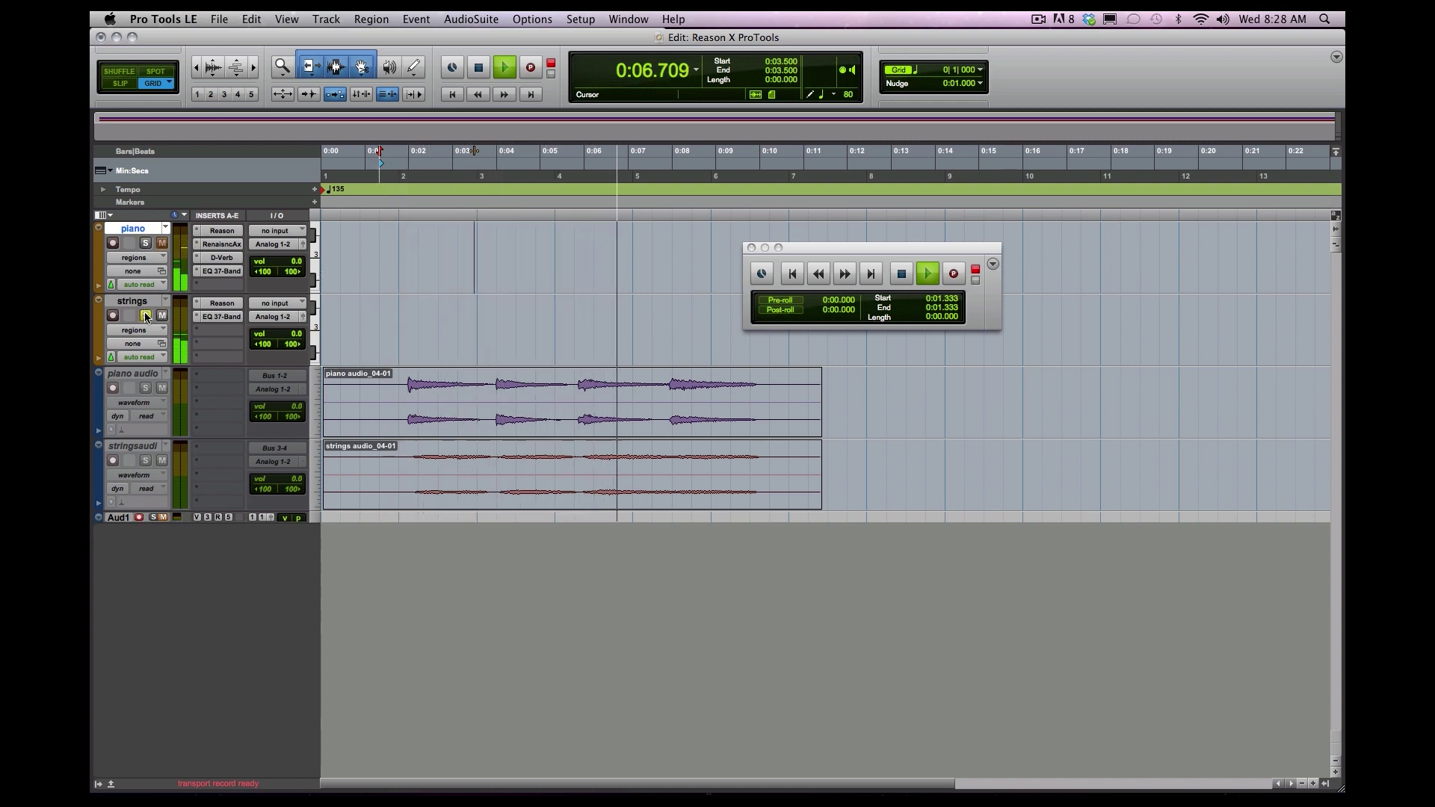
click(145, 314)
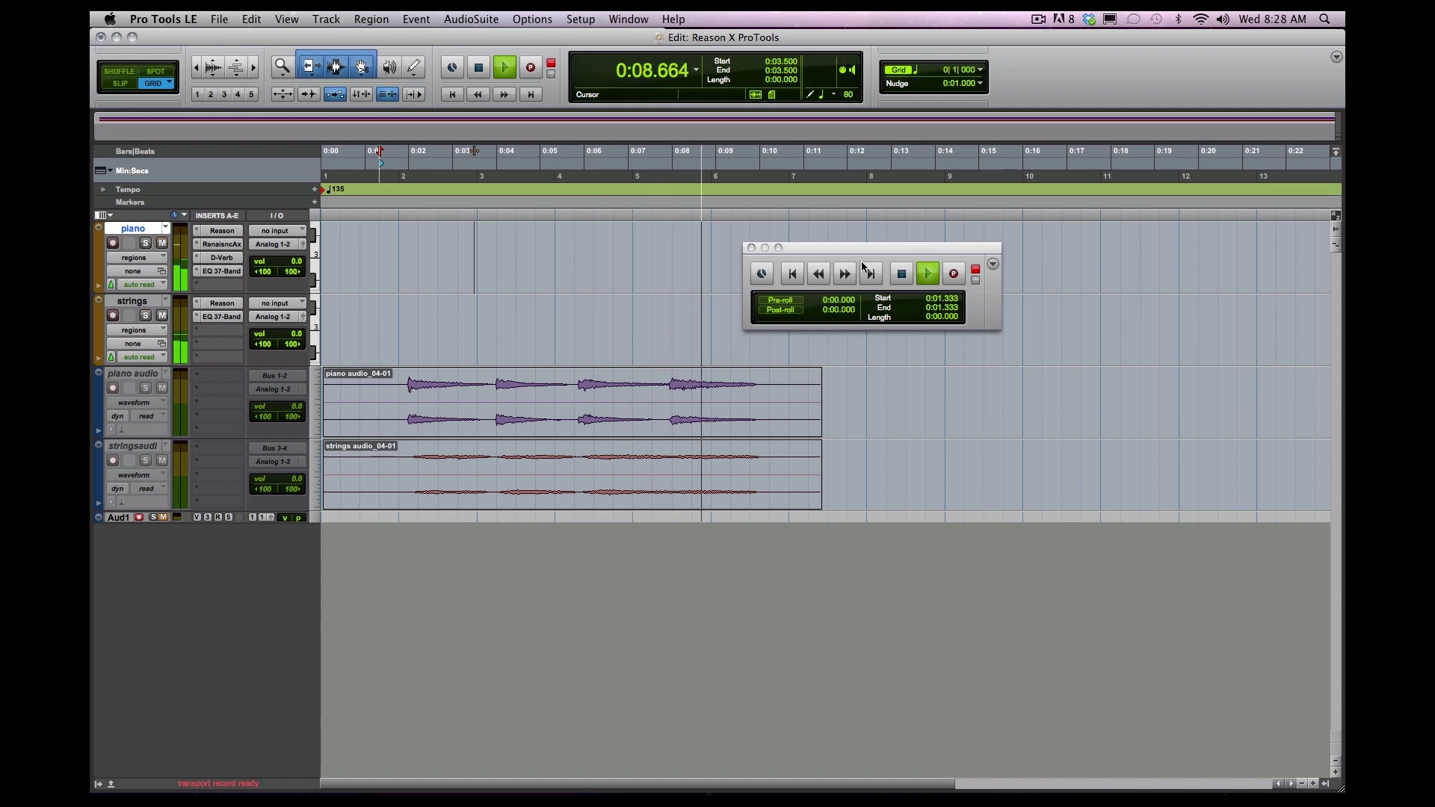
click(901, 275)
click(792, 273)
mouse_move(878, 787)
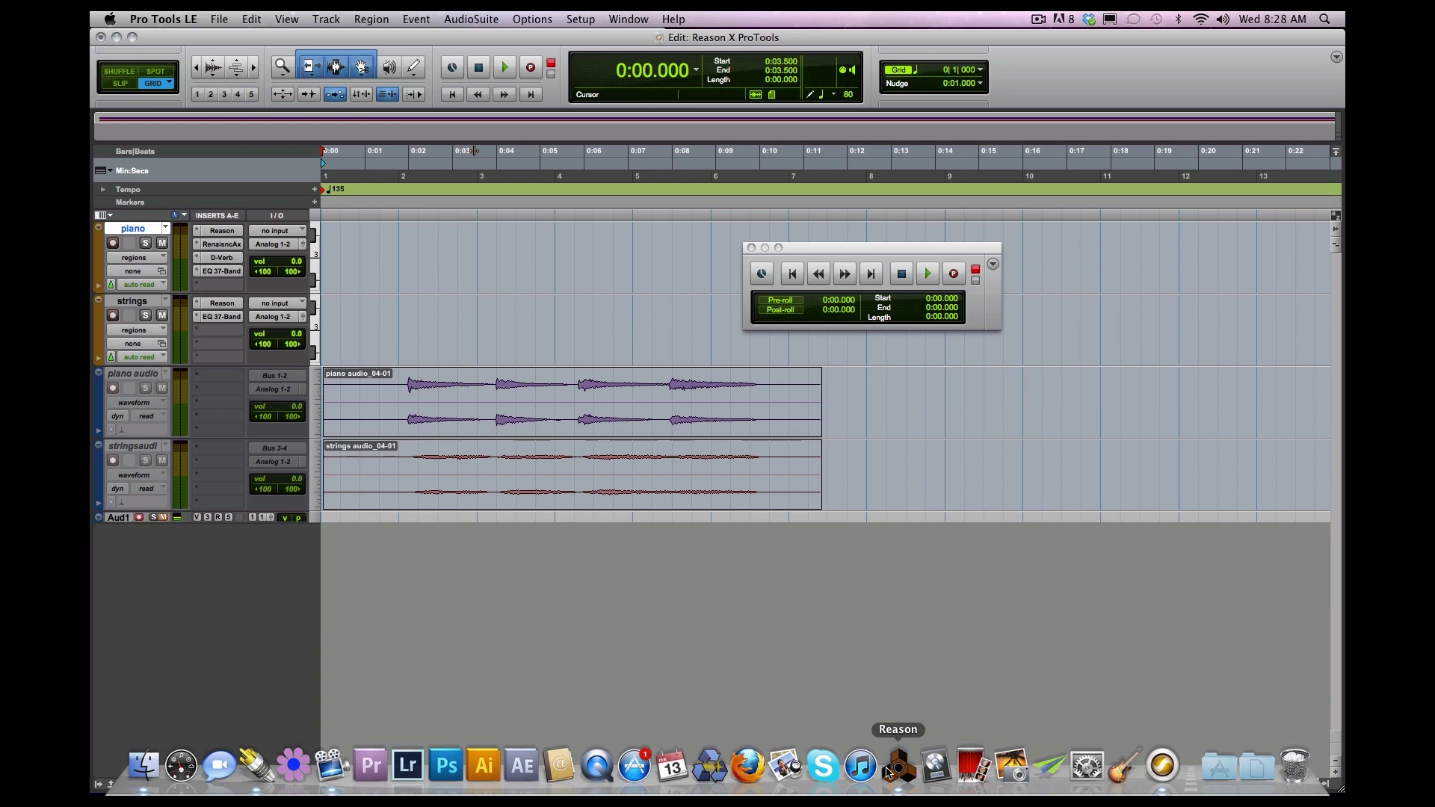
click(899, 769)
Add an NN-XT Advanced Sampler to the new Reason song
mouse_move(1003, 788)
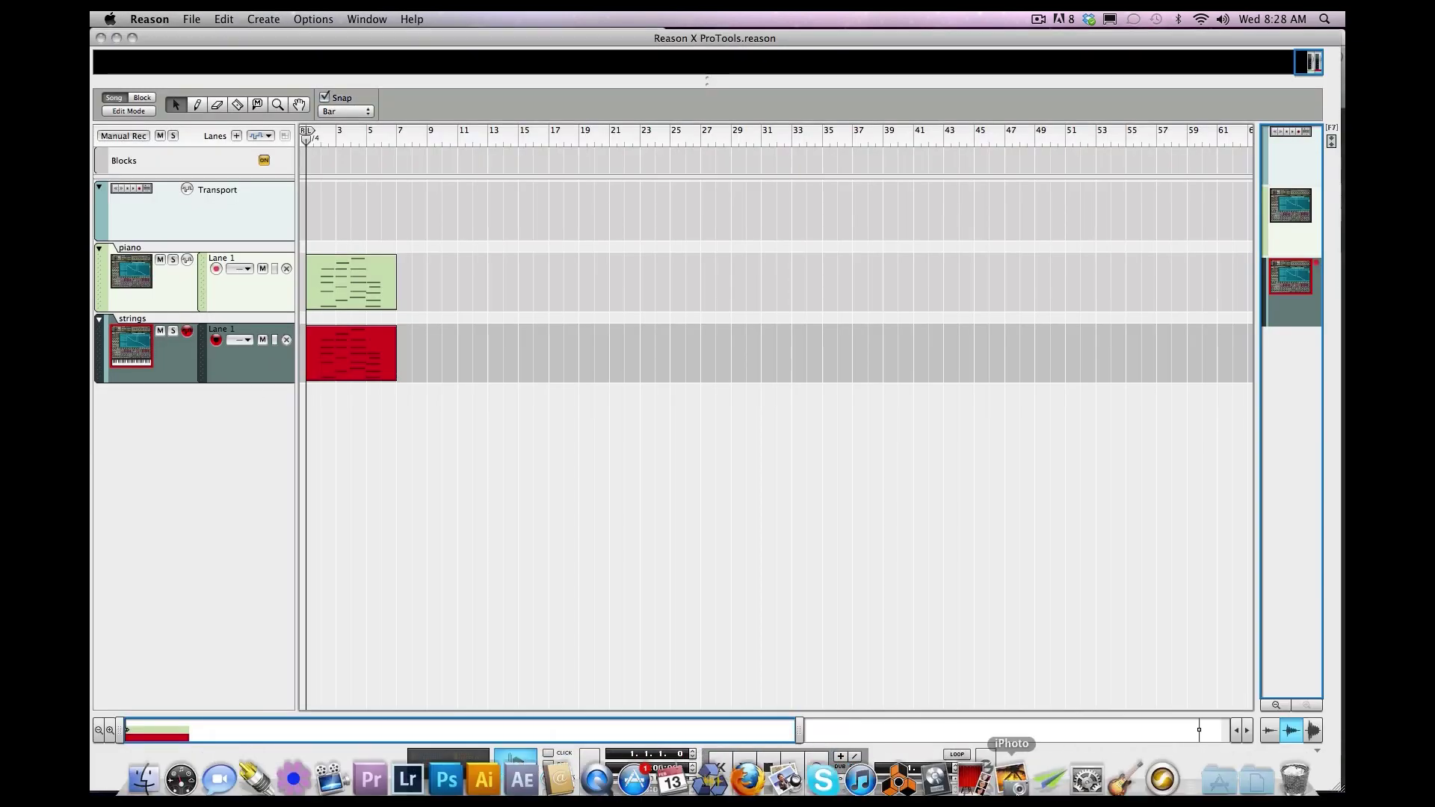
click(1130, 773)
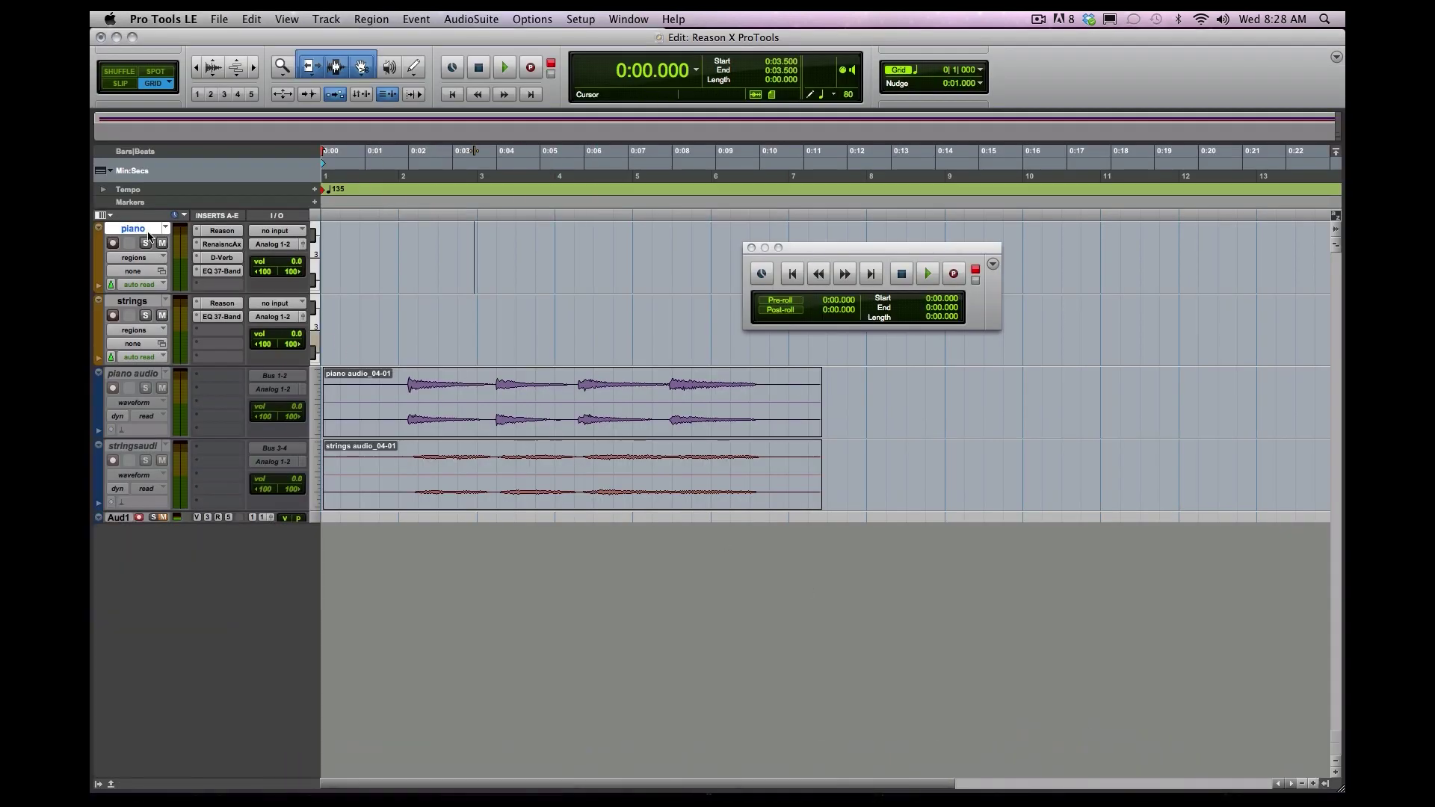
key(super+Tab)
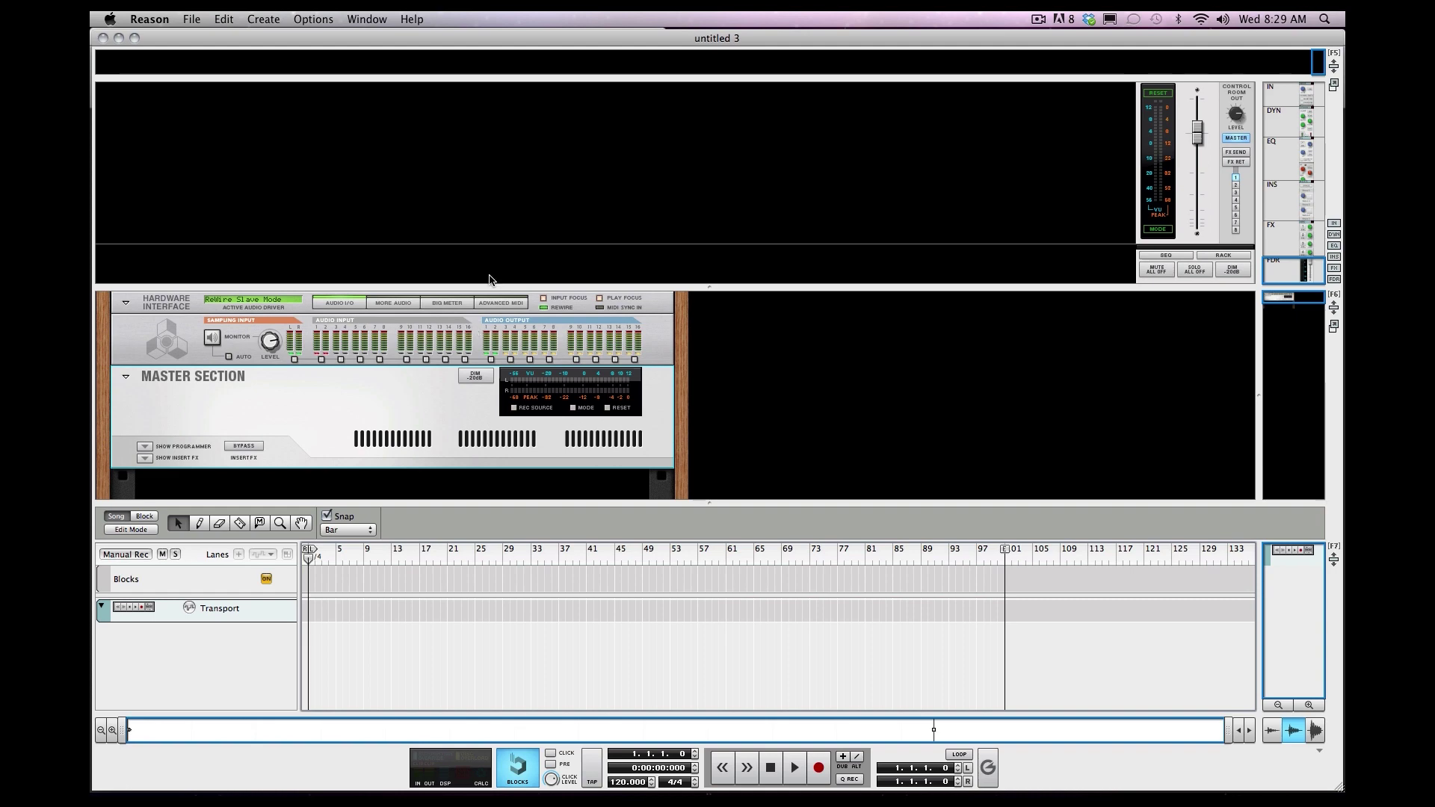
click(264, 19)
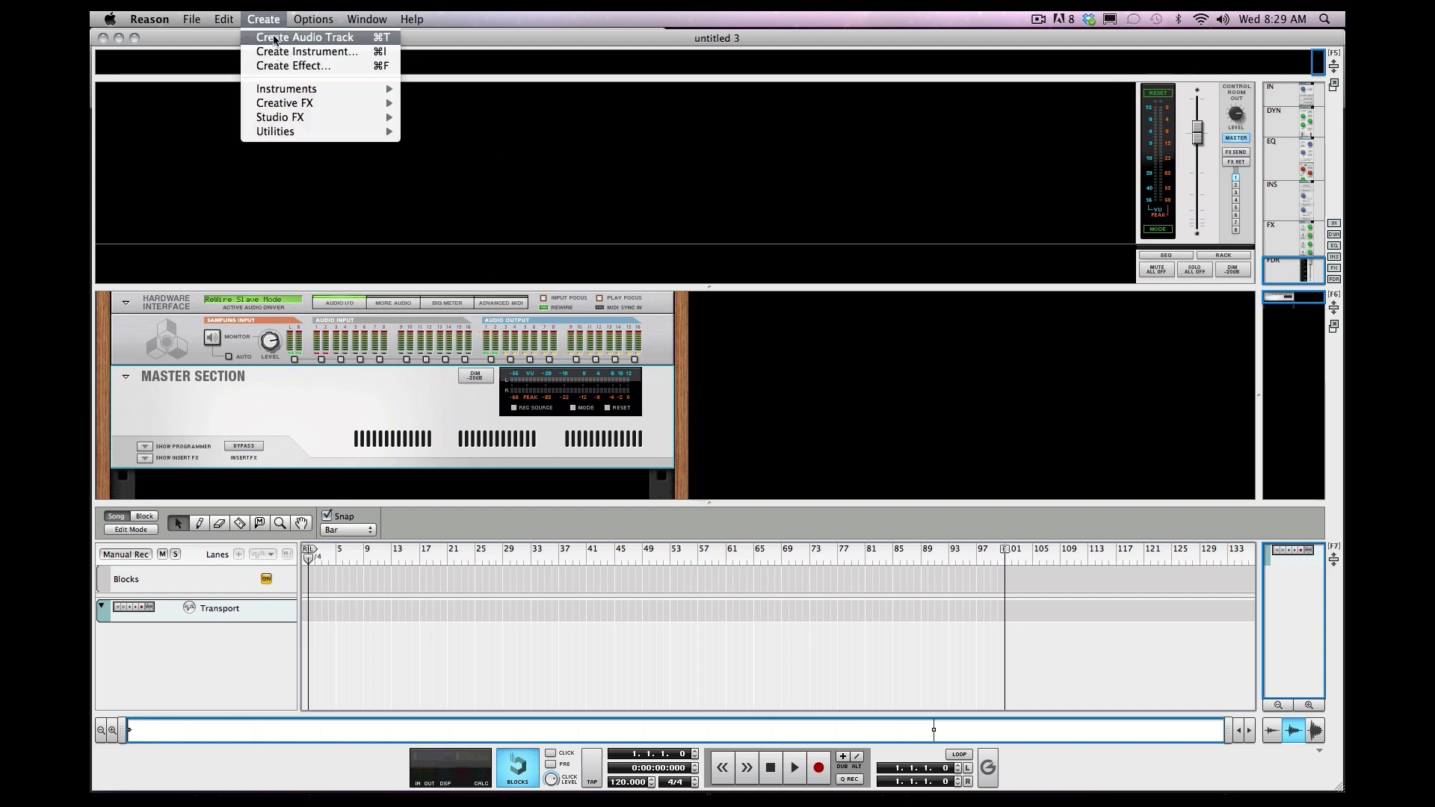
mouse_move(314, 89)
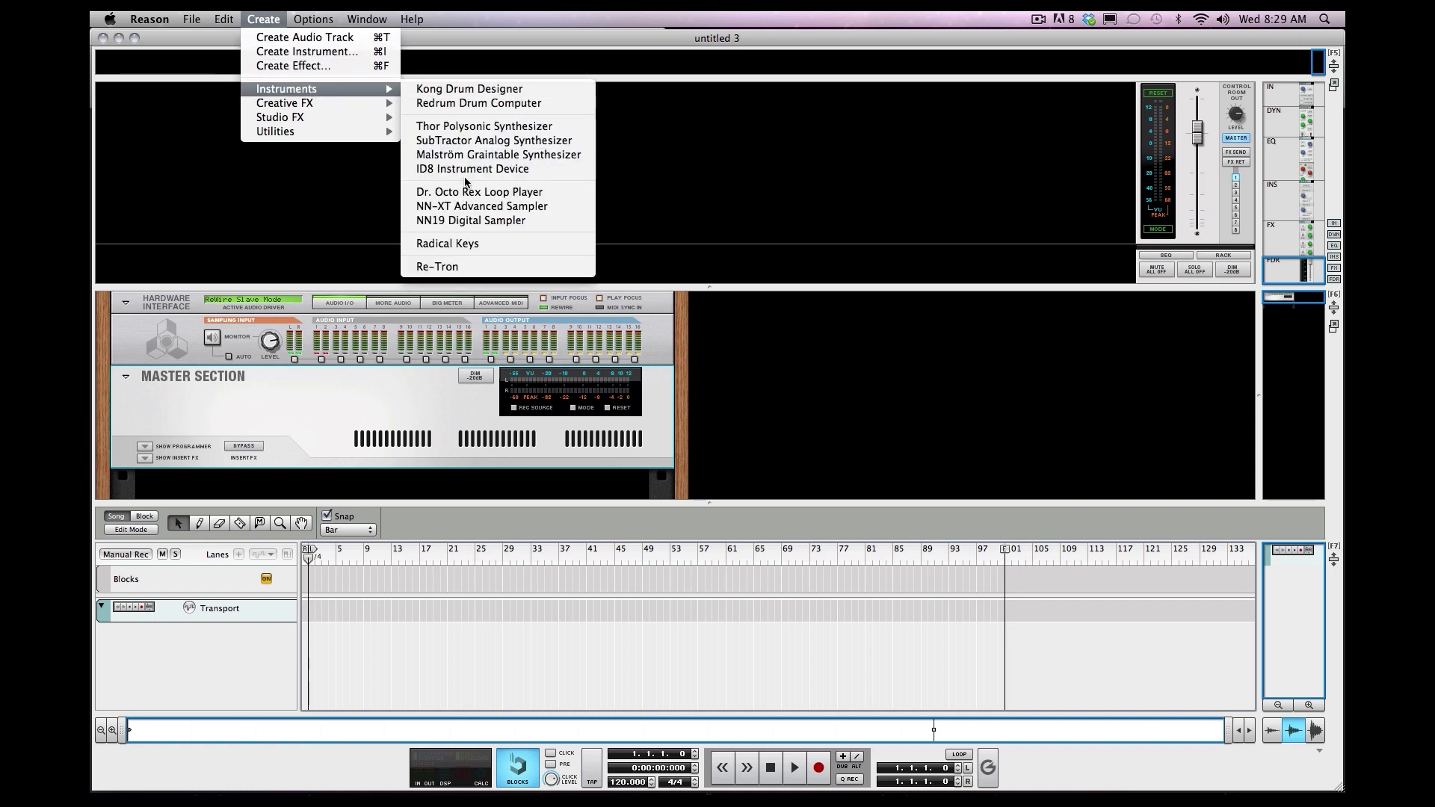
click(478, 205)
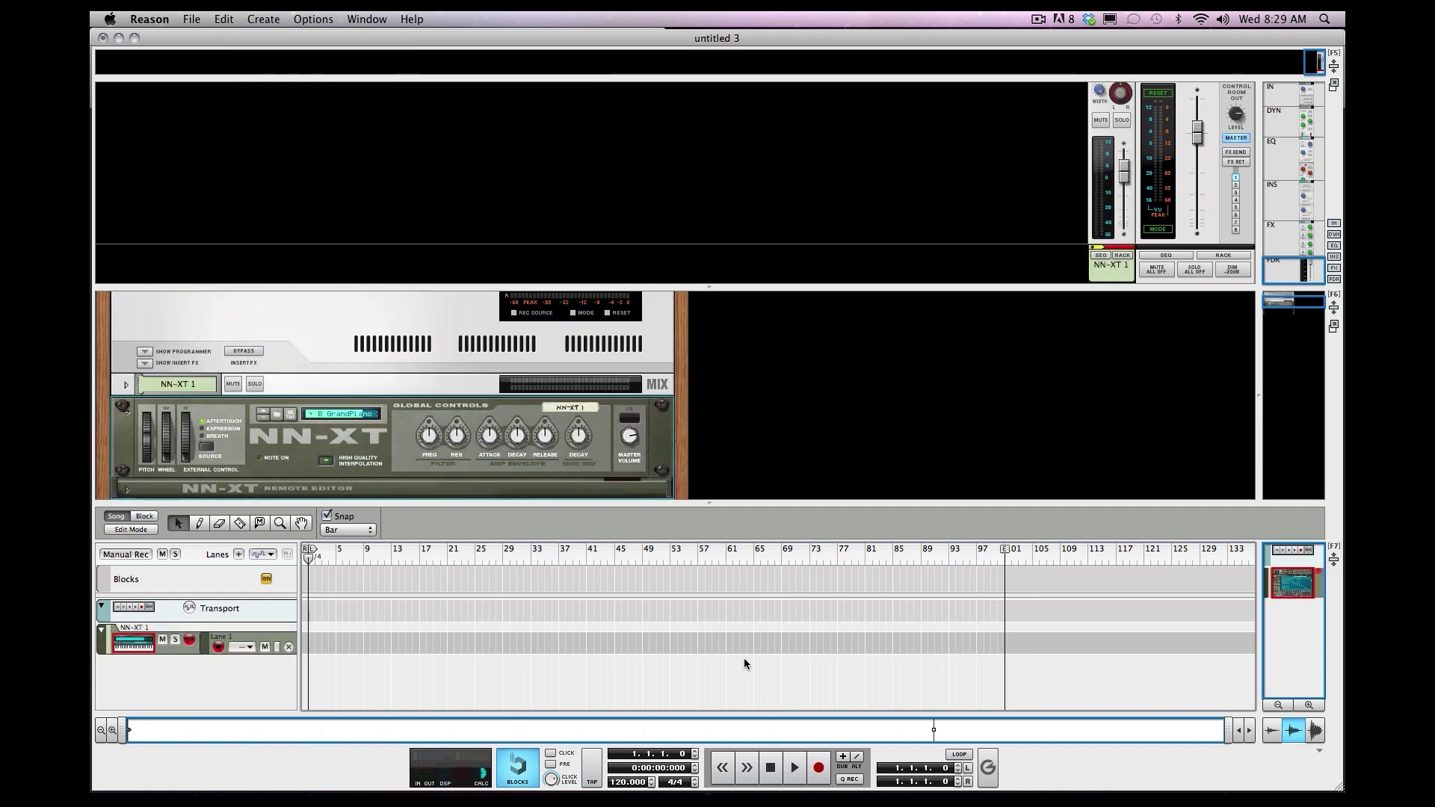
Add a Radical Keys instrument, make the tracks taller, and show only the sequencer
click(254, 17)
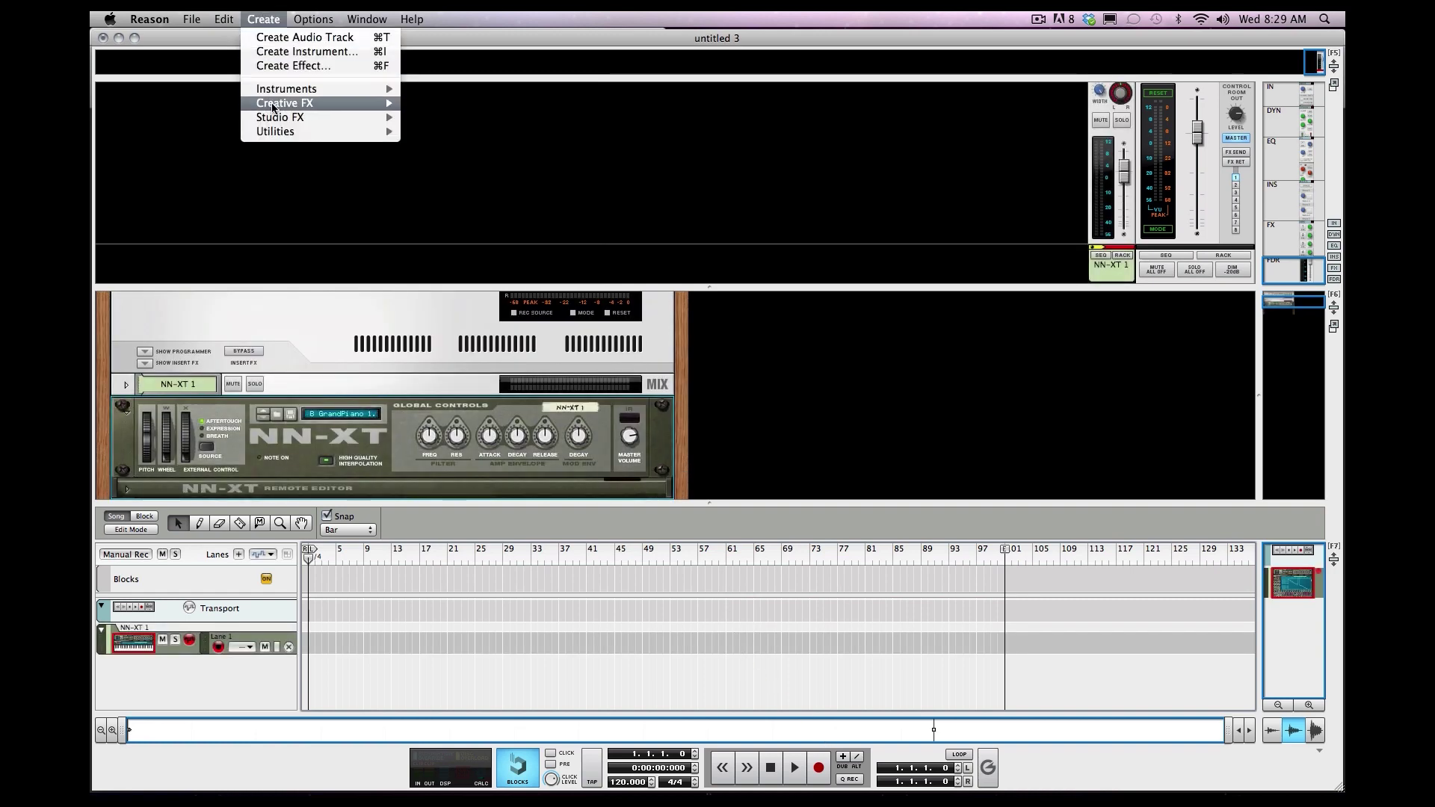
mouse_move(279, 93)
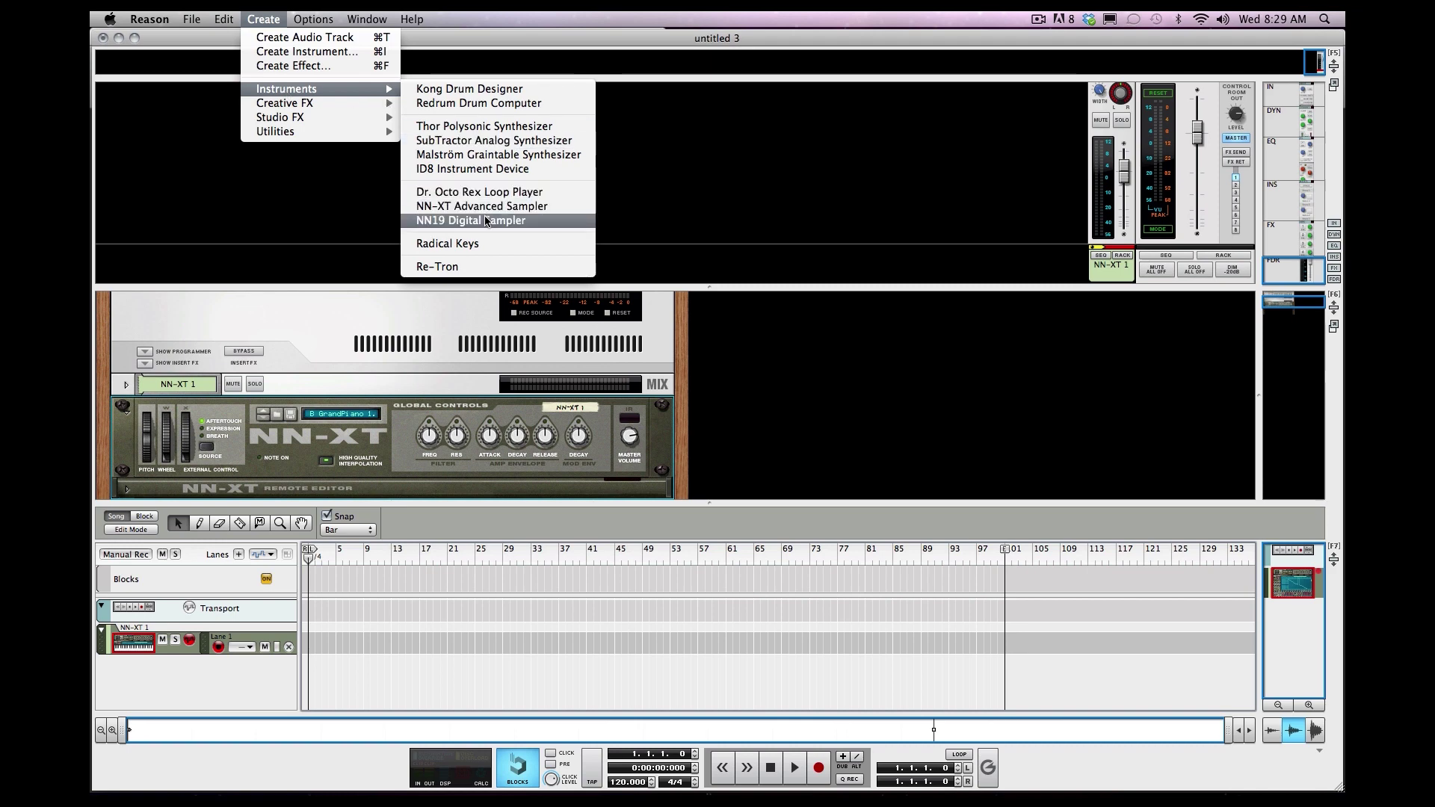
click(448, 243)
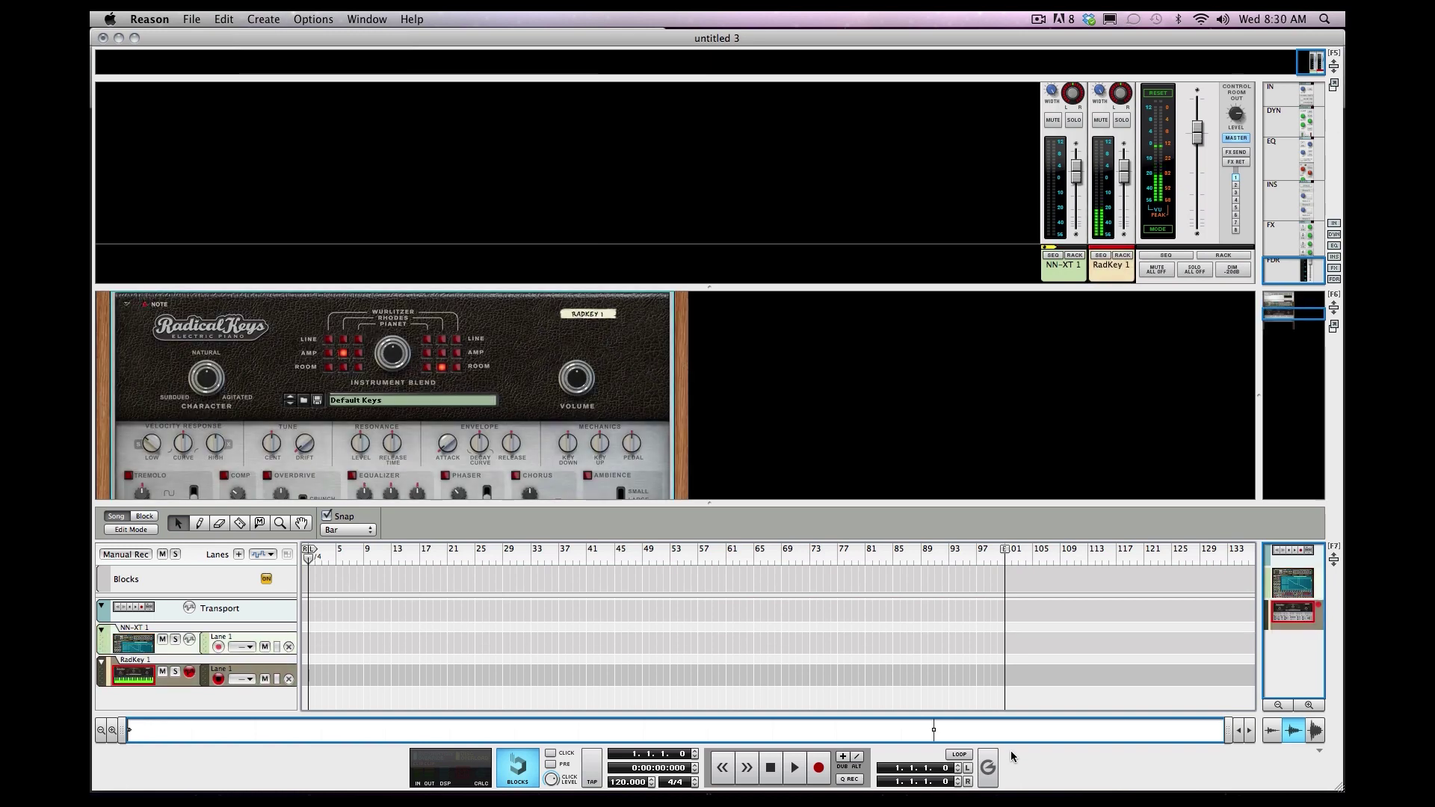
click(1317, 707)
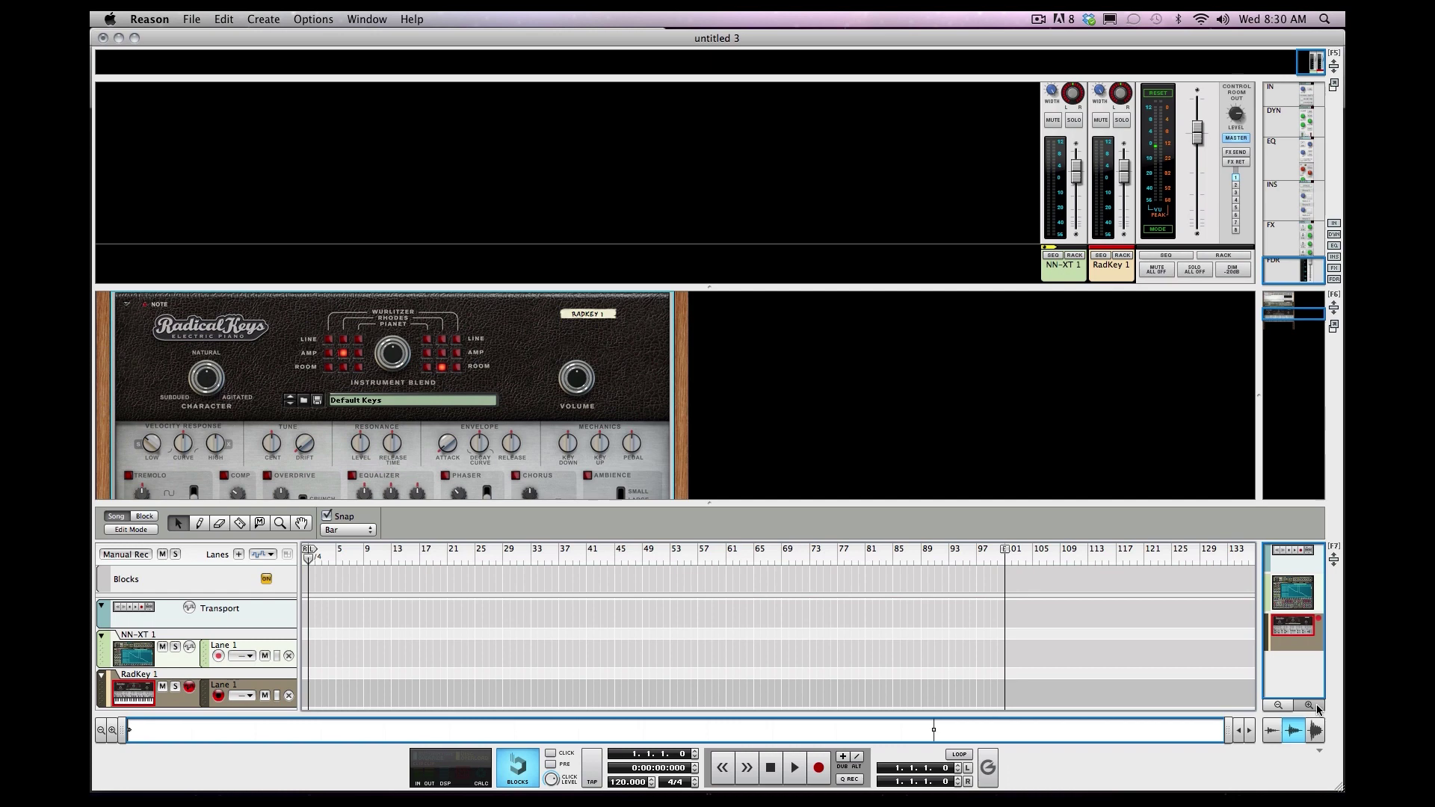
click(1318, 706)
key(F7)
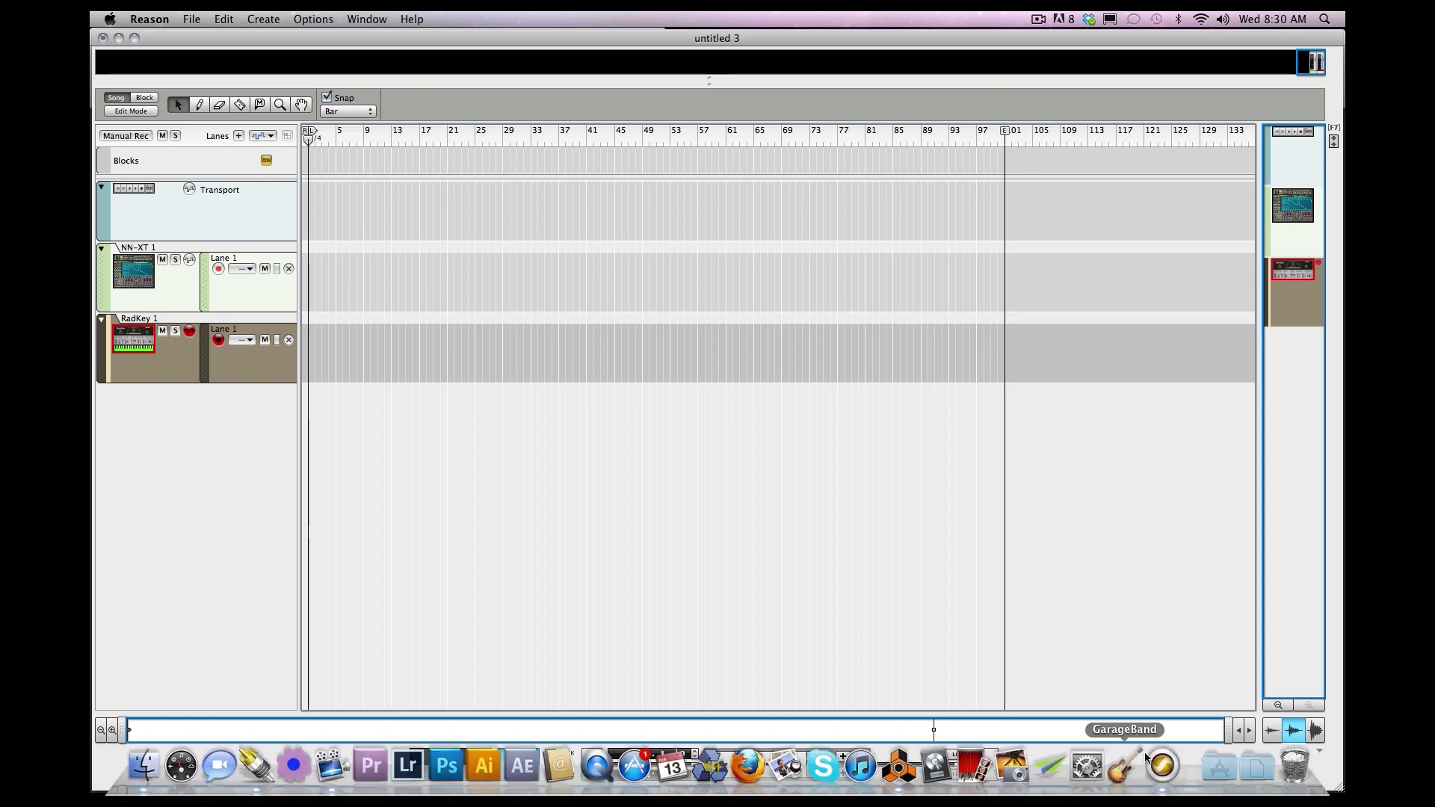
Create a new stereo instrument track, Inst 1, in Pro Tools
click(1159, 764)
click(326, 18)
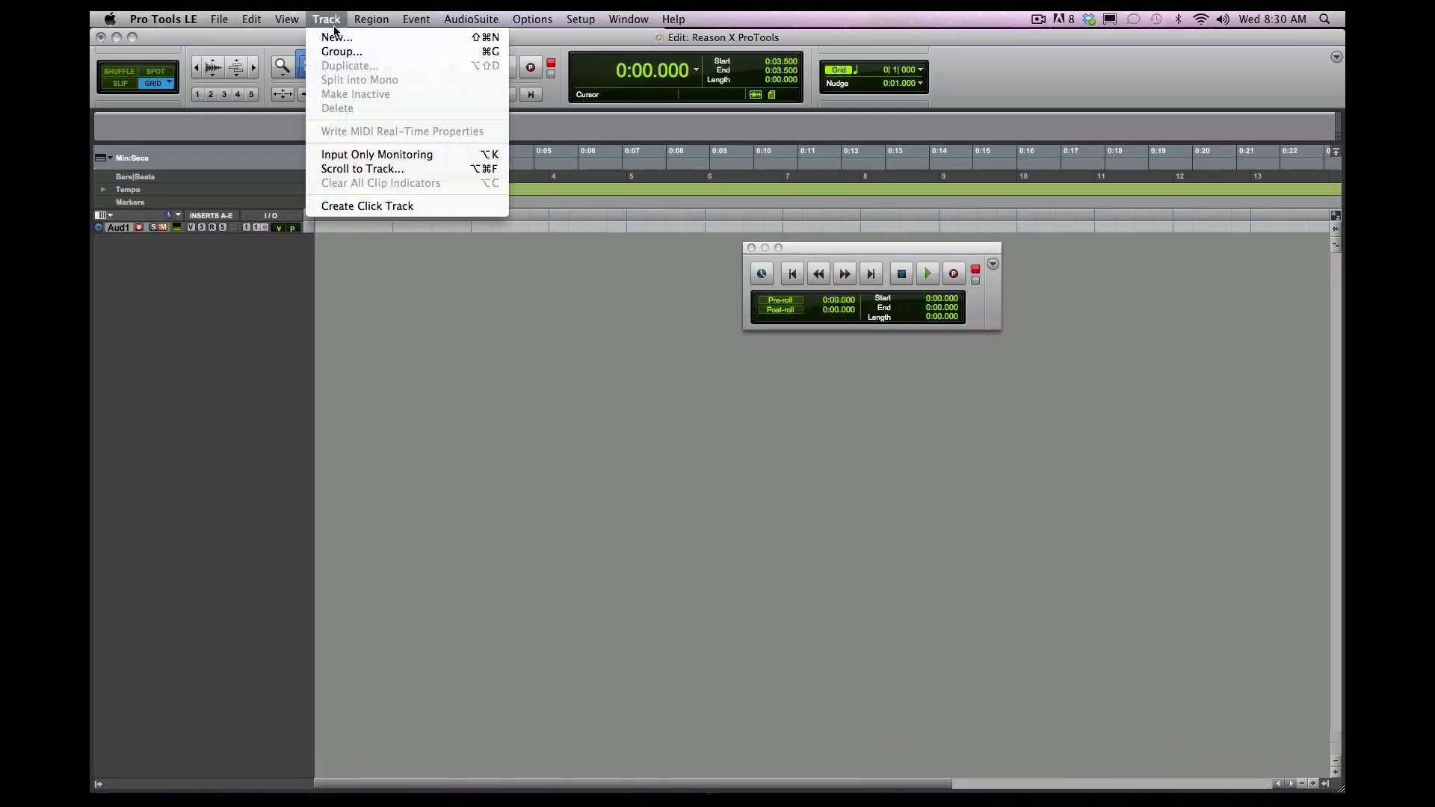
click(611, 169)
click(635, 289)
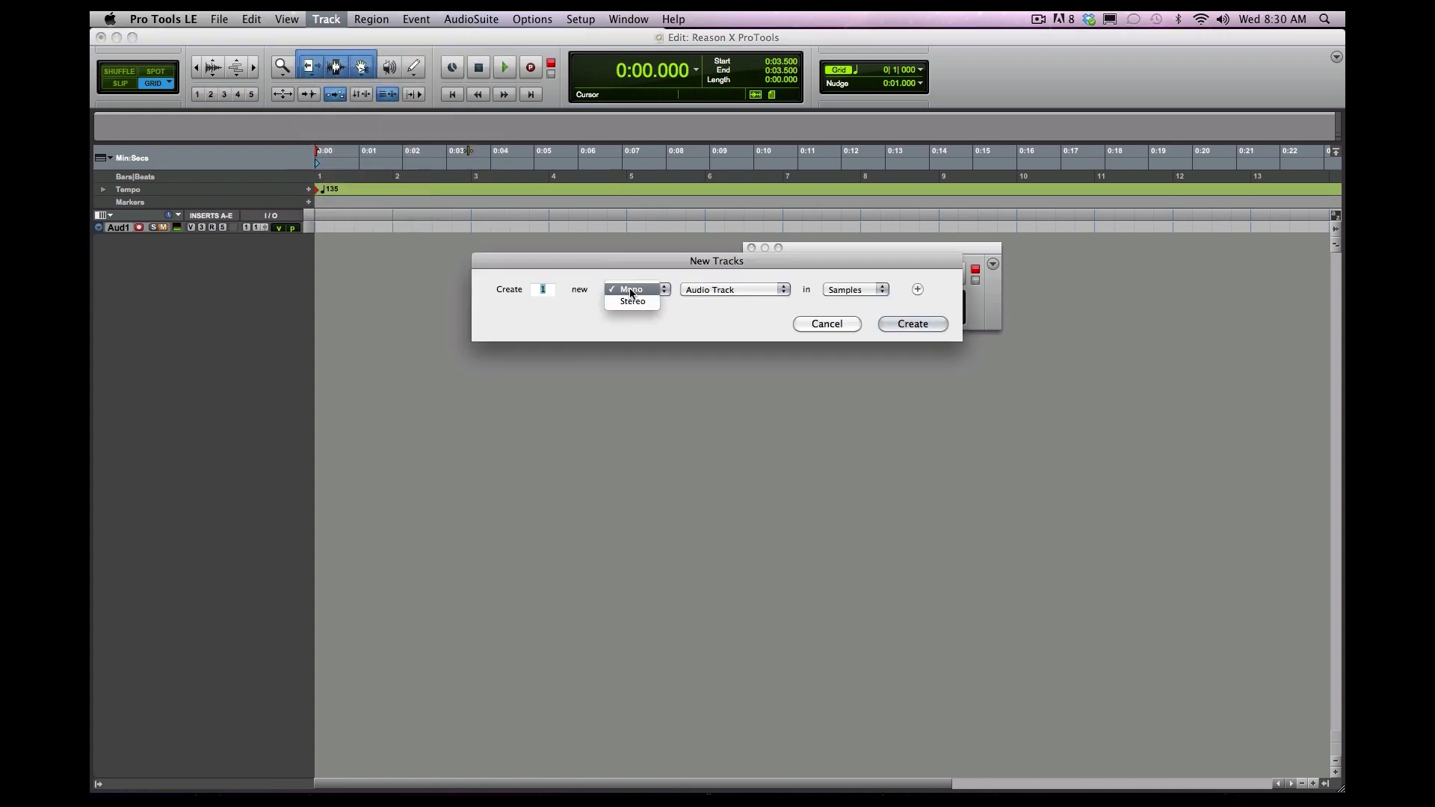
click(635, 303)
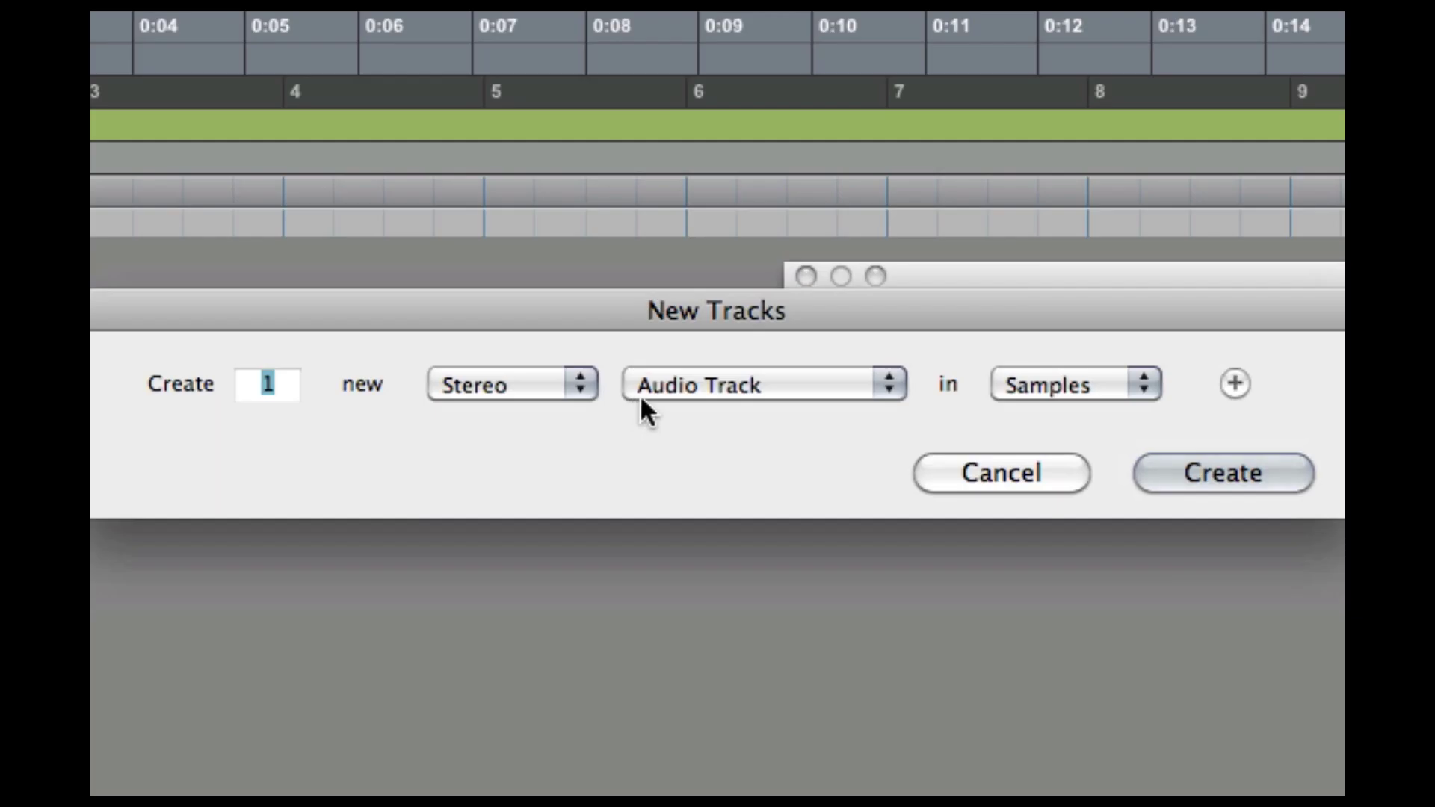
click(687, 292)
click(667, 541)
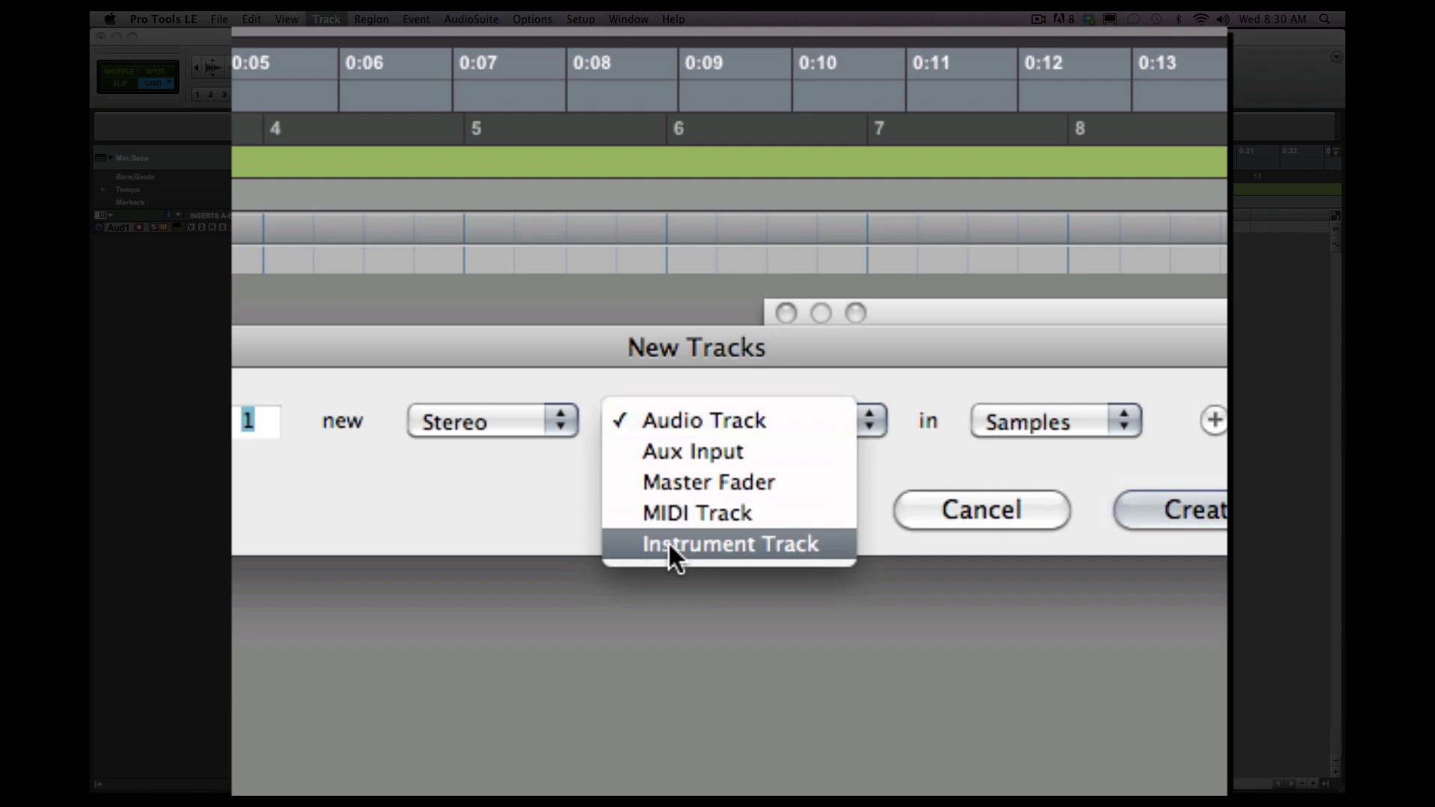
click(1221, 471)
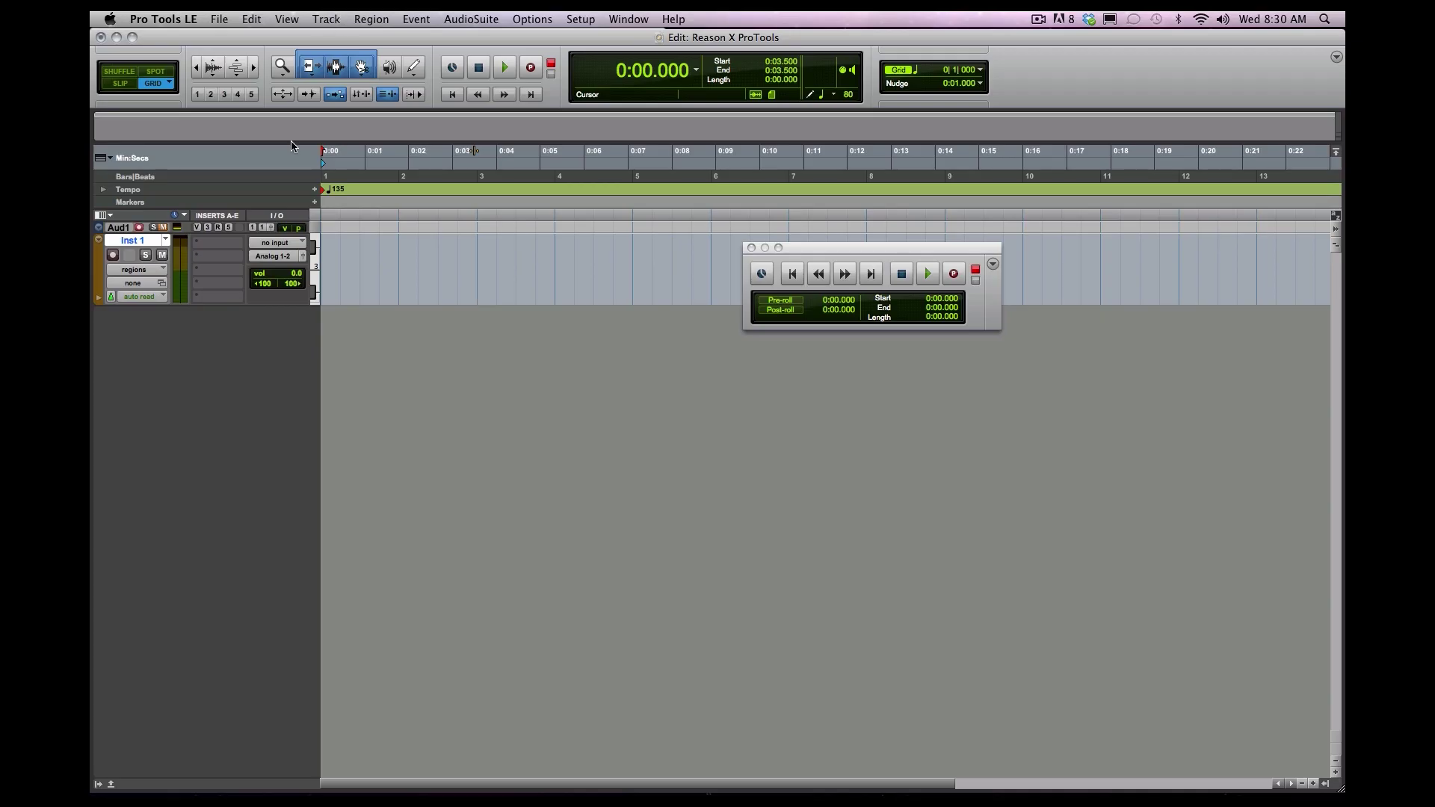
Duplicate Inst 1 with all its data to make Inst 1.dup1
click(329, 19)
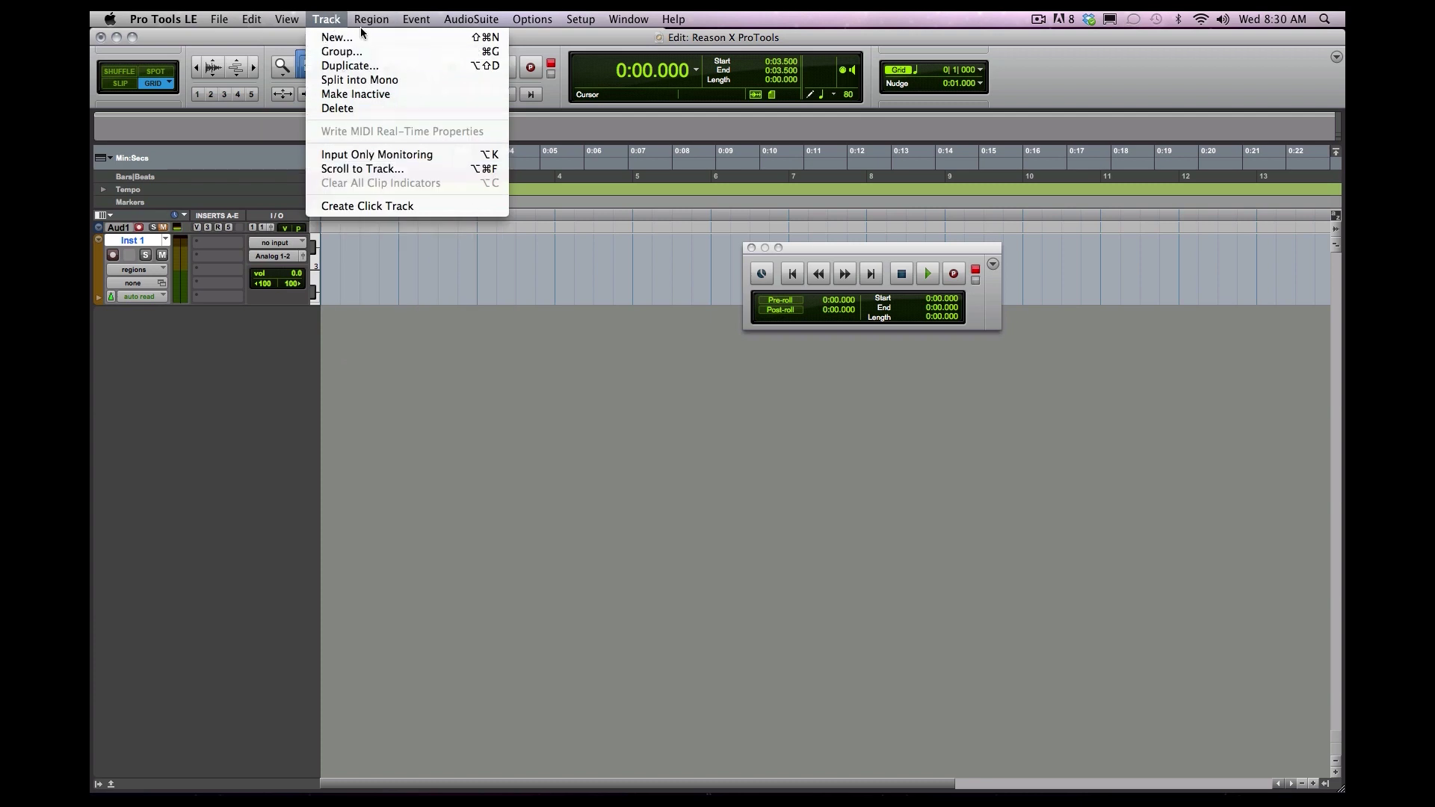
click(347, 80)
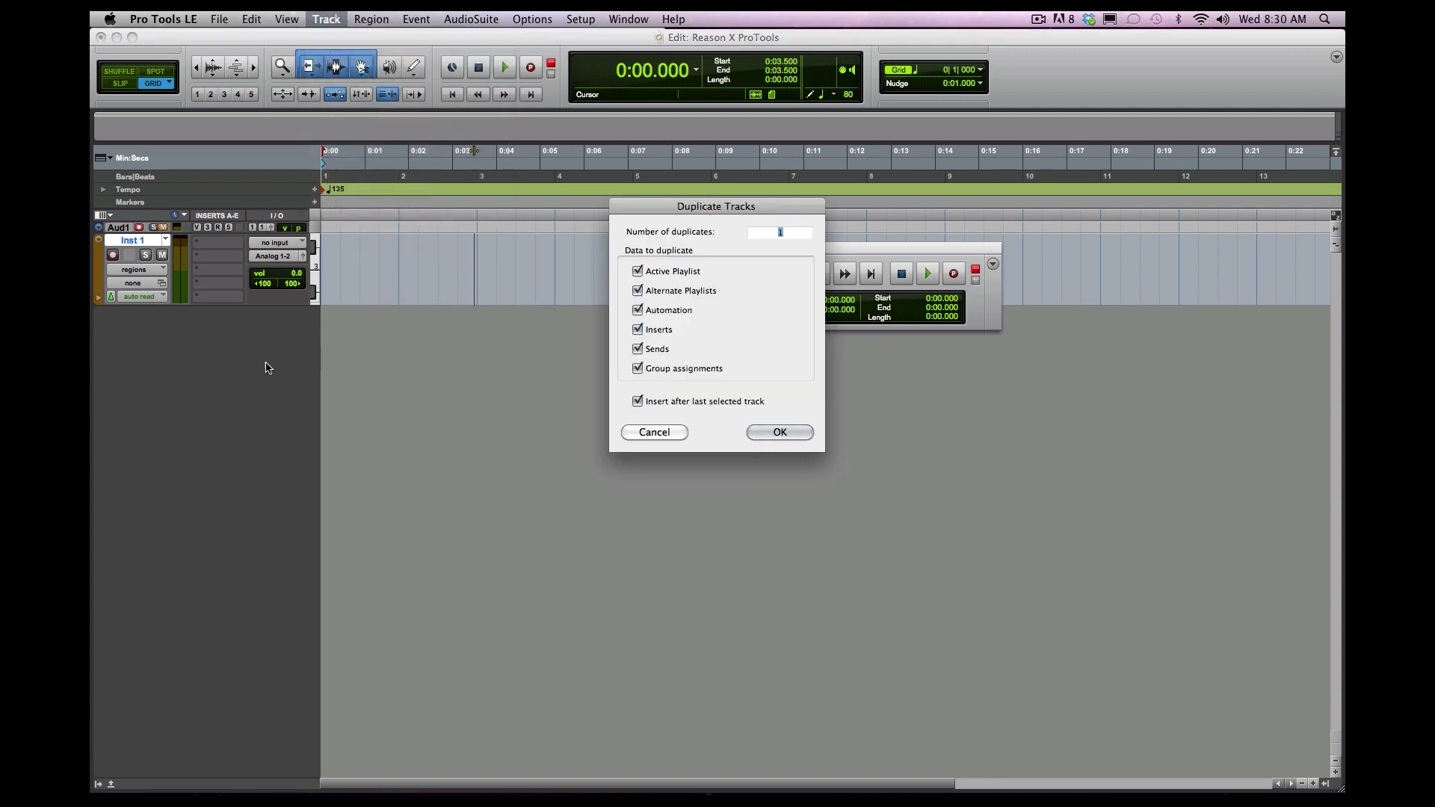
click(781, 432)
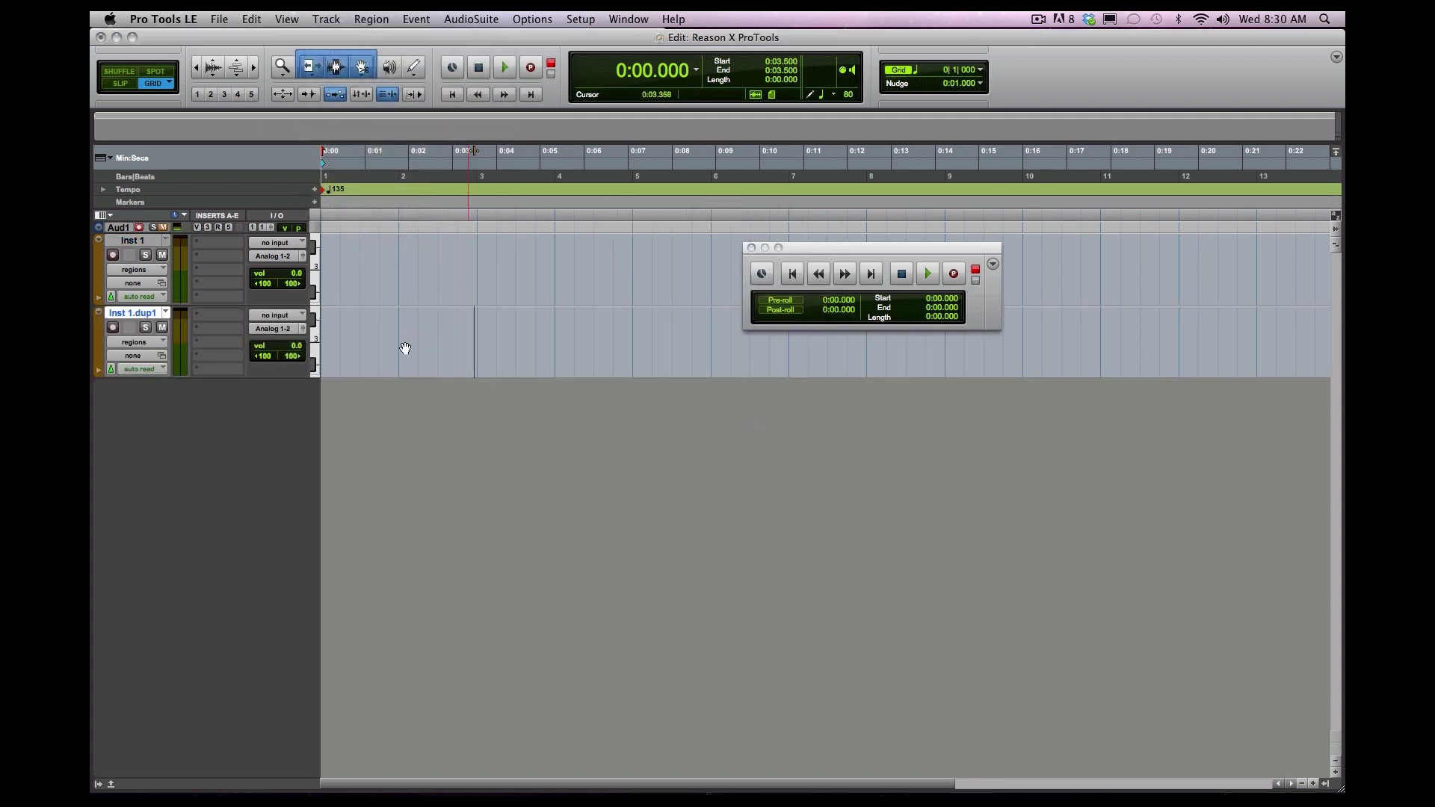
Insert the stereo Reason ReWire plug-in on Inst 1 and copy it onto Inst 1.dup1
click(222, 244)
mouse_move(236, 267)
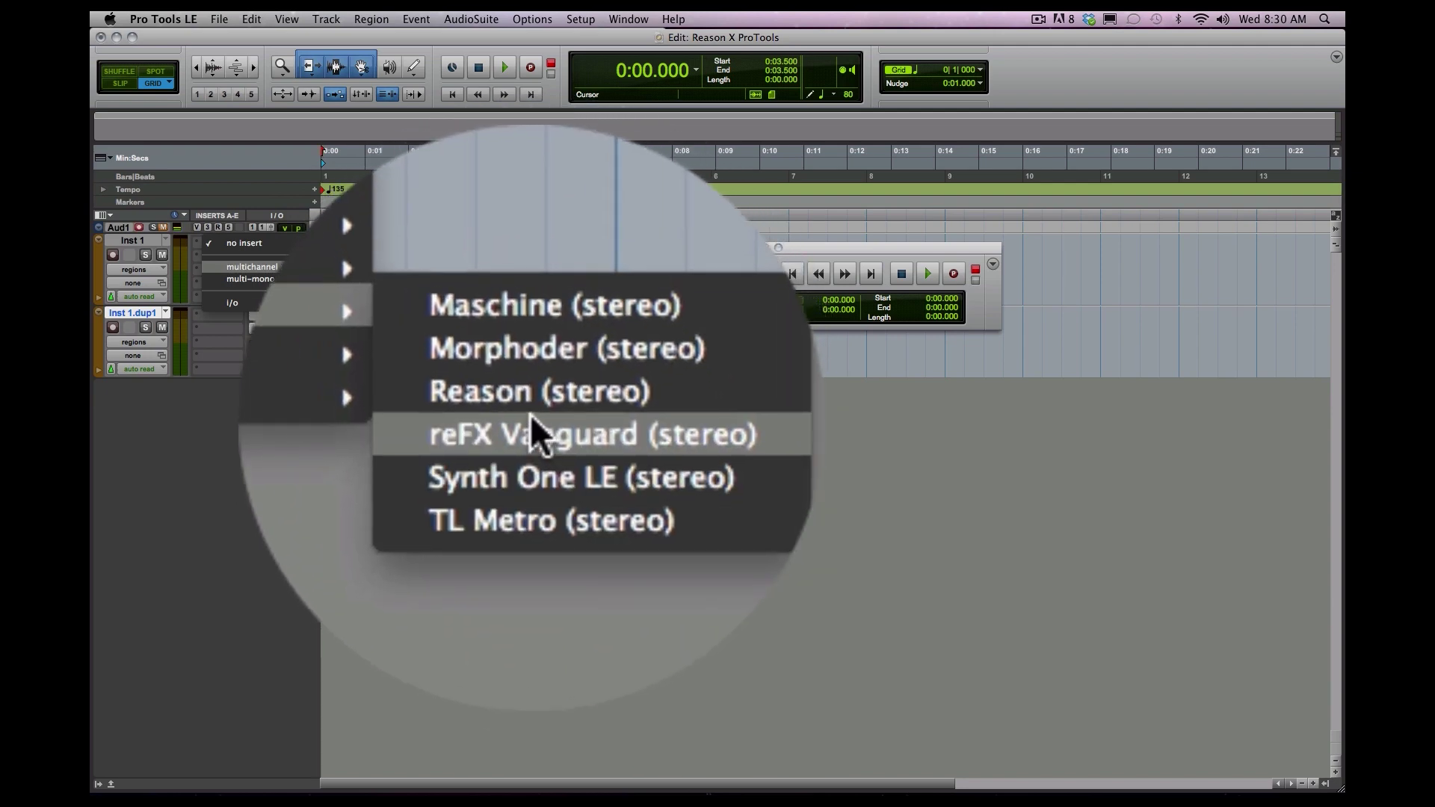
click(532, 406)
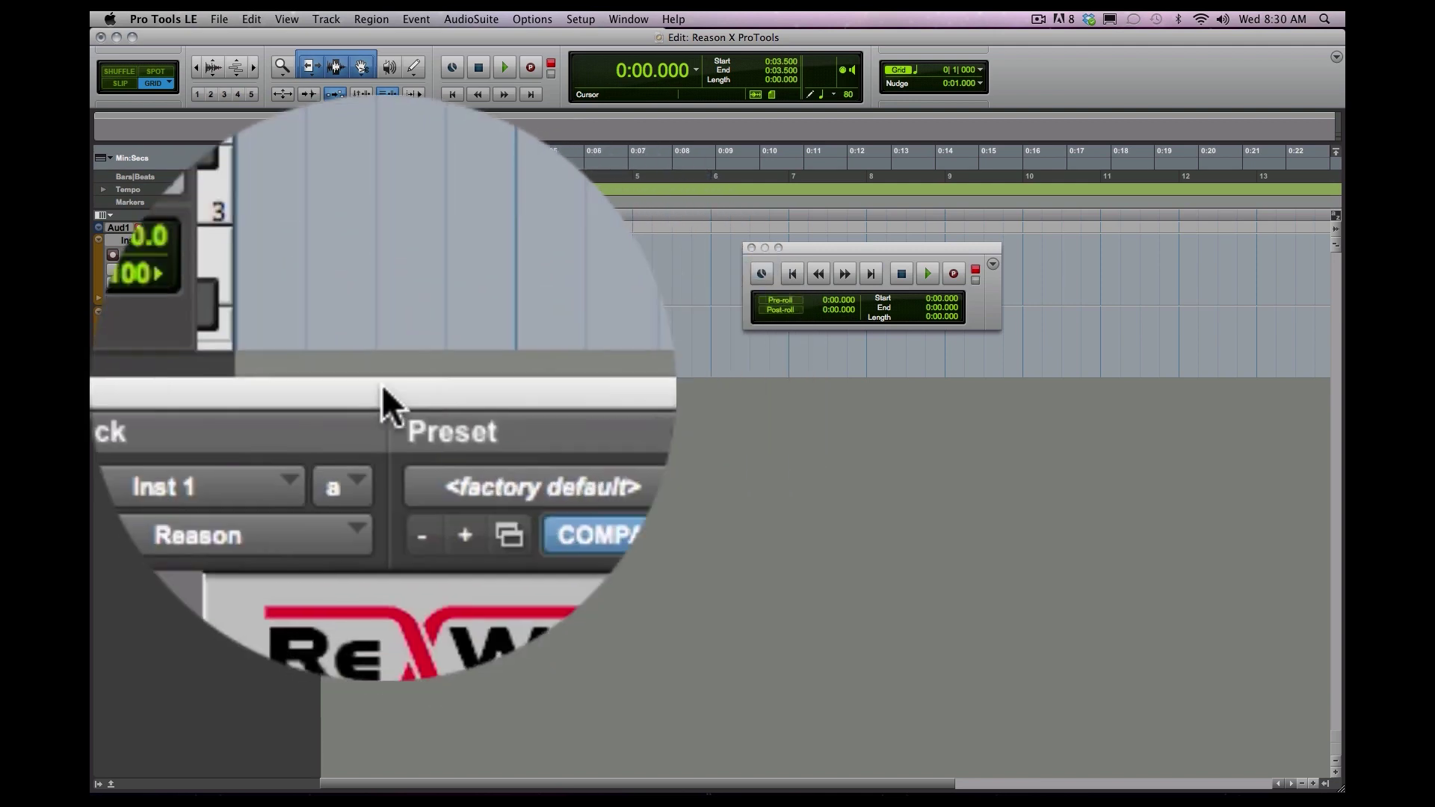
click(383, 390)
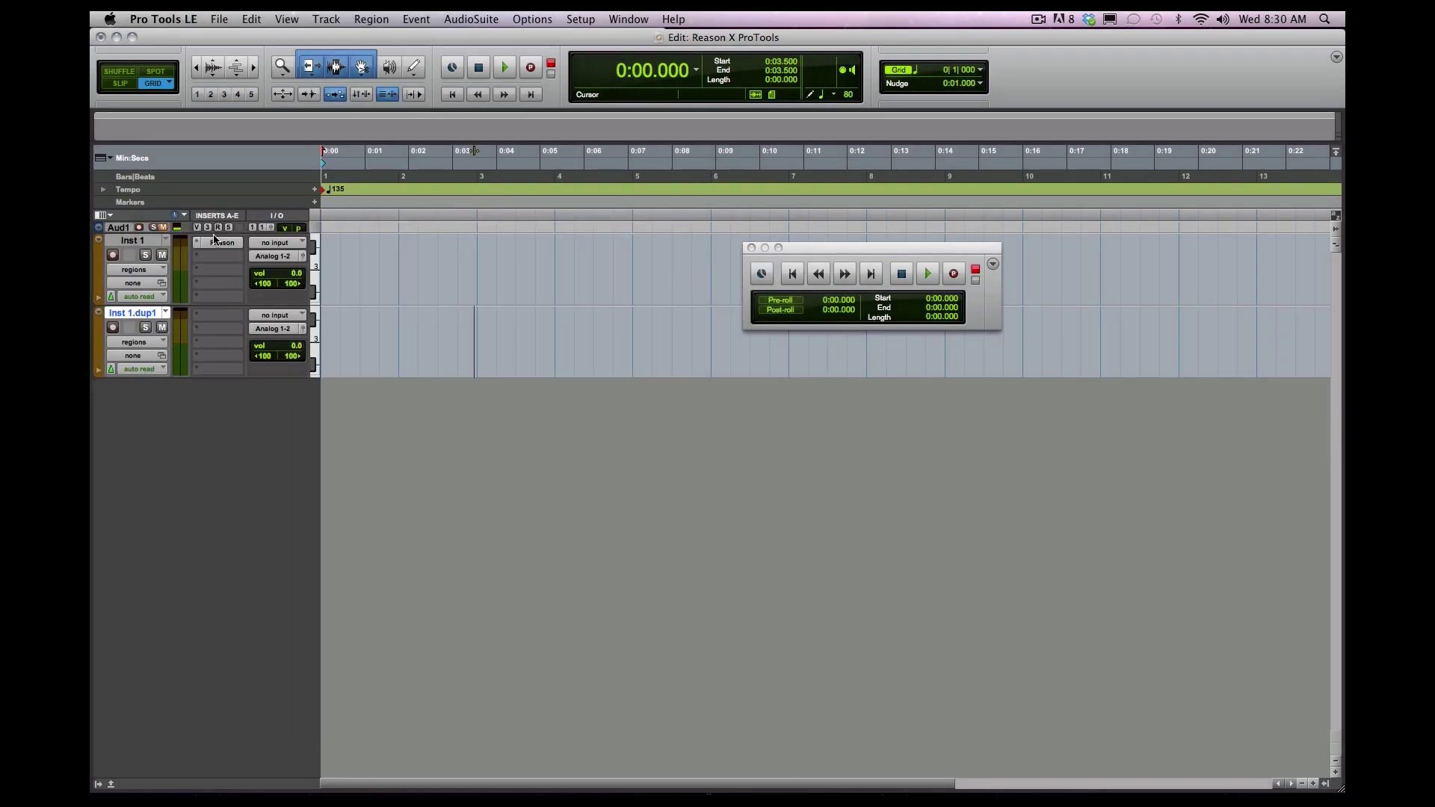
drag(223, 245, 221, 317)
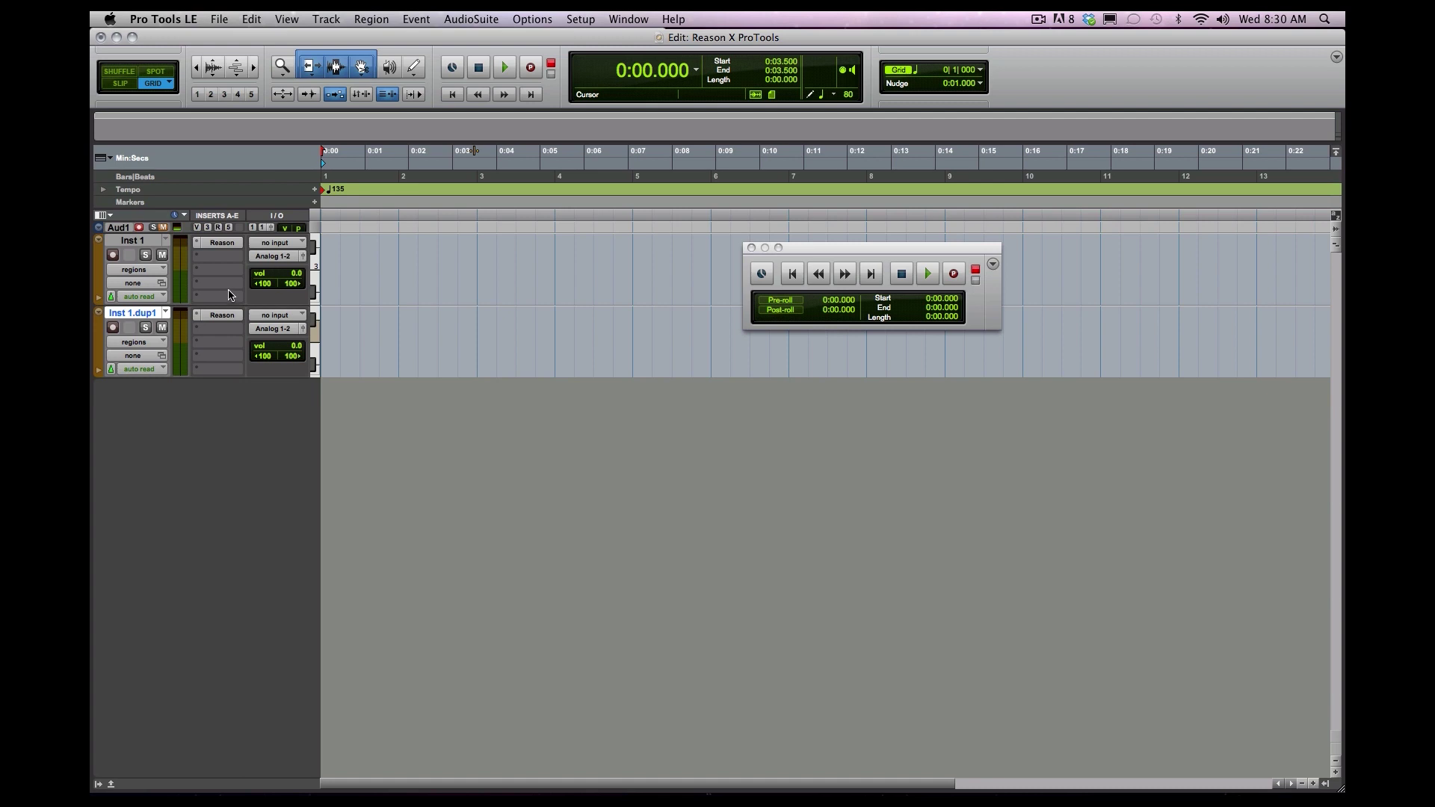
Open Inst 1's Reason insert and keep its output on Mix L - Mix R
click(222, 243)
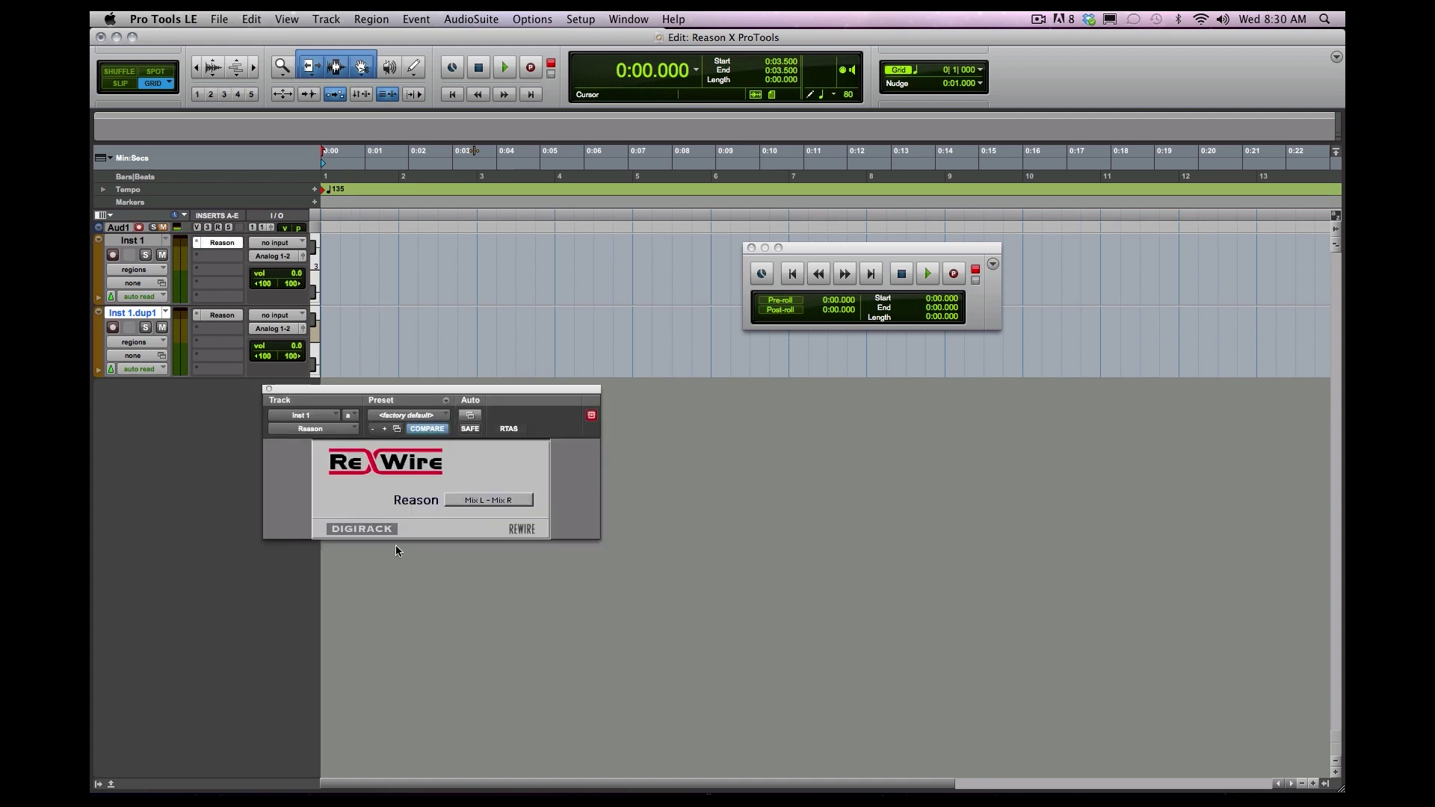
click(492, 504)
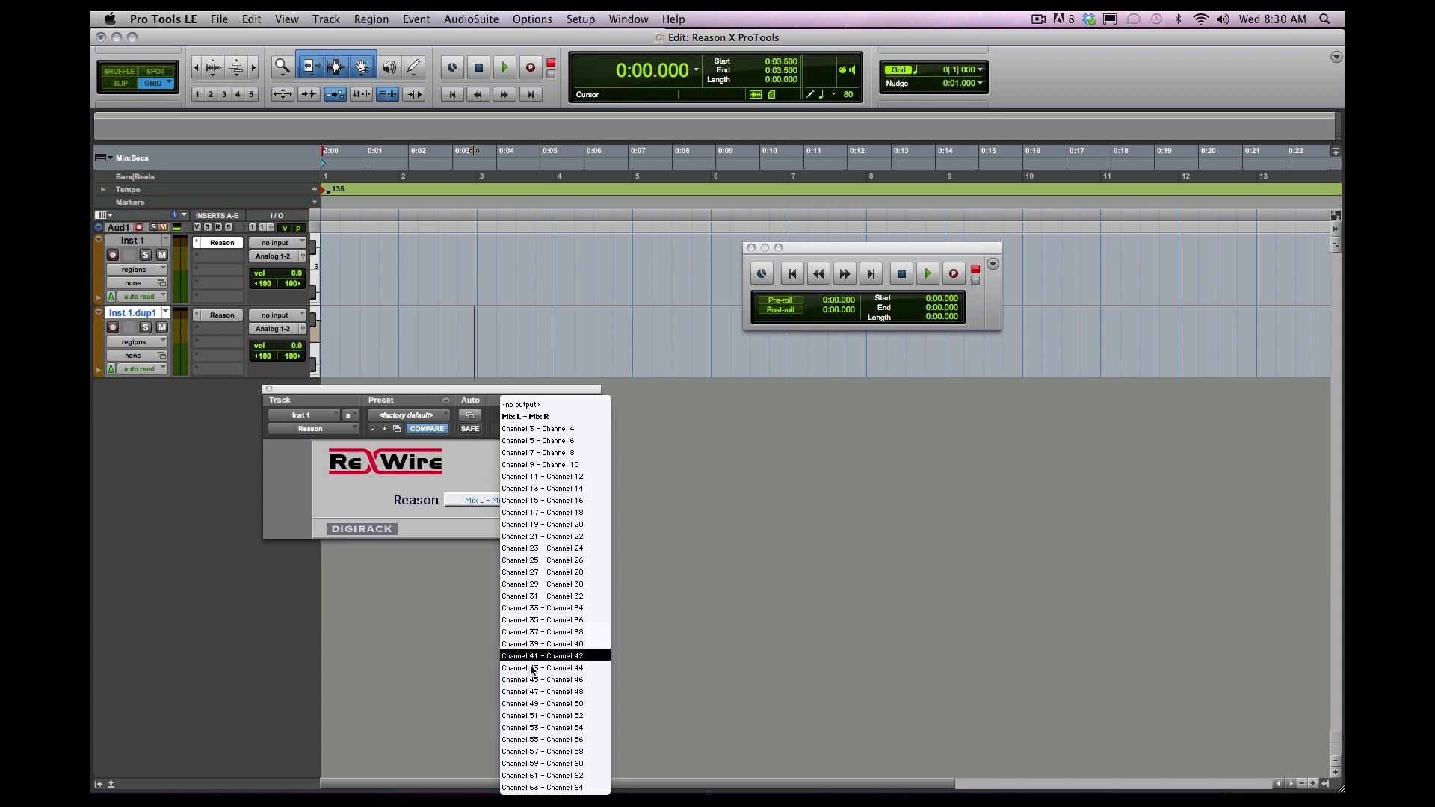
click(383, 632)
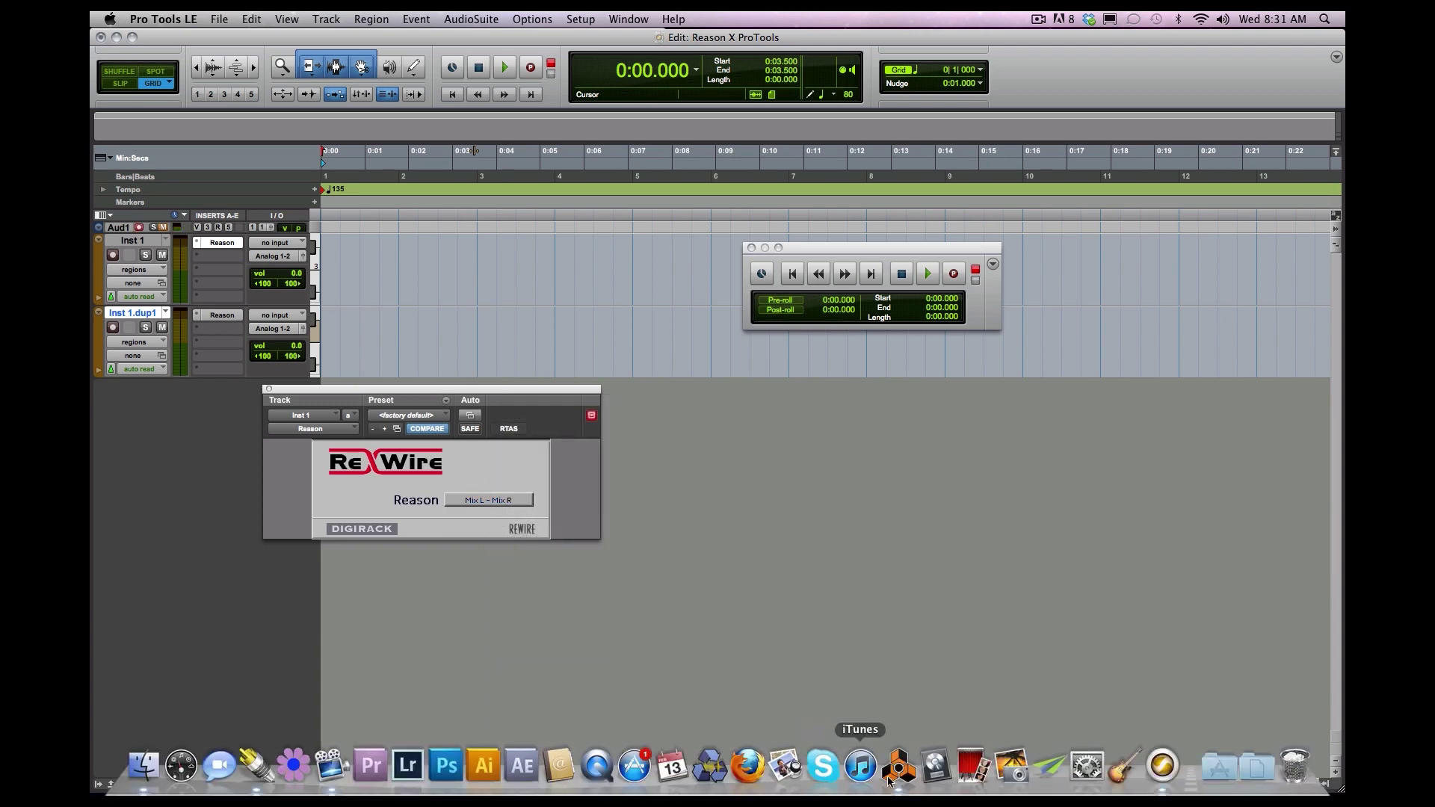
click(901, 770)
Flip Reason's rack around and expand the Hardware Interface's MORE AUDIO connections
key(F7)
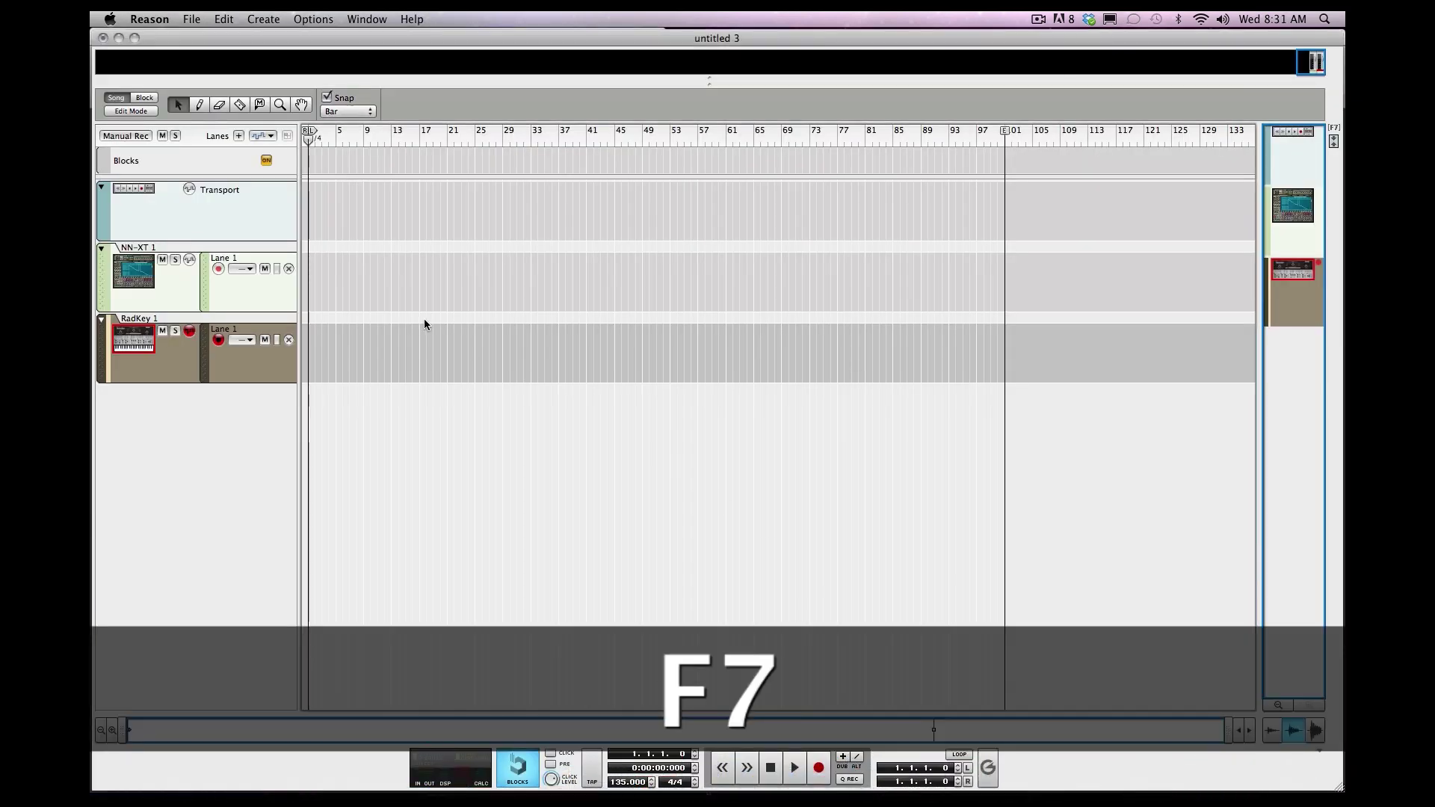
key(Tab)
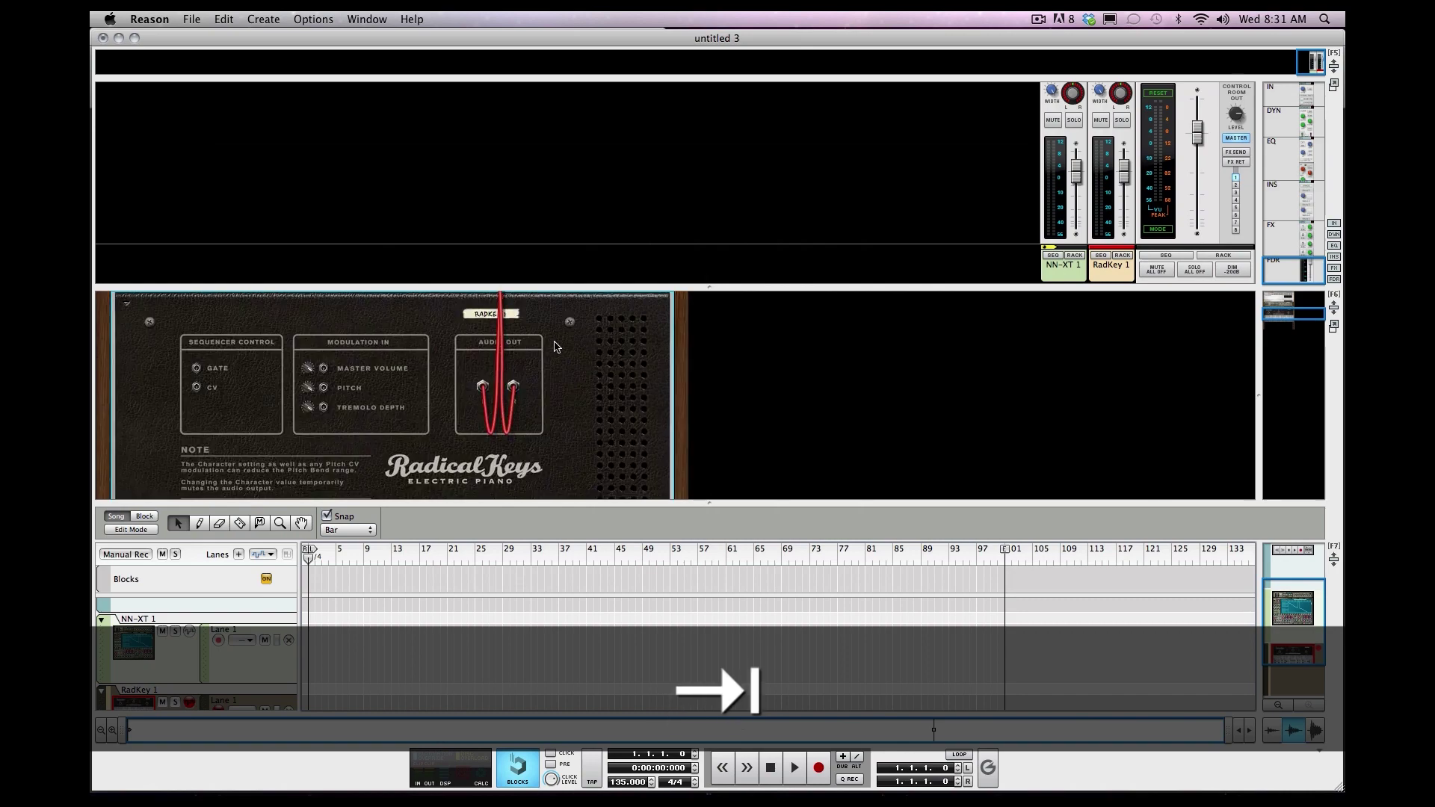
scroll(558, 350, up, 2)
key(F6)
scroll(557, 349, up, 3)
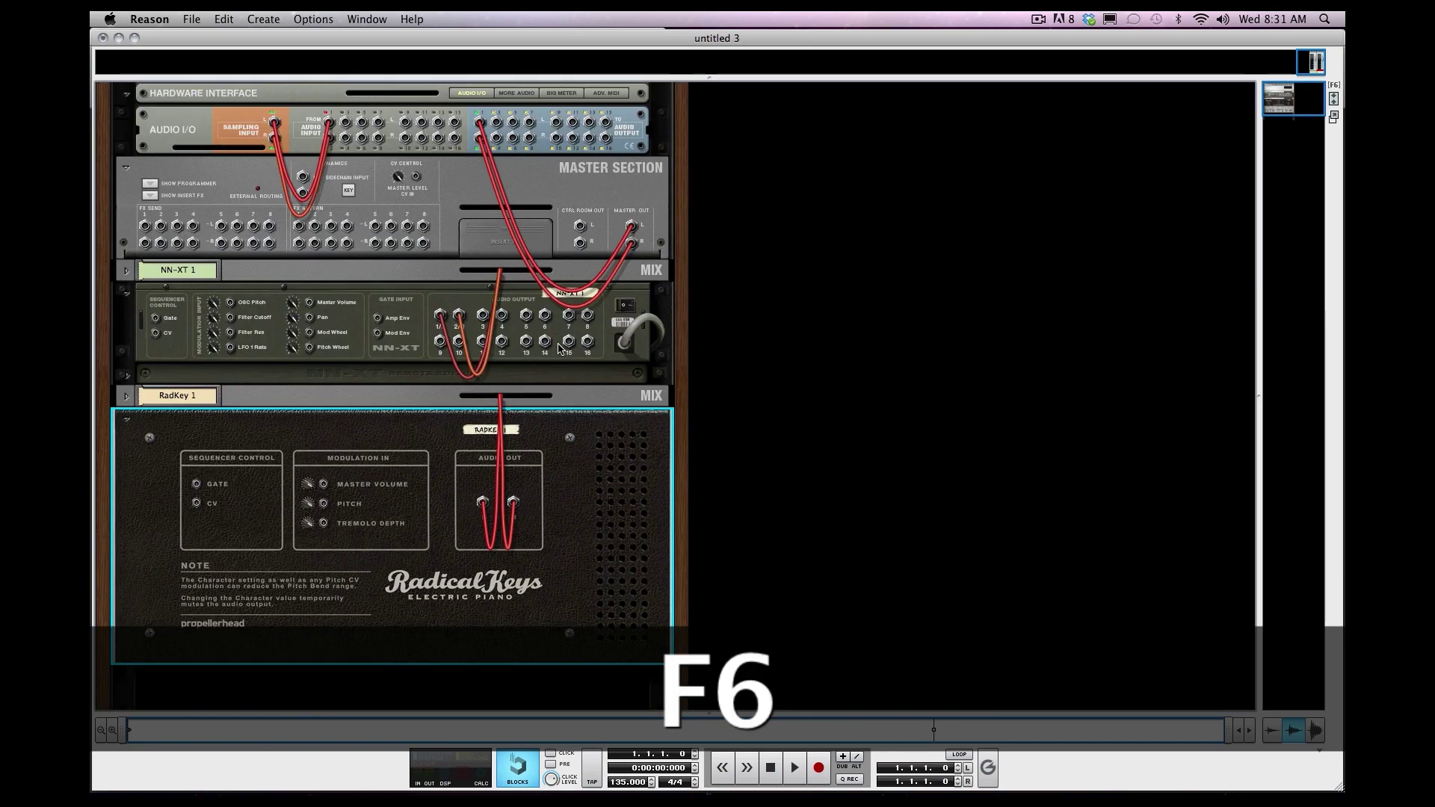
click(522, 94)
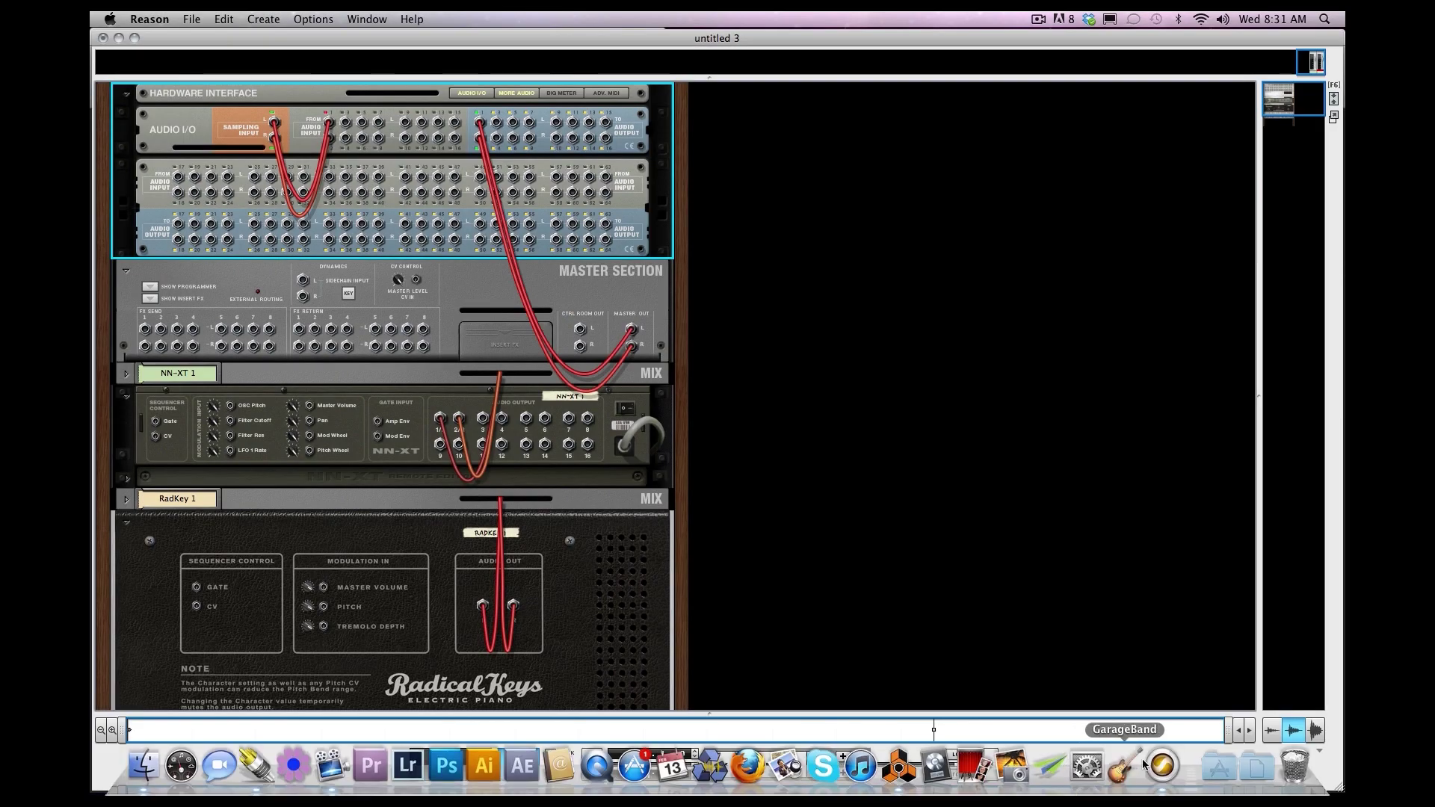
In Pro Tools, keep the ReWire output on Mix L - Mix R and rename Inst 1 to 'piano'
click(1154, 766)
click(481, 500)
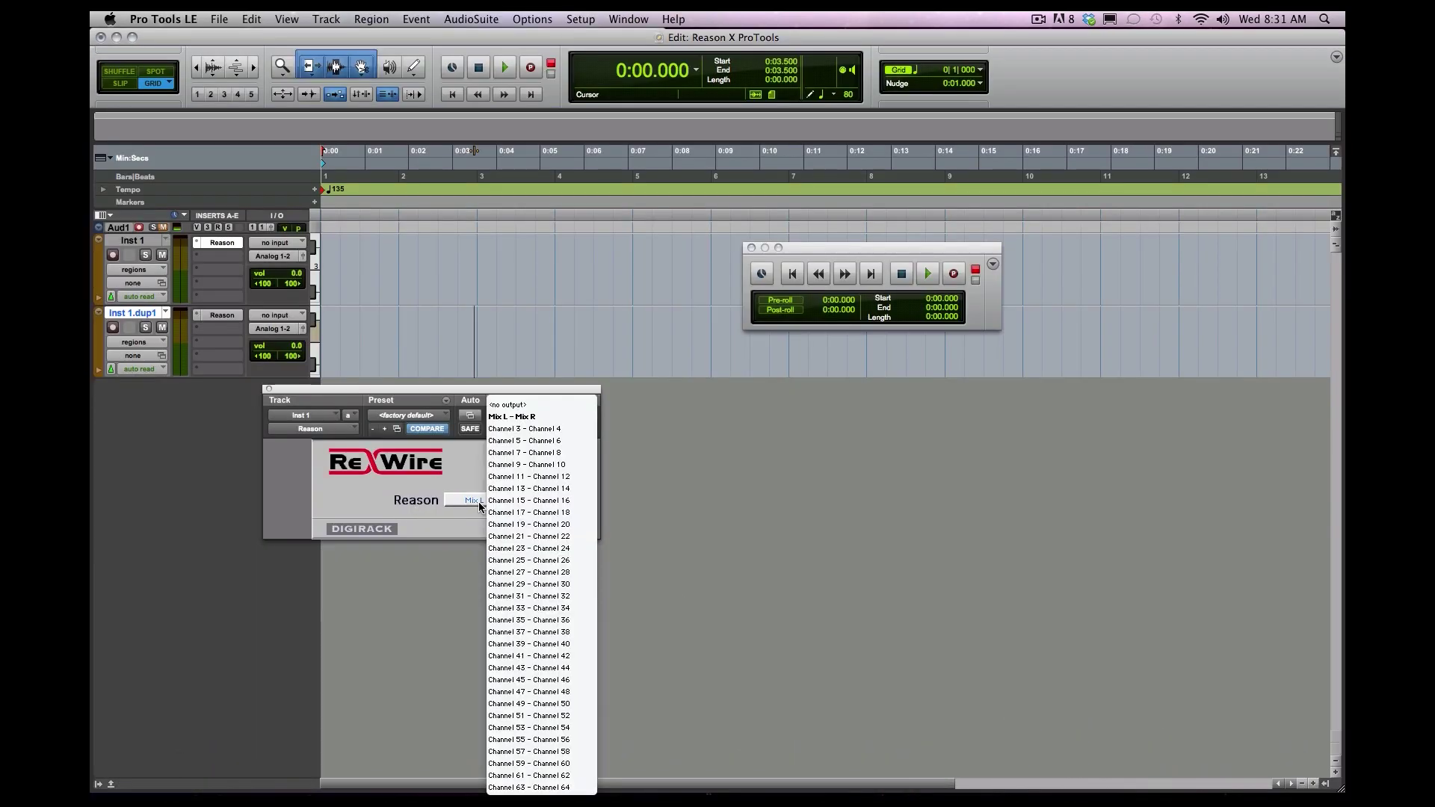
click(516, 416)
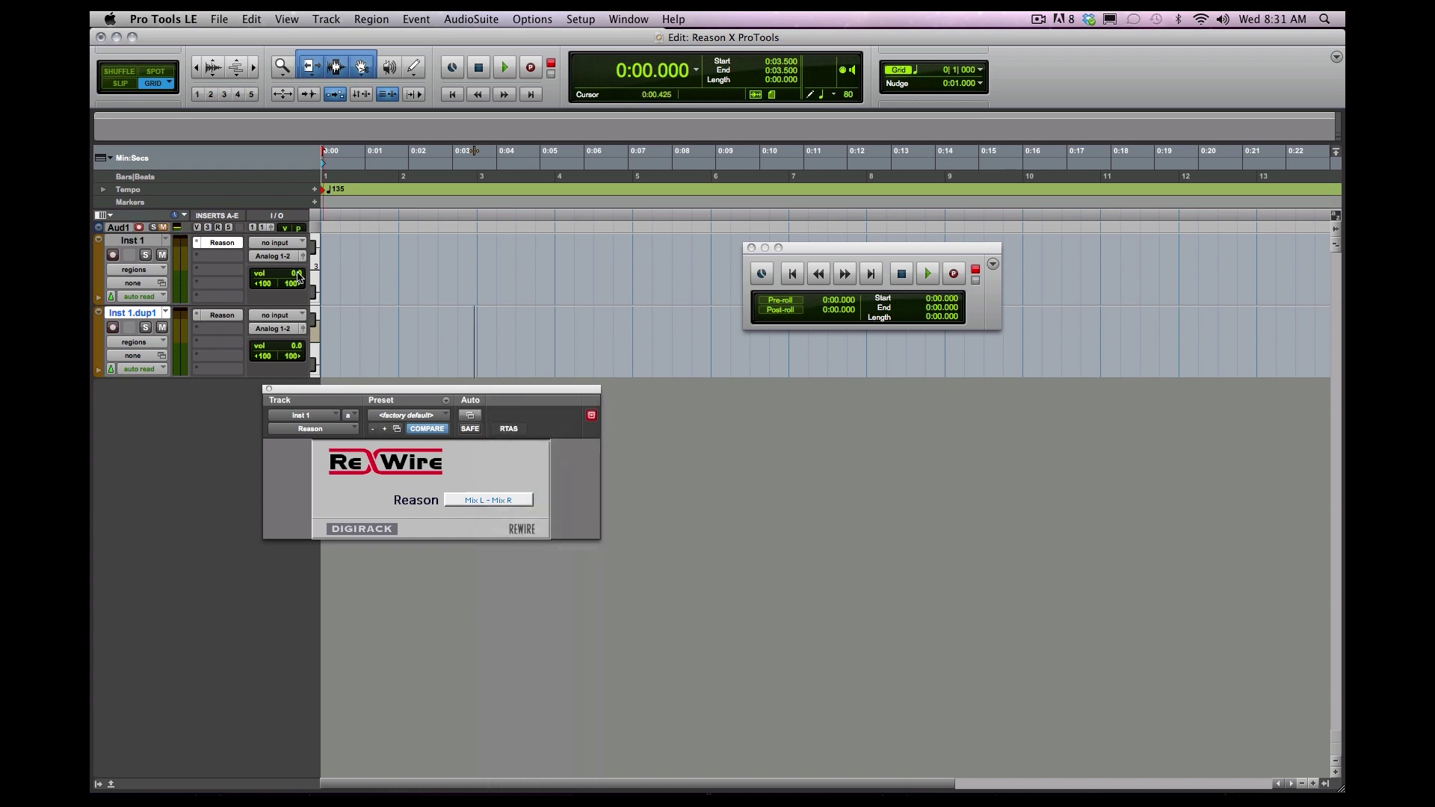
double_click(123, 237)
text(piano)
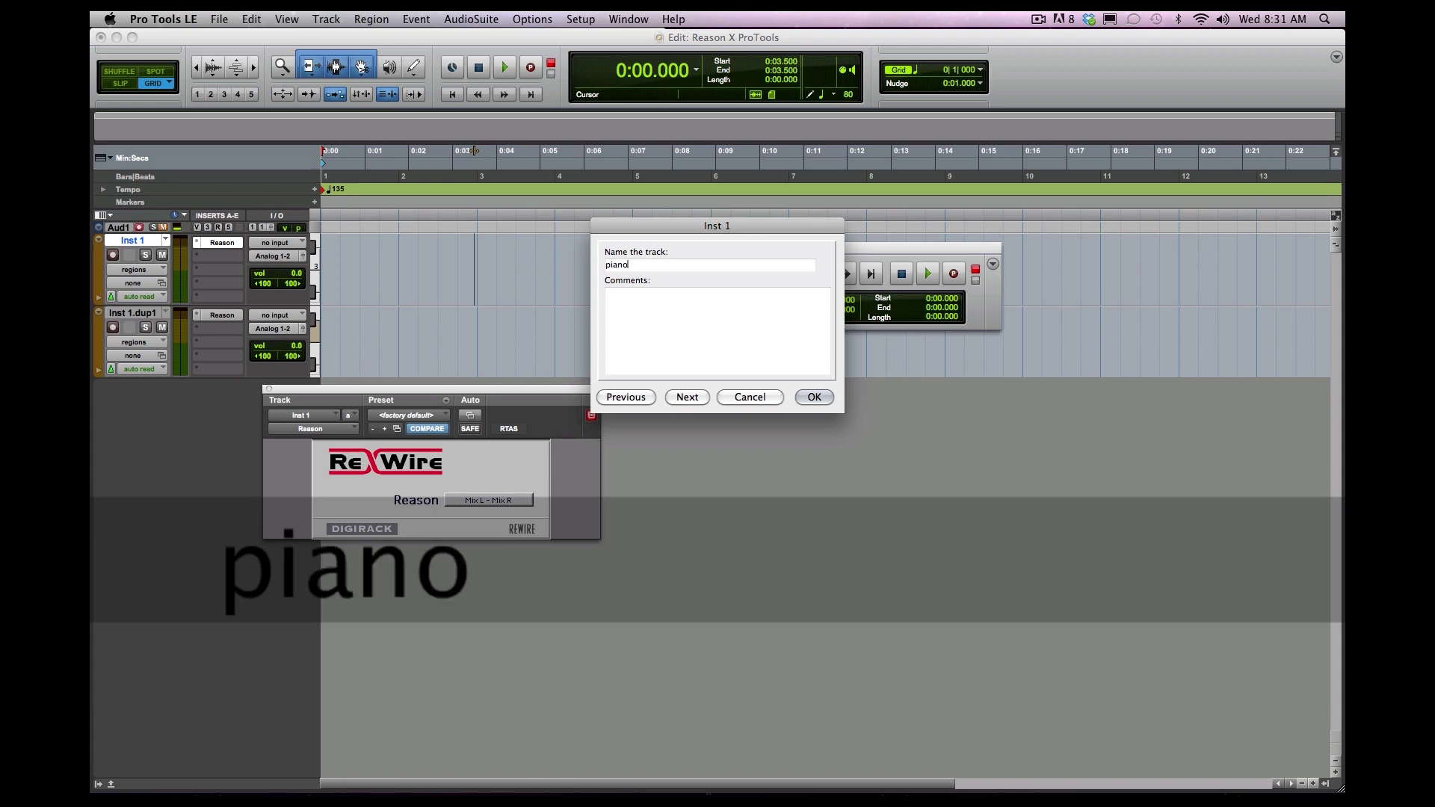
key(Return)
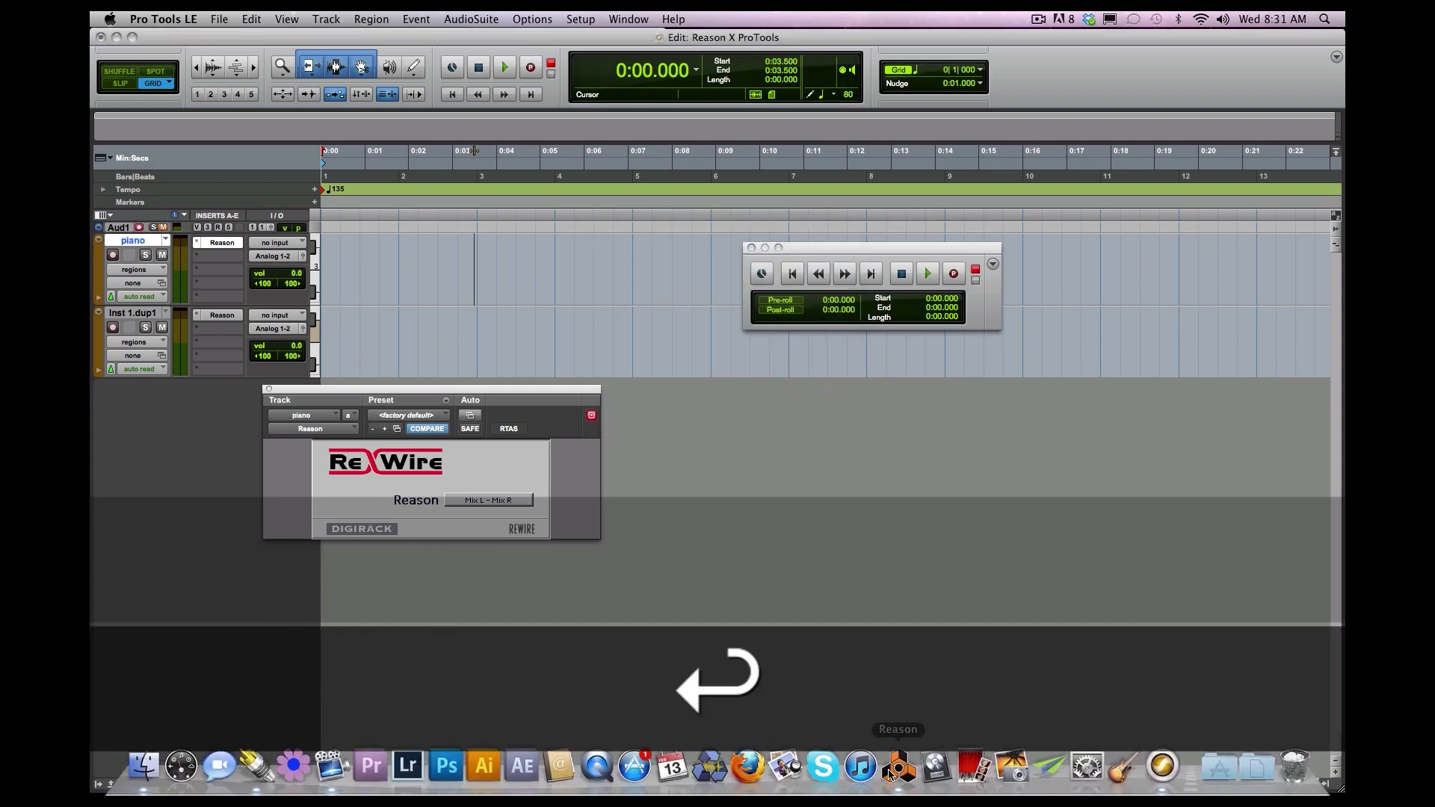
click(899, 767)
Rename the NN-XT 1 device on the rack's front panel to 'piano'
key(Tab)
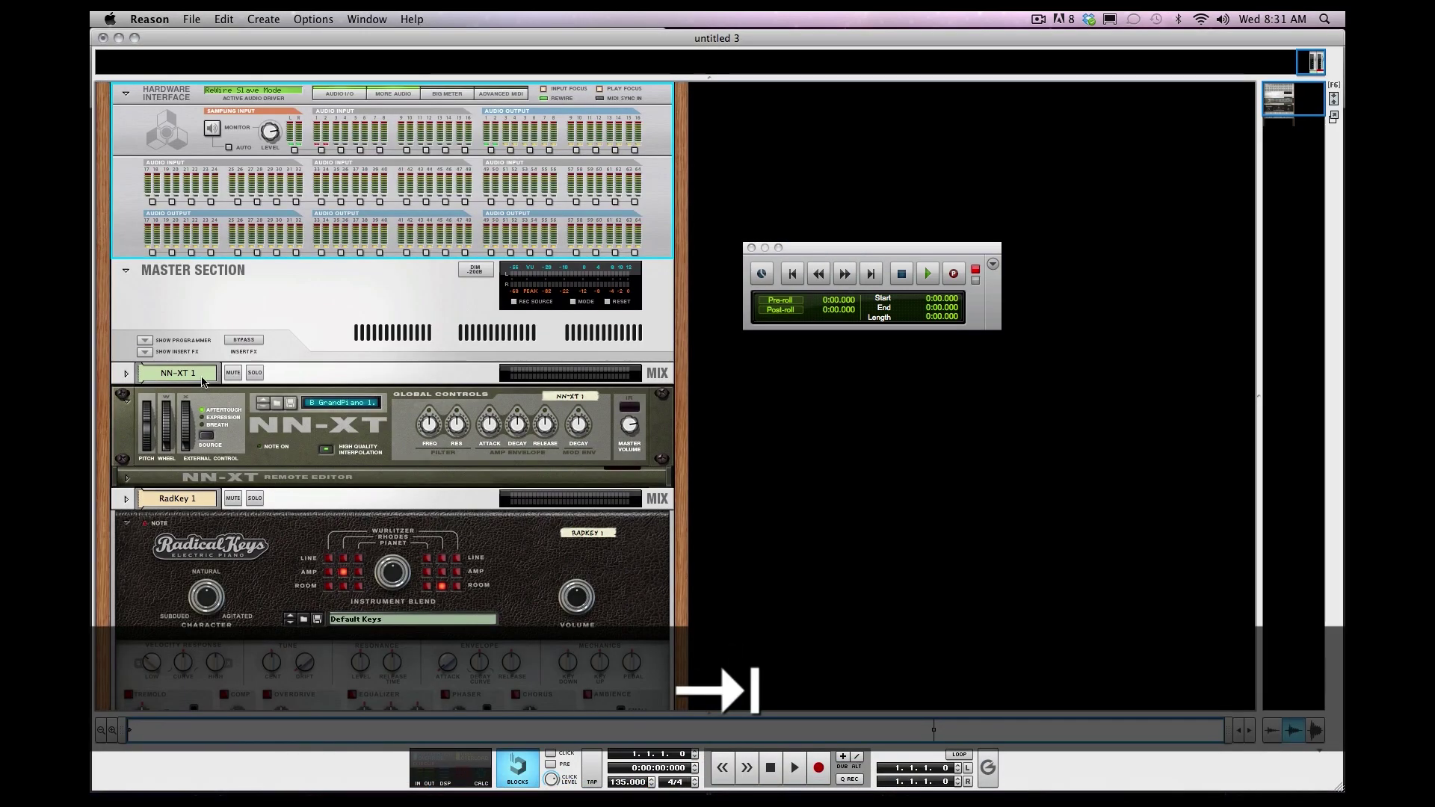
double_click(196, 373)
text(piano)
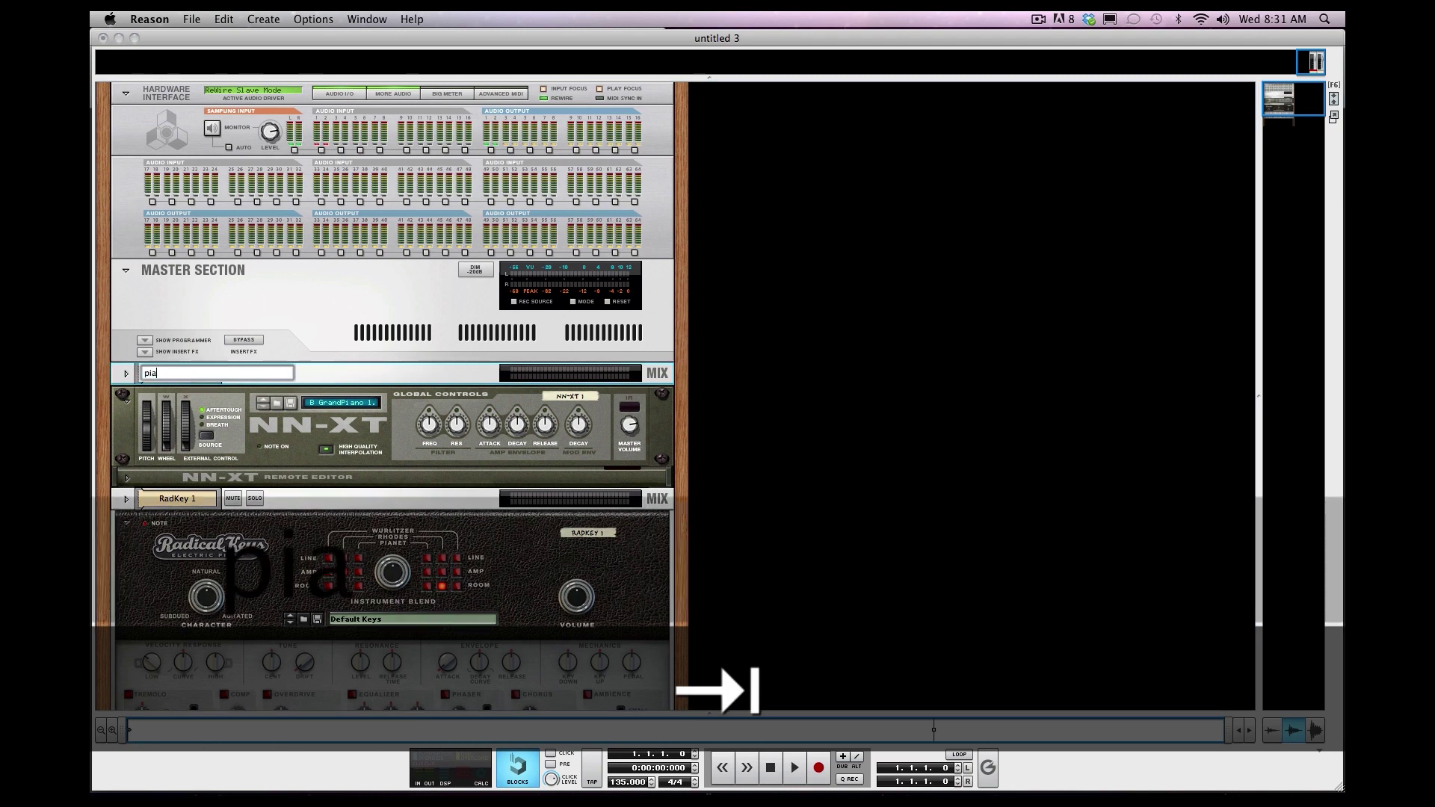
key(Return)
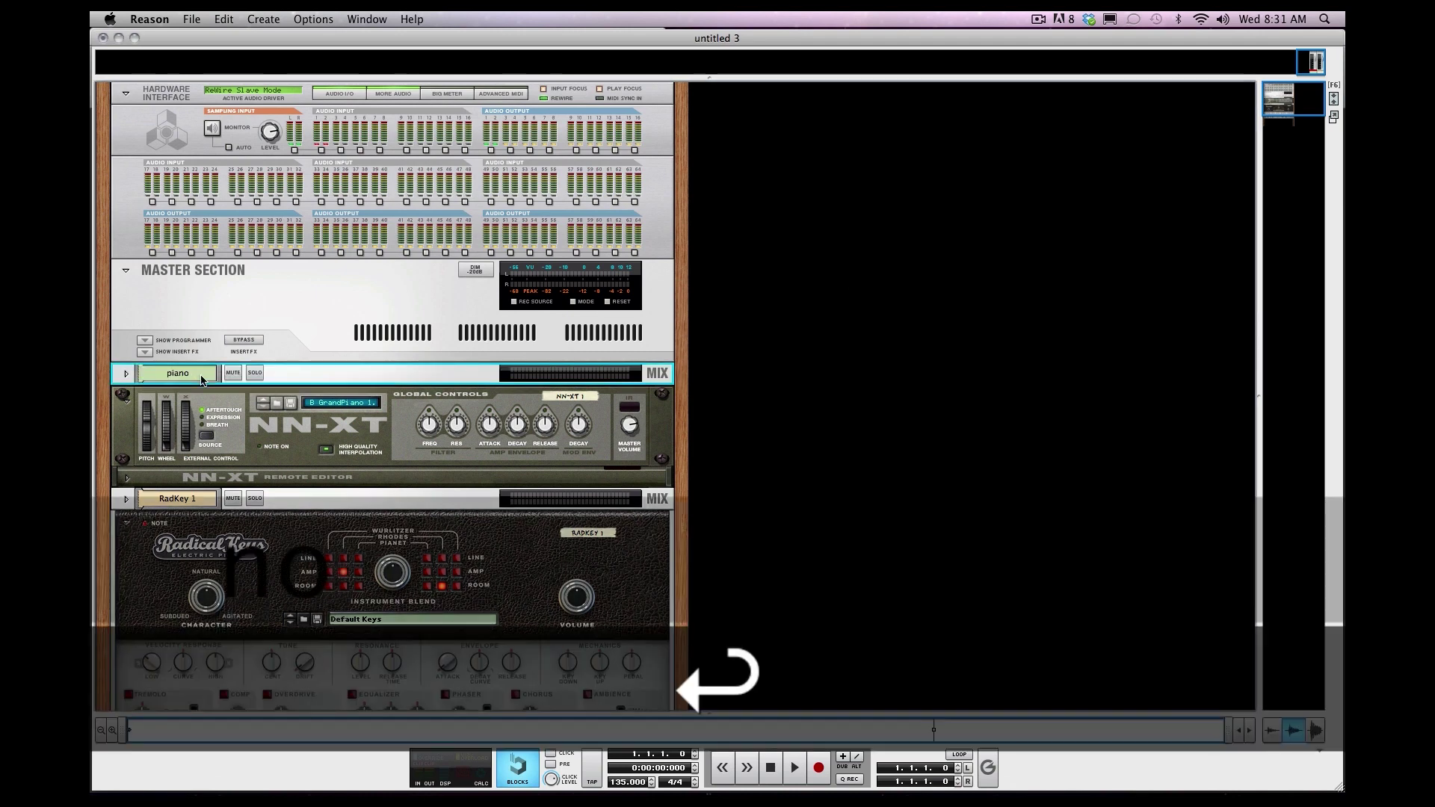
In the sequencer, arm the NN-XT 1 track and rename the tracks 'piano' and 'keys'
key(F7)
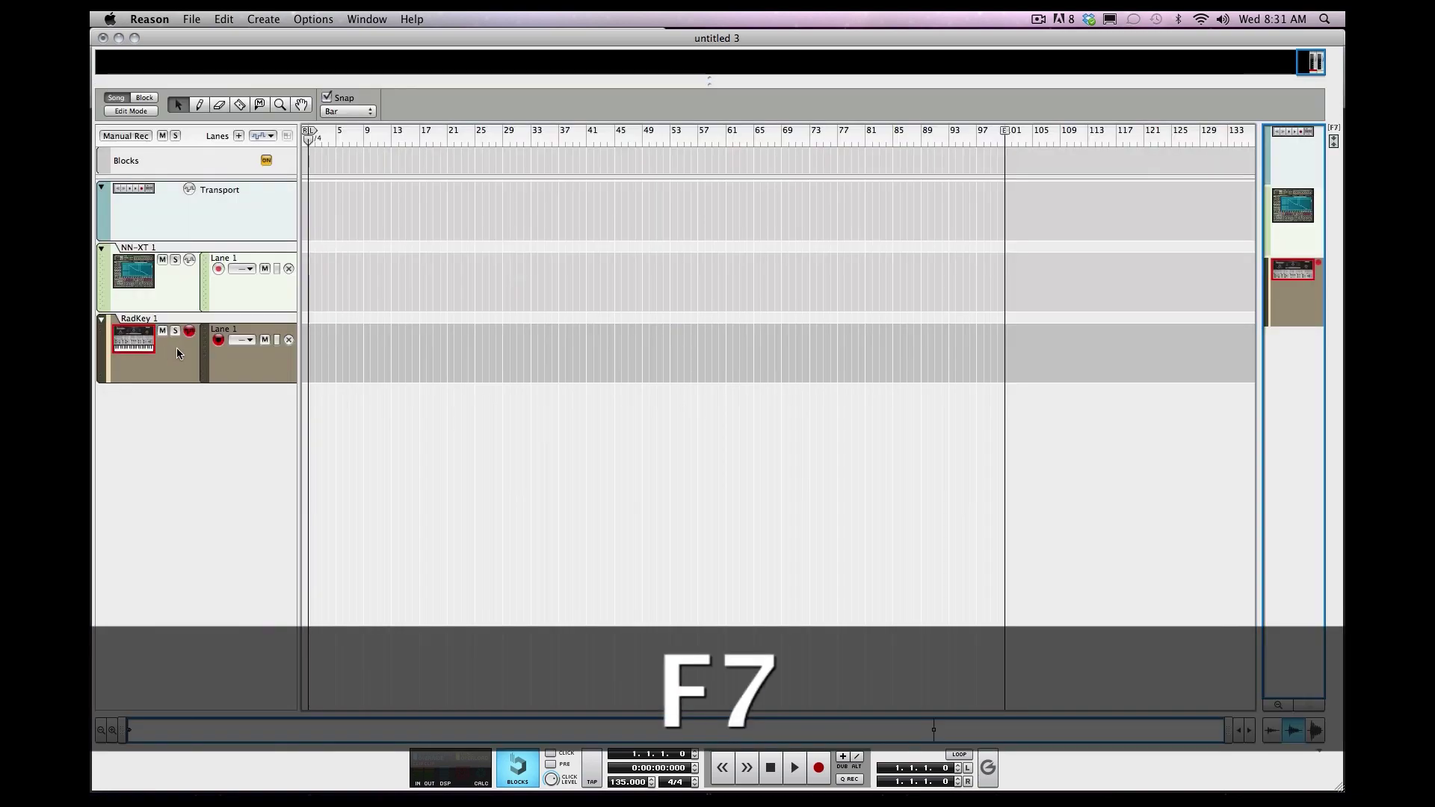
click(181, 293)
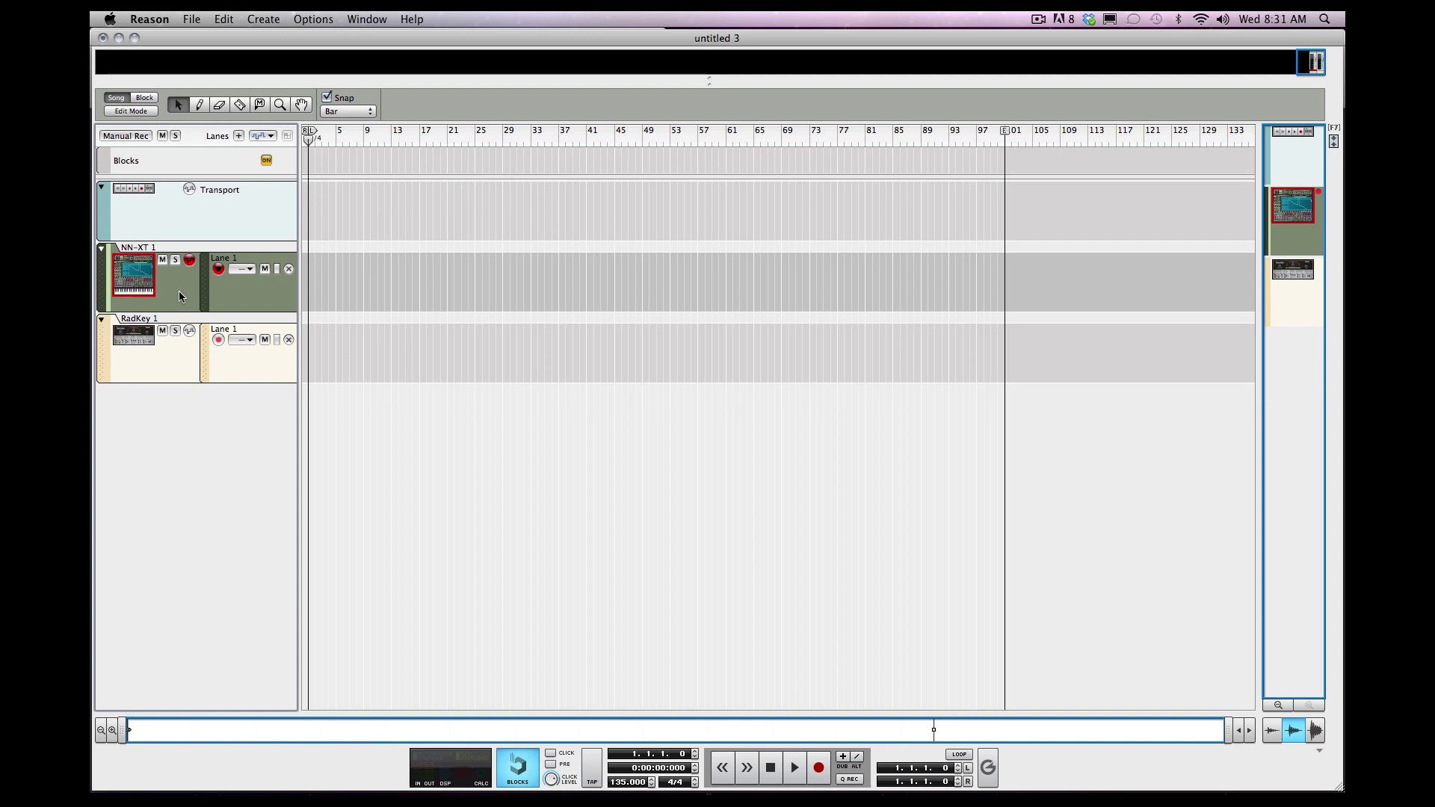
double_click(147, 246)
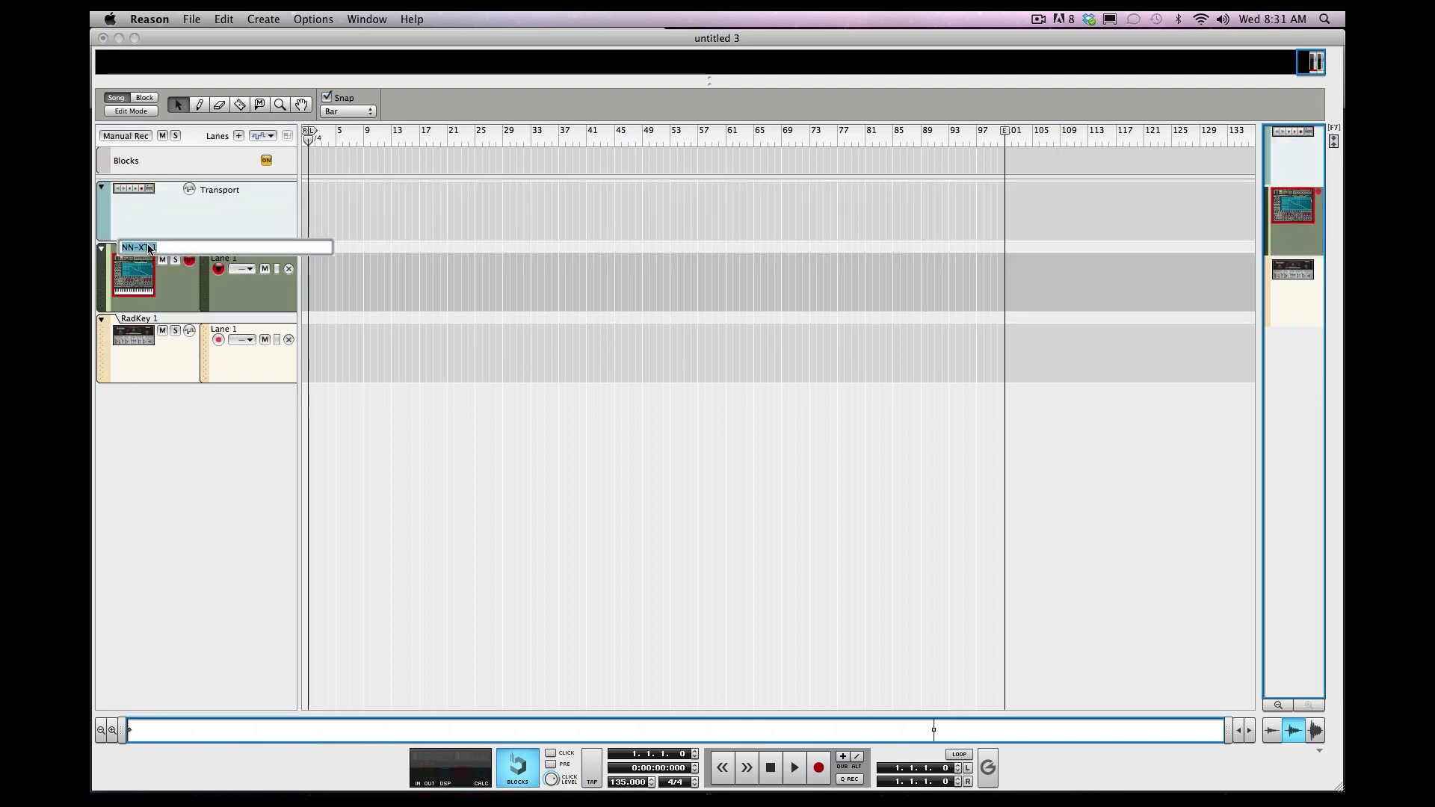
text(piano)
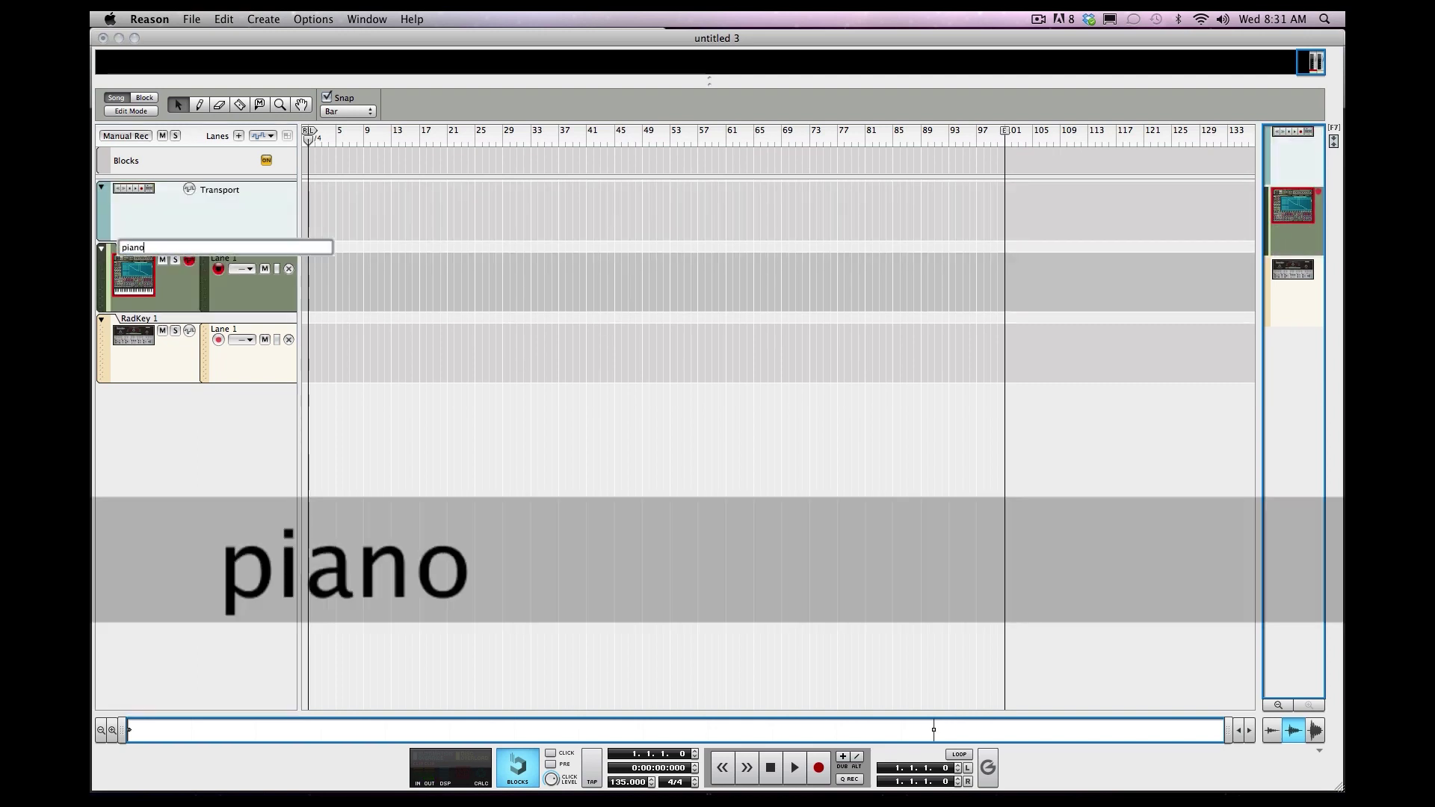
key(Return)
double_click(135, 319)
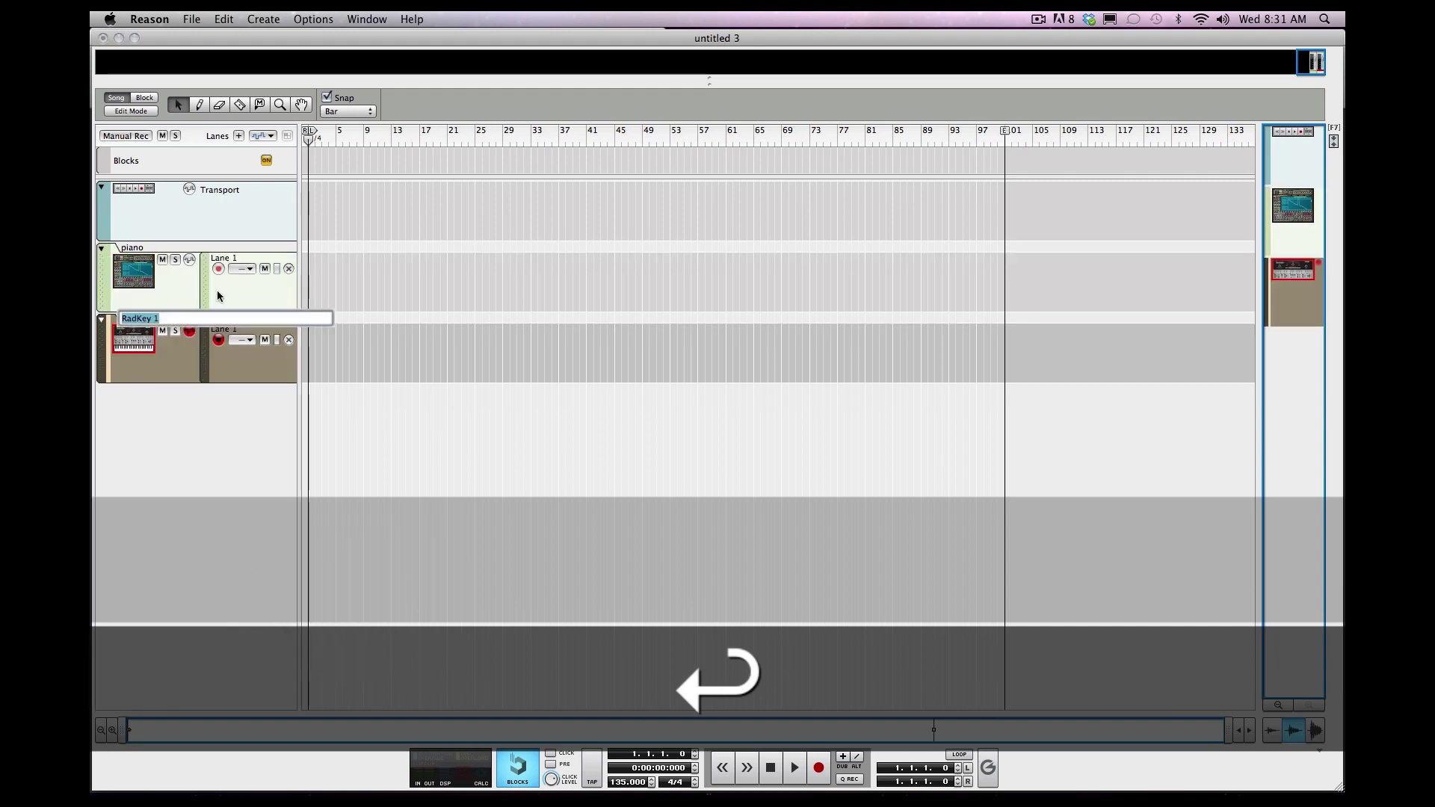
text(keys)
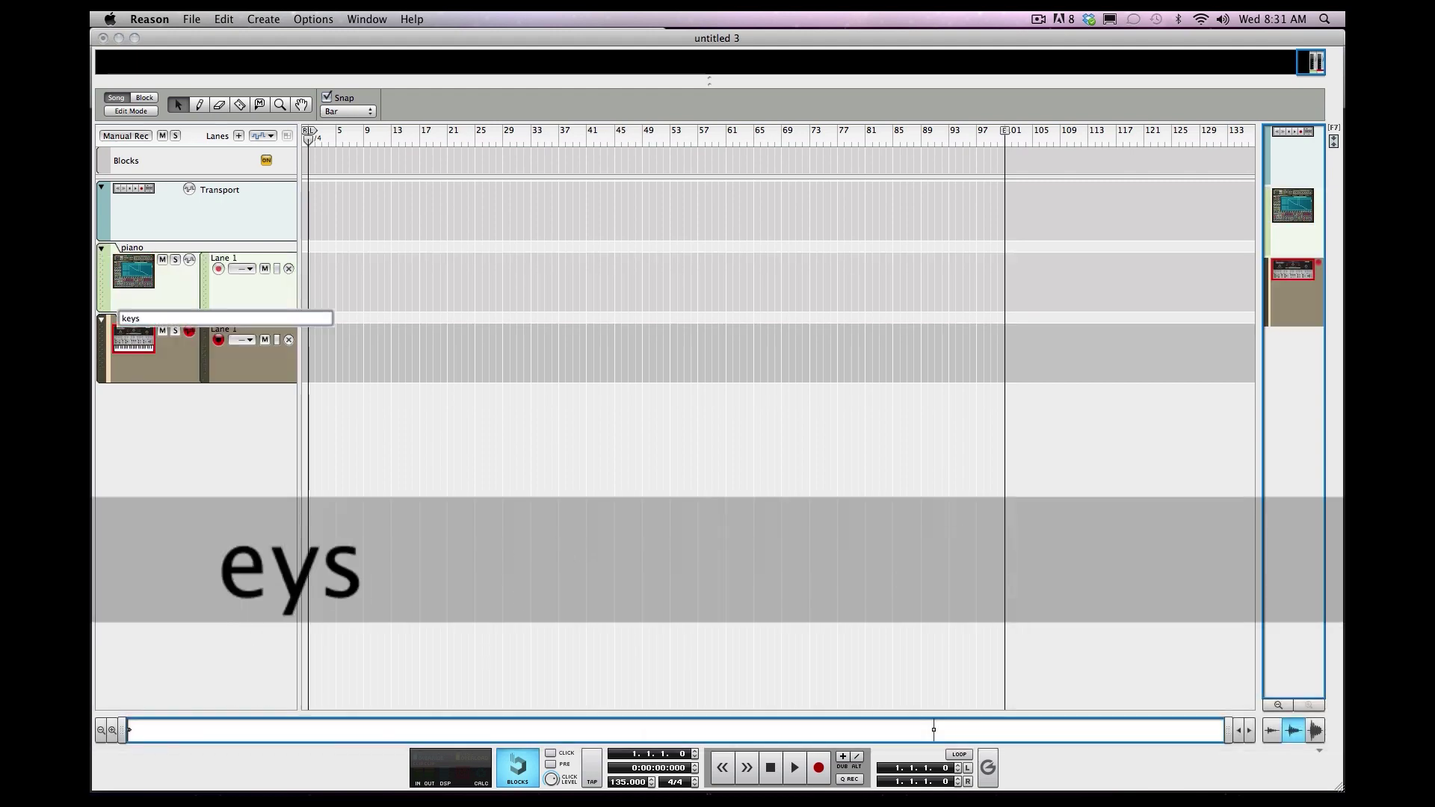
key(Return)
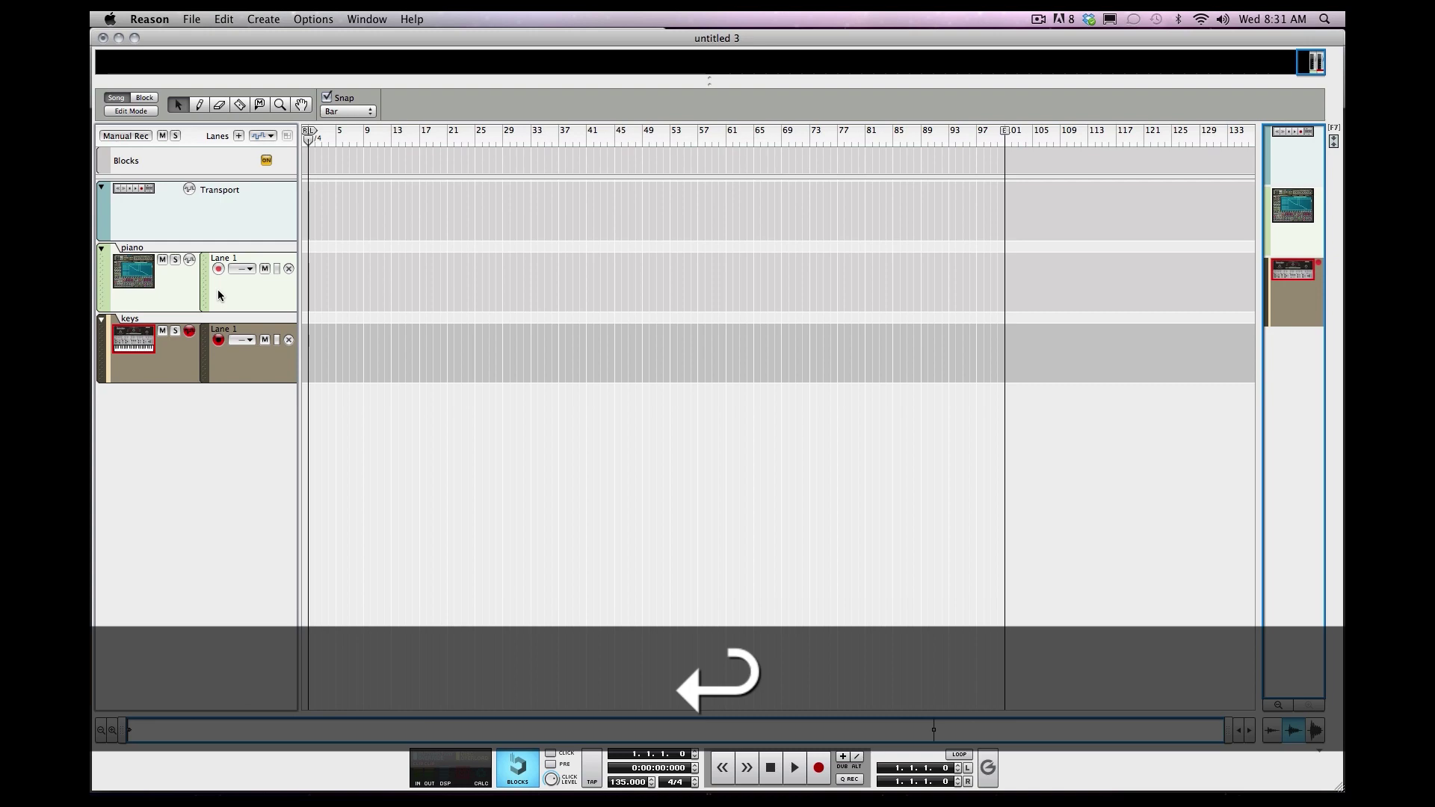
In Pro Tools LE, rename the Inst 1.dup1 track to 'keys'
mouse_move(1098, 763)
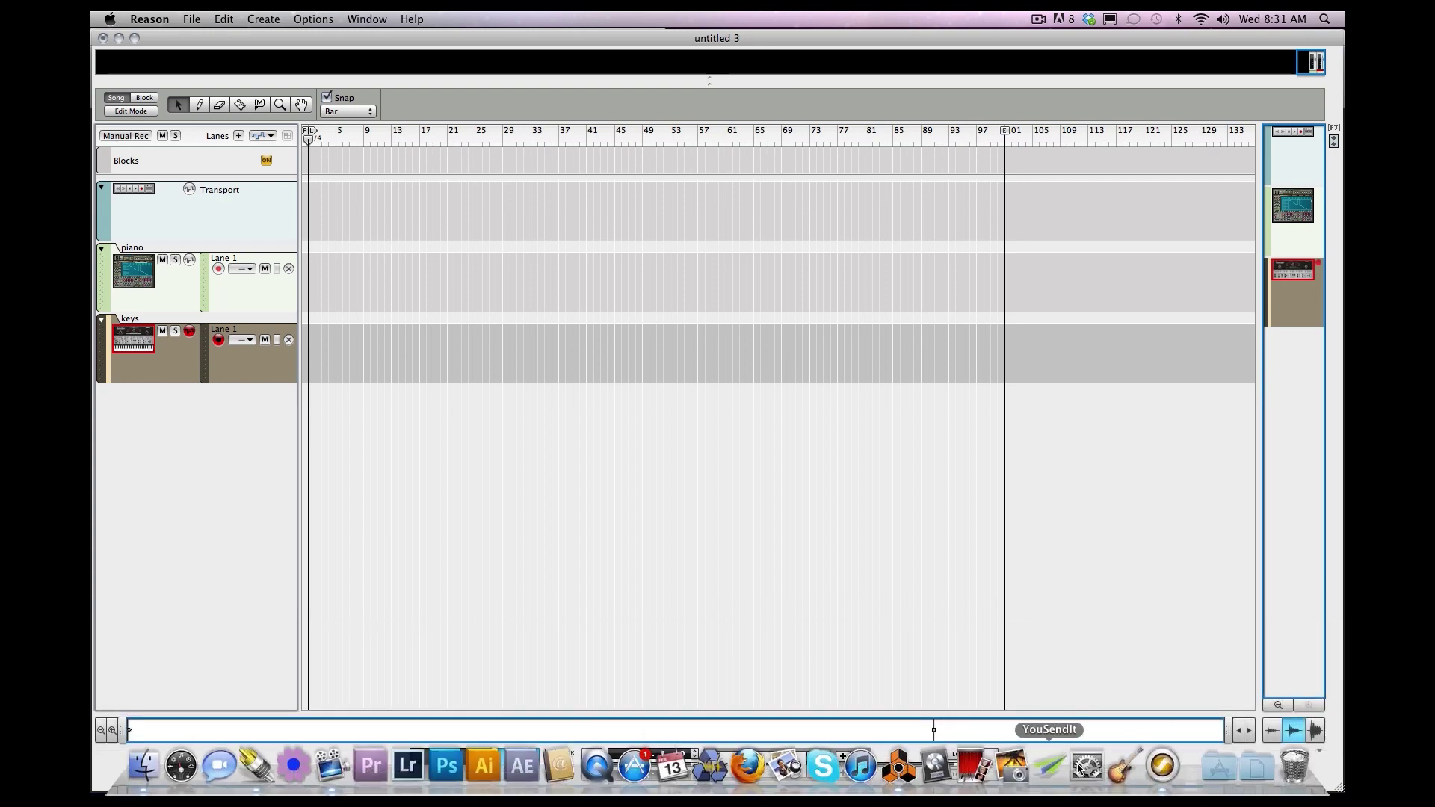
click(1157, 771)
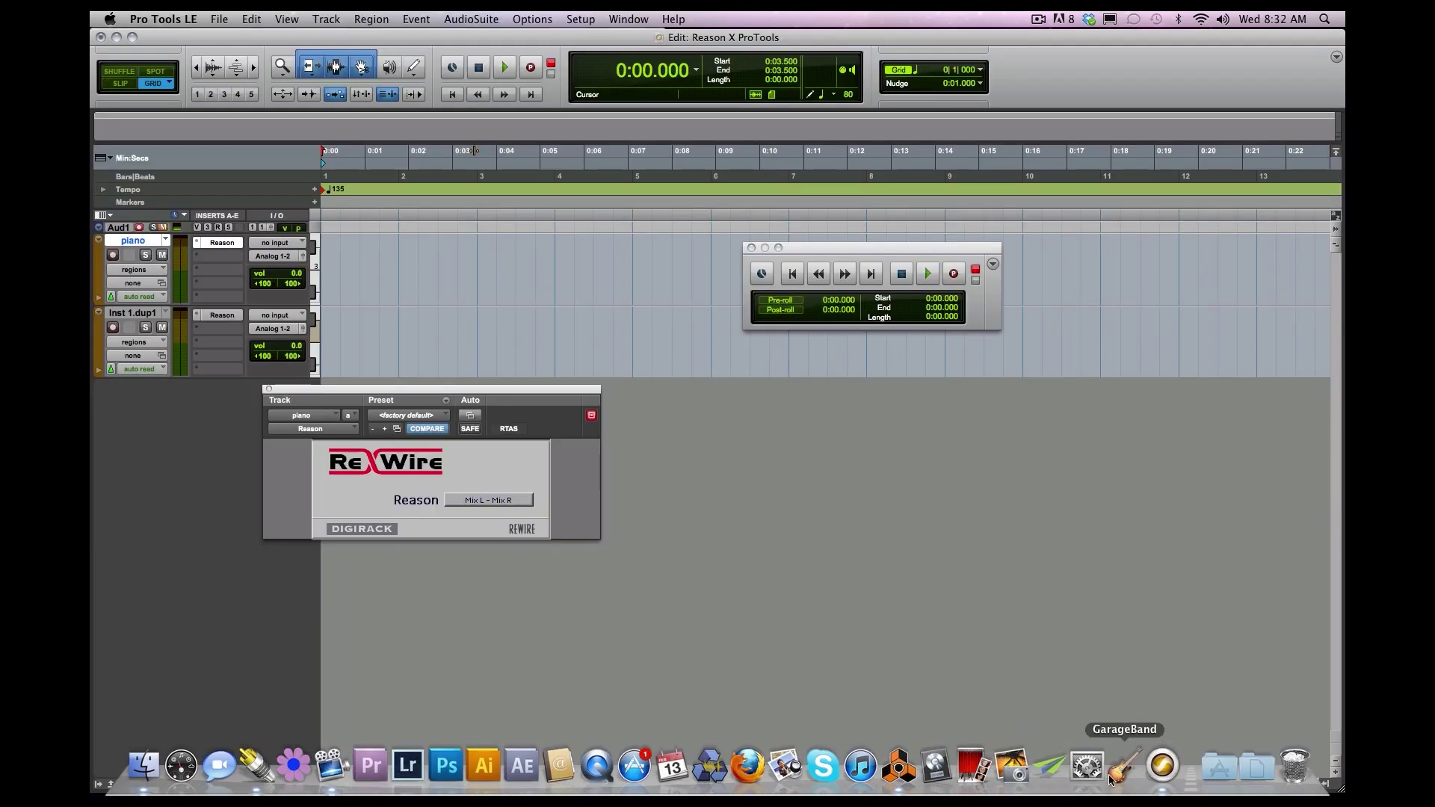
double_click(132, 314)
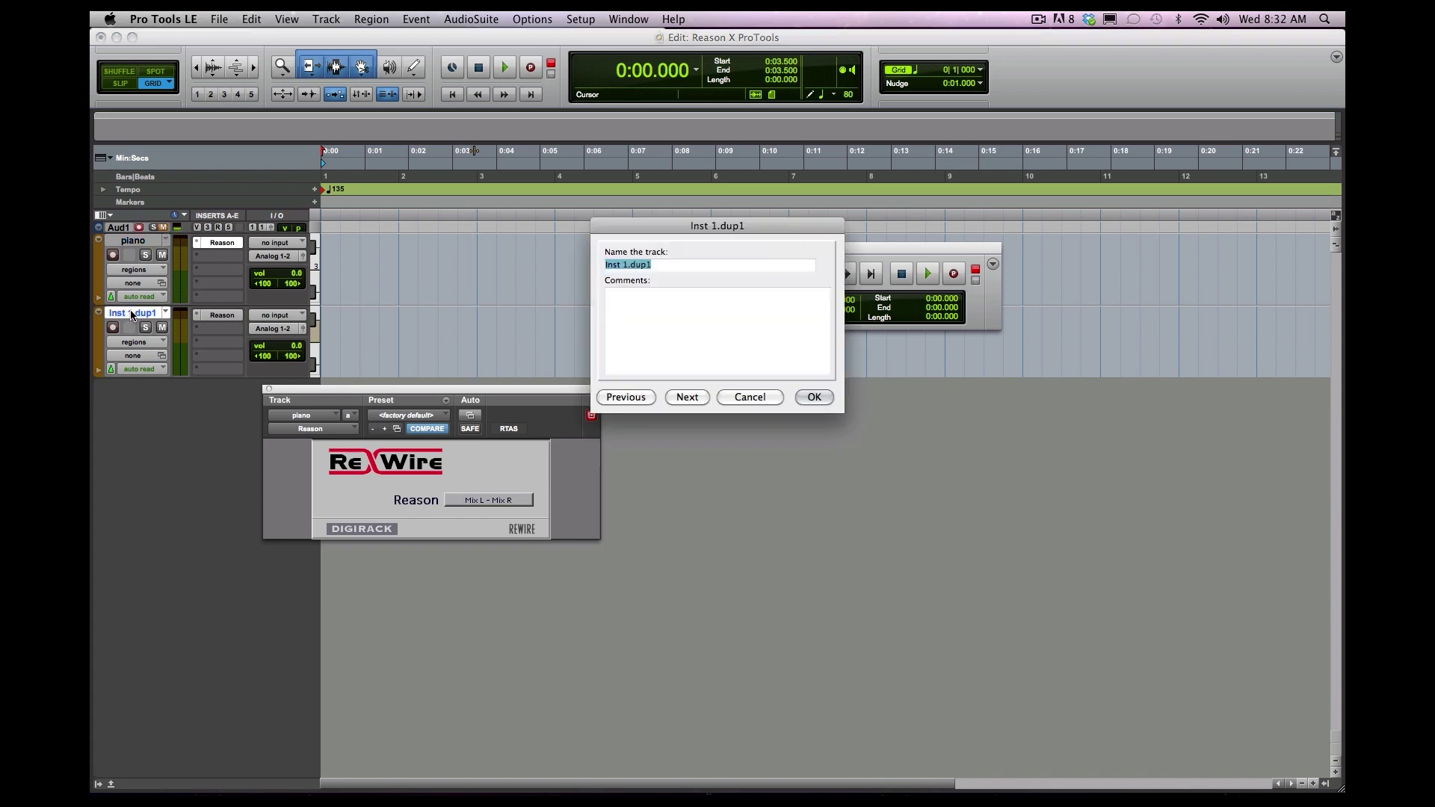
text(keys)
key(Return)
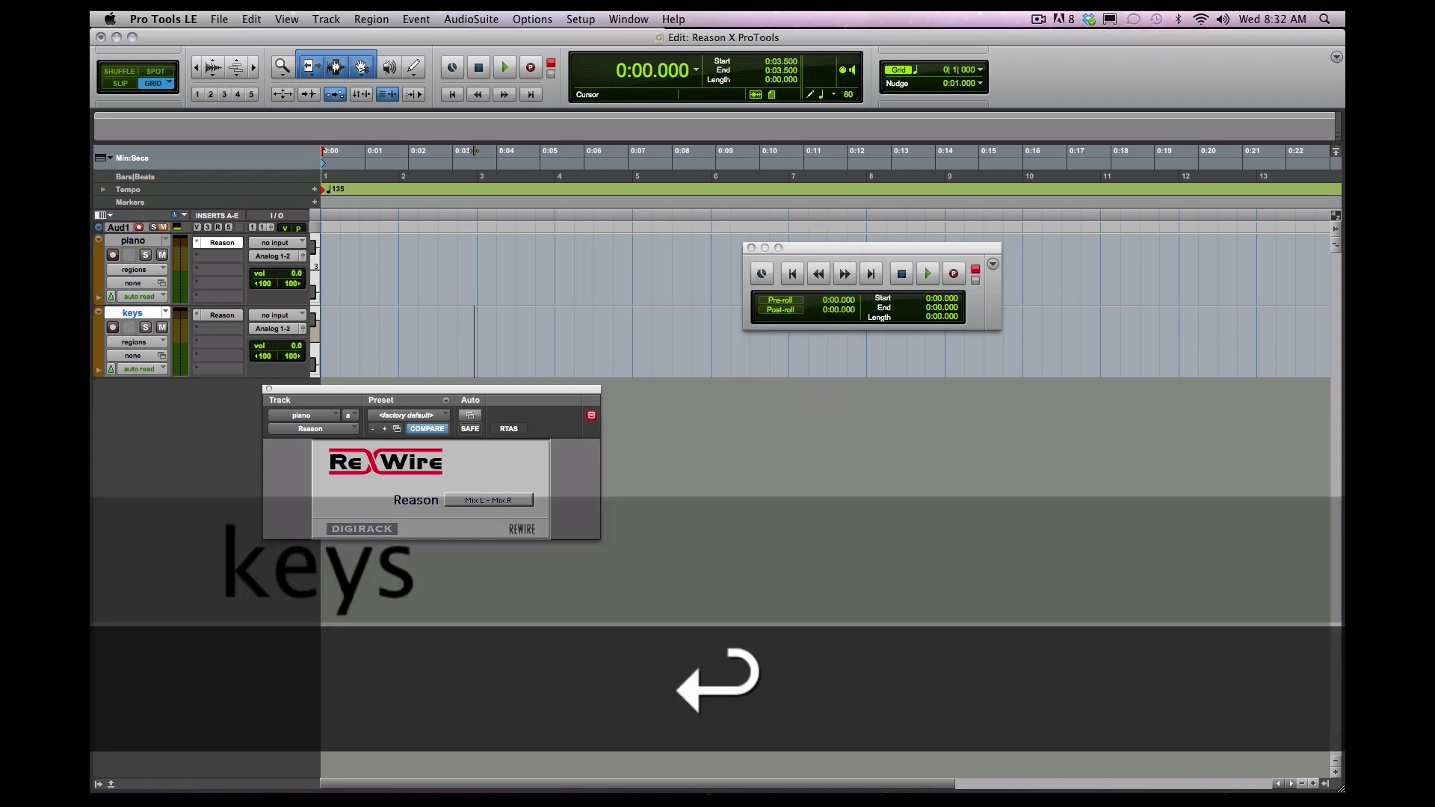
Feed the keys track from ReWire Channel 3 - Channel 4, then return to Reason
click(222, 315)
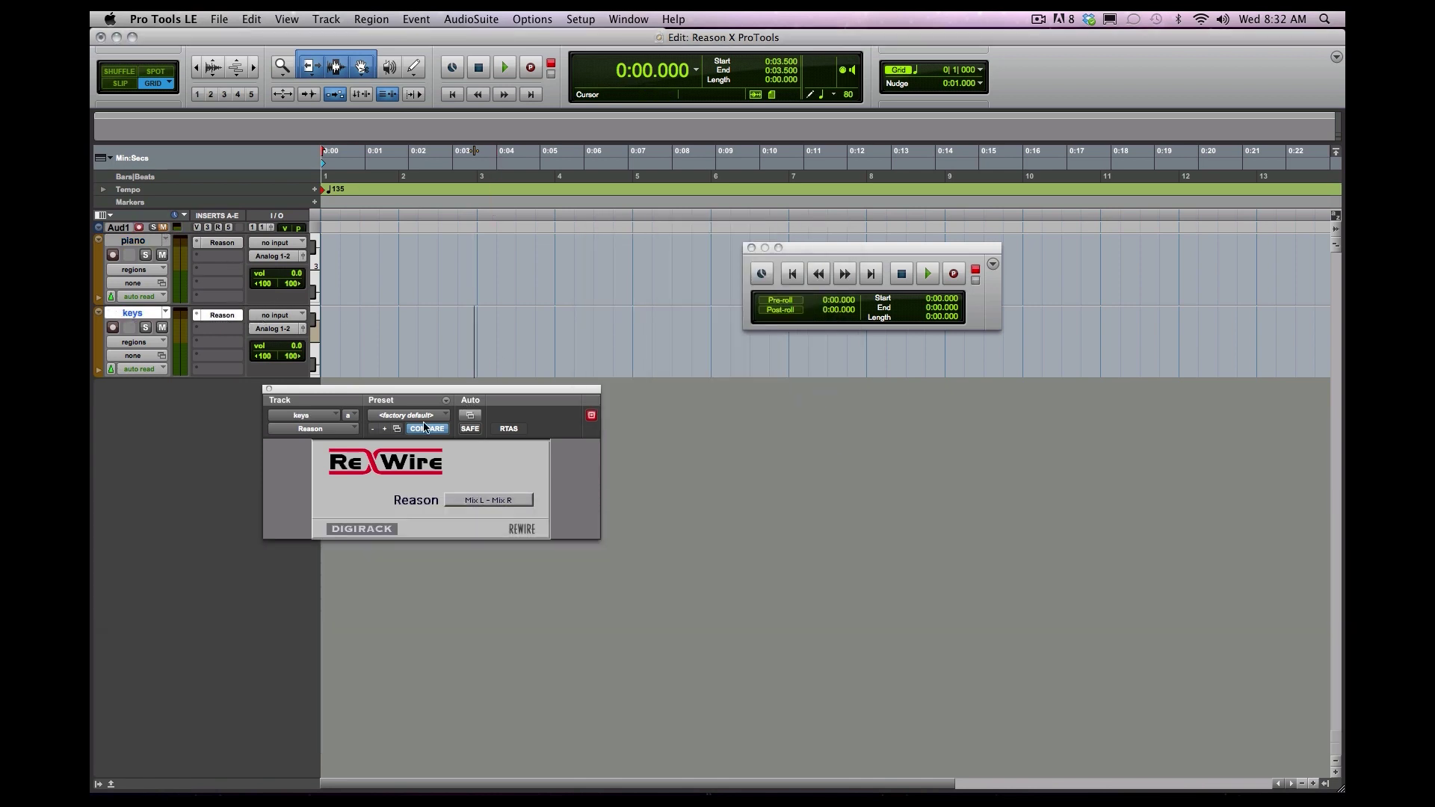
click(495, 503)
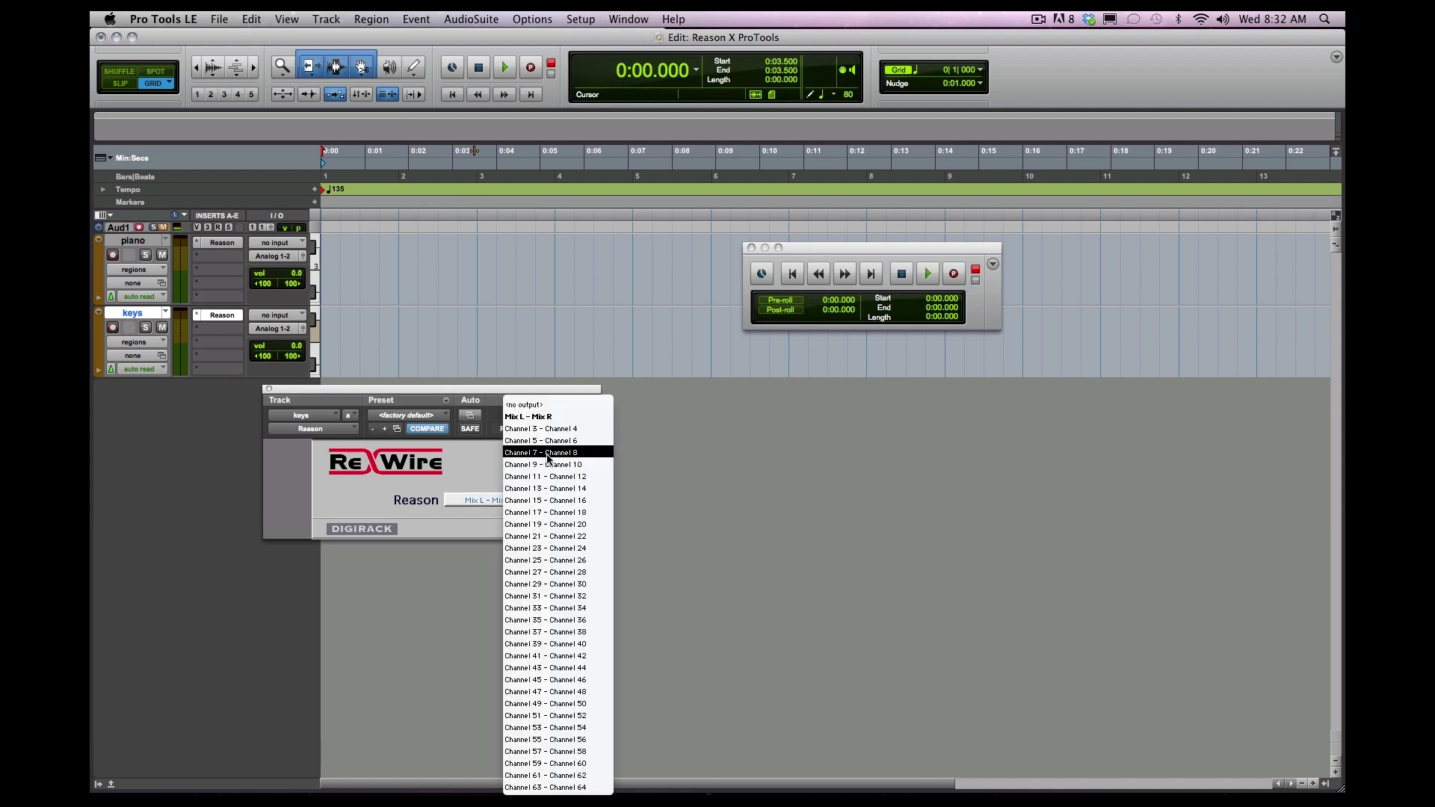
click(554, 430)
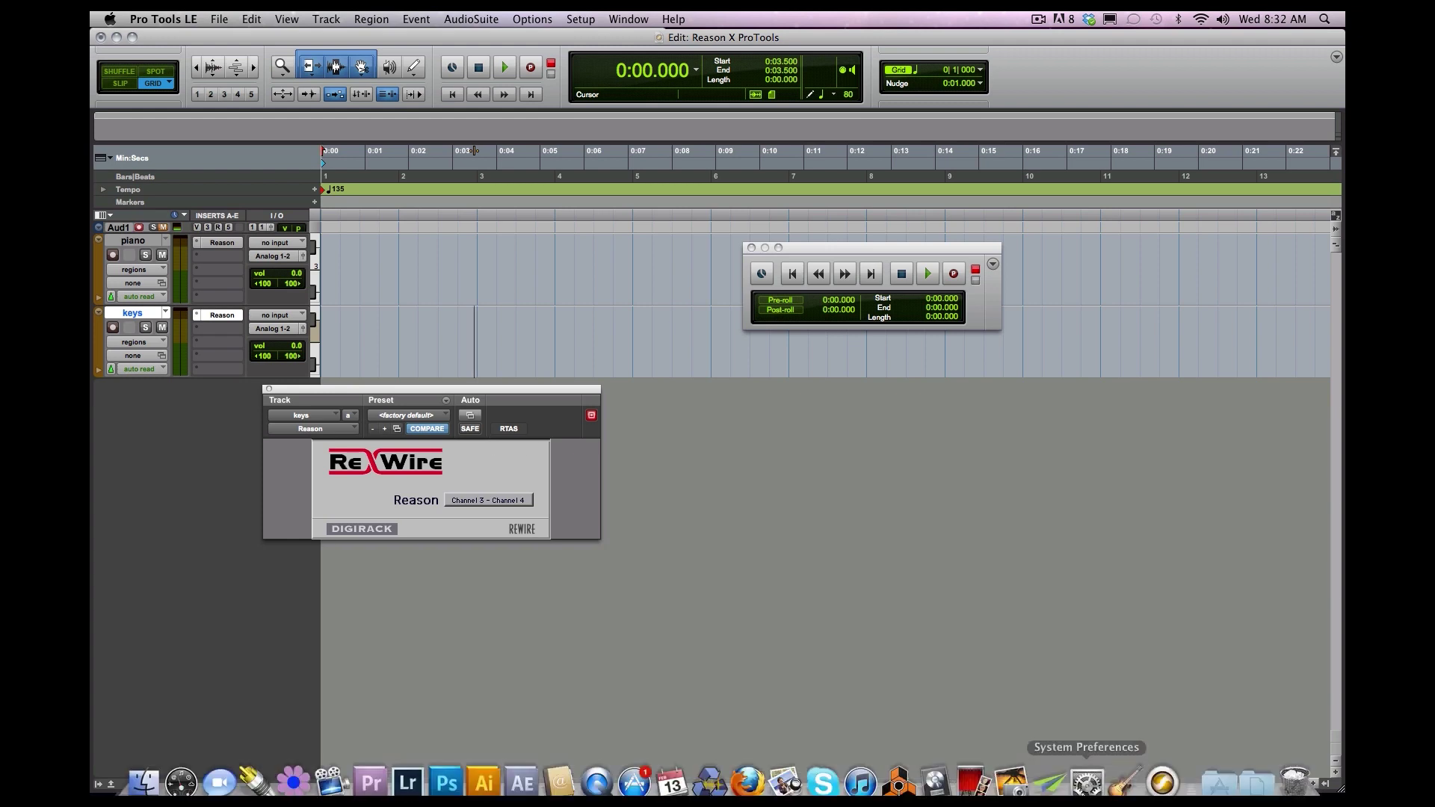
click(905, 770)
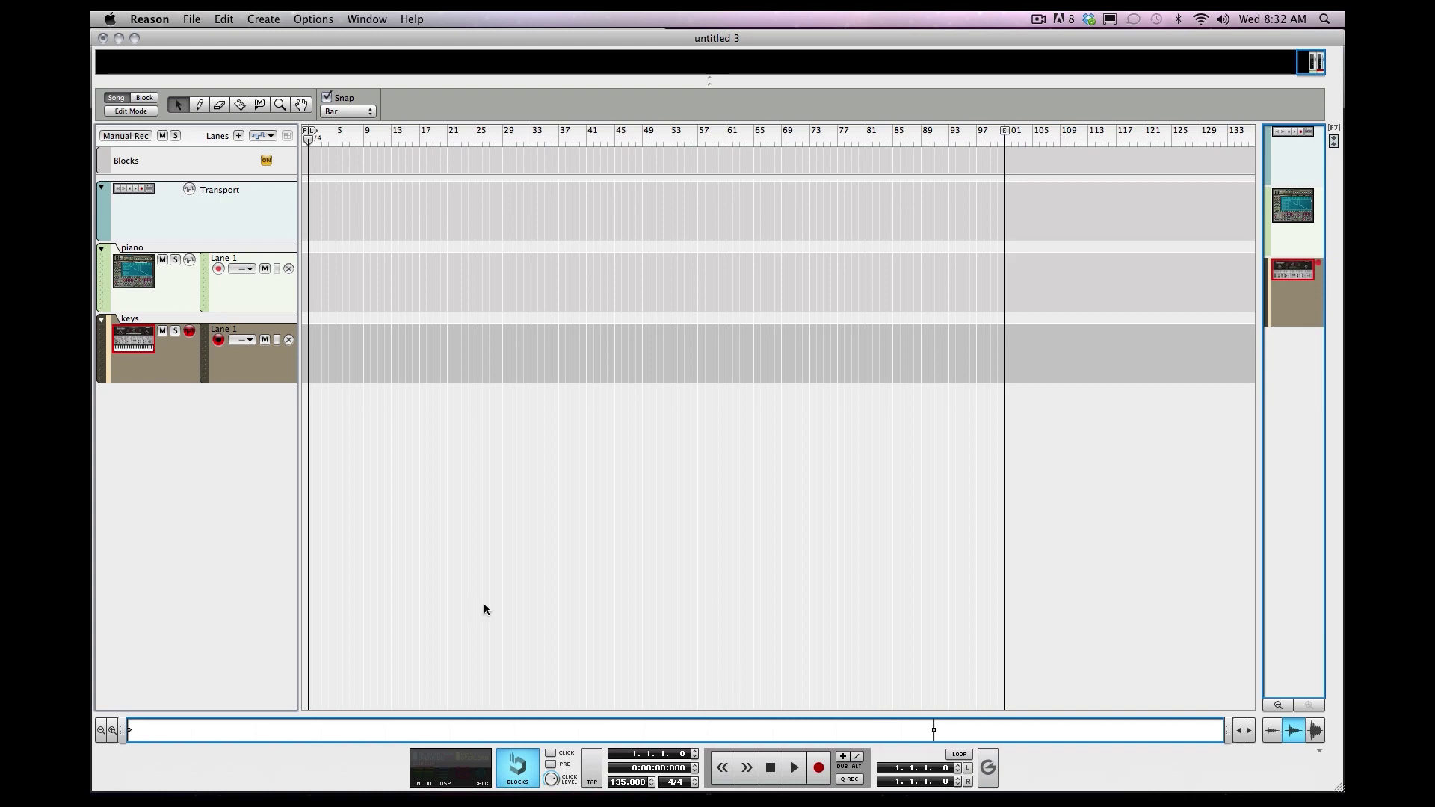
Record-arm Reason's piano track, then add a tempo change on the Pro Tools Tempo ruler
click(236, 305)
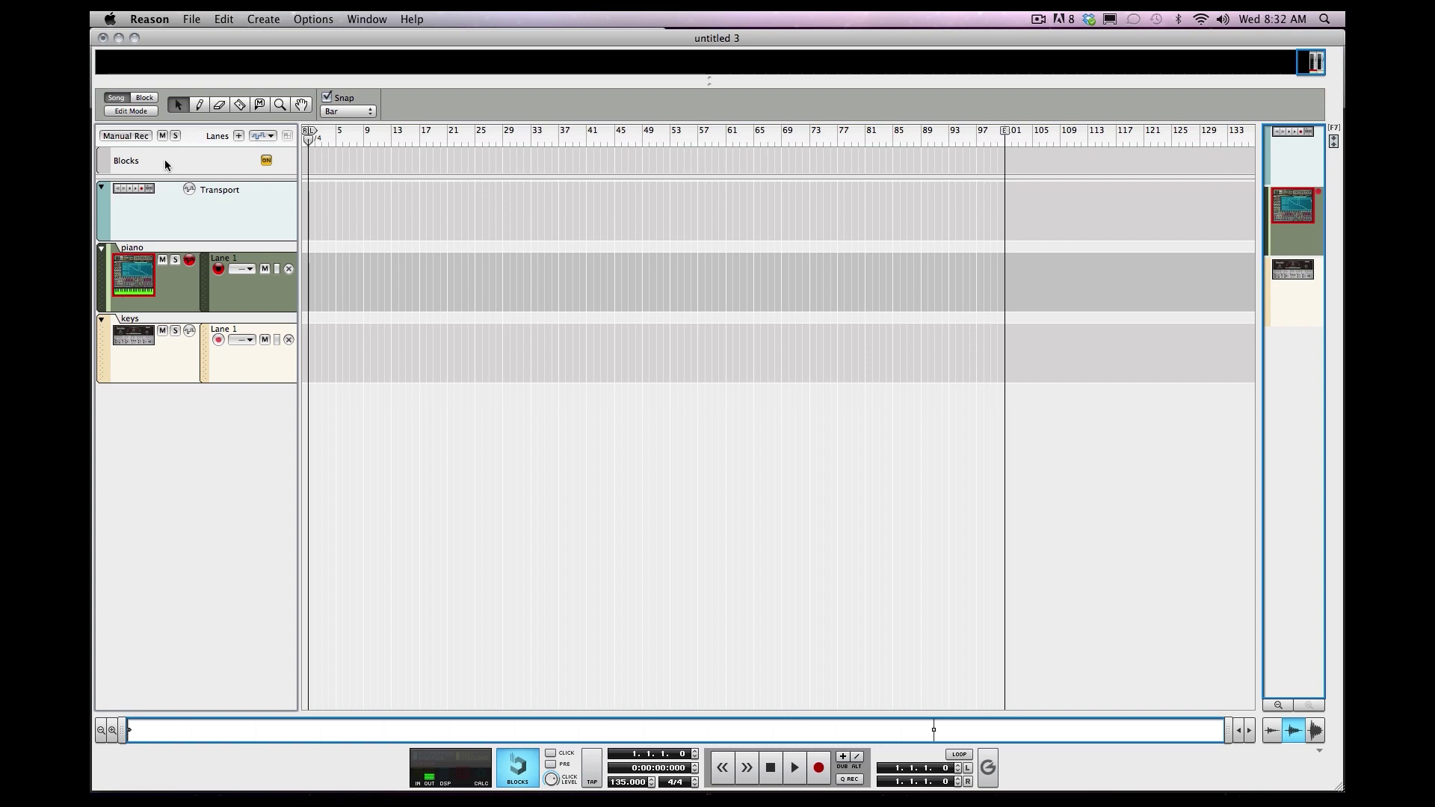
mouse_move(1012, 778)
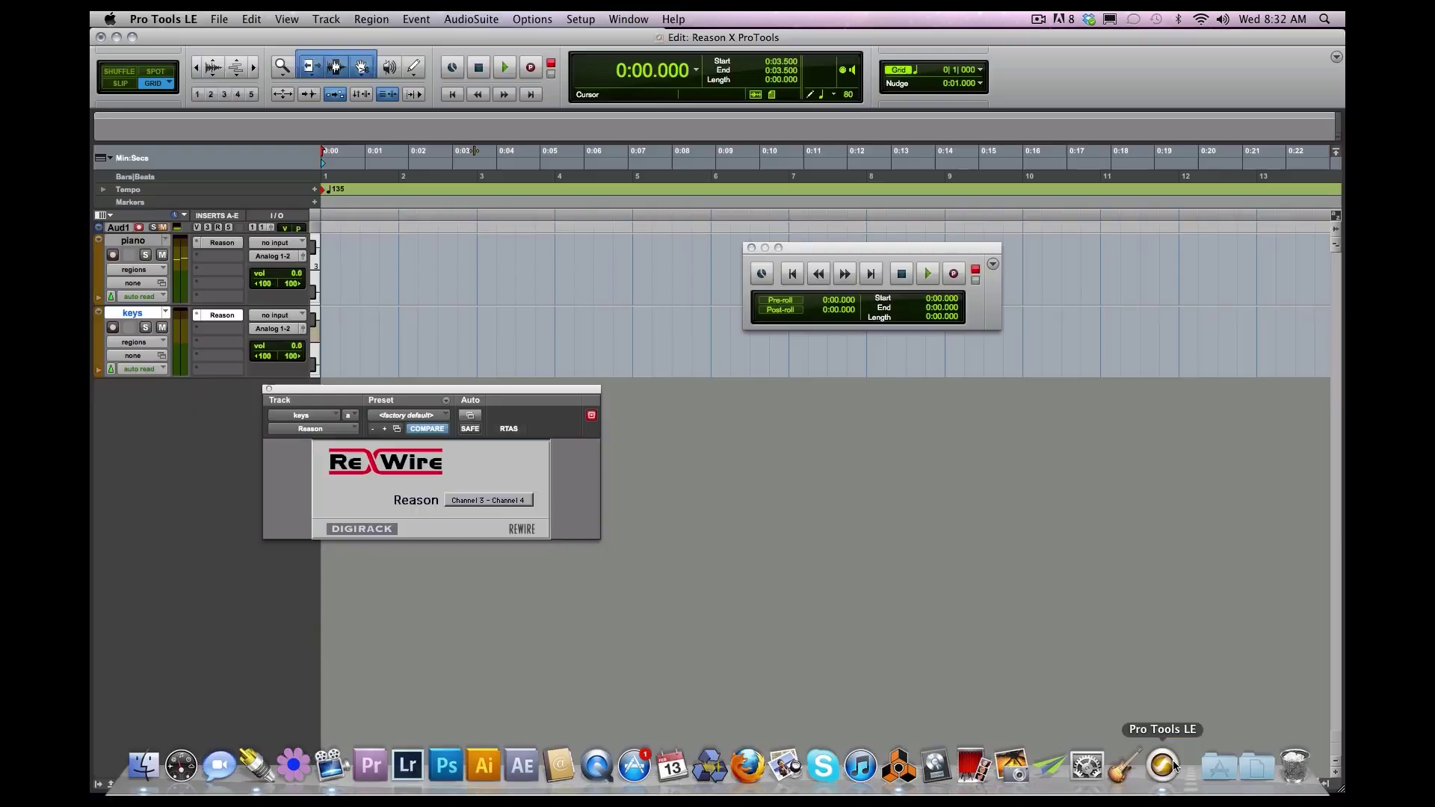
click(1162, 766)
click(315, 189)
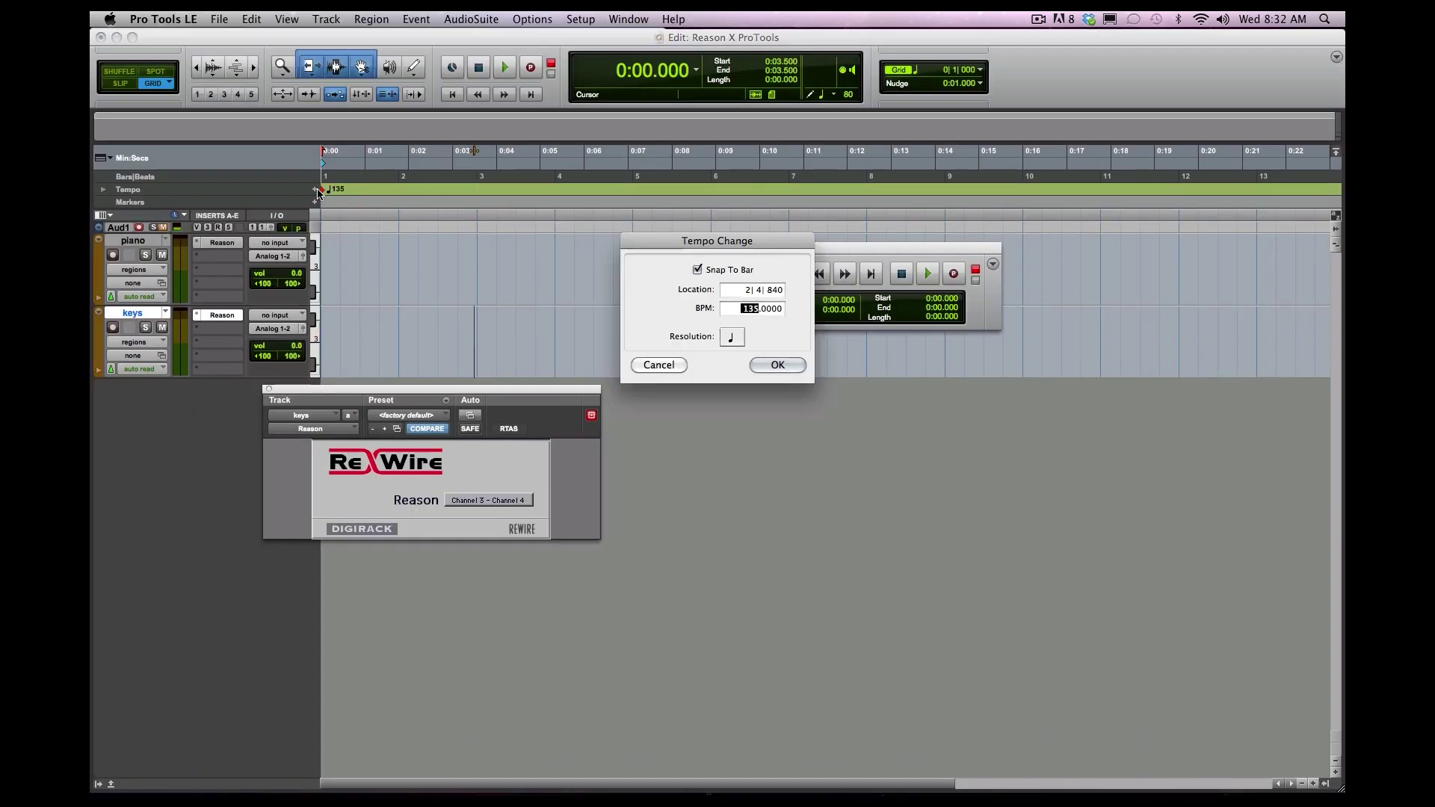
Enter a 150 BPM tempo change at location 1|1|000 in the Tempo Change dialog
click(742, 290)
text(1)
click(744, 308)
text(150)
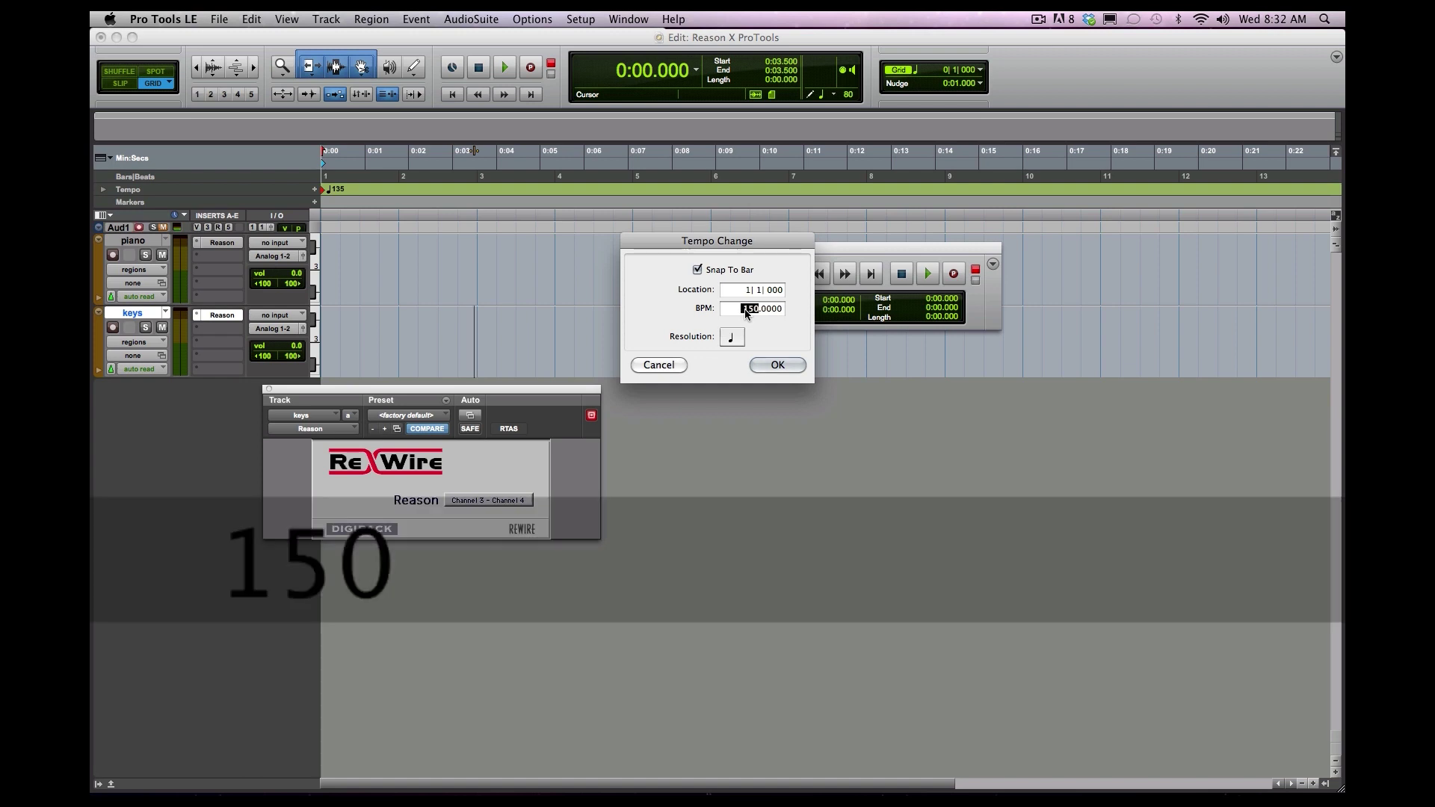
key(Return)
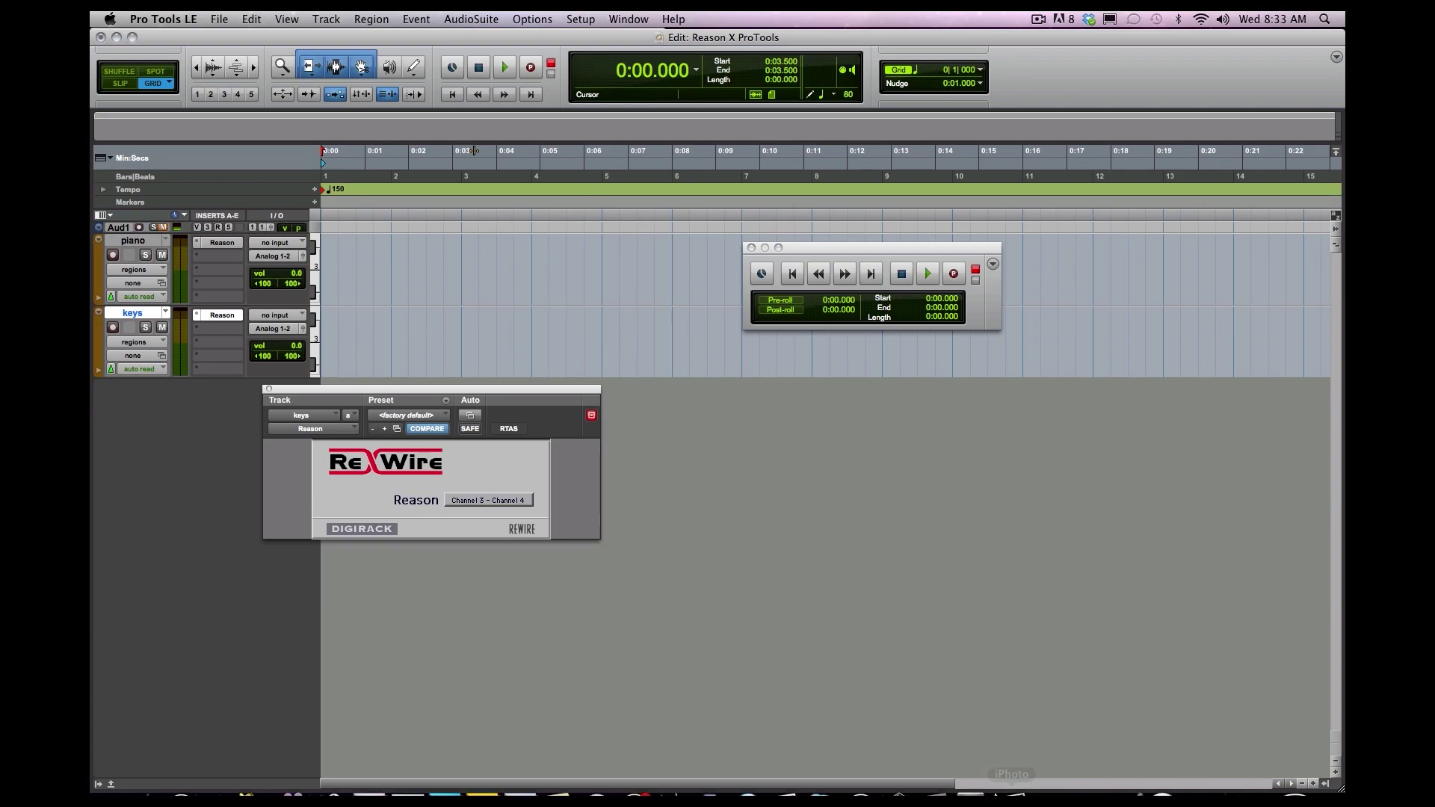
Set Reason's song tempo to 150 BPM and turn on the metronome click
mouse_move(965, 789)
click(901, 766)
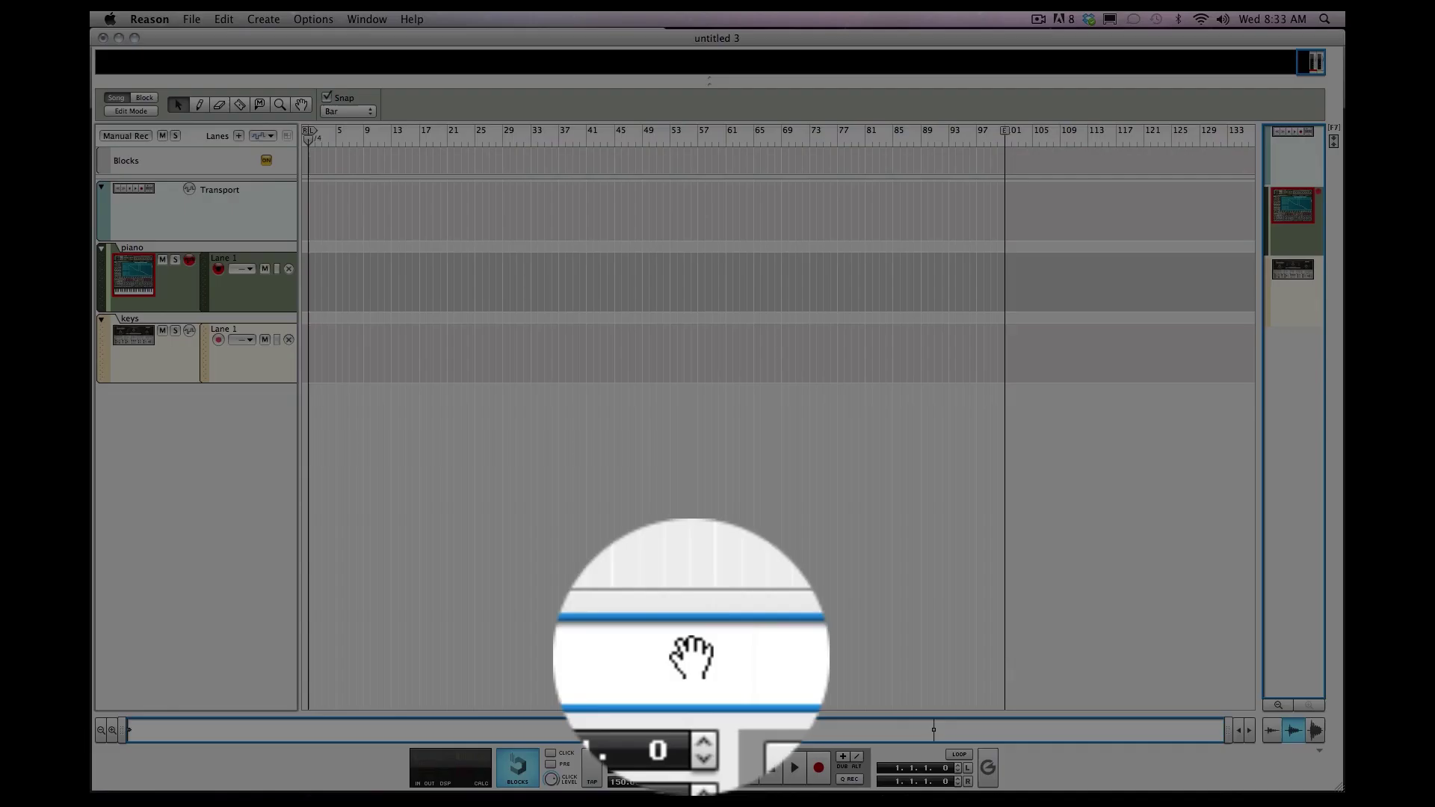
click(651, 778)
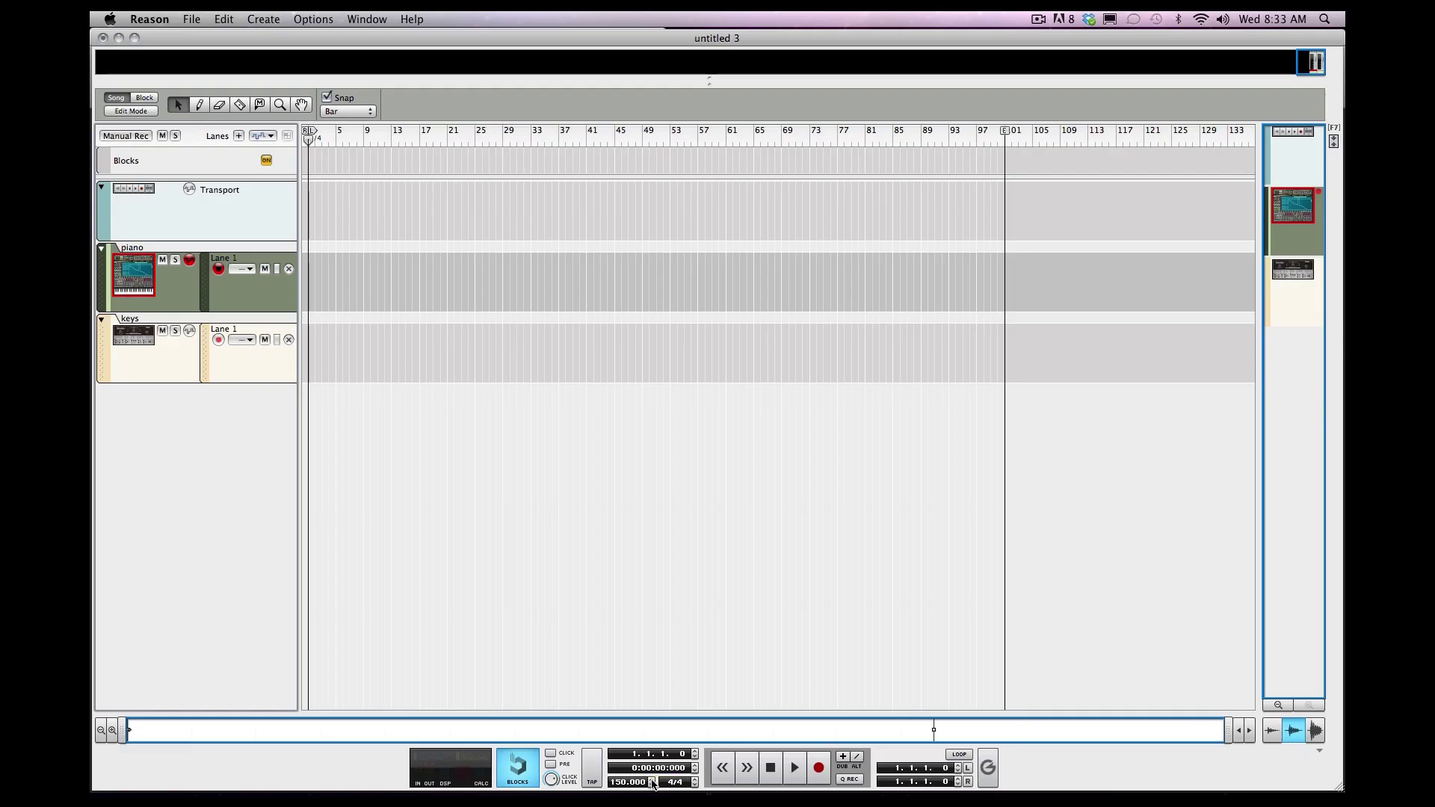
click(651, 785)
mouse_move(1116, 791)
click(550, 753)
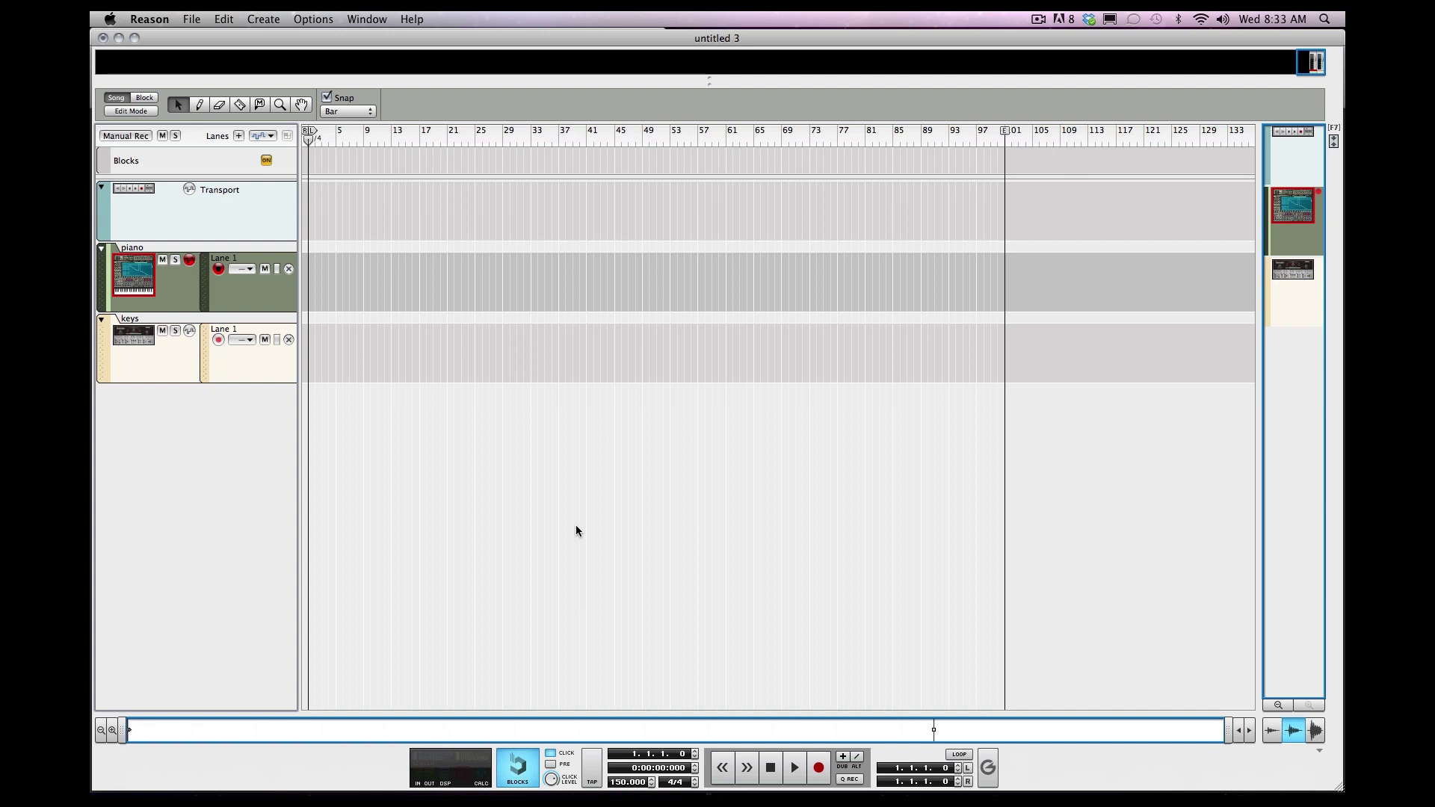
Zoom in on the opening bars and record a piano part from bar 1 to about bar 8
click(112, 729)
click(113, 730)
click(113, 729)
click(113, 729)
click(112, 729)
click(113, 729)
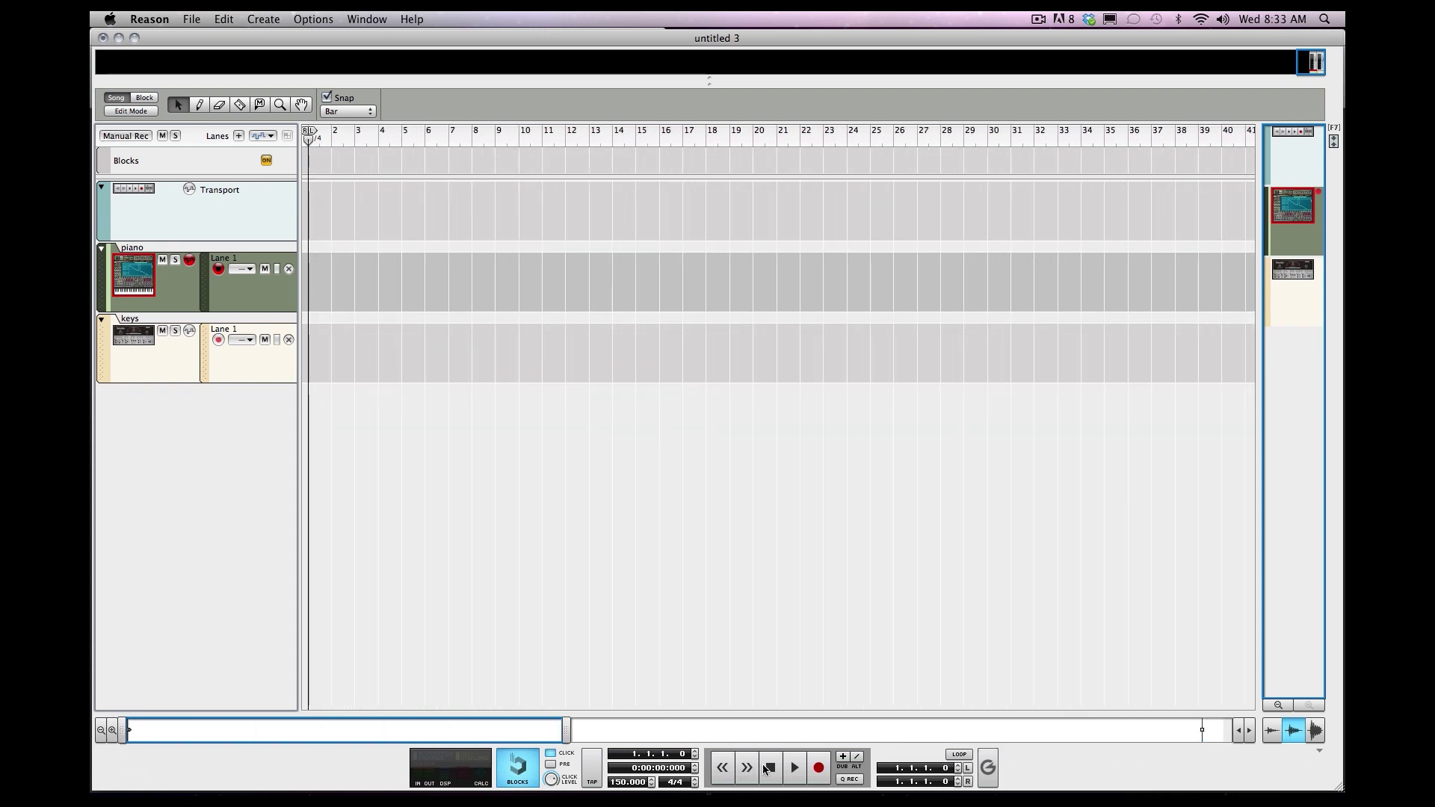
click(817, 768)
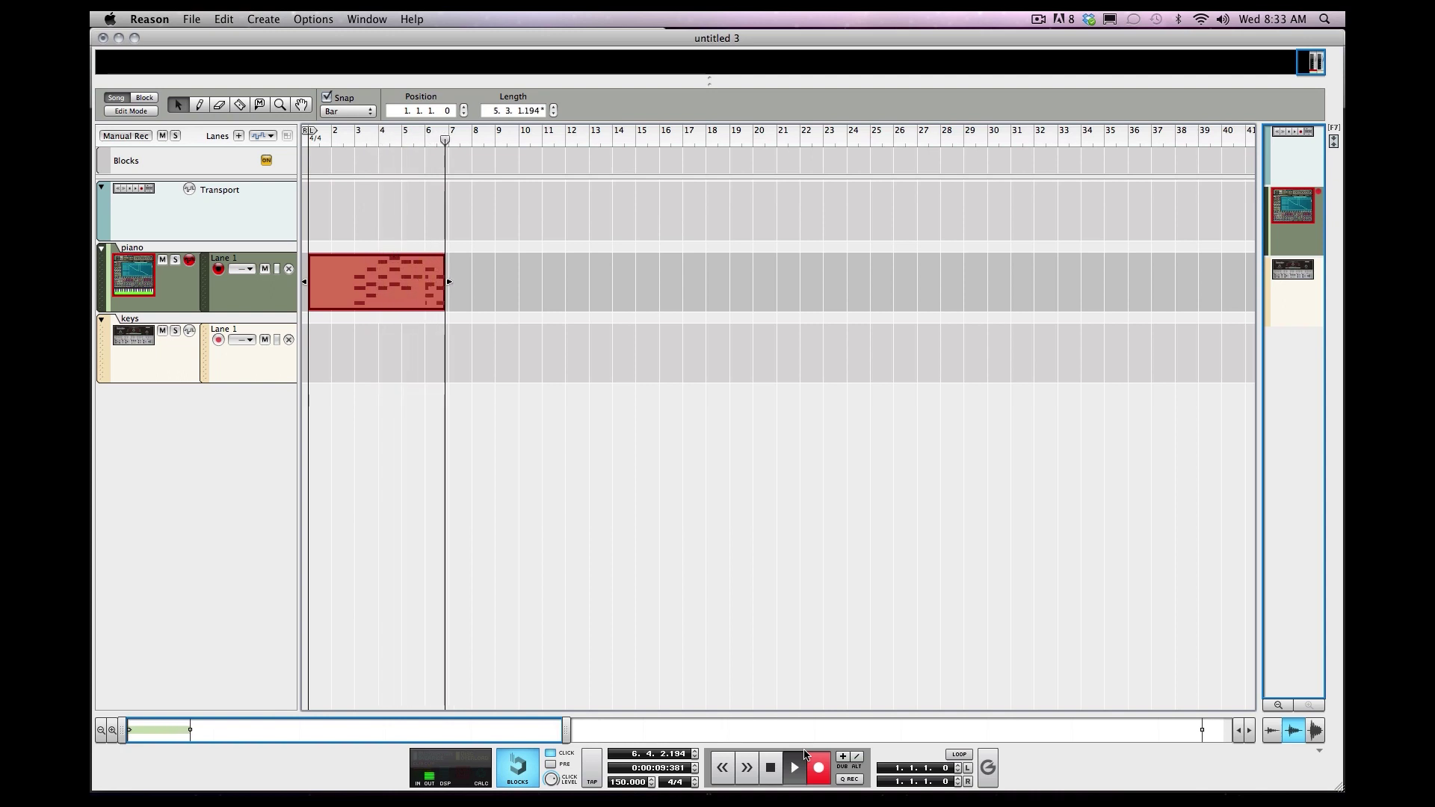
key(space)
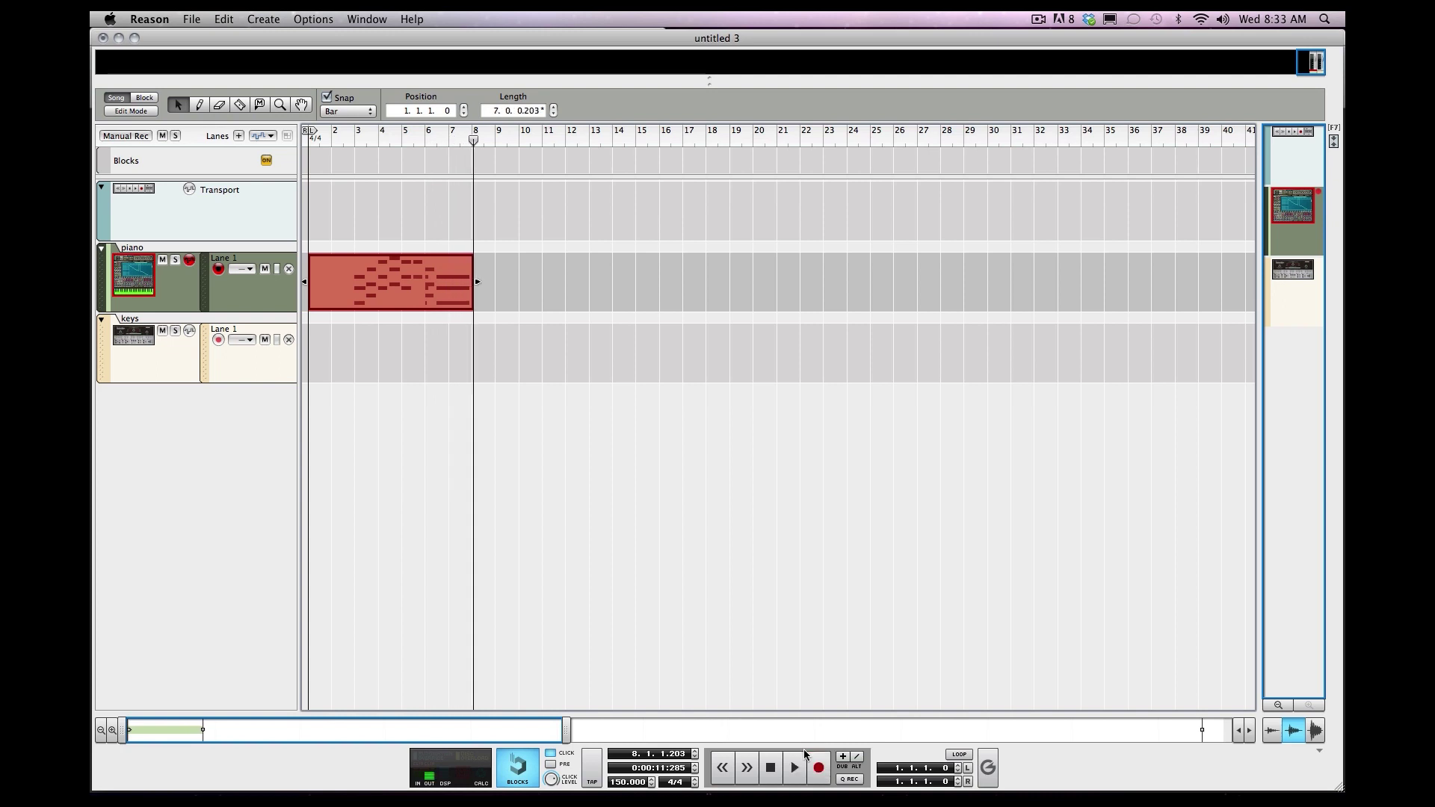
Open the recorded piano clip and delete its stray short note
double_click(471, 309)
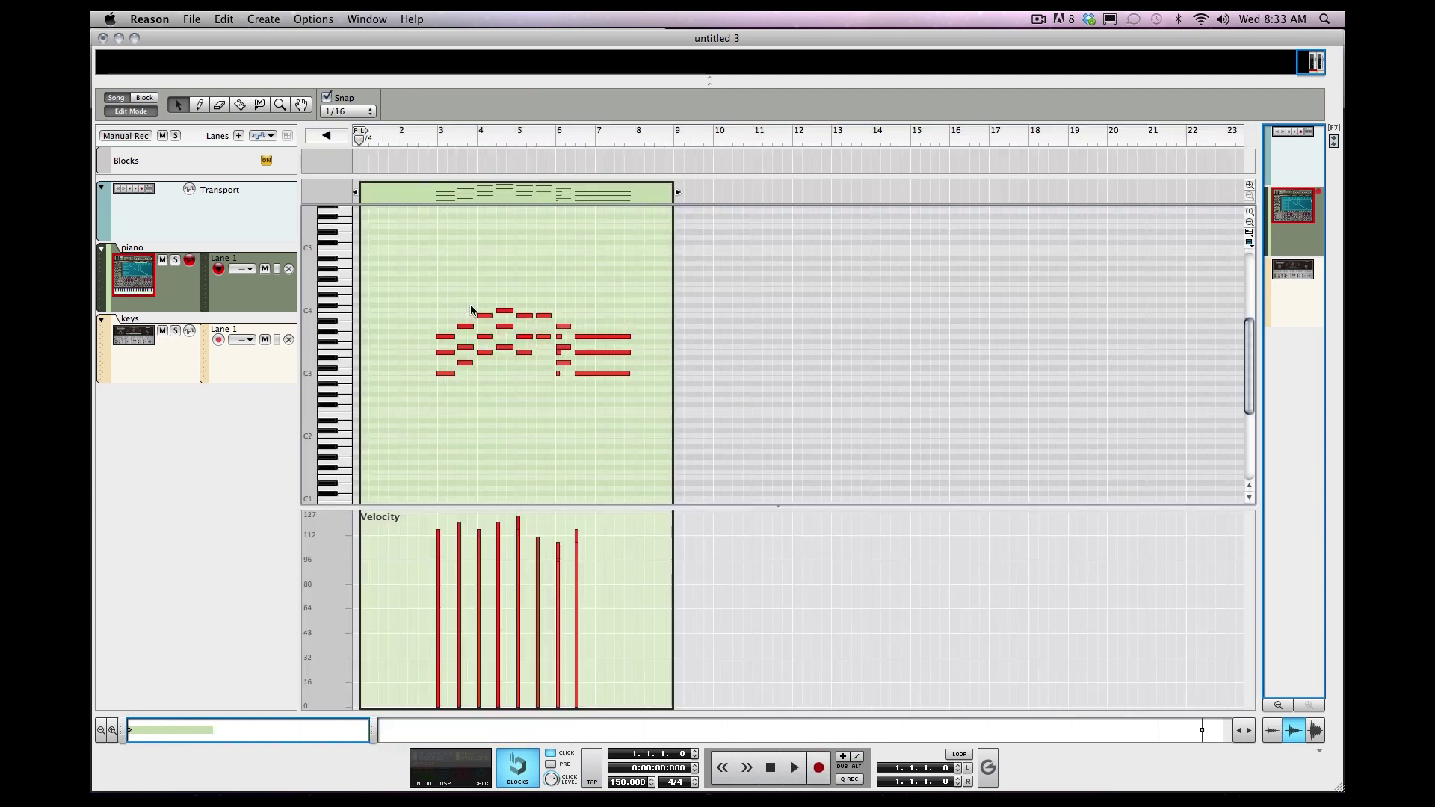
click(560, 337)
drag(560, 337, 568, 374)
key(Delete)
Audition the part from bar 3, quantize the notes with Cmd+K, and play them back
click(443, 136)
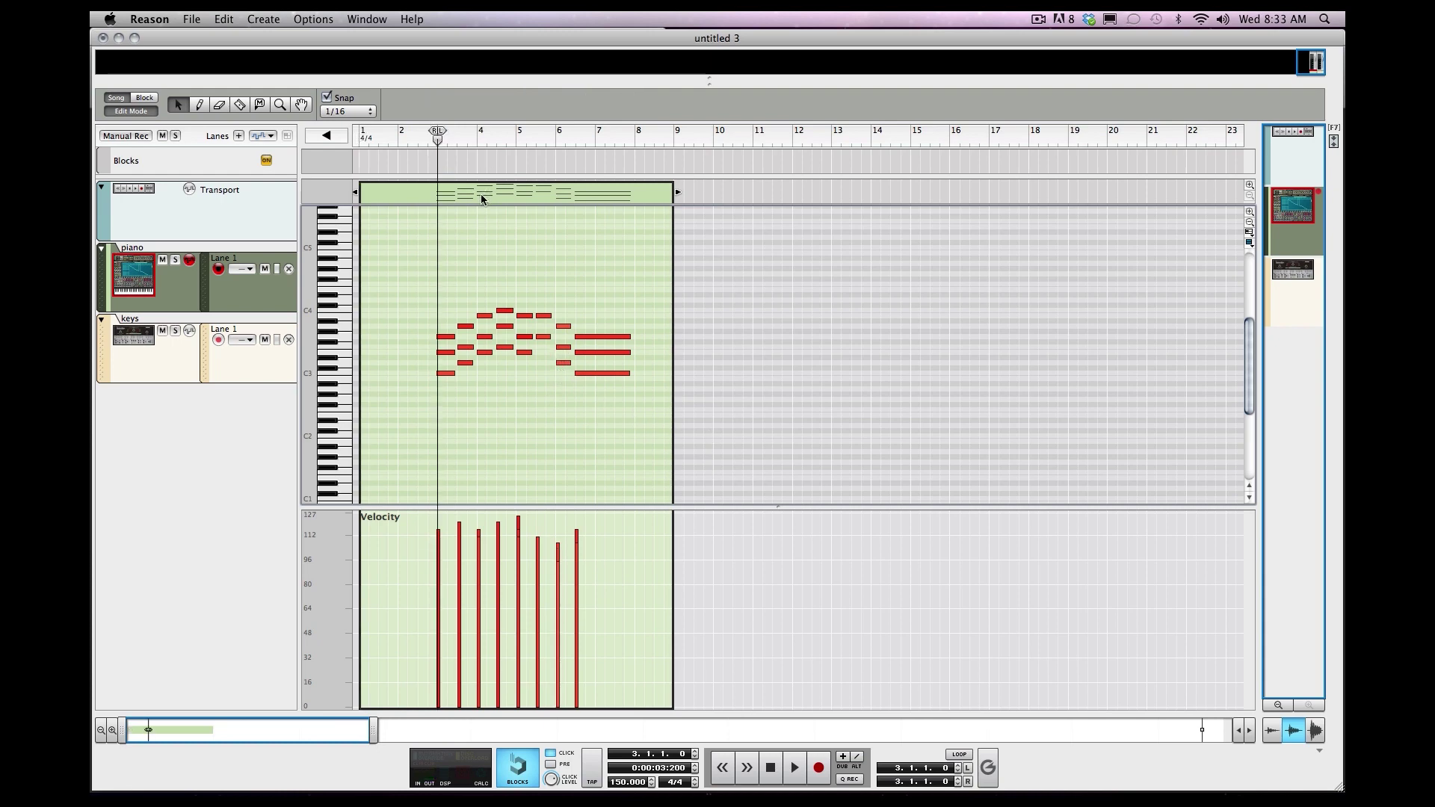
key(space)
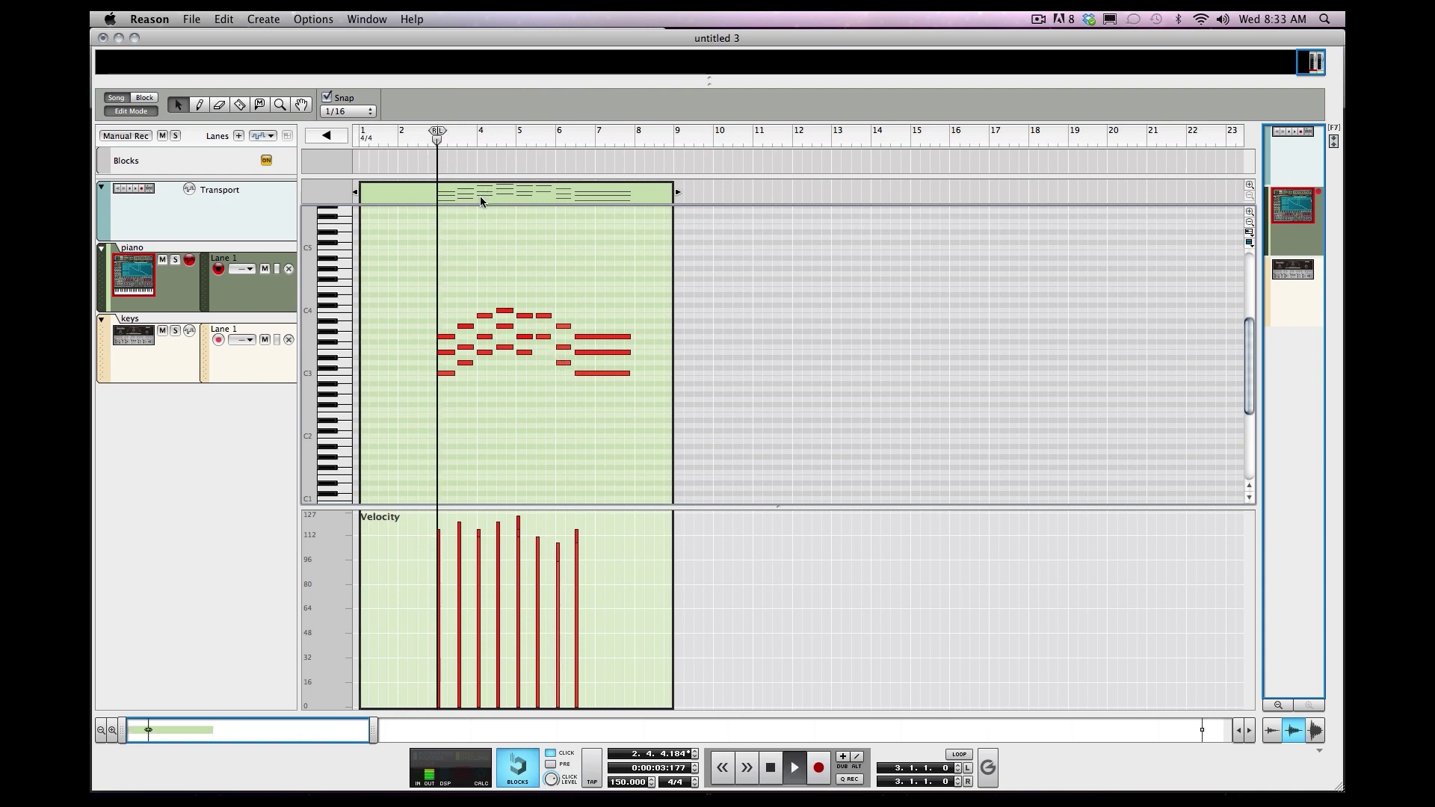
key(space)
click(423, 136)
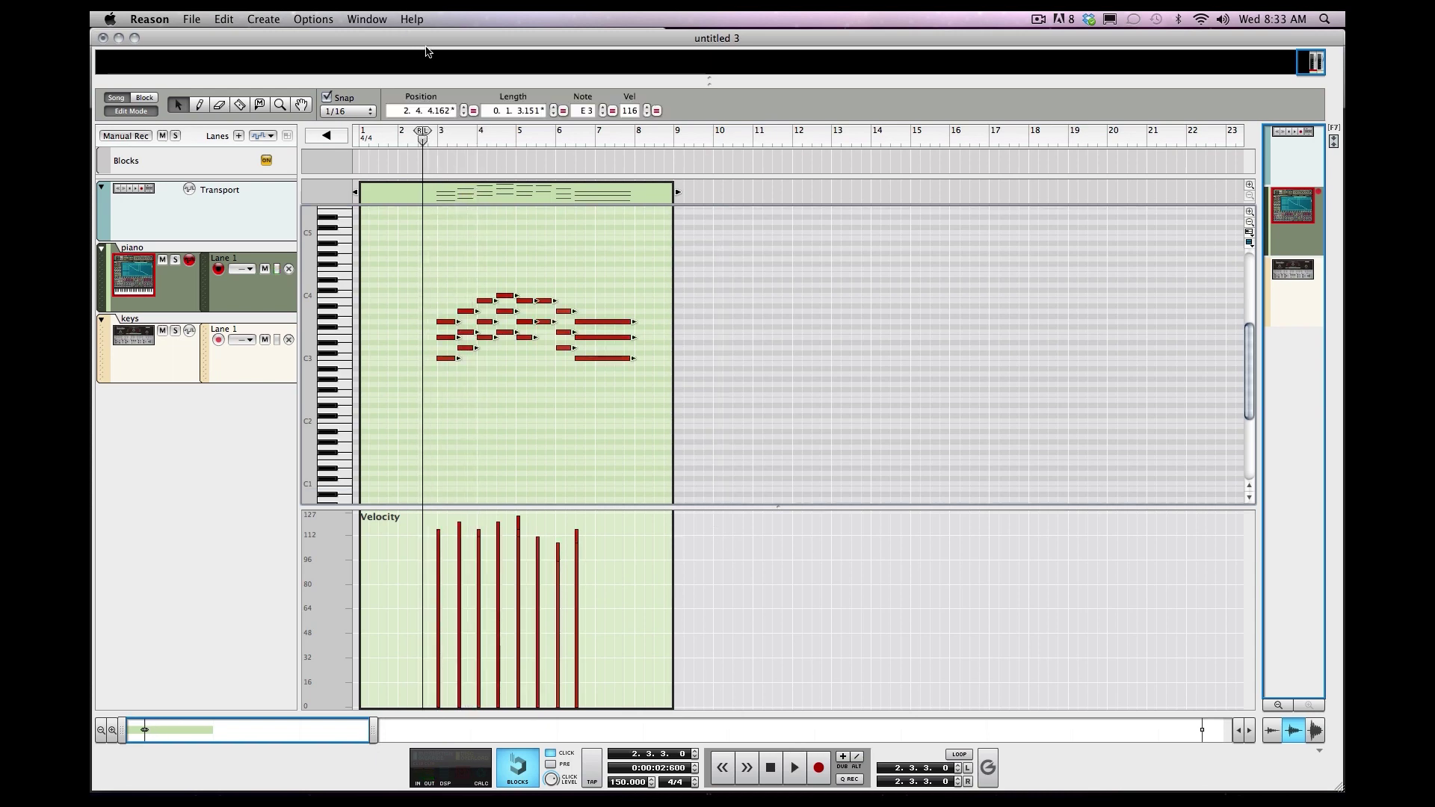
key(super)
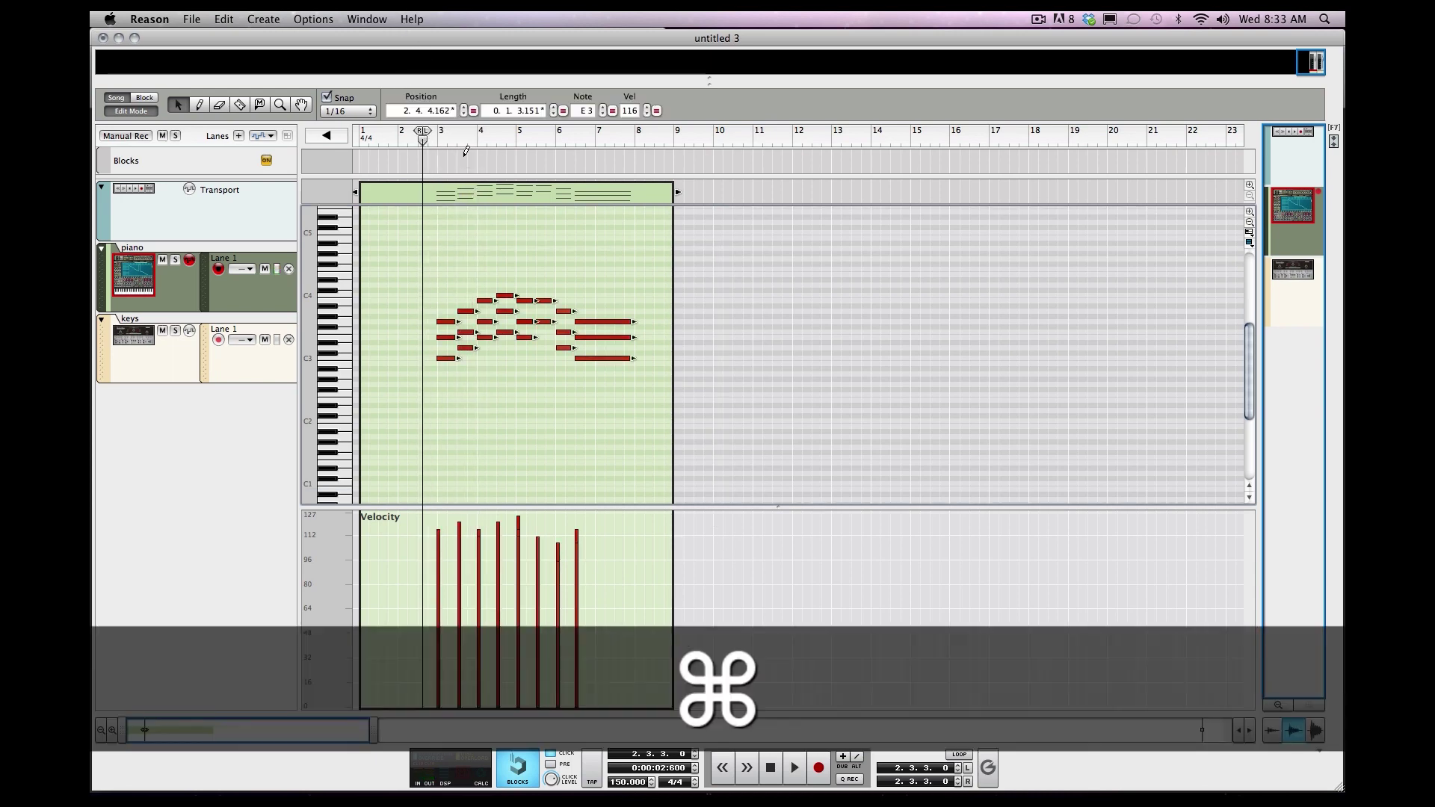
key(super+k)
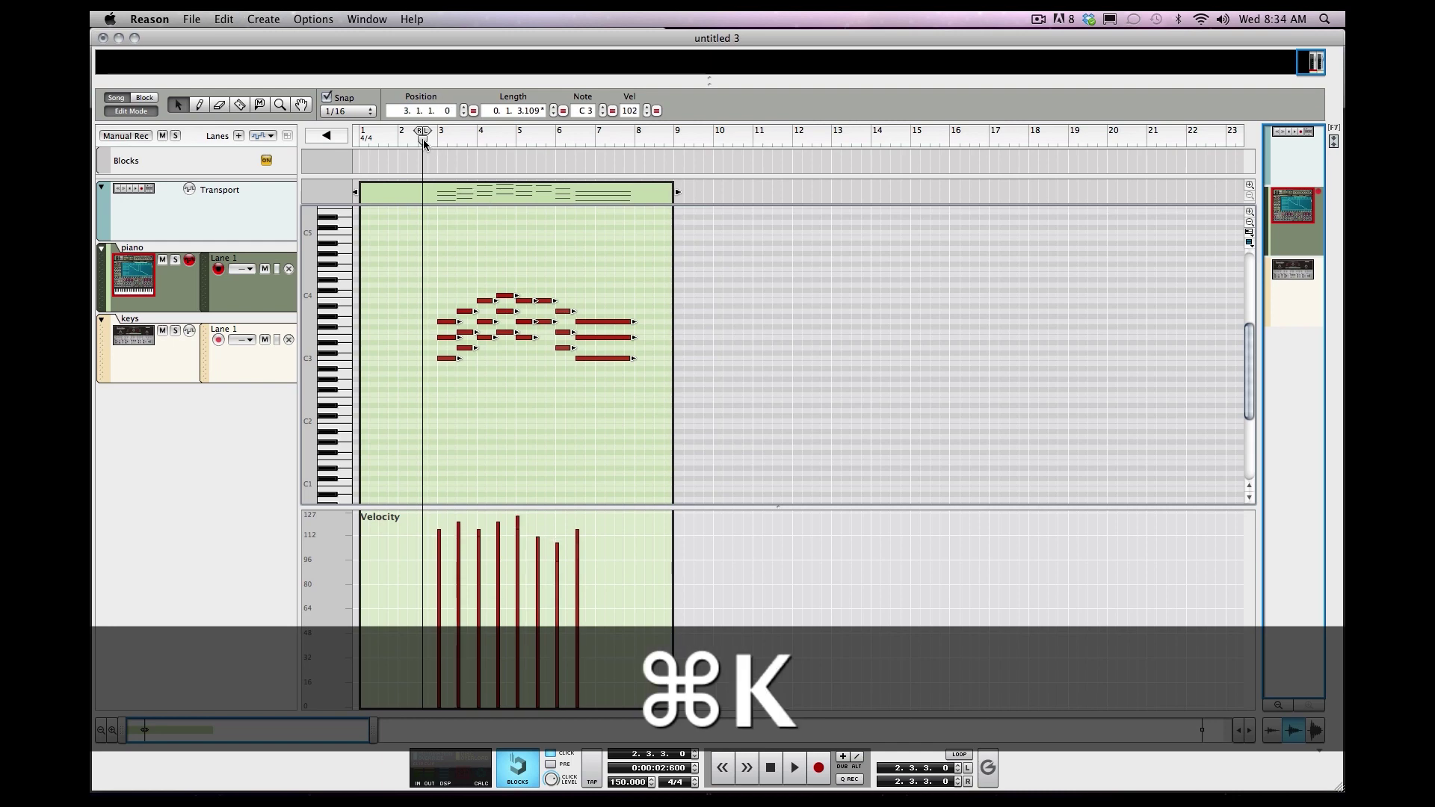
key(space)
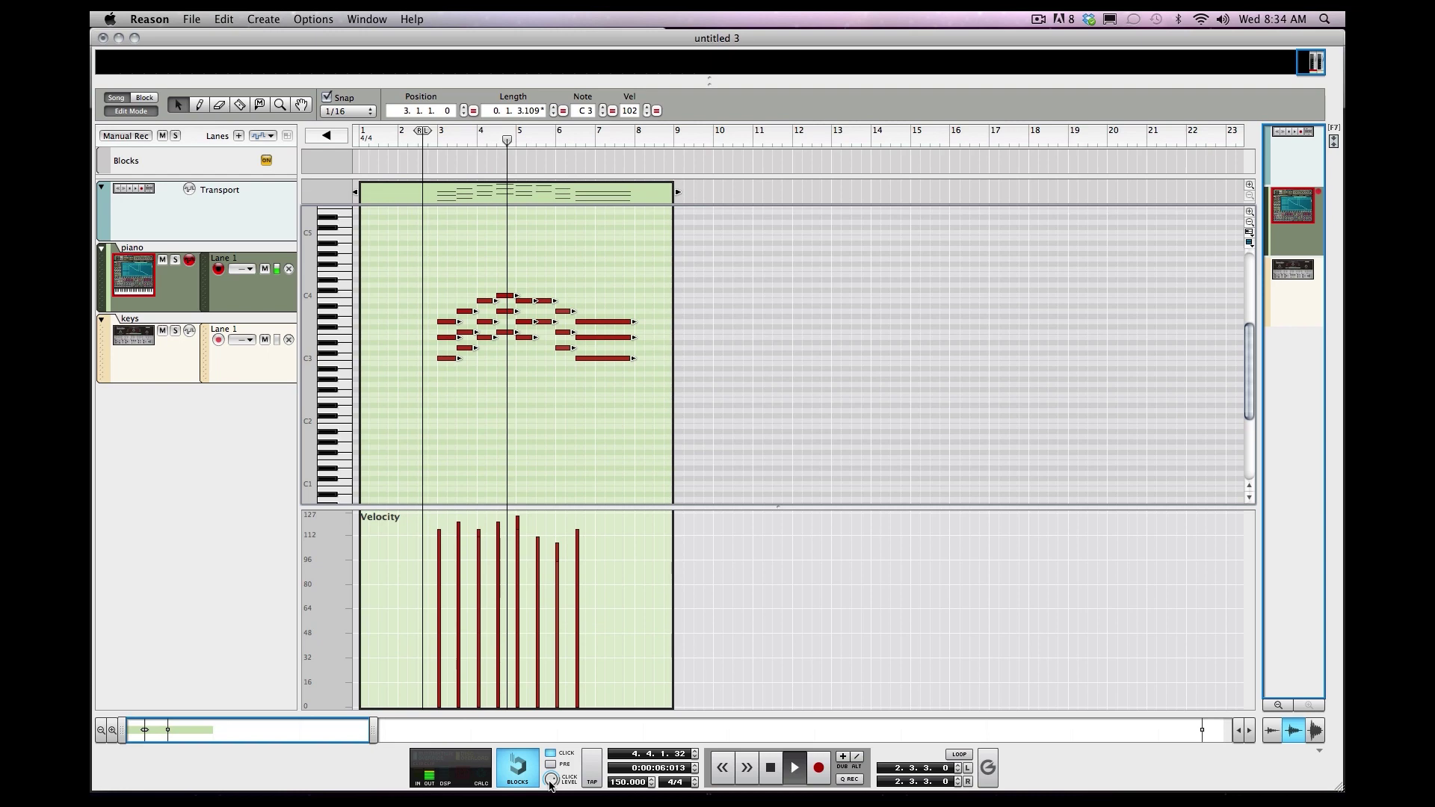
mouse_move(554, 771)
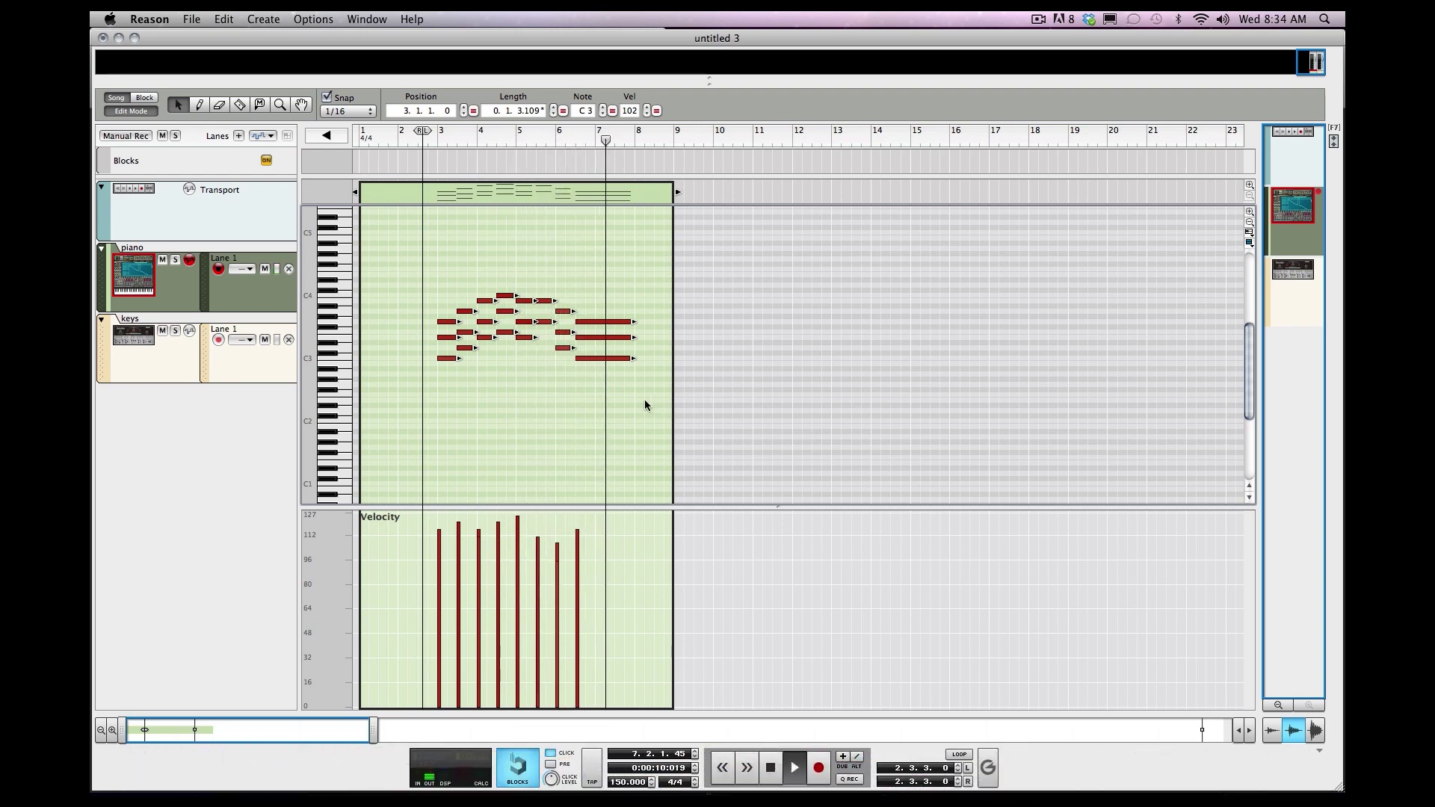
key(space)
Deselect the notes, return to the song arrangement, and make the piano clip start at bar 2
click(463, 233)
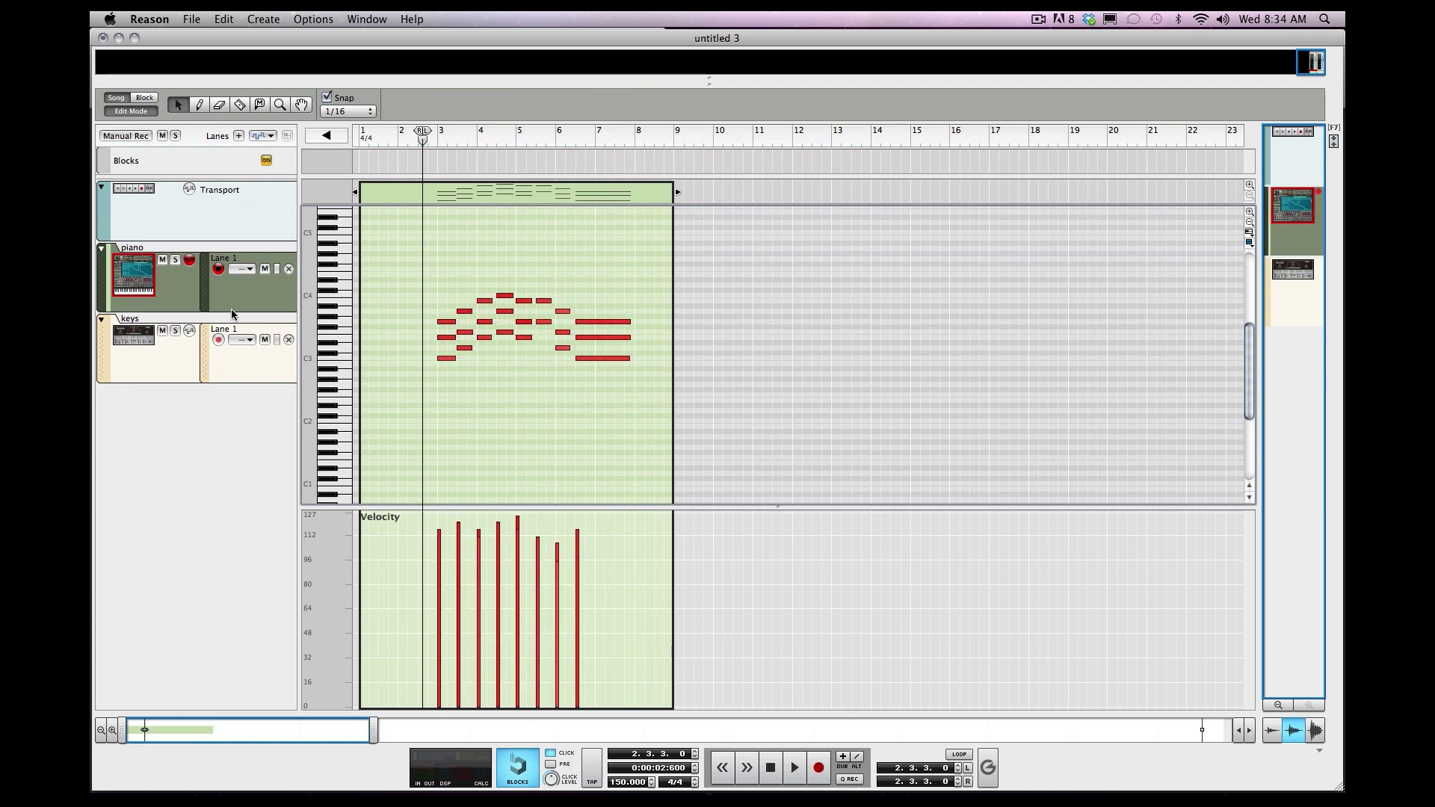
click(324, 135)
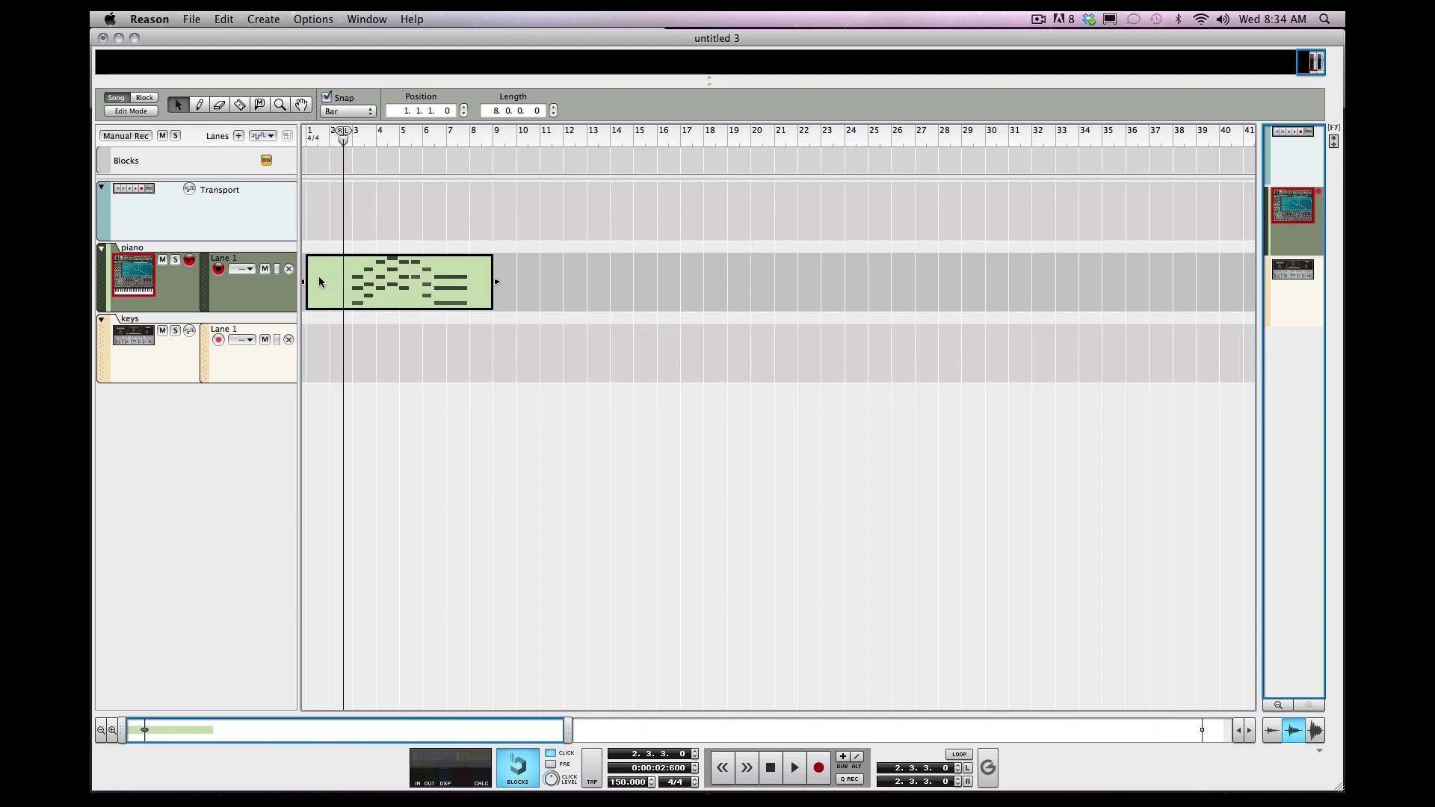
drag(328, 286, 385, 327)
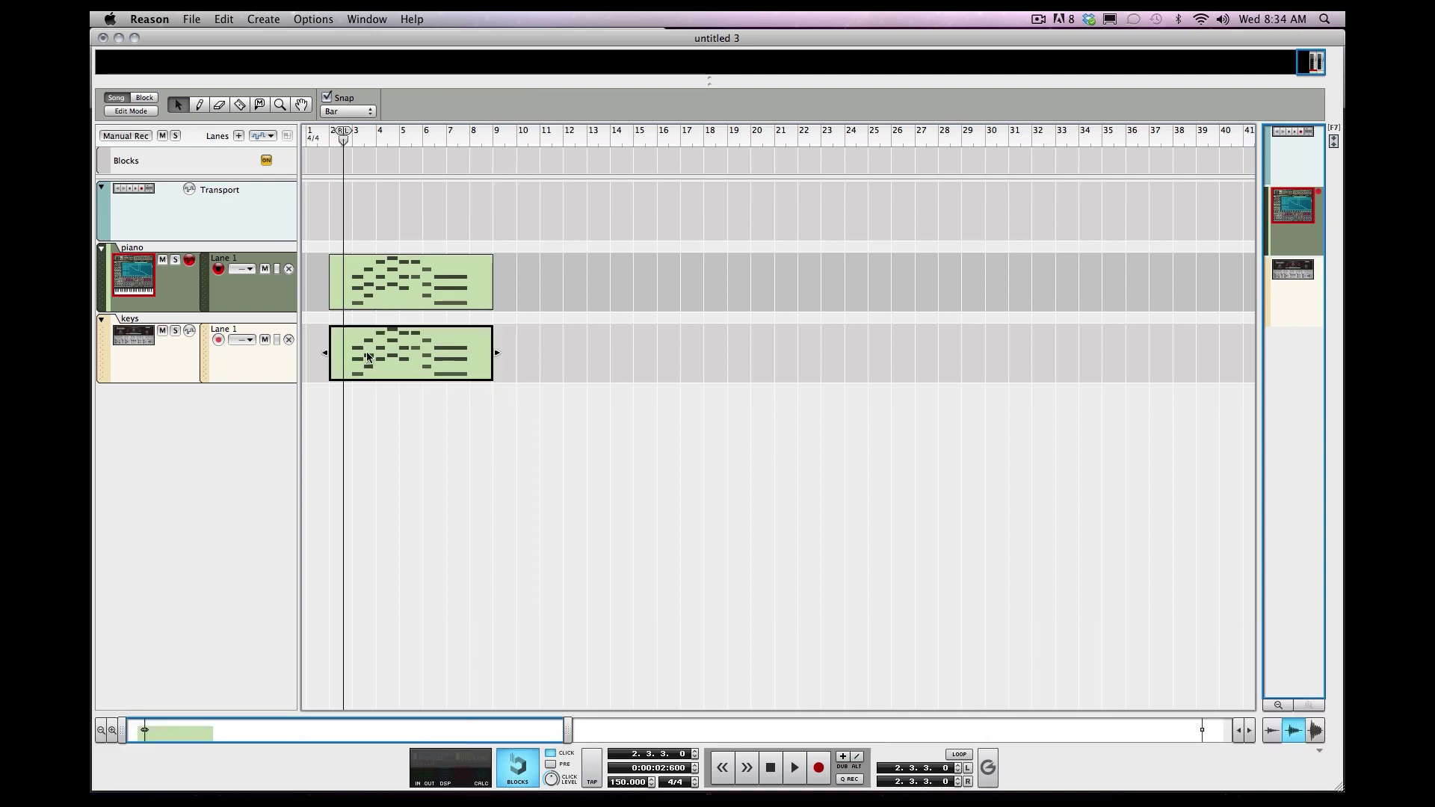
Colour the keys clip purple and move both clips to start at bar 1
right_click(370, 360)
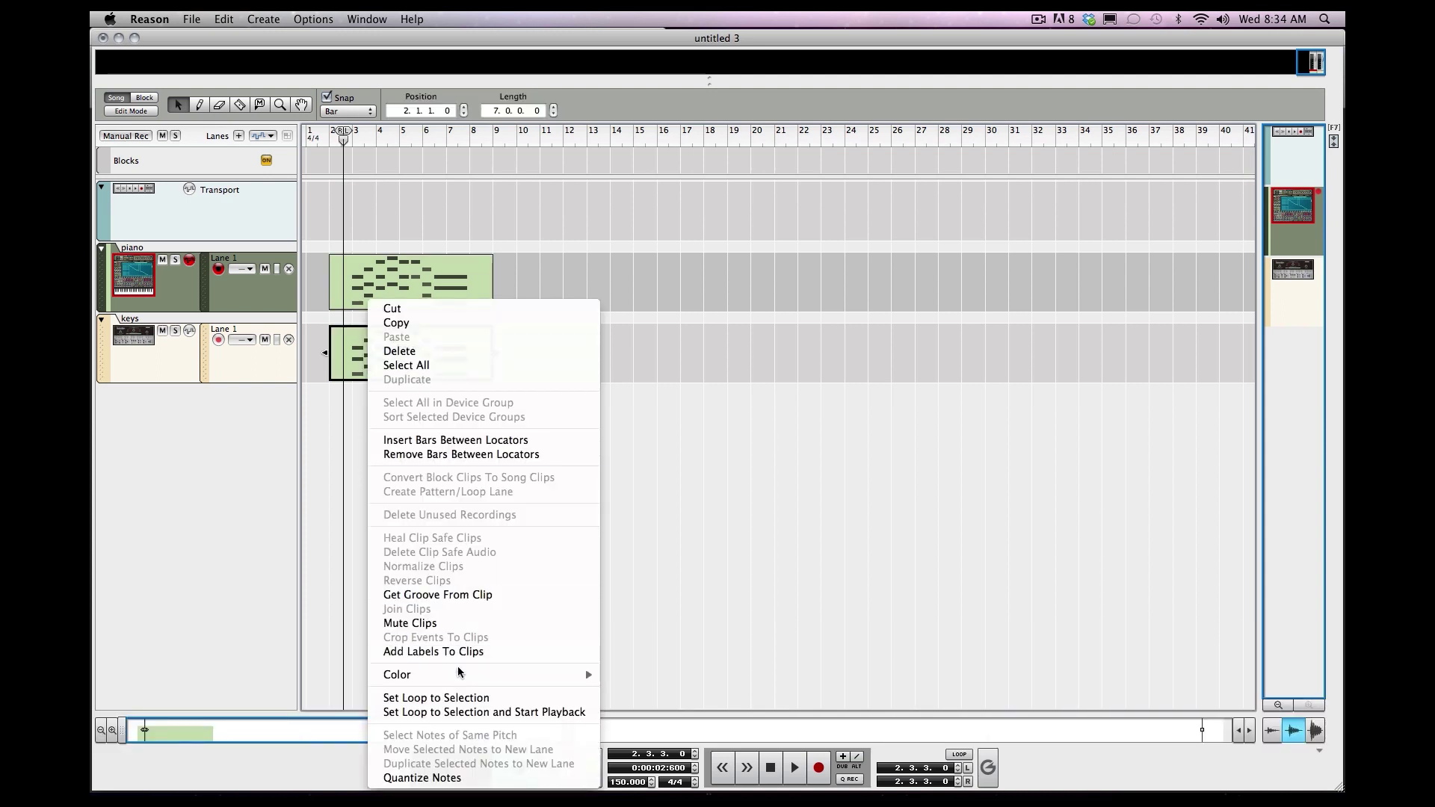
mouse_move(498, 675)
click(658, 668)
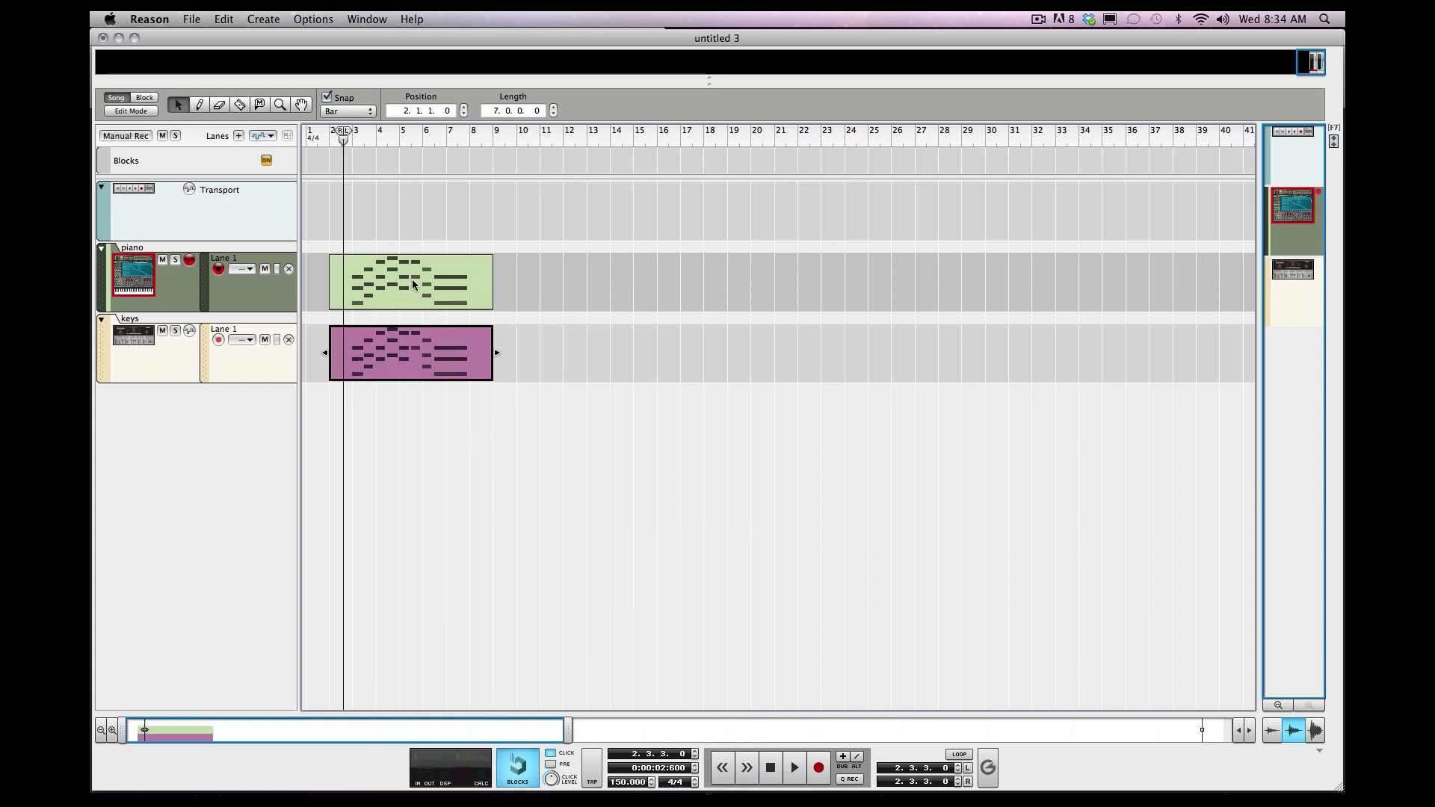
drag(362, 229, 367, 328)
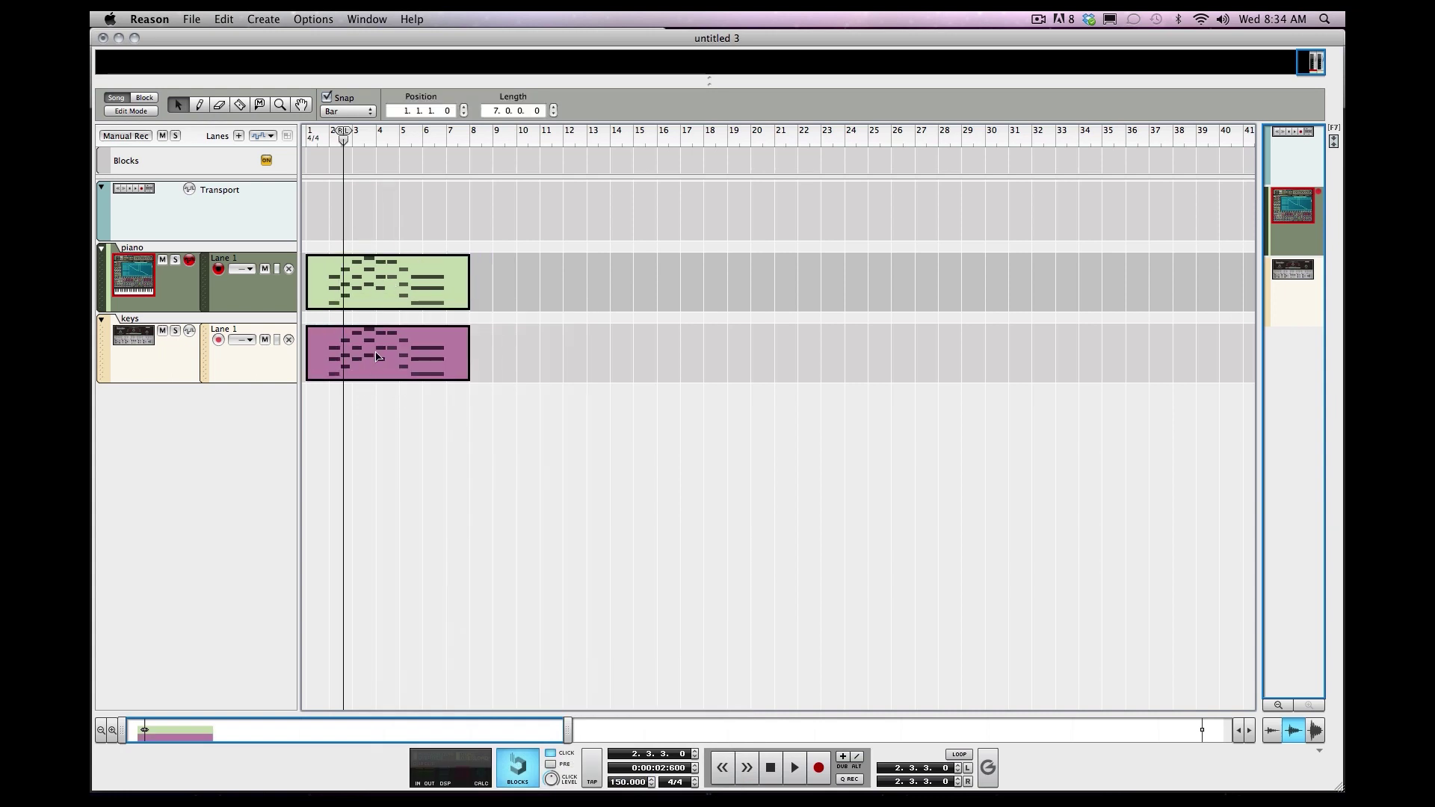
click(323, 135)
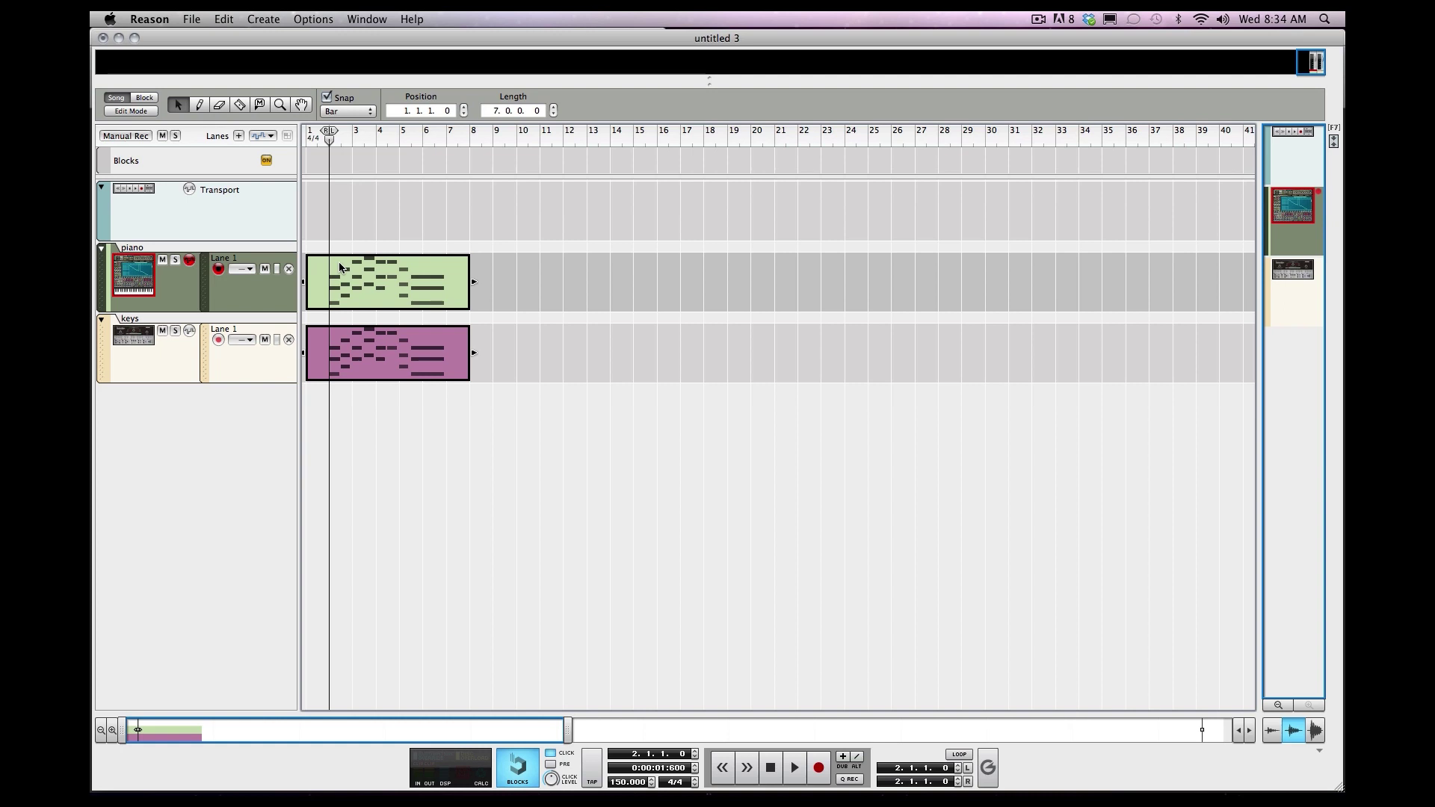
Load the Jonas 200A patch into the keys track's Radical Keys device
key(space)
mouse_move(594, 792)
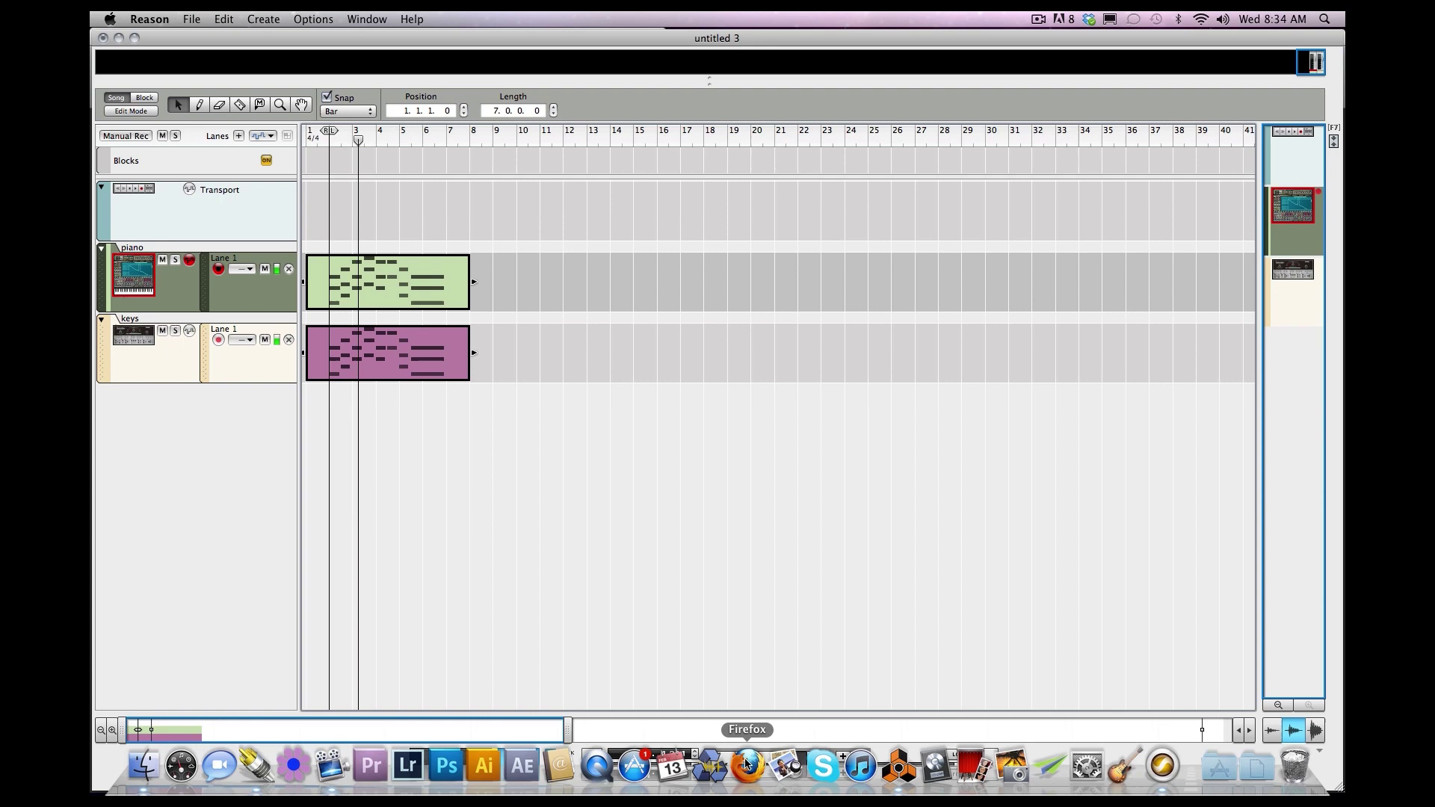
key(F6)
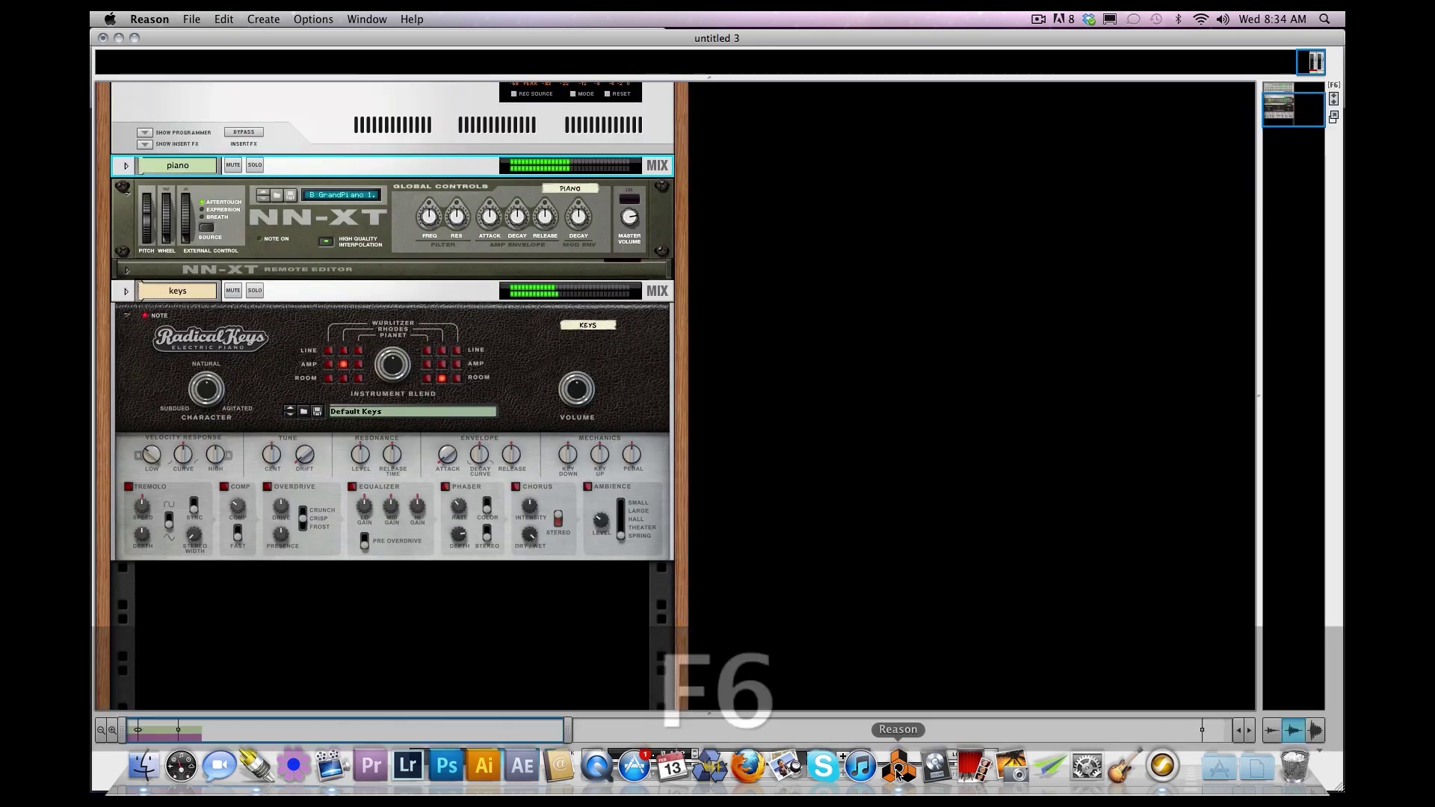
key(space)
click(306, 413)
click(305, 412)
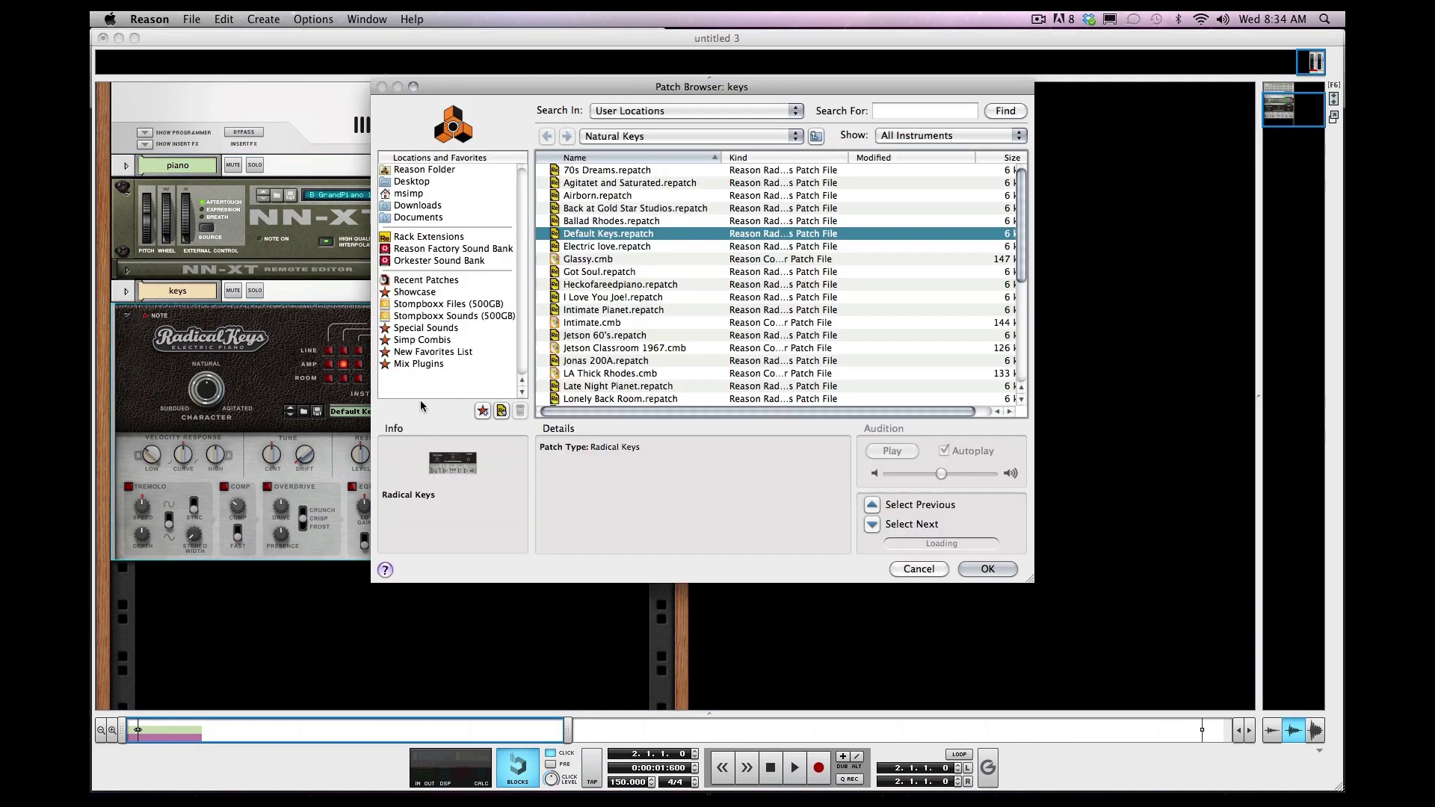
click(623, 360)
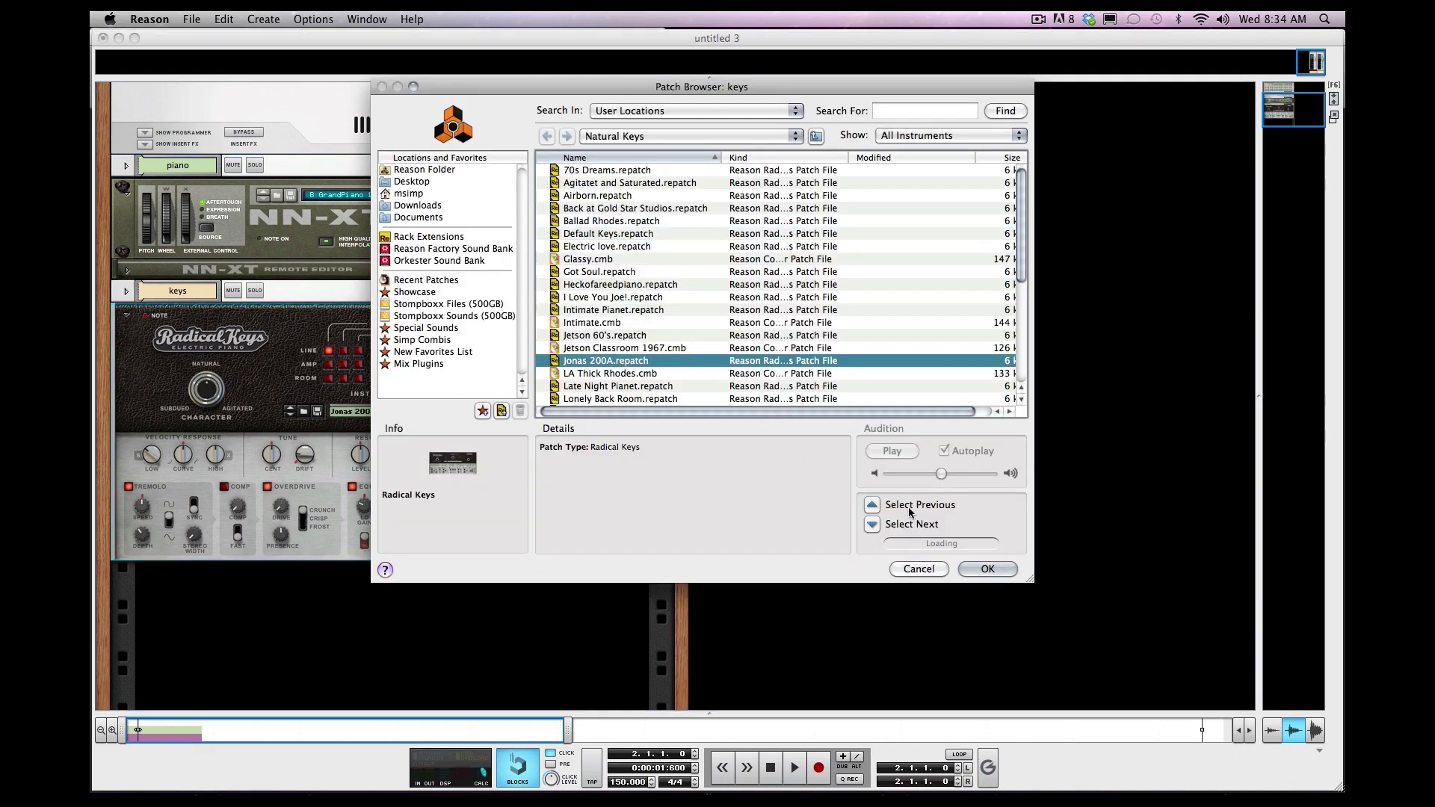
click(988, 569)
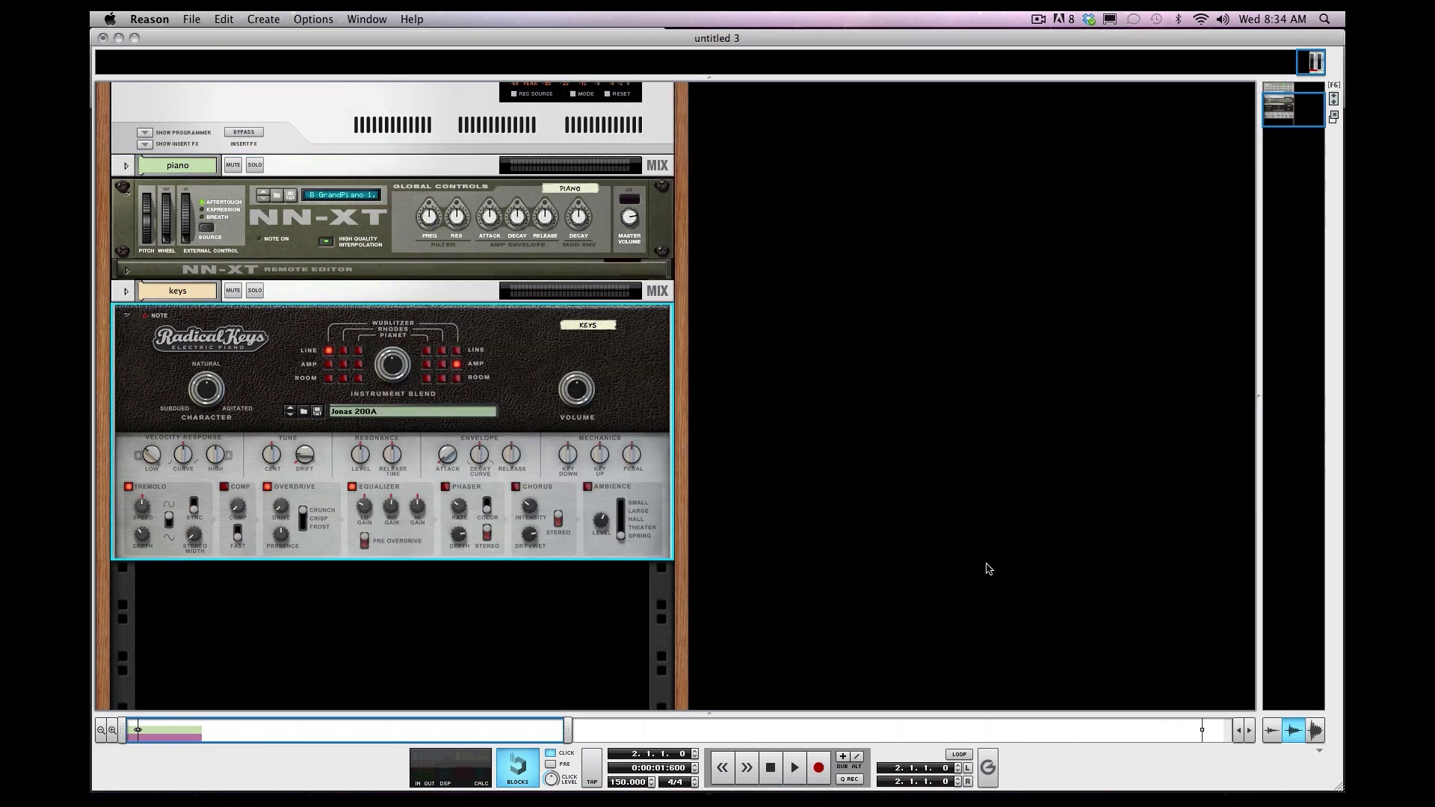
Play the song in the sequencer to hear the new patch, then show the mixer
key(F7)
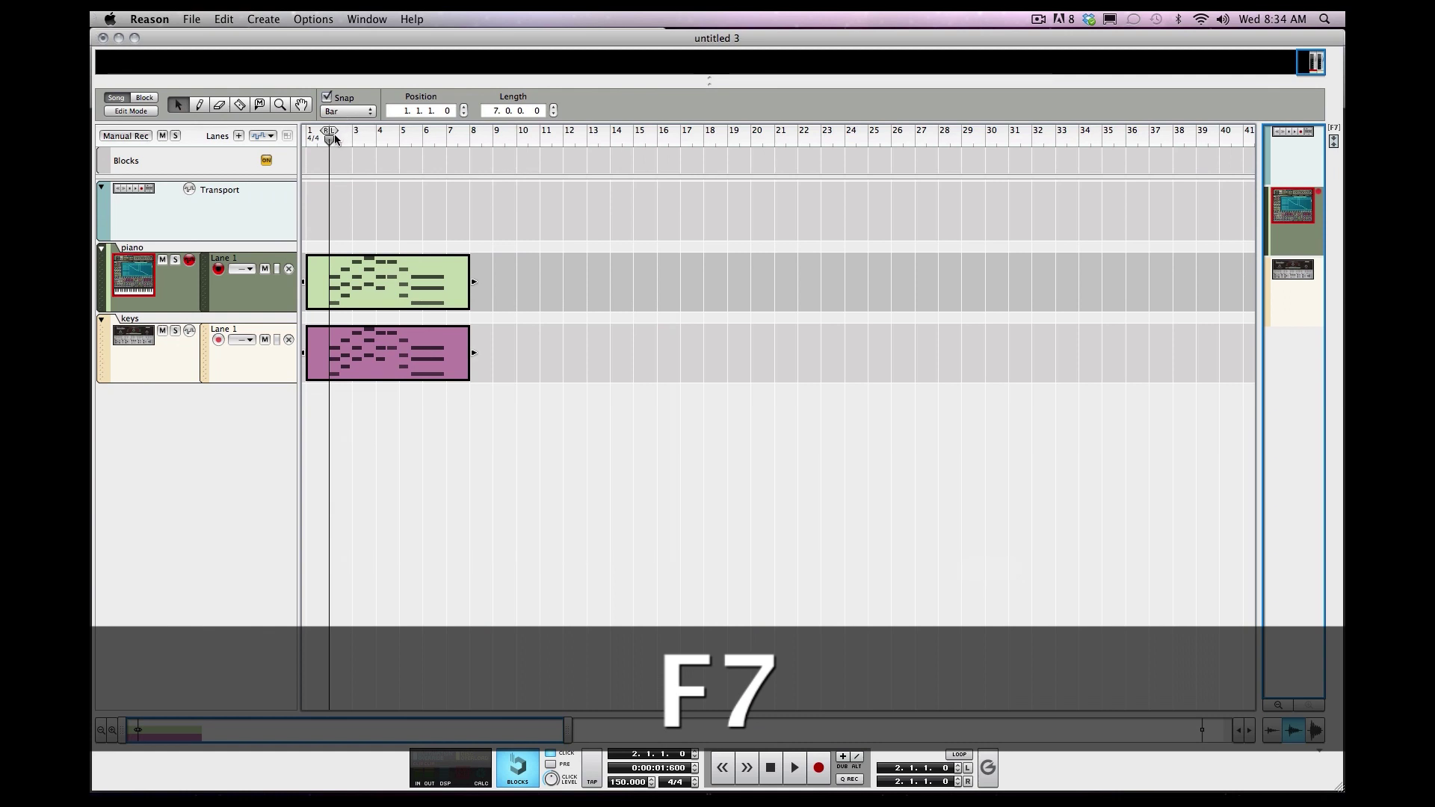
key(space)
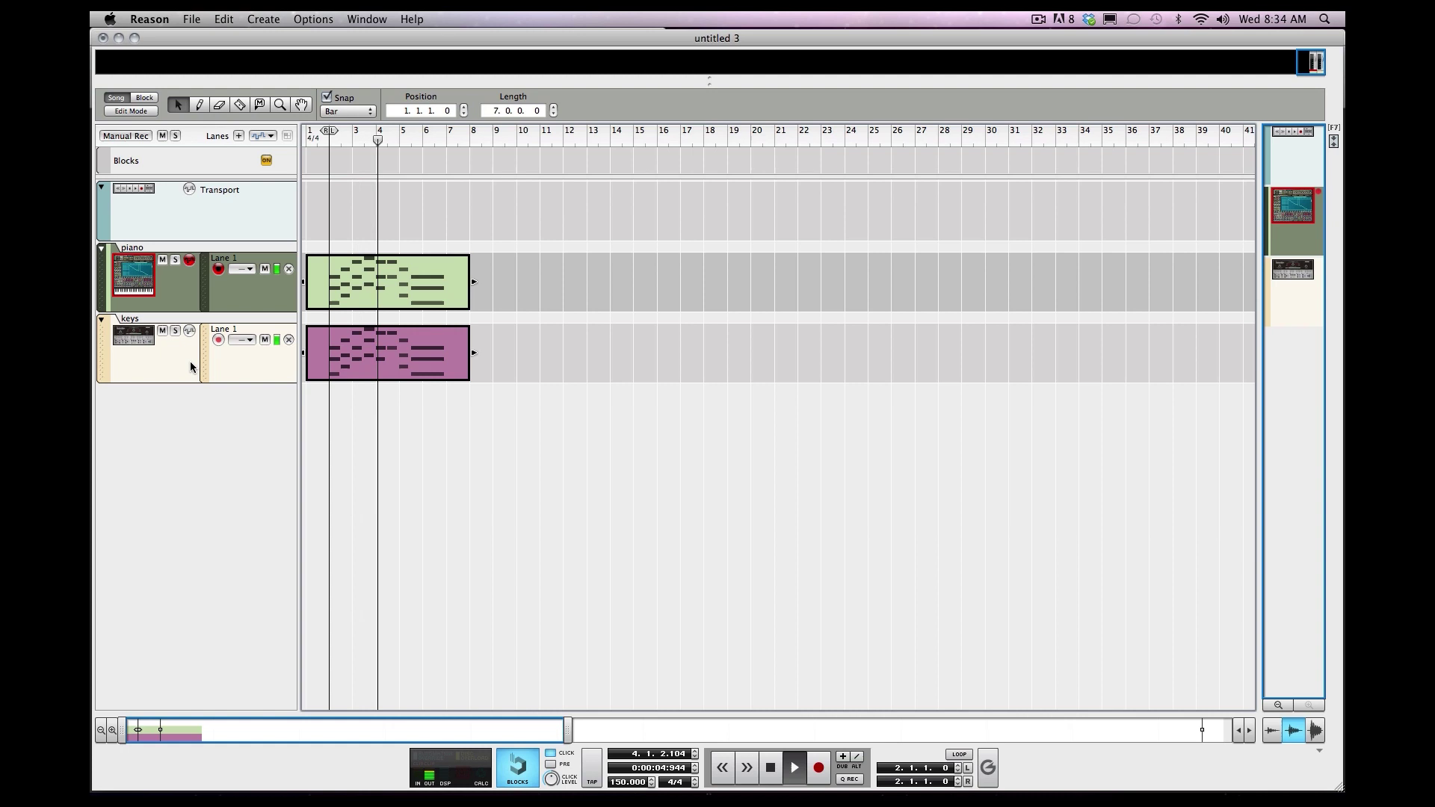
key(F5)
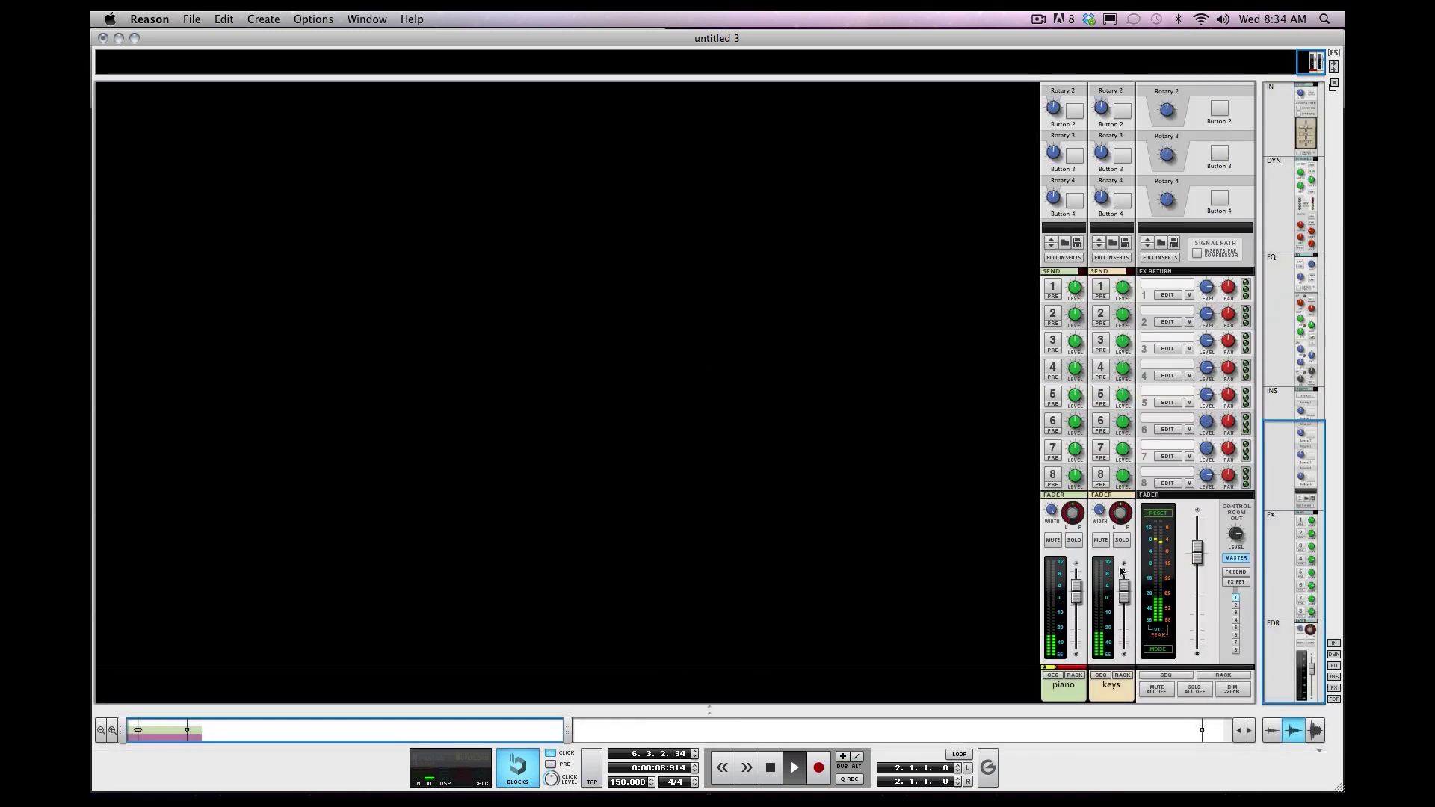
key(space)
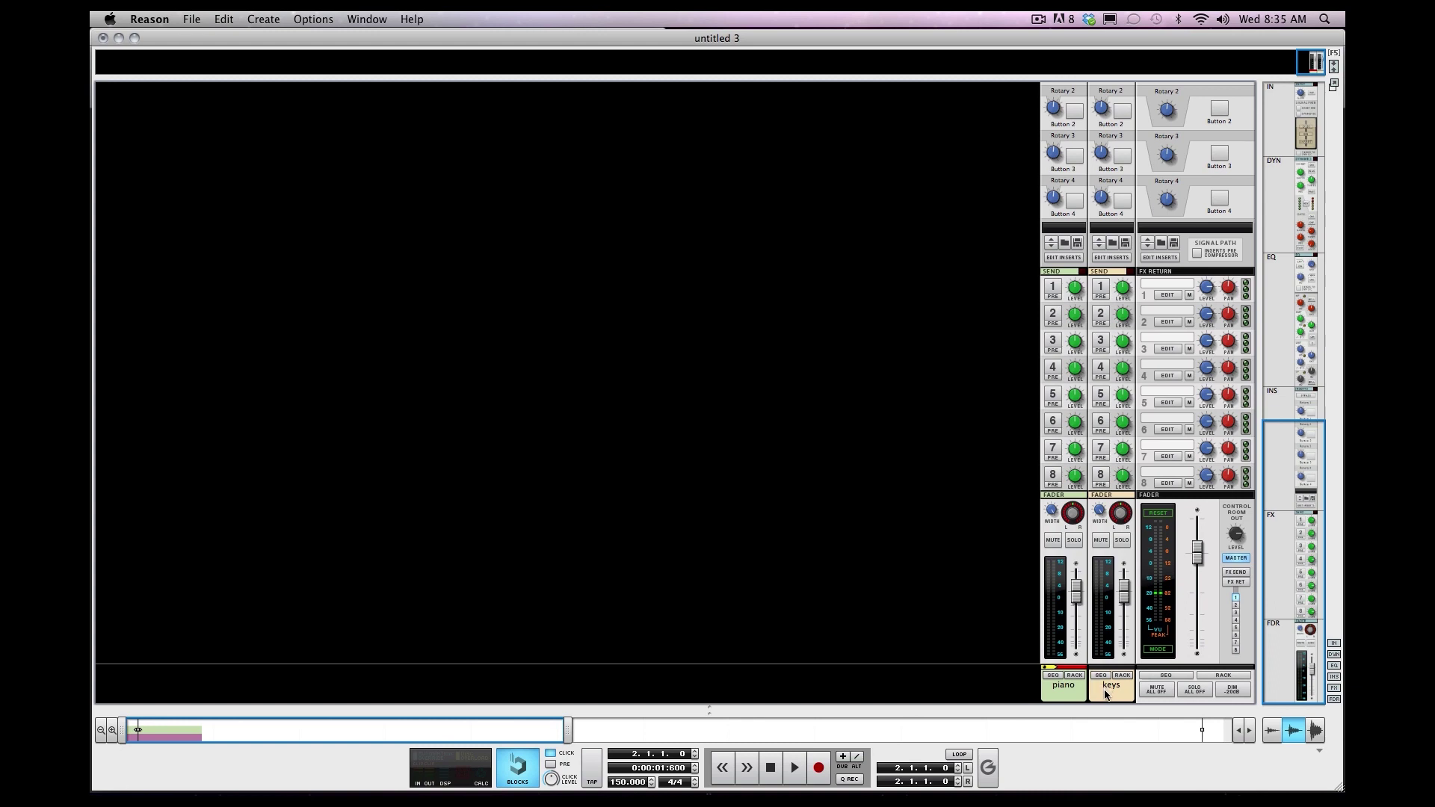
click(772, 767)
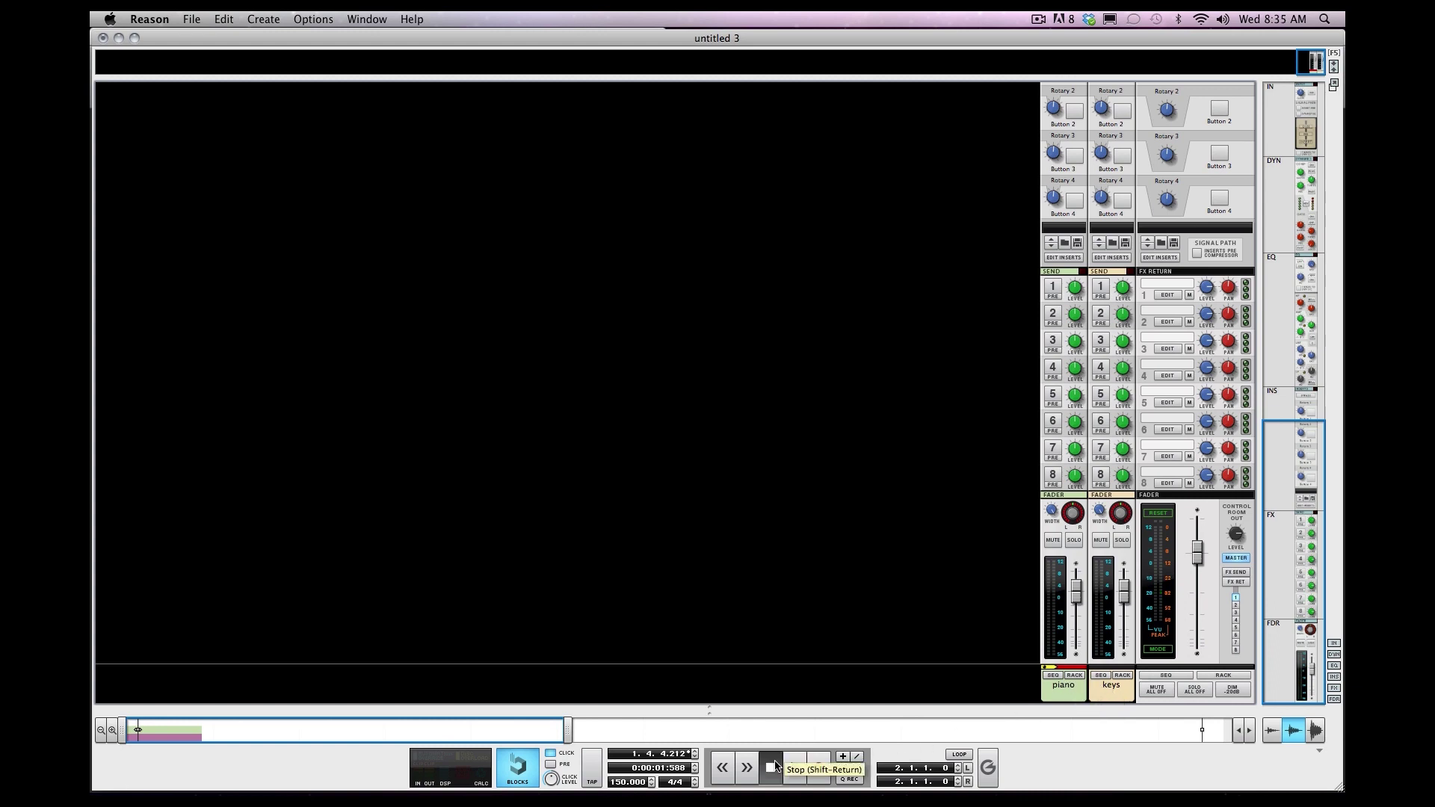
key(space)
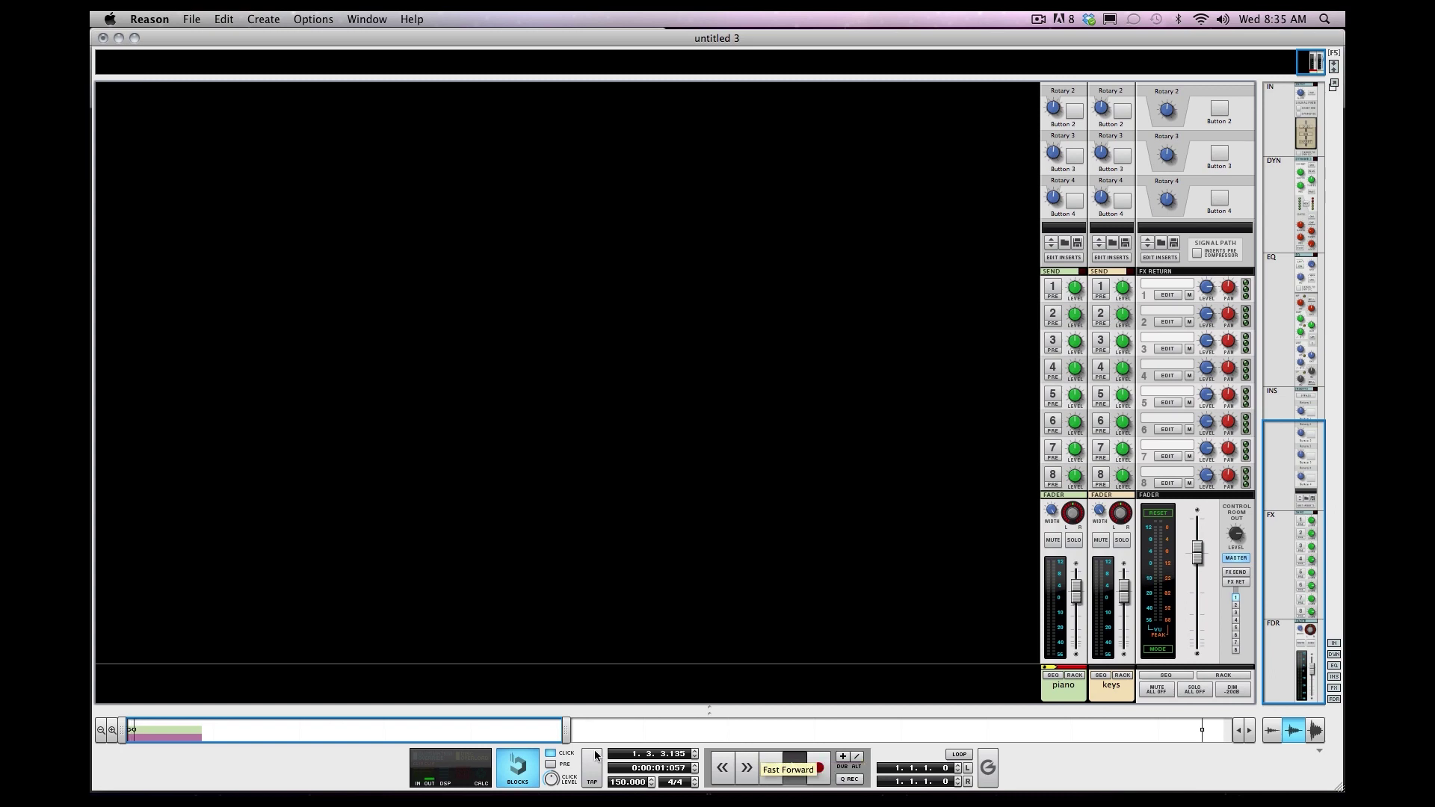
click(551, 753)
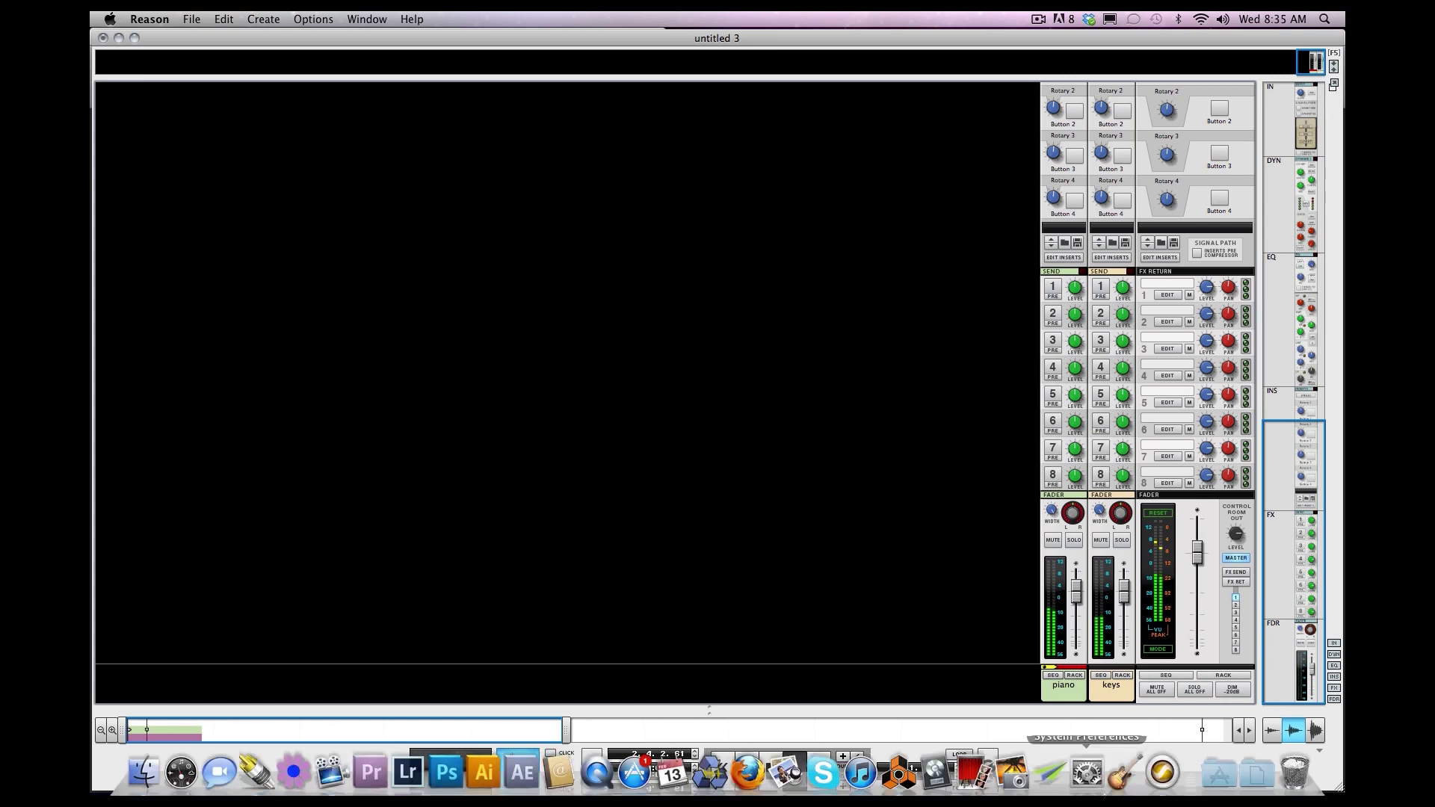
click(1153, 769)
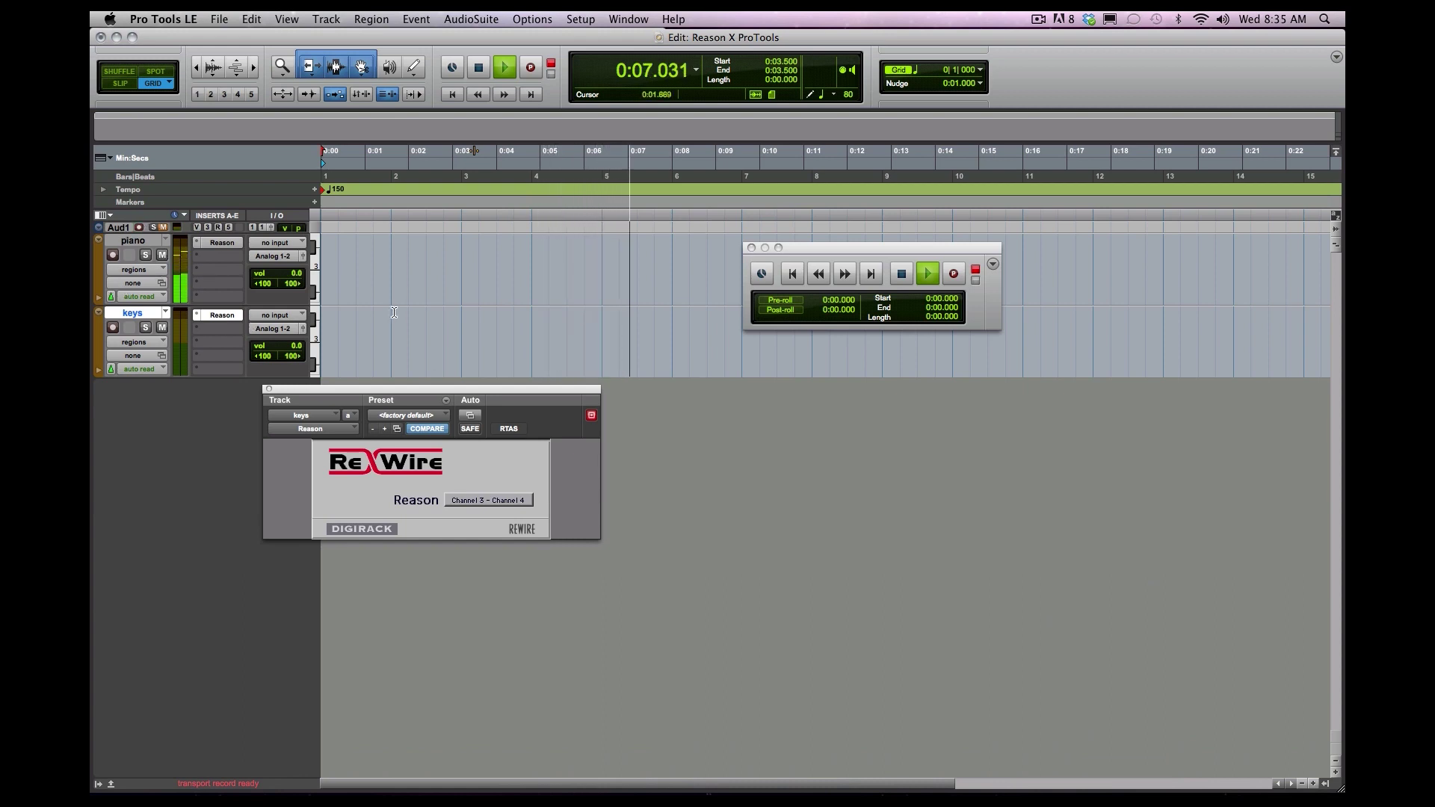
key(space)
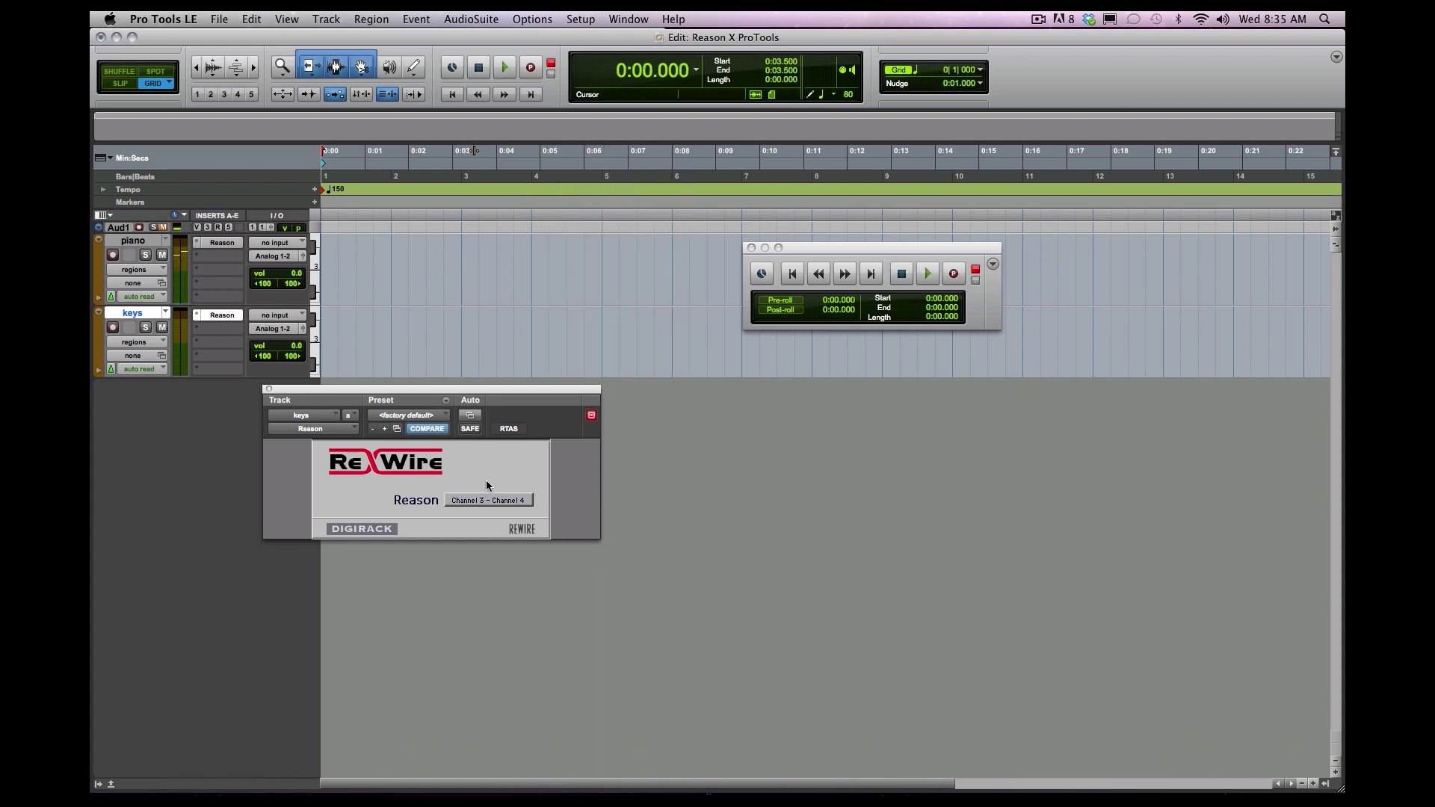
mouse_move(657, 777)
click(900, 768)
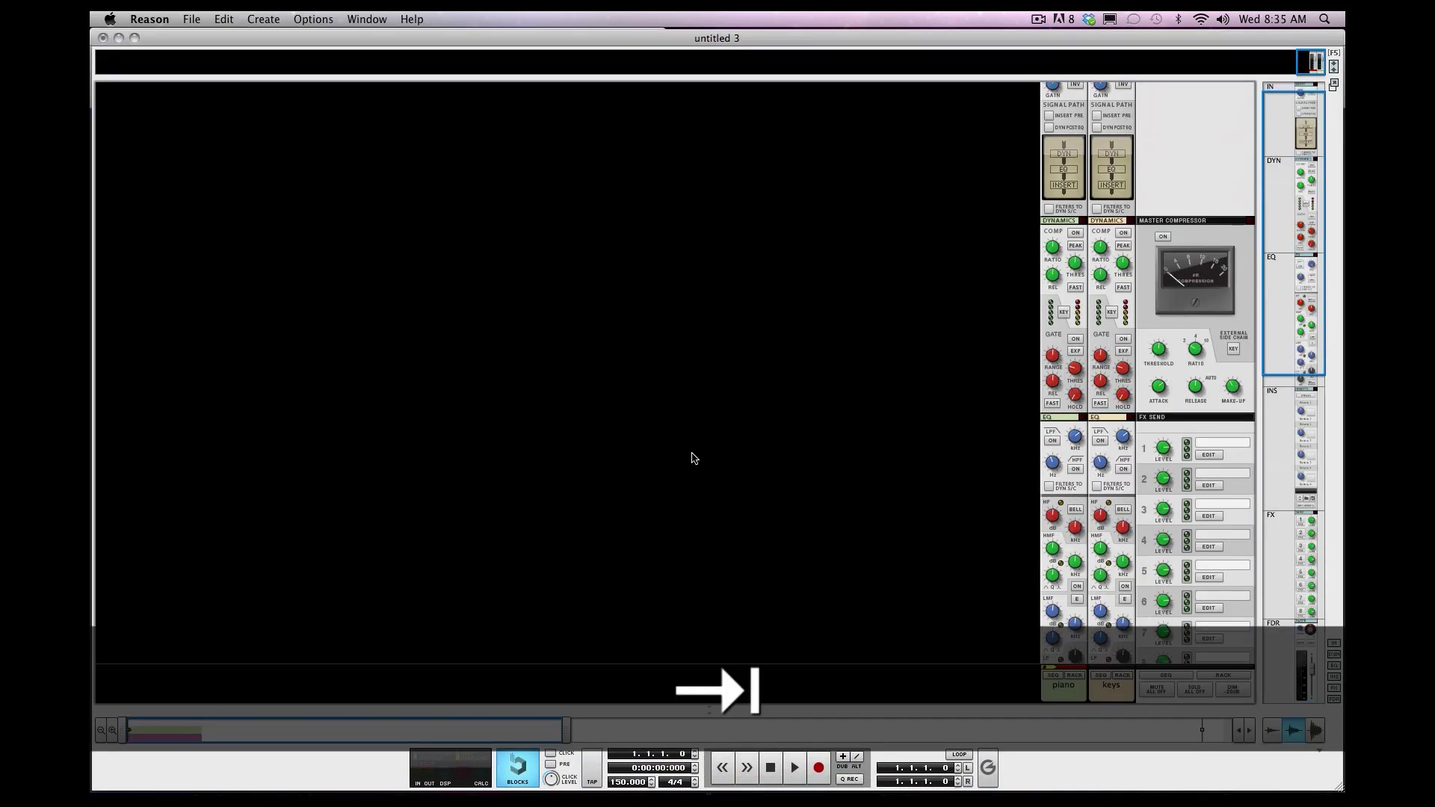
Expand the piano mix channel on Reason's rack front panel
key(F7)
key(F6)
scroll(598, 482, up, 5)
key(Tab)
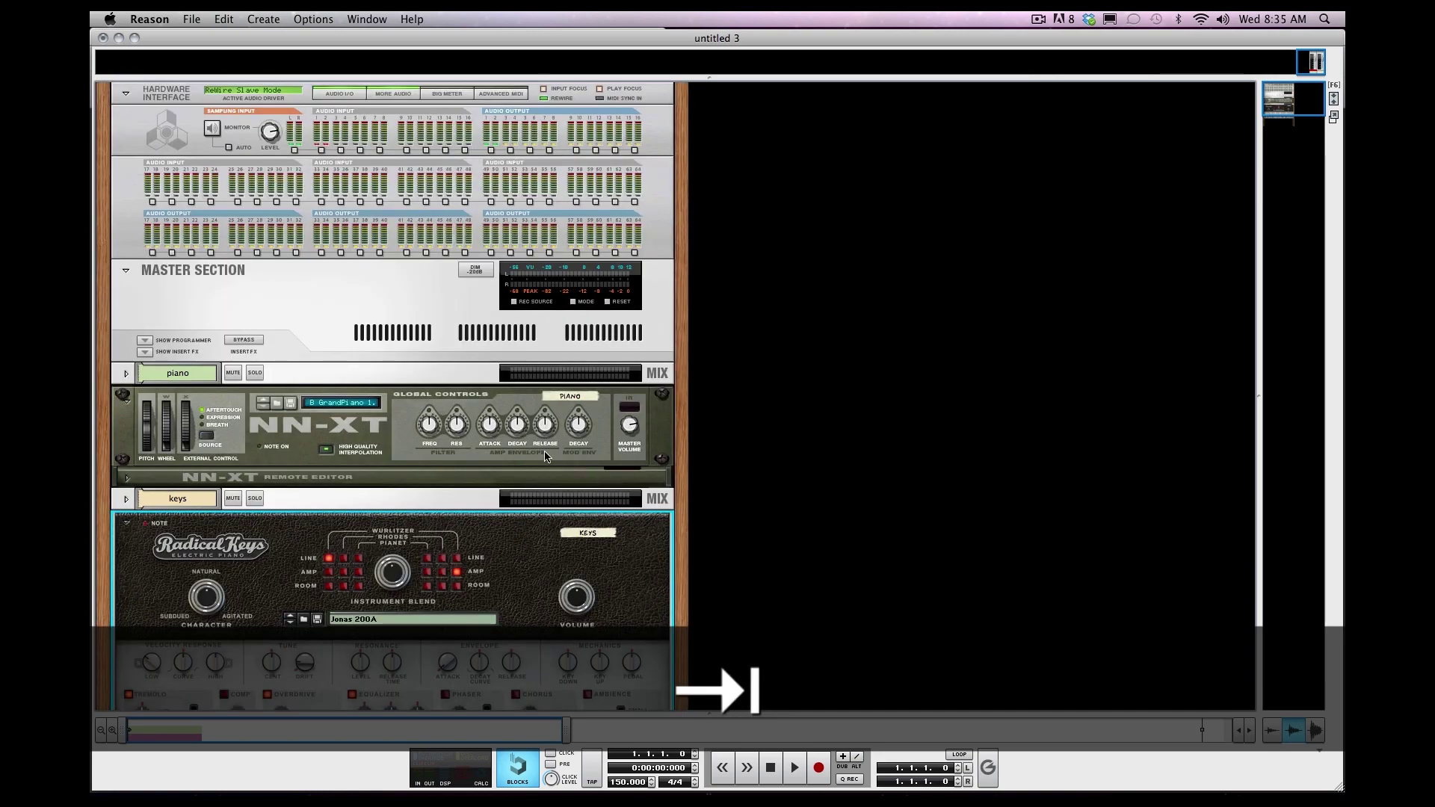
click(319, 368)
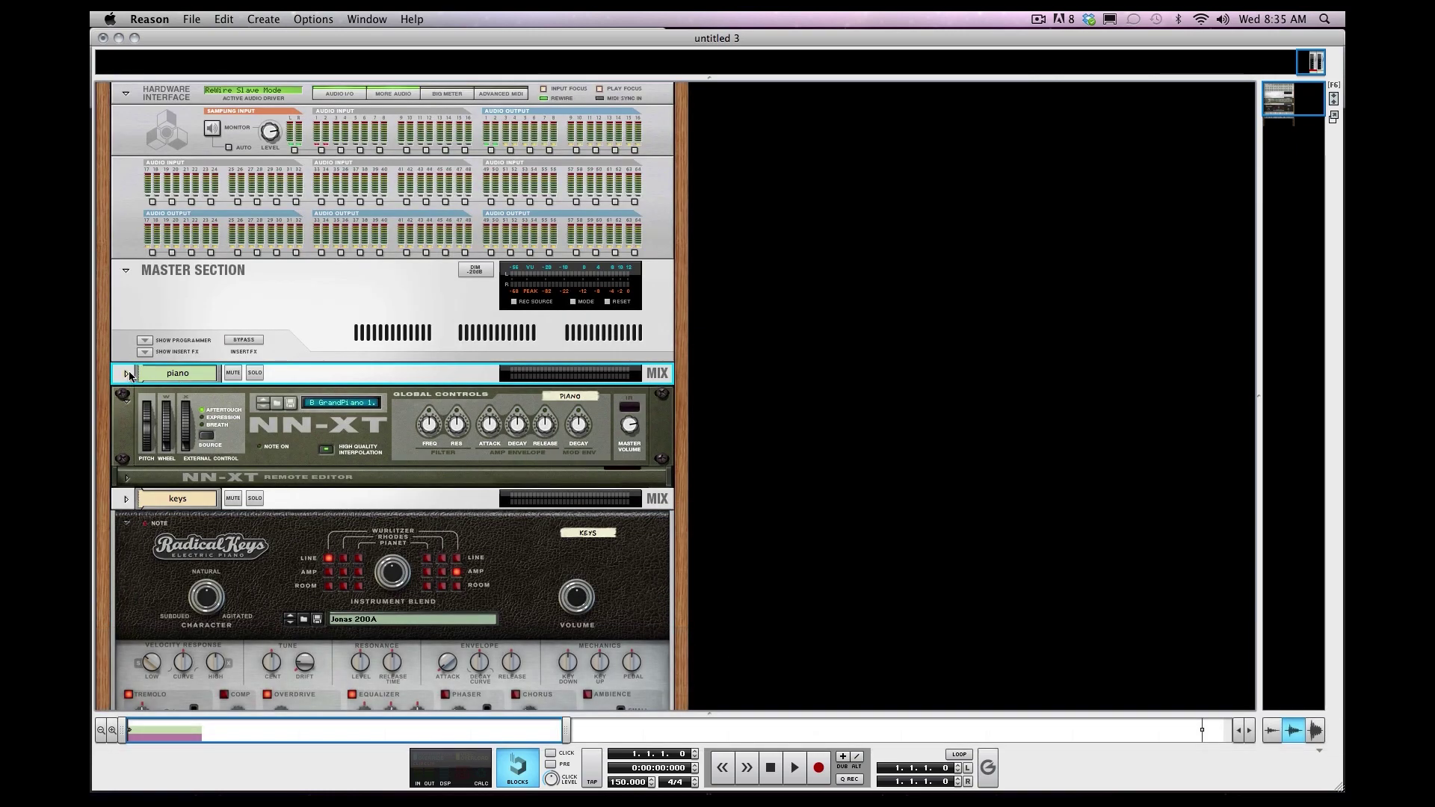
click(126, 373)
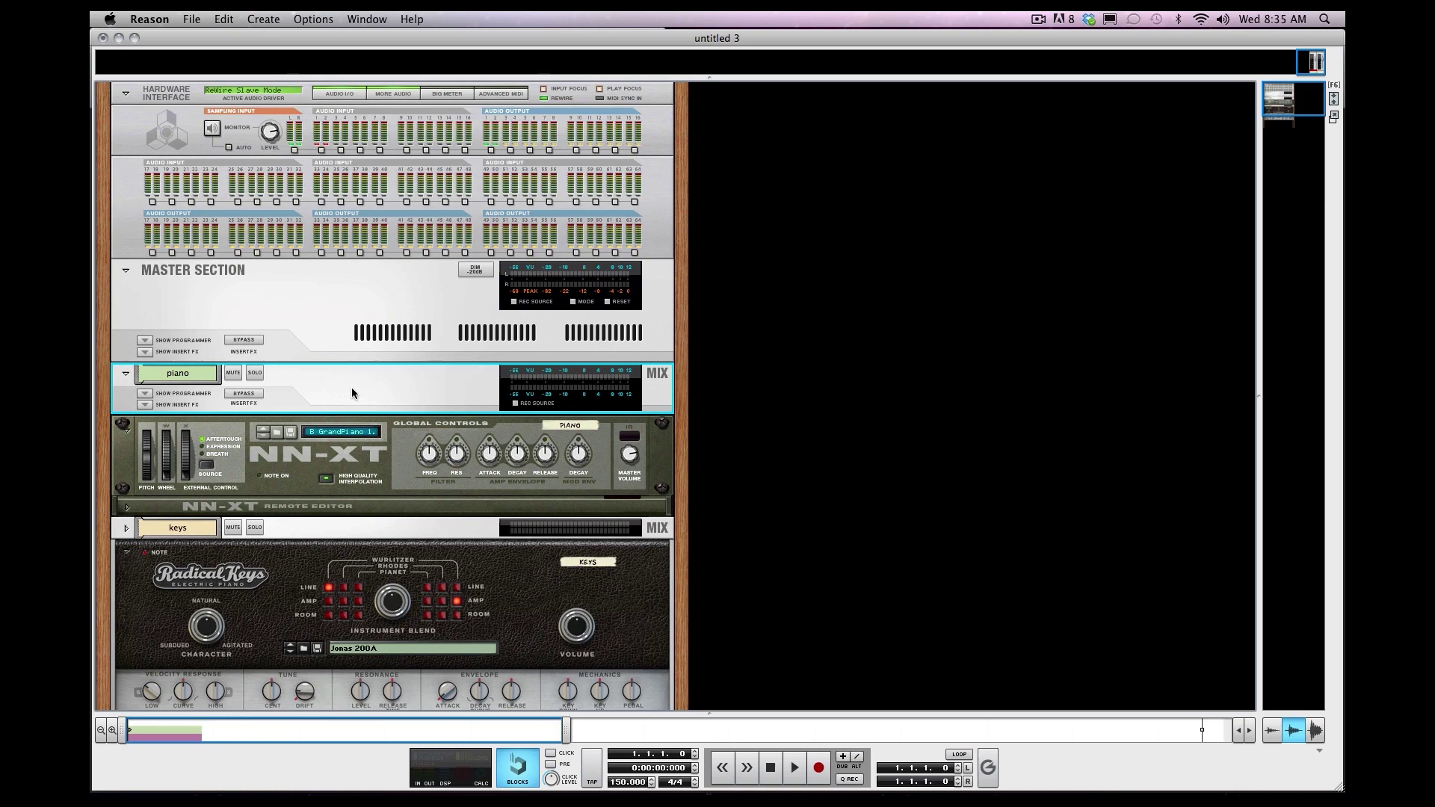
key(F5)
scroll(996, 480, down, 10)
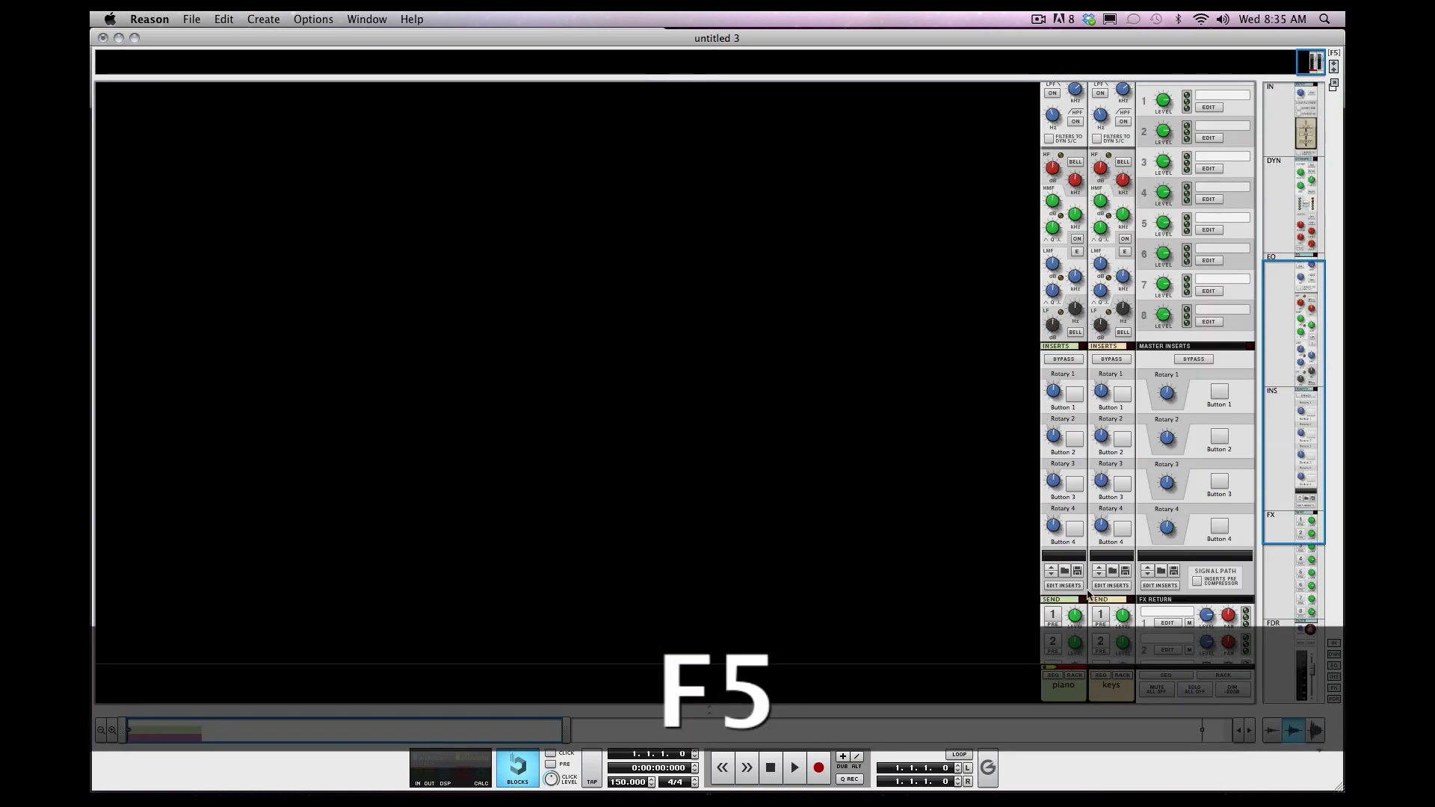
mouse_move(1074, 583)
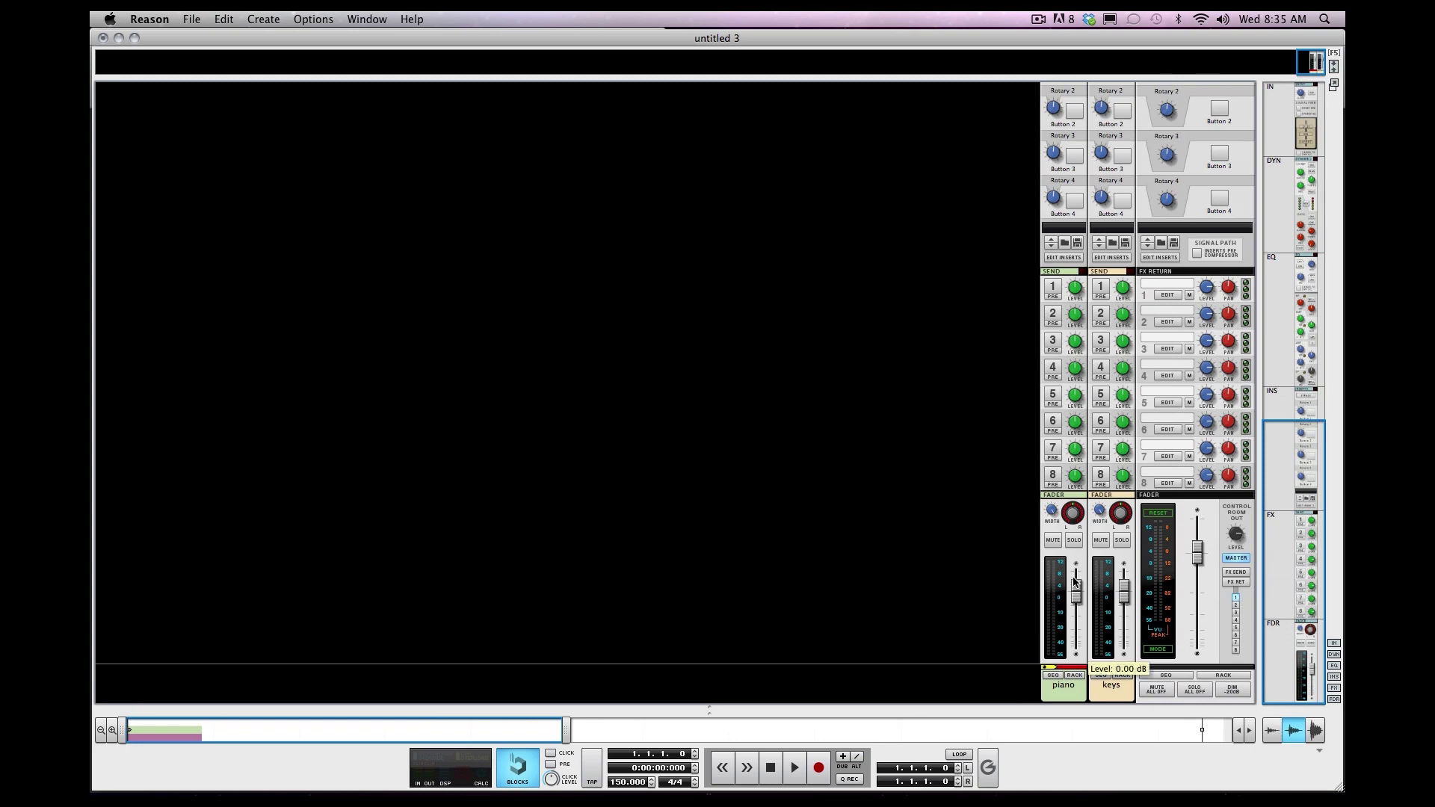
Expand the keys mix channel and cable its Direct Out to Hardware Interface output 3
key(F6)
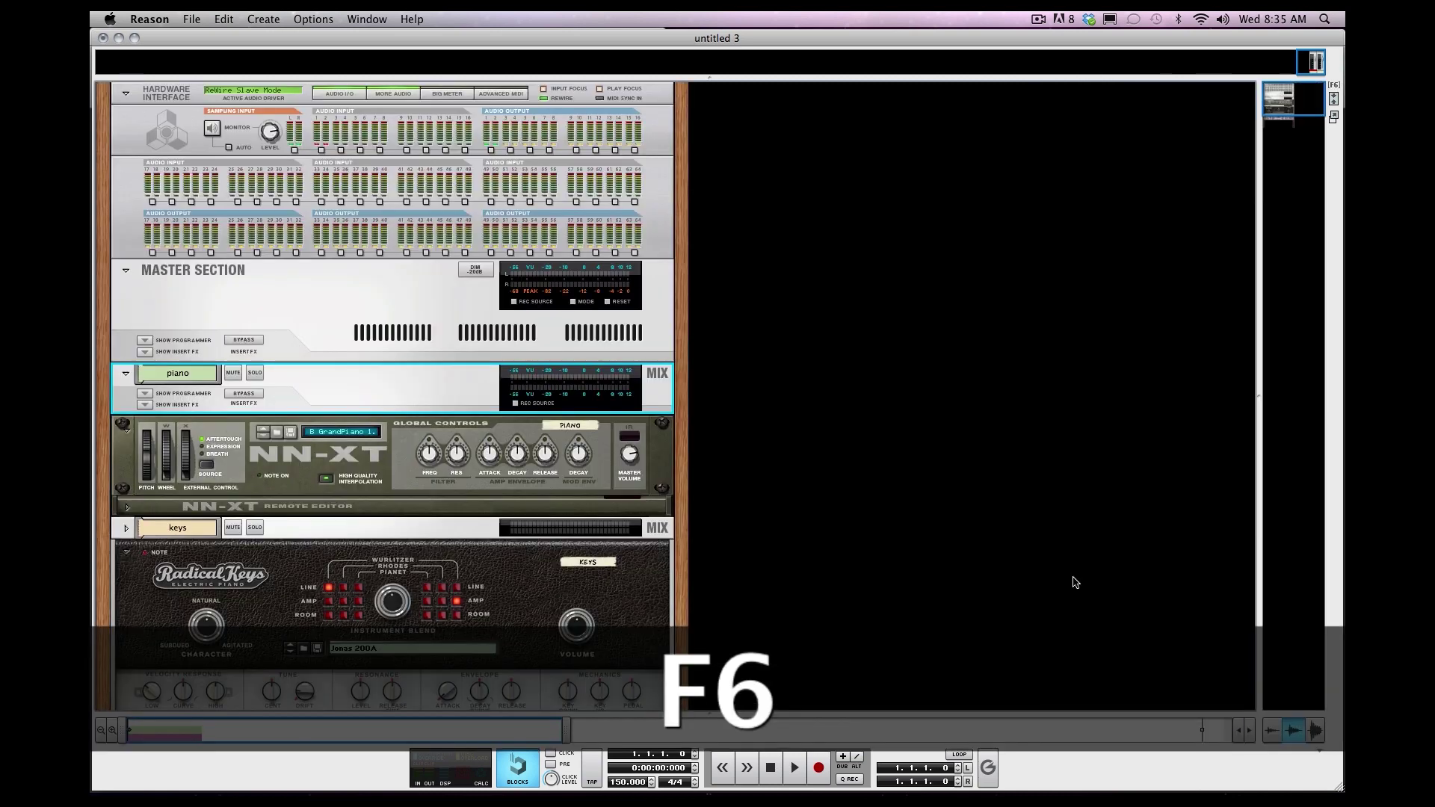
click(129, 530)
key(Tab)
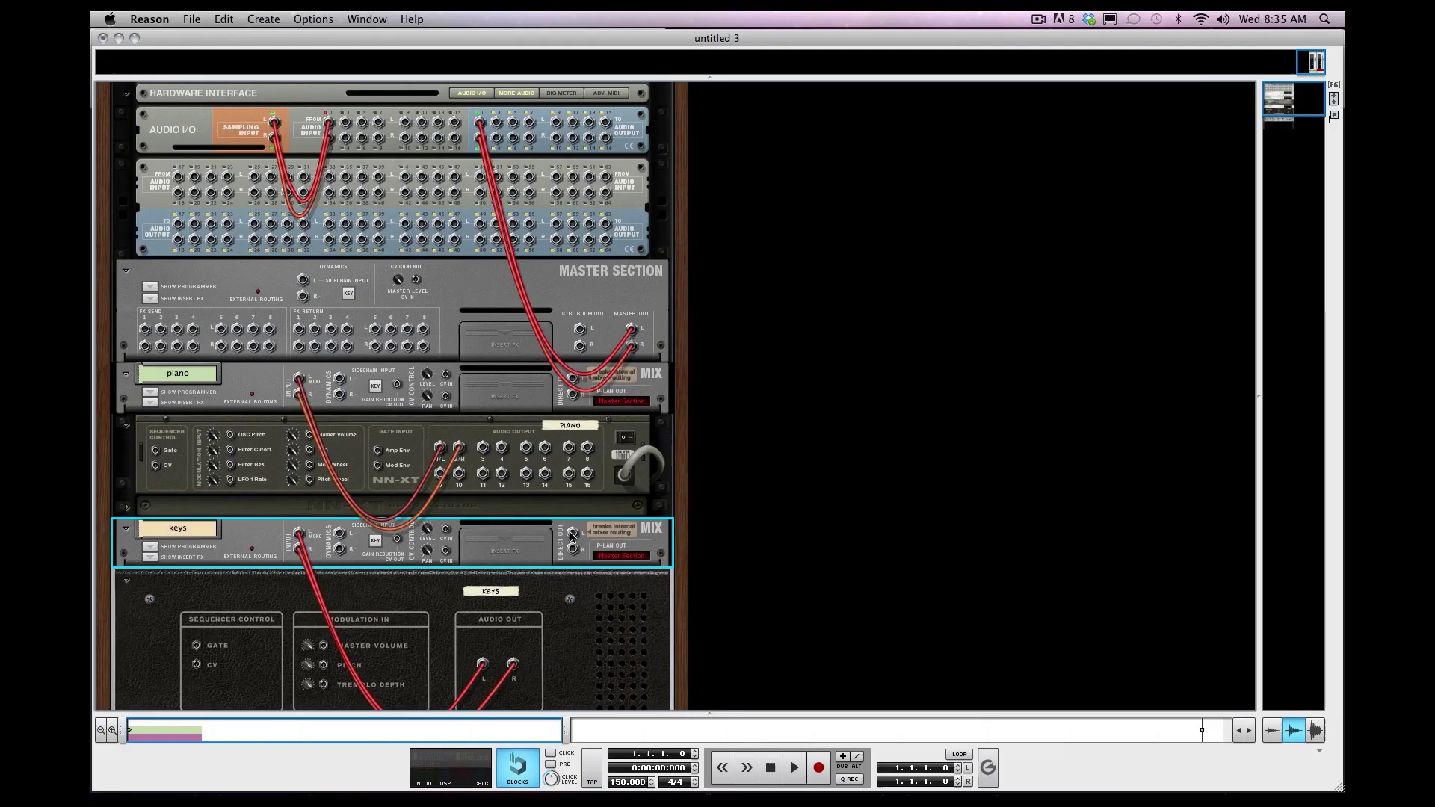
drag(573, 532, 507, 125)
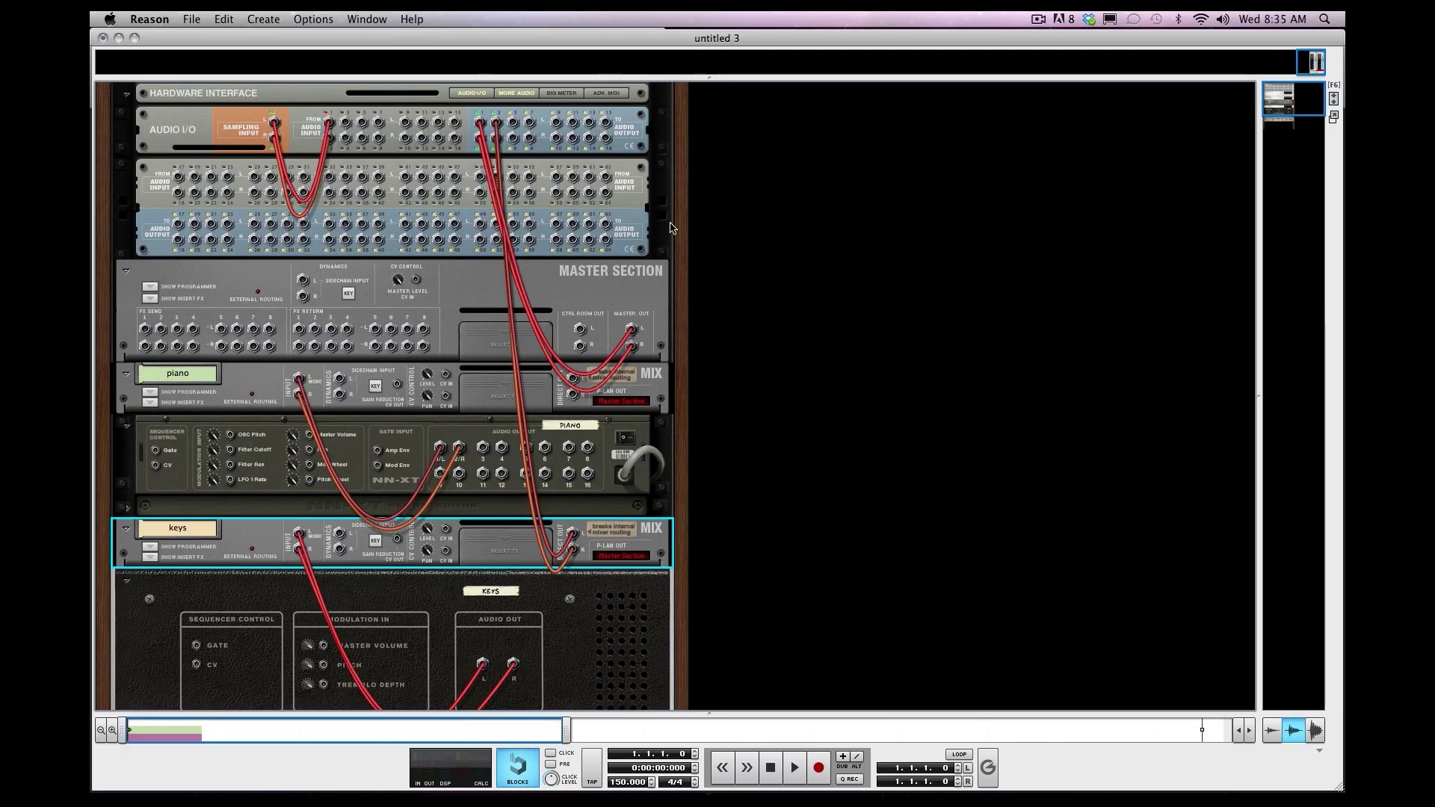
key(F7)
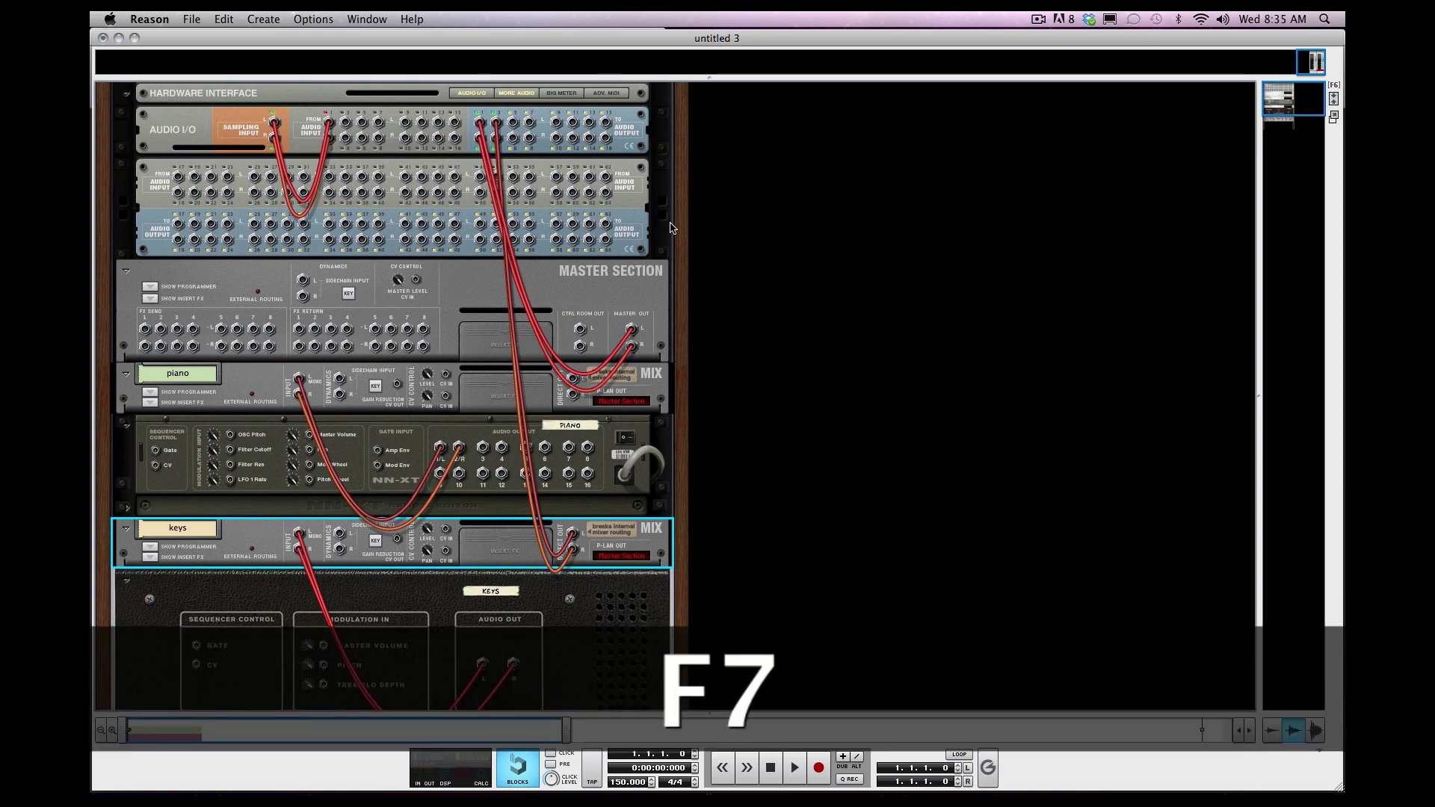
In Pro Tools, keep the keys plug-in output at Channel 3 - Channel 4 and check piano's settings
mouse_move(1005, 790)
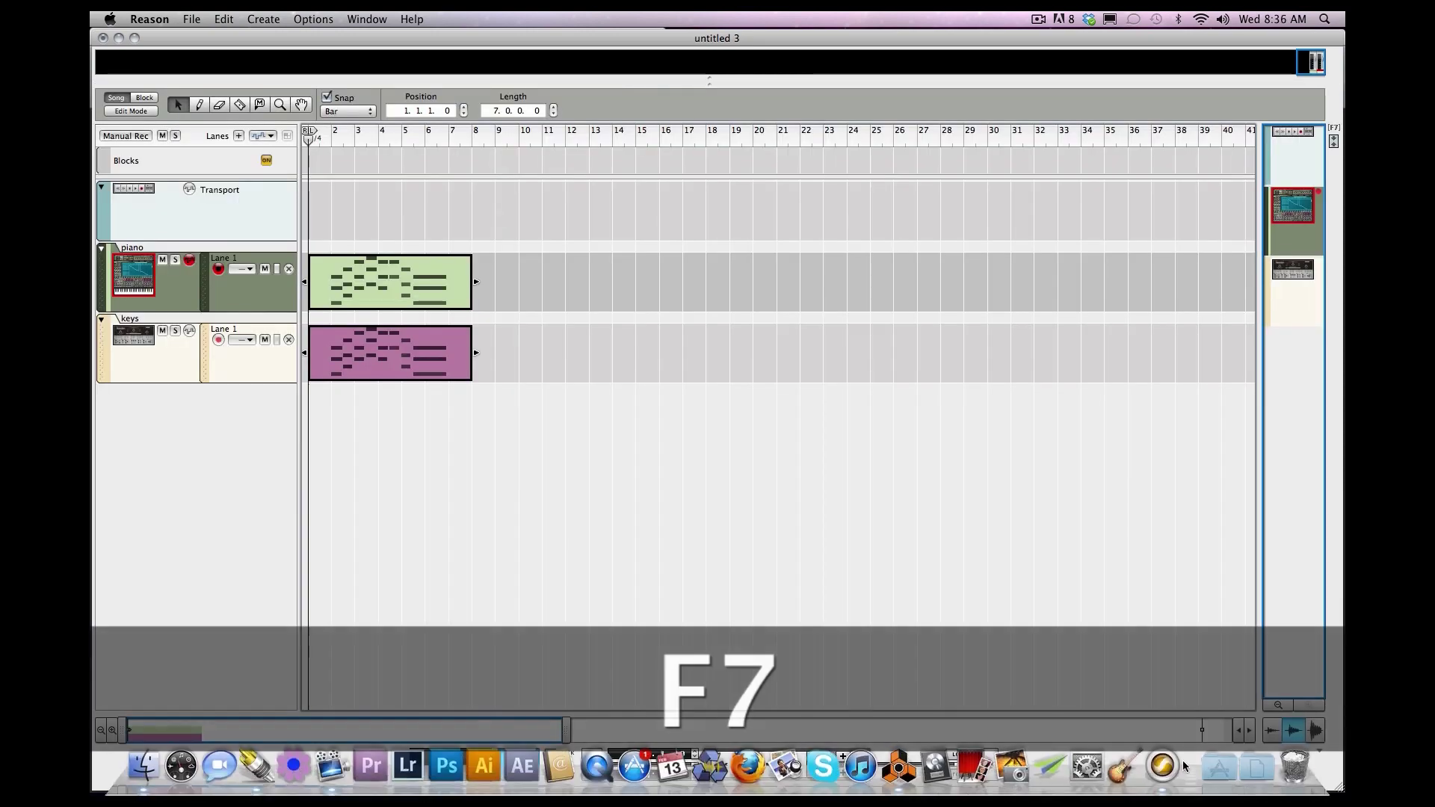
click(1163, 766)
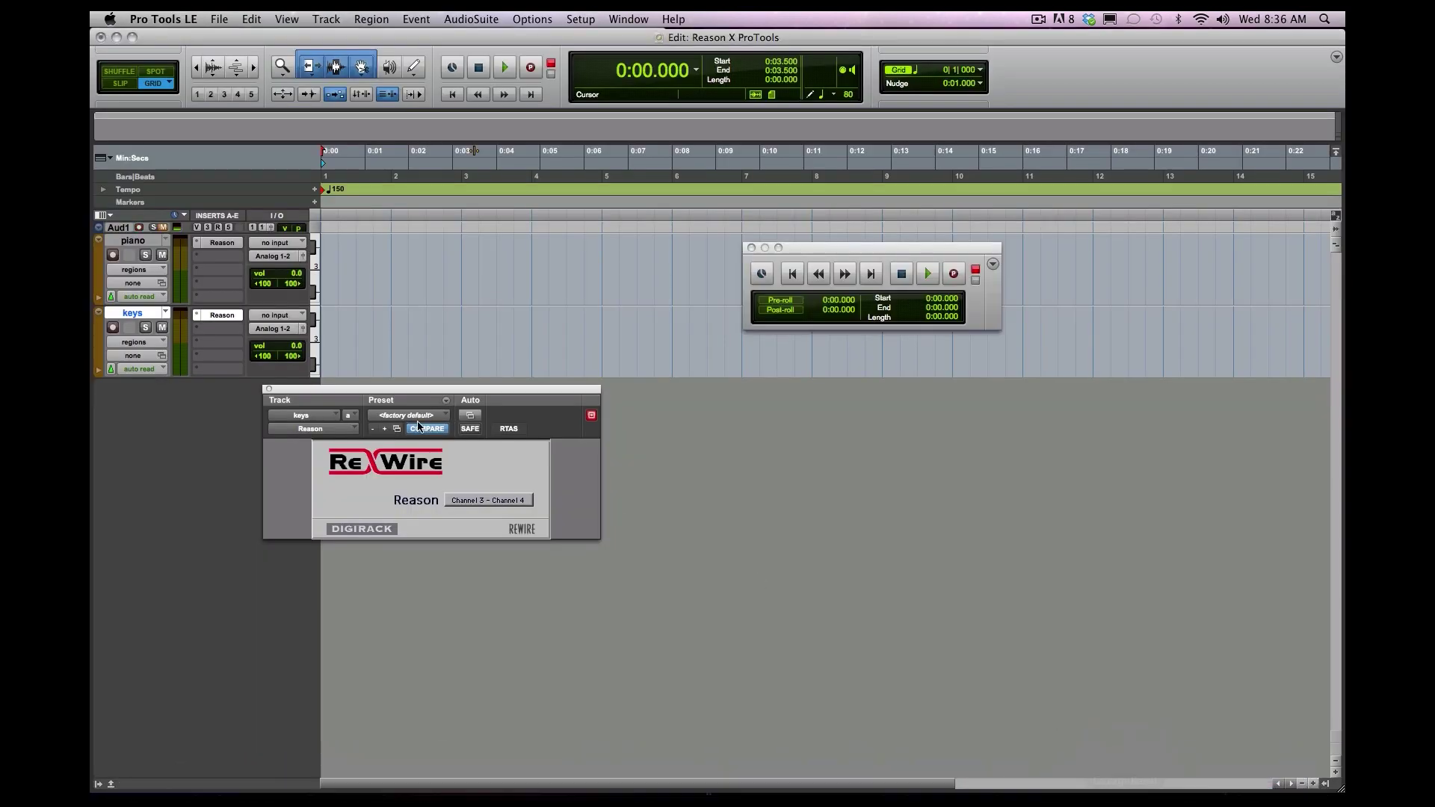
click(230, 319)
click(230, 319)
click(471, 500)
click(478, 498)
click(218, 244)
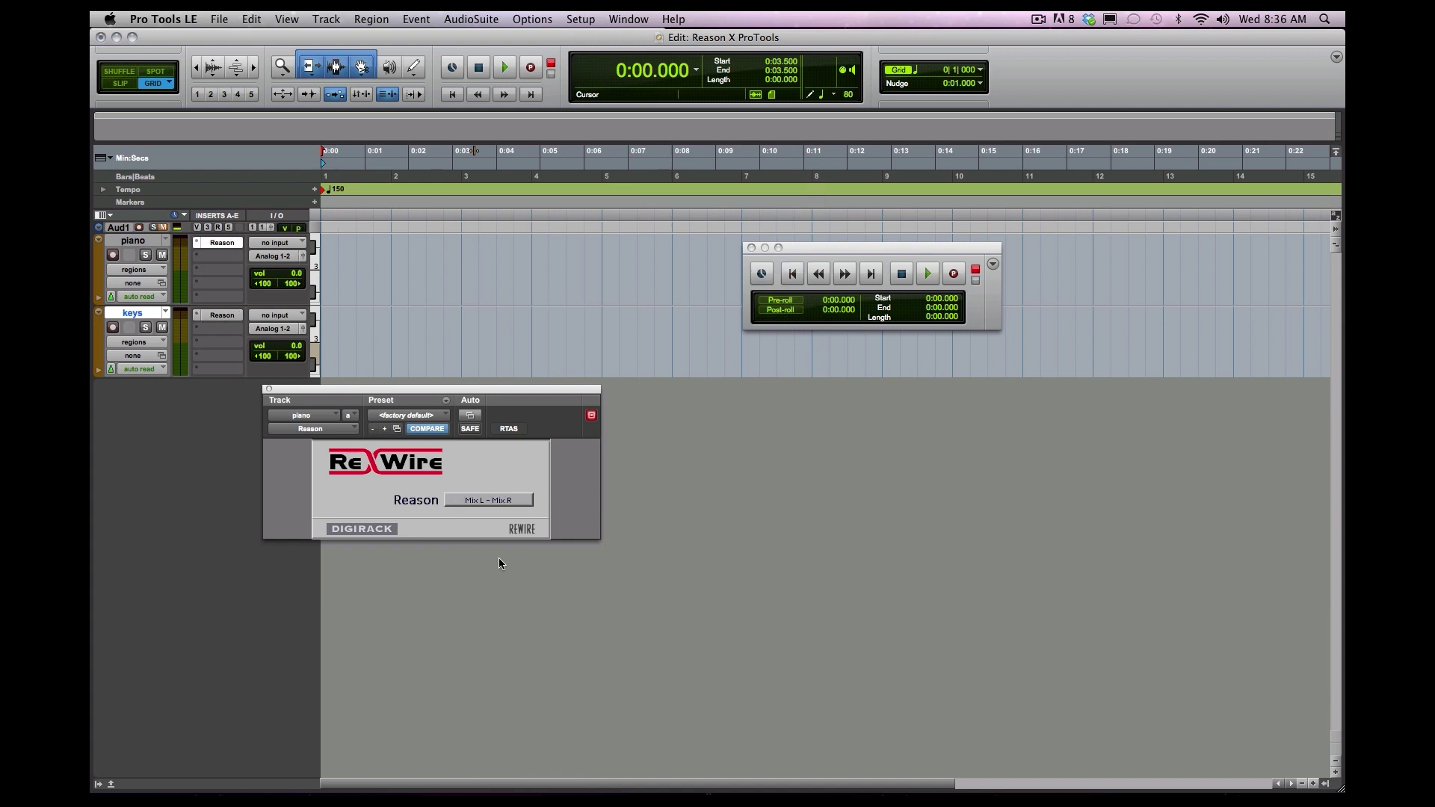
click(202, 318)
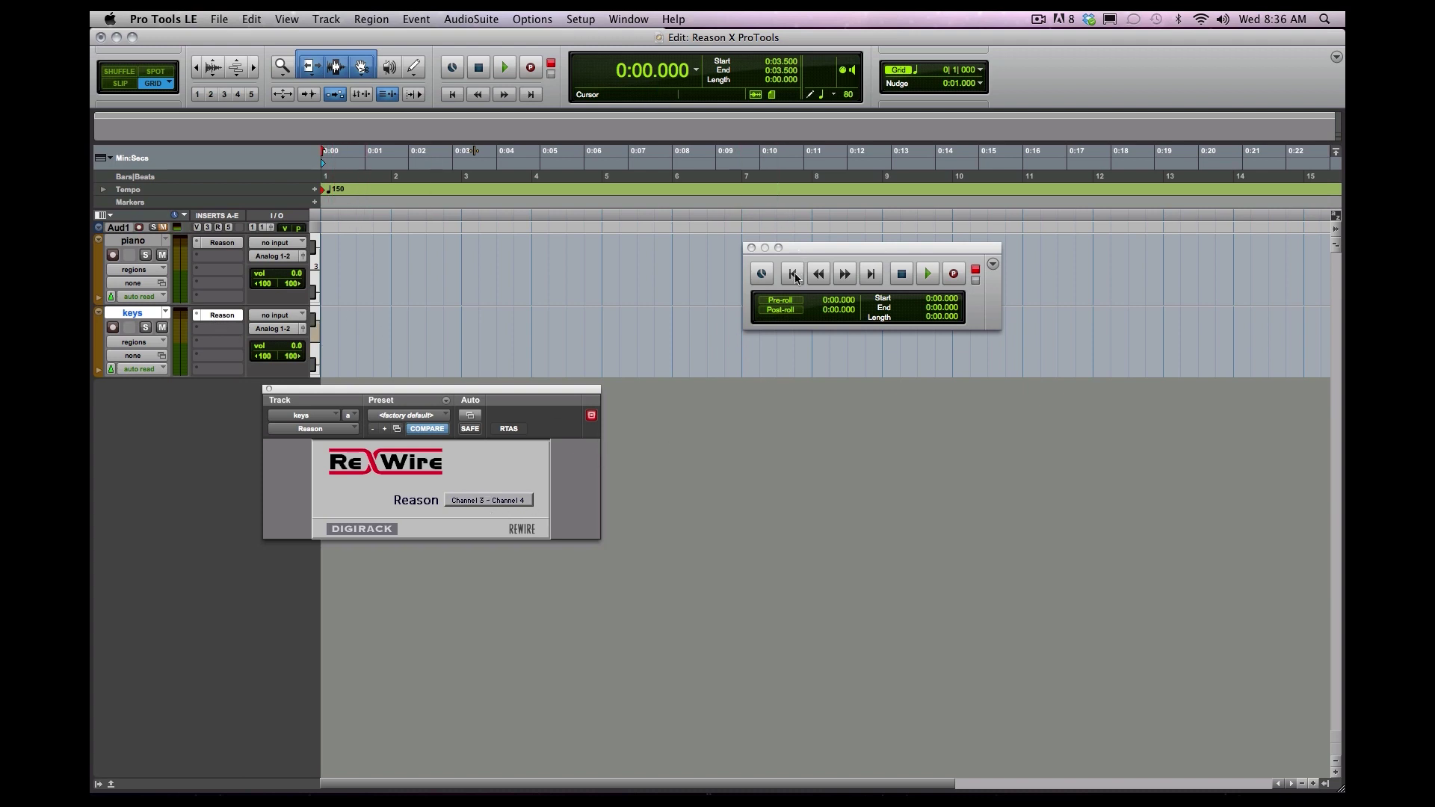
Play the session, soloing keys then piano before unsoloing both, then show Reason's mixer
click(926, 276)
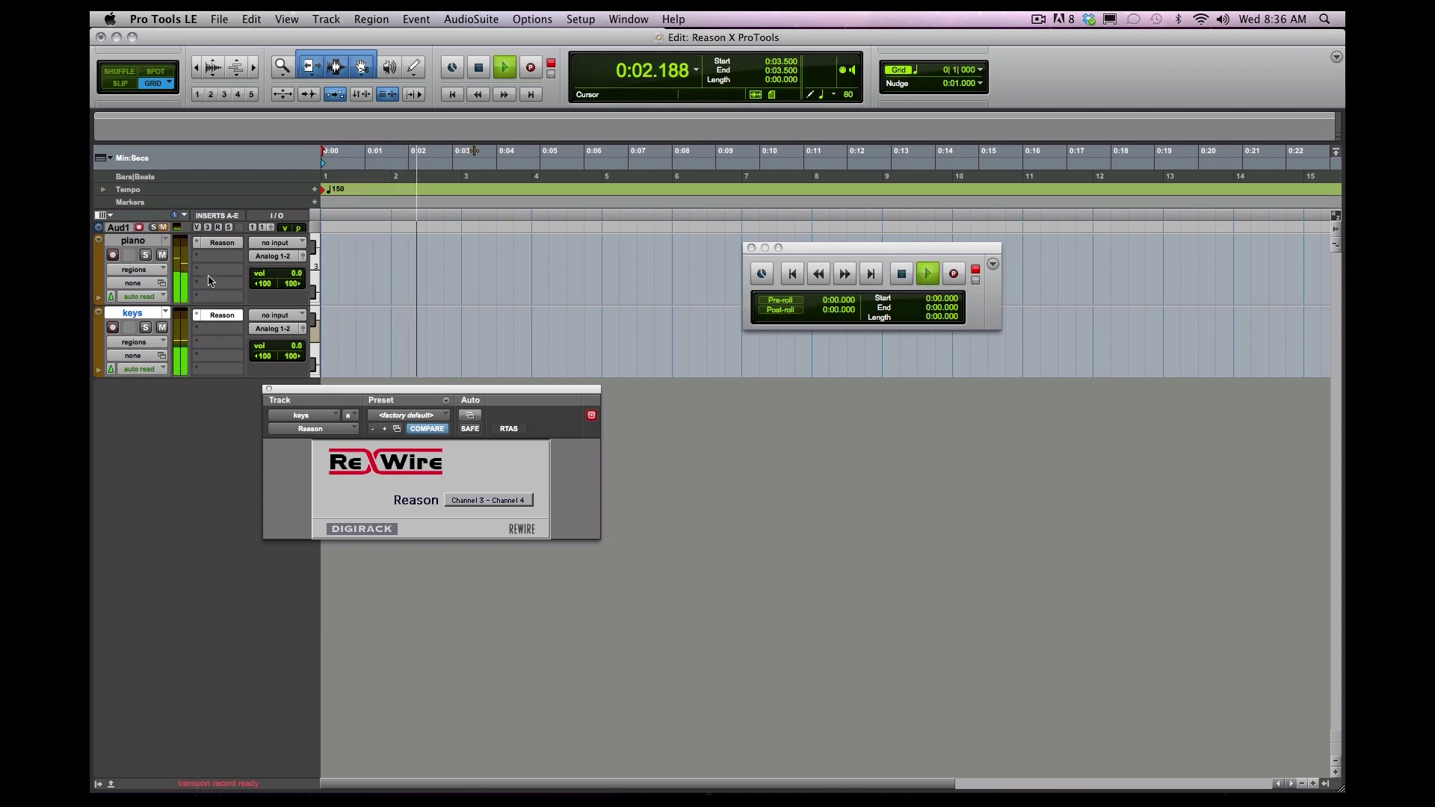
click(146, 327)
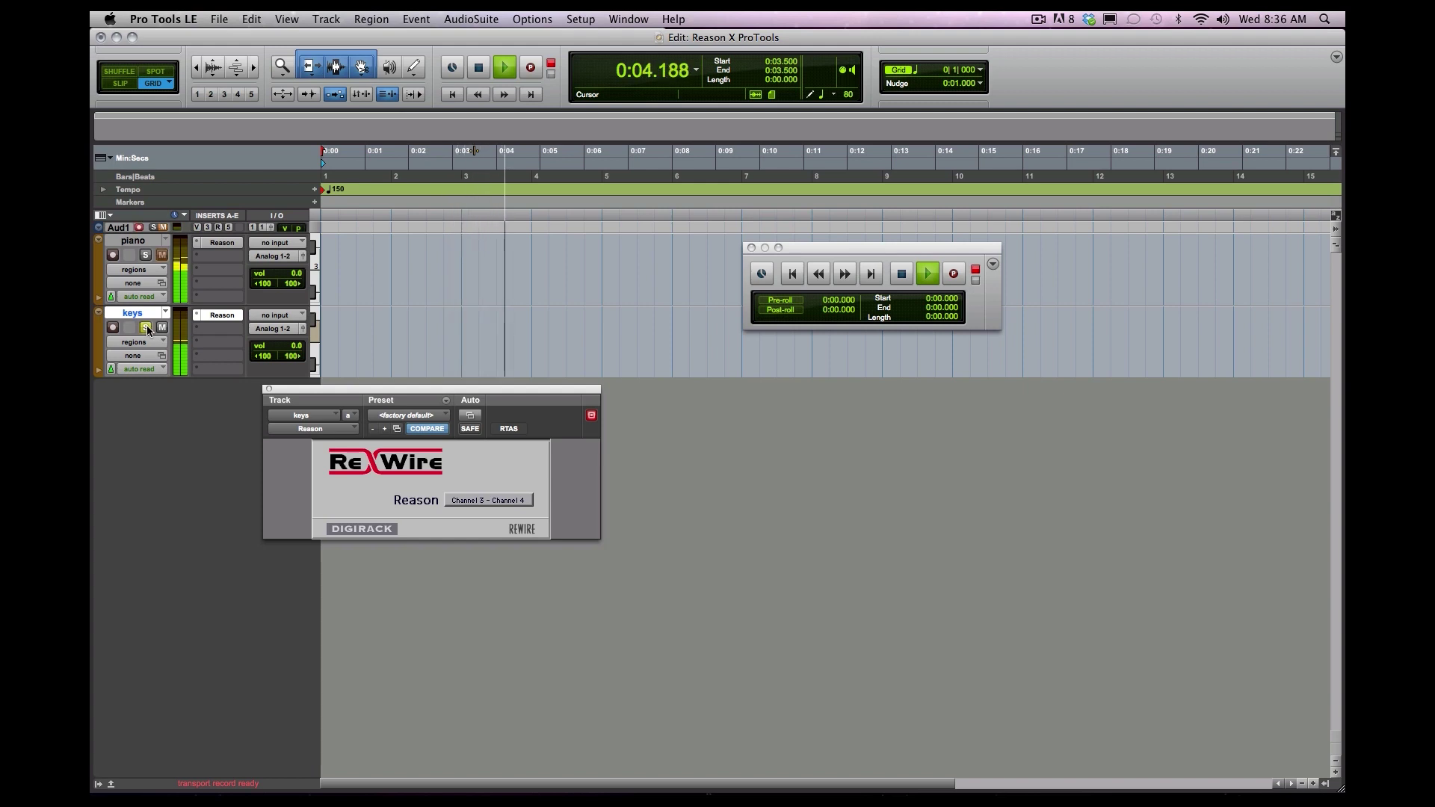
click(145, 327)
click(146, 255)
click(145, 255)
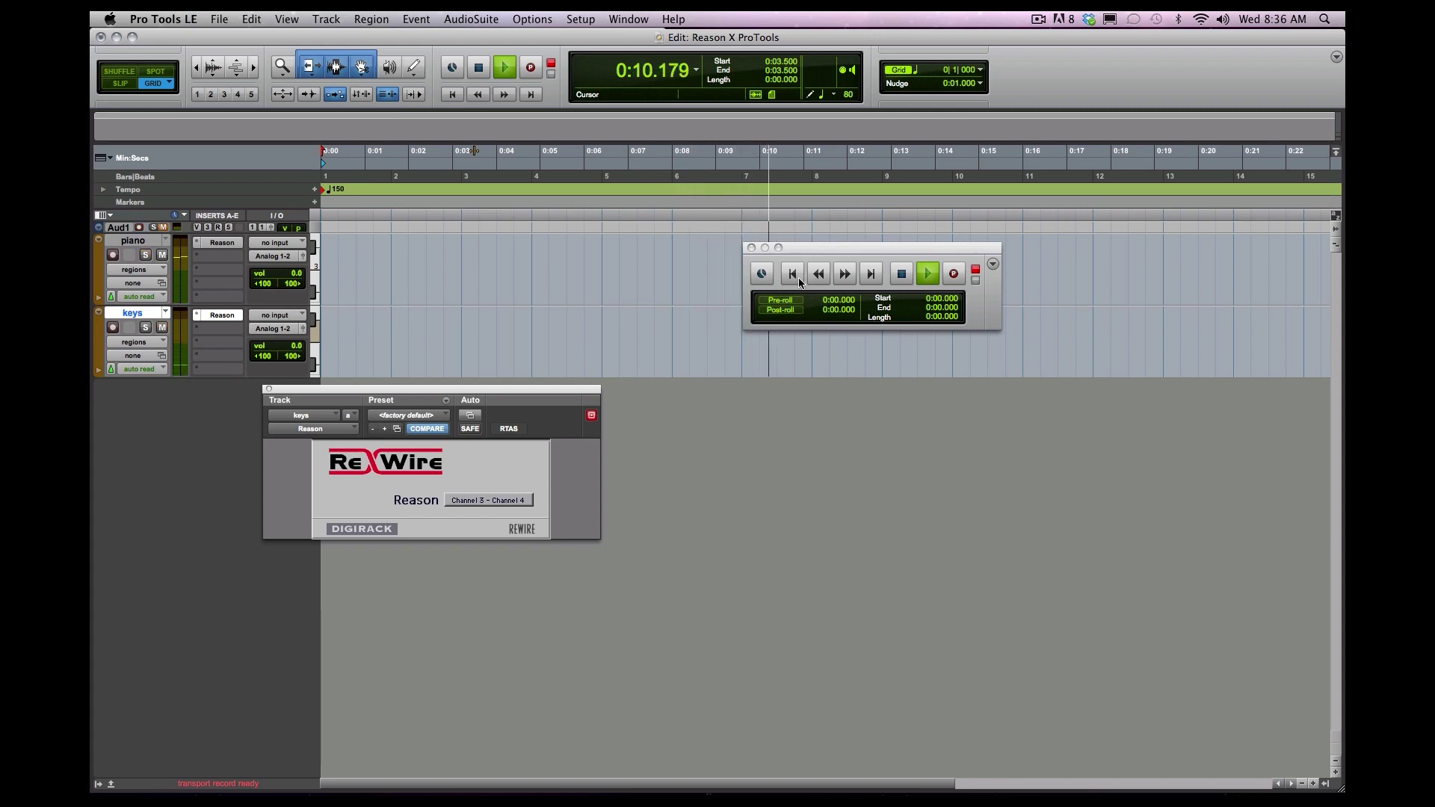
click(914, 761)
key(F5)
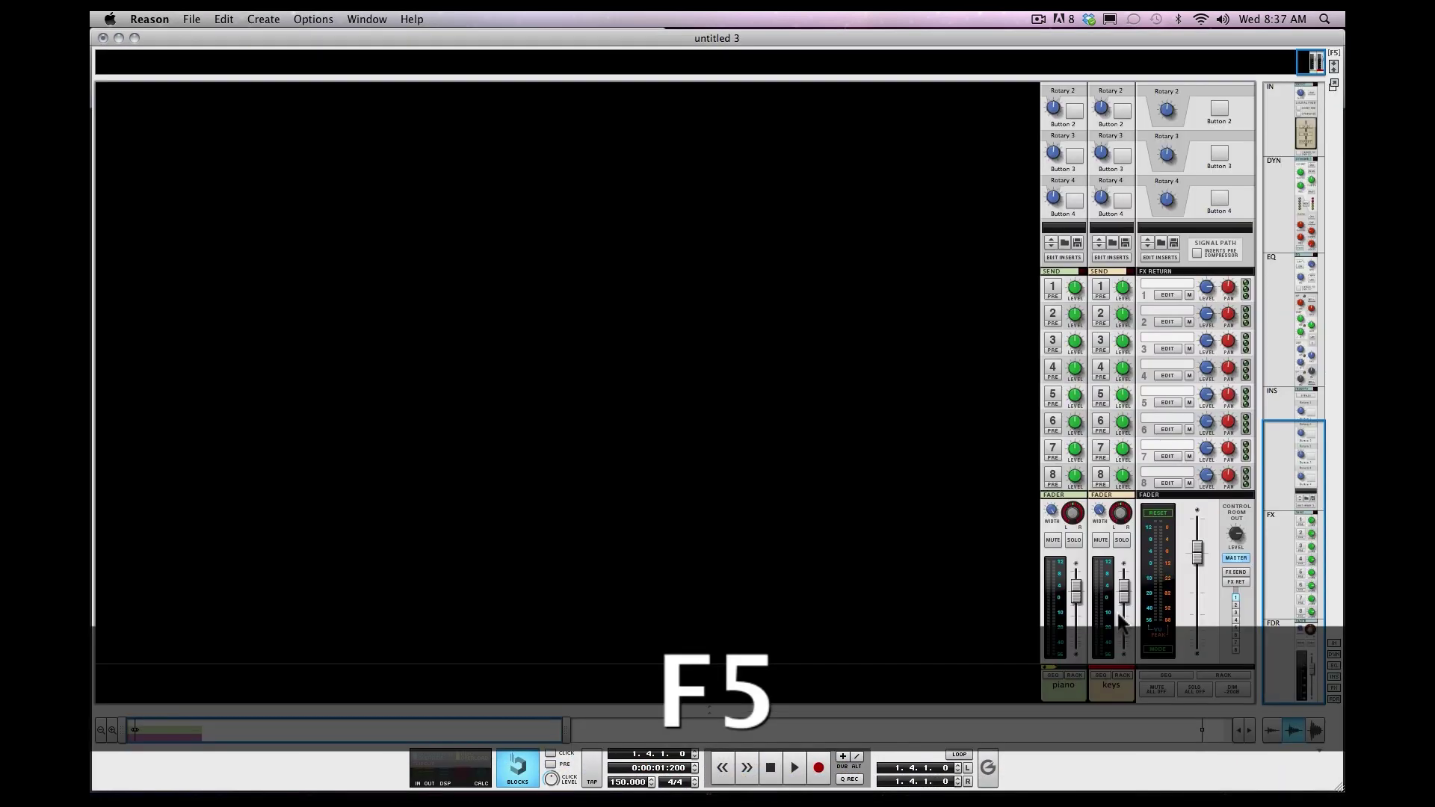
Pull the piano fader down a little, turn on its HPF, and return to the sequencer with F7
drag(1078, 588, 1078, 604)
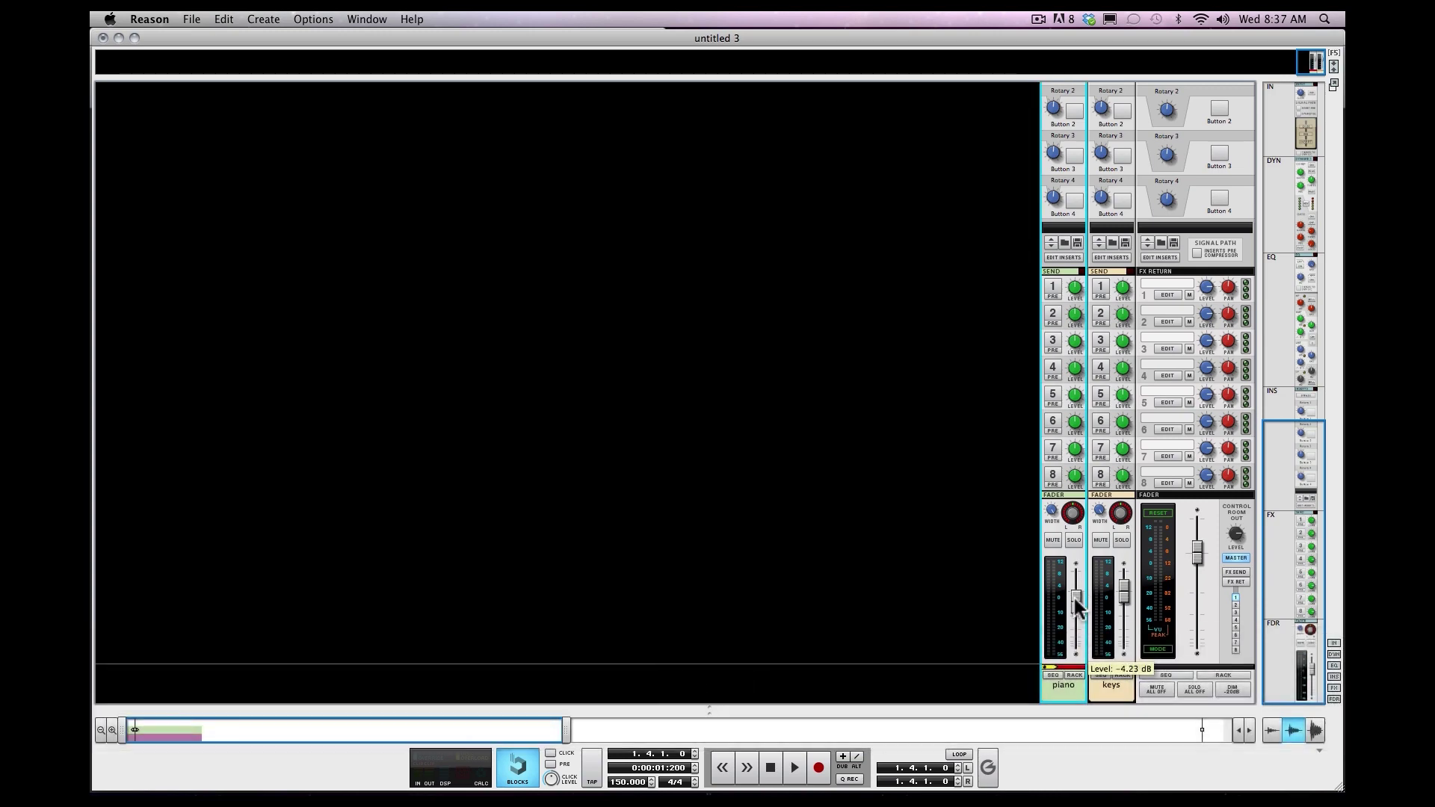
scroll(1074, 467, up, 10)
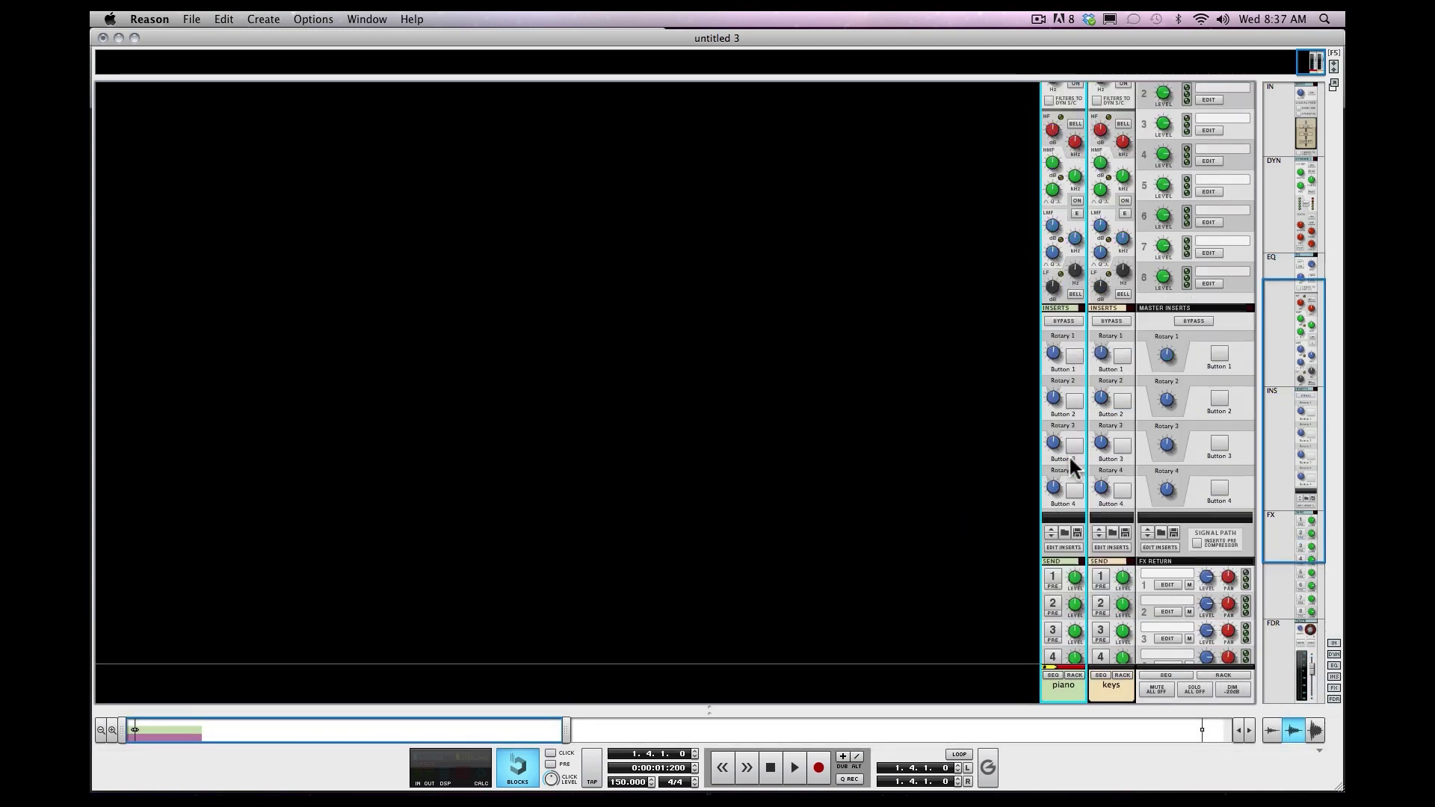
scroll(1077, 233, up, 7)
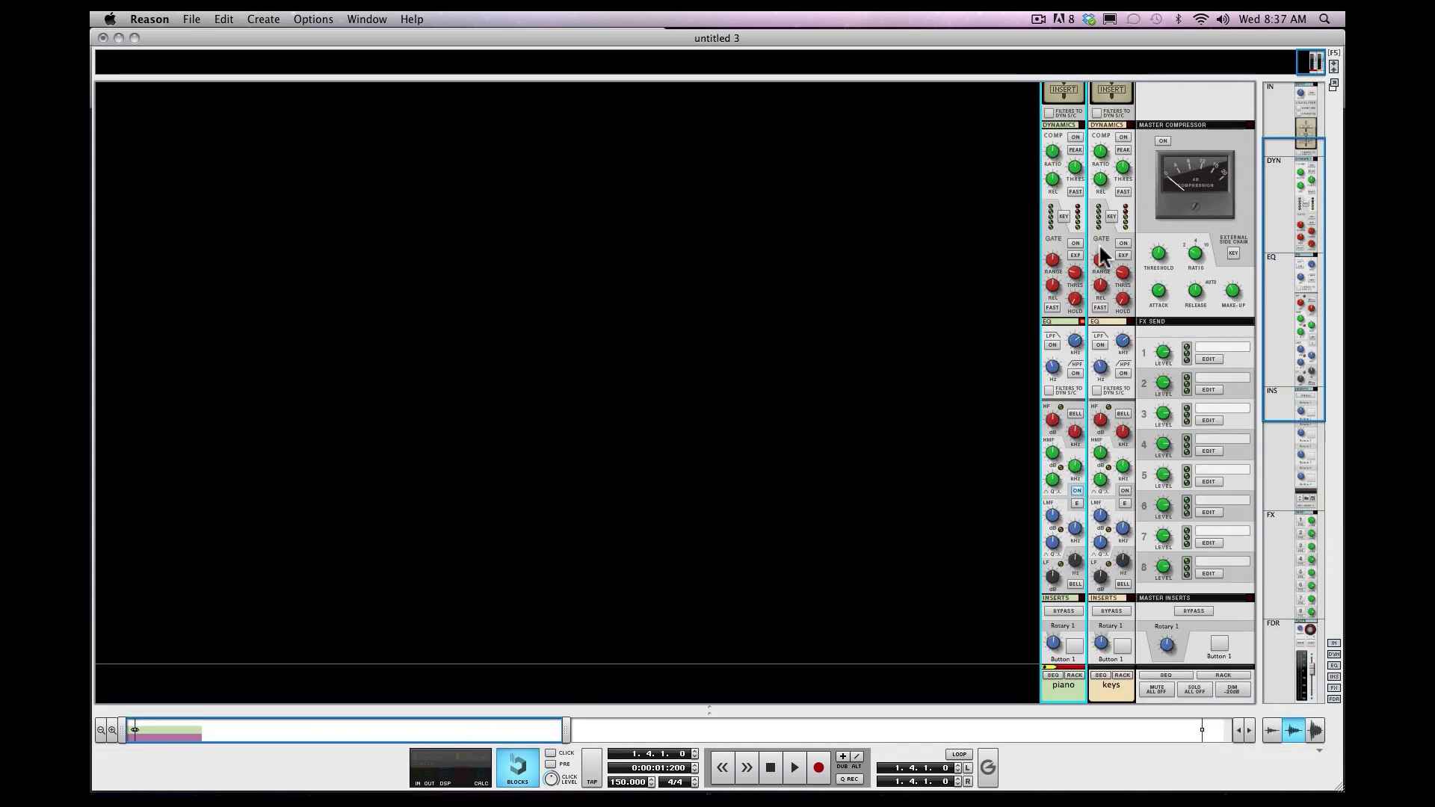
click(1074, 427)
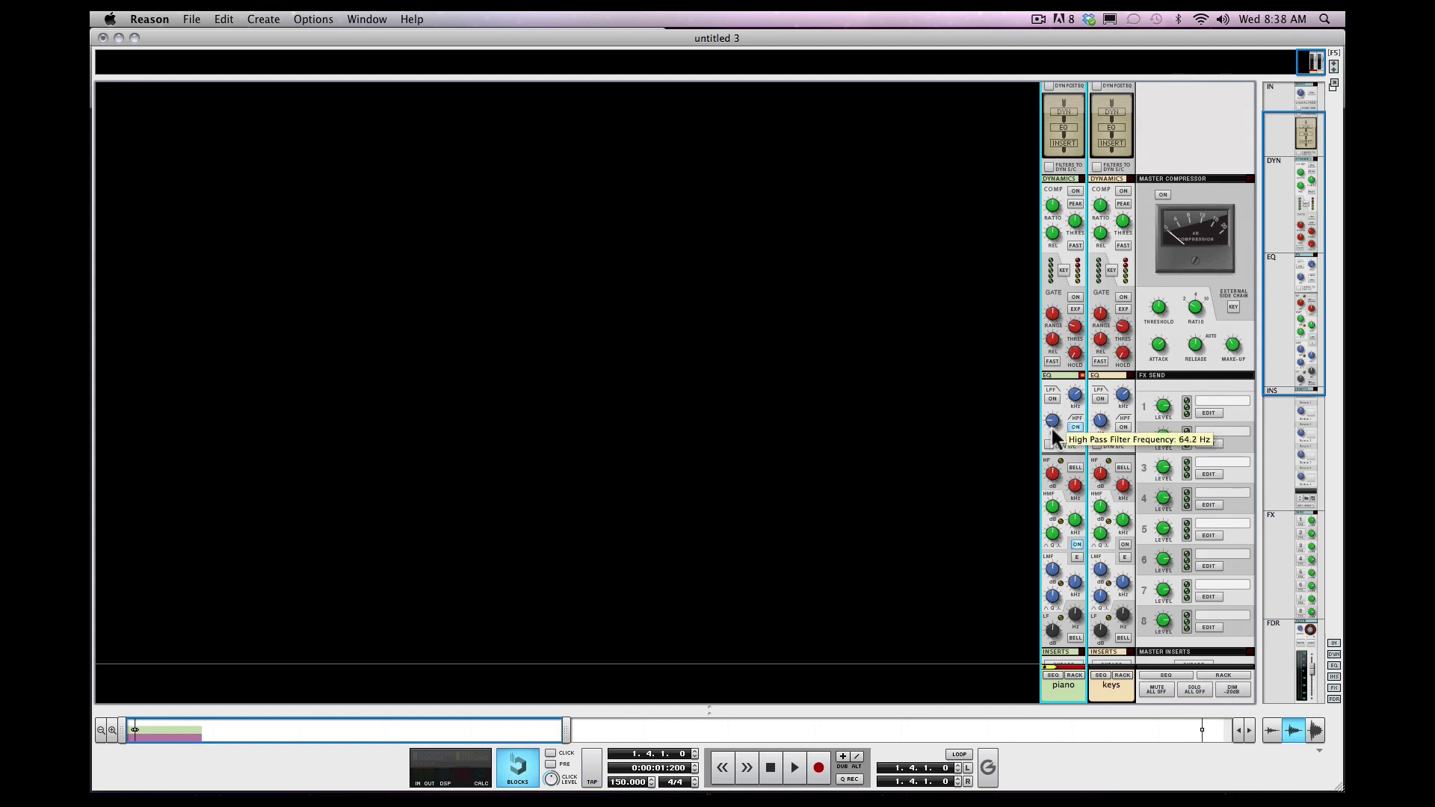
key(F7)
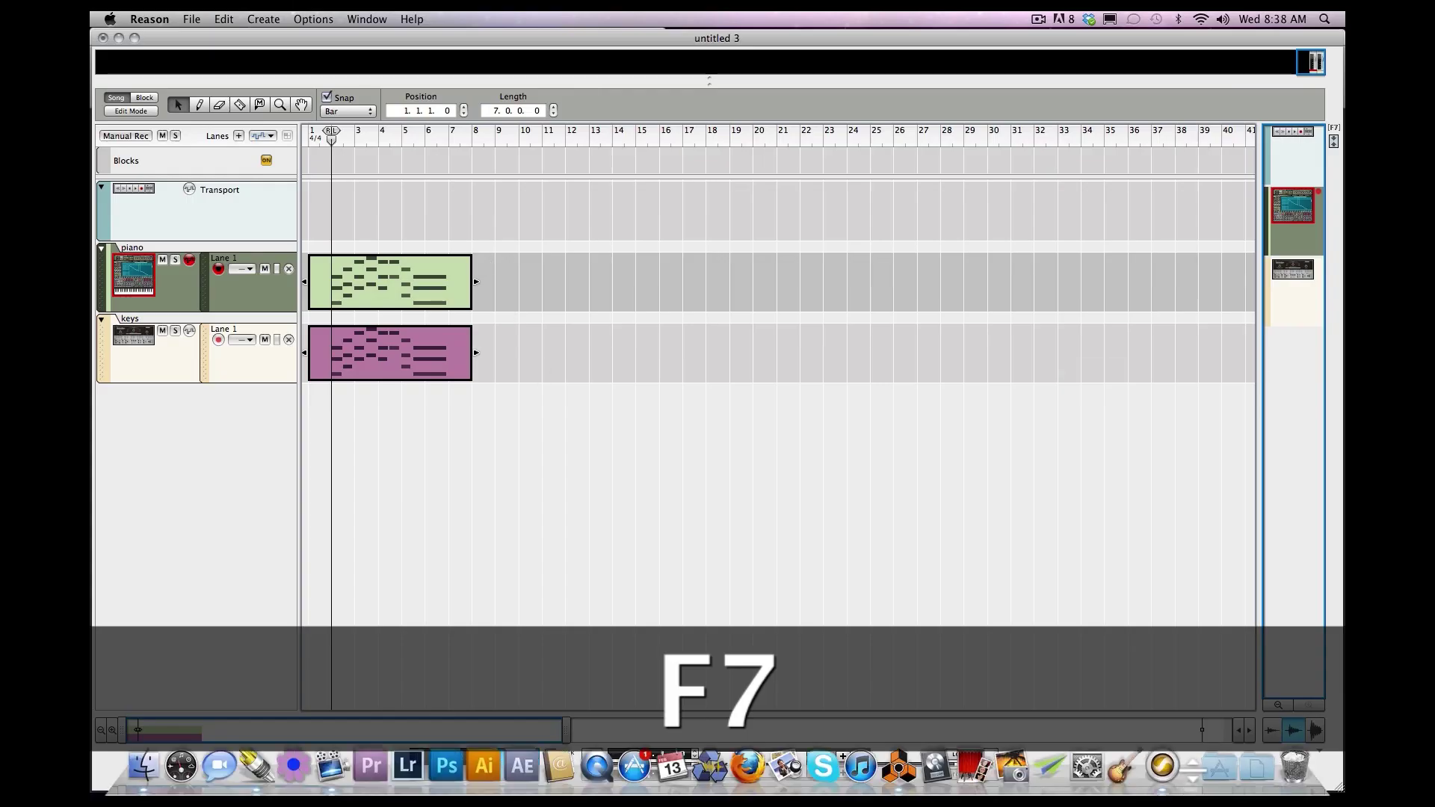
Close the reverb plug-in and add two new stereo audio tracks
click(1190, 770)
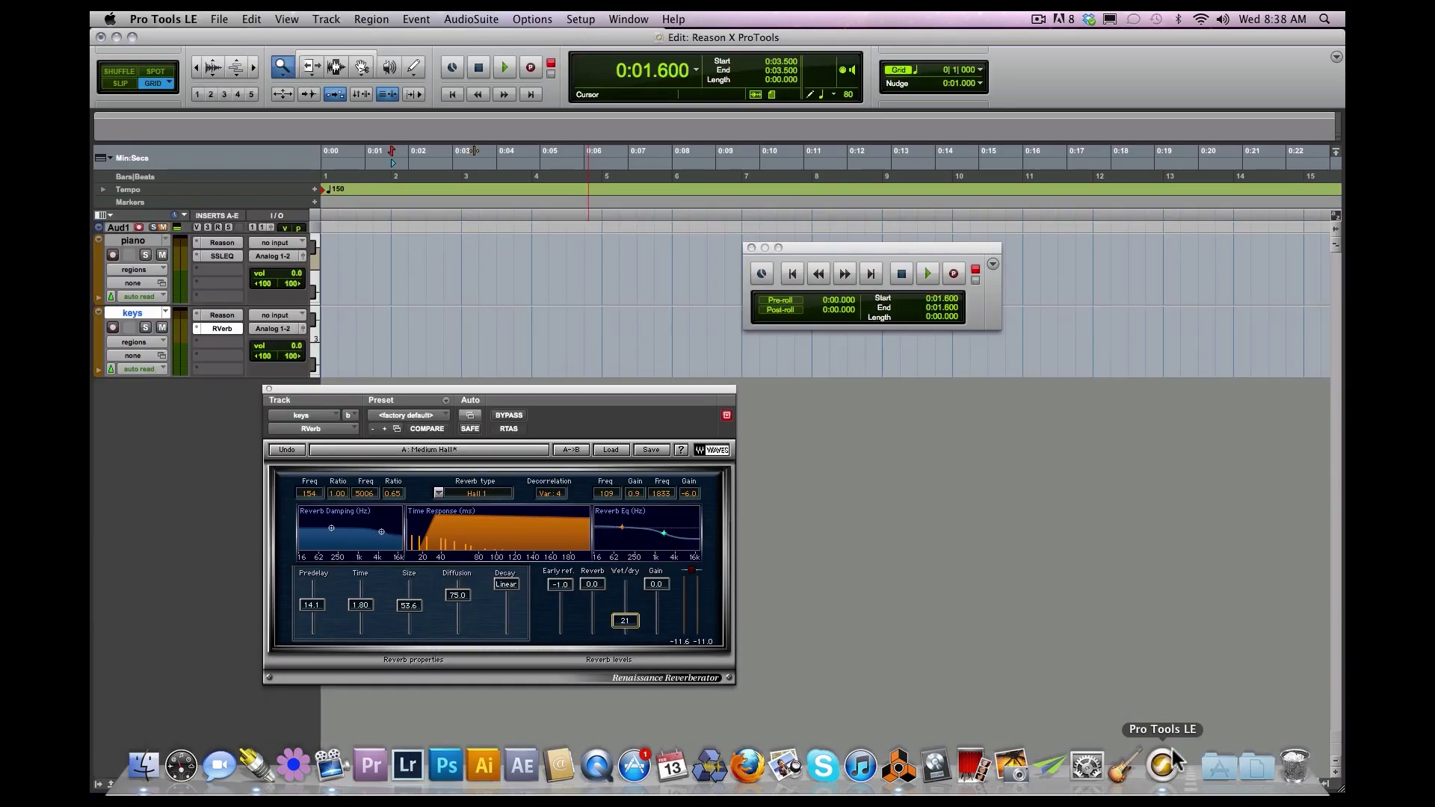
click(270, 390)
click(326, 18)
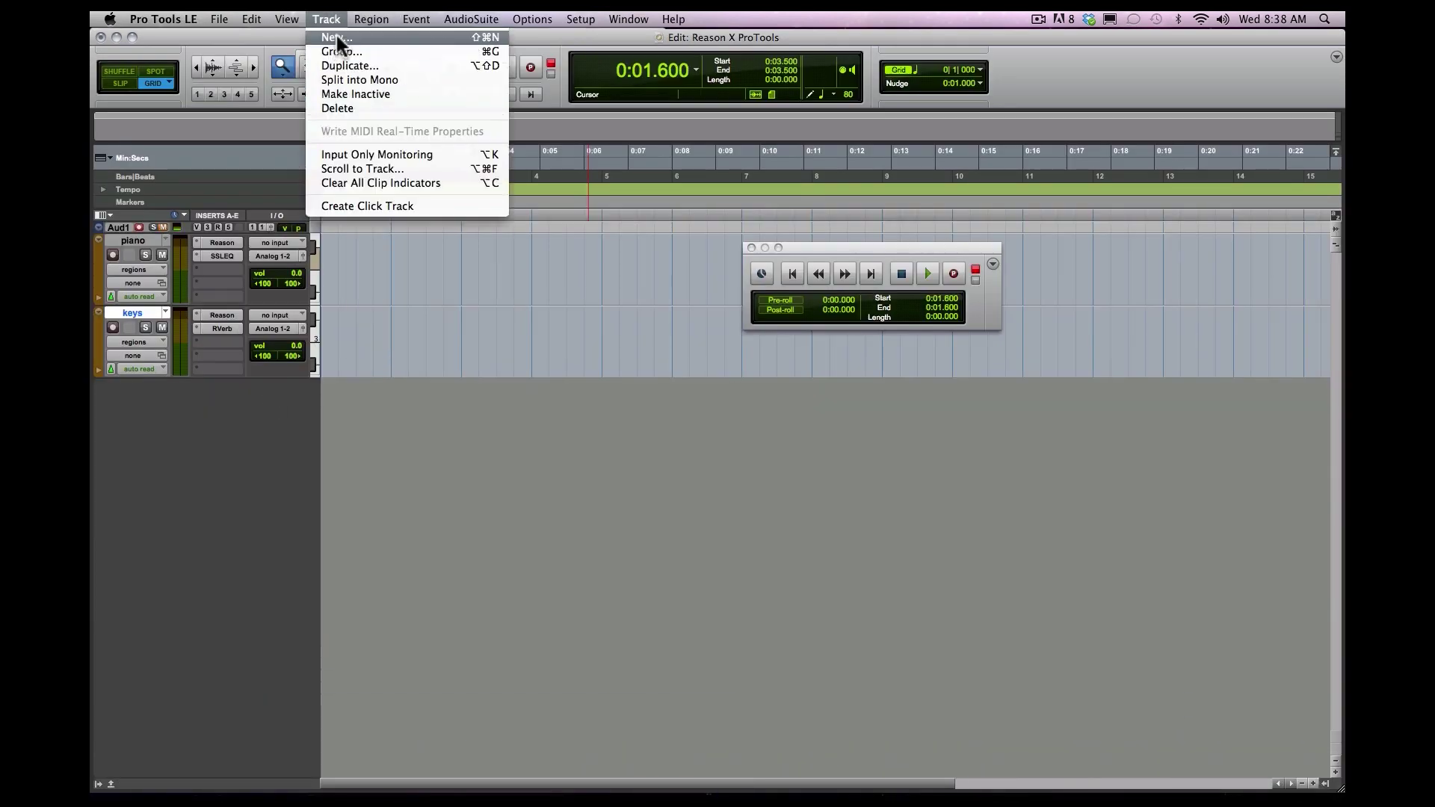
click(335, 36)
click(656, 286)
click(648, 303)
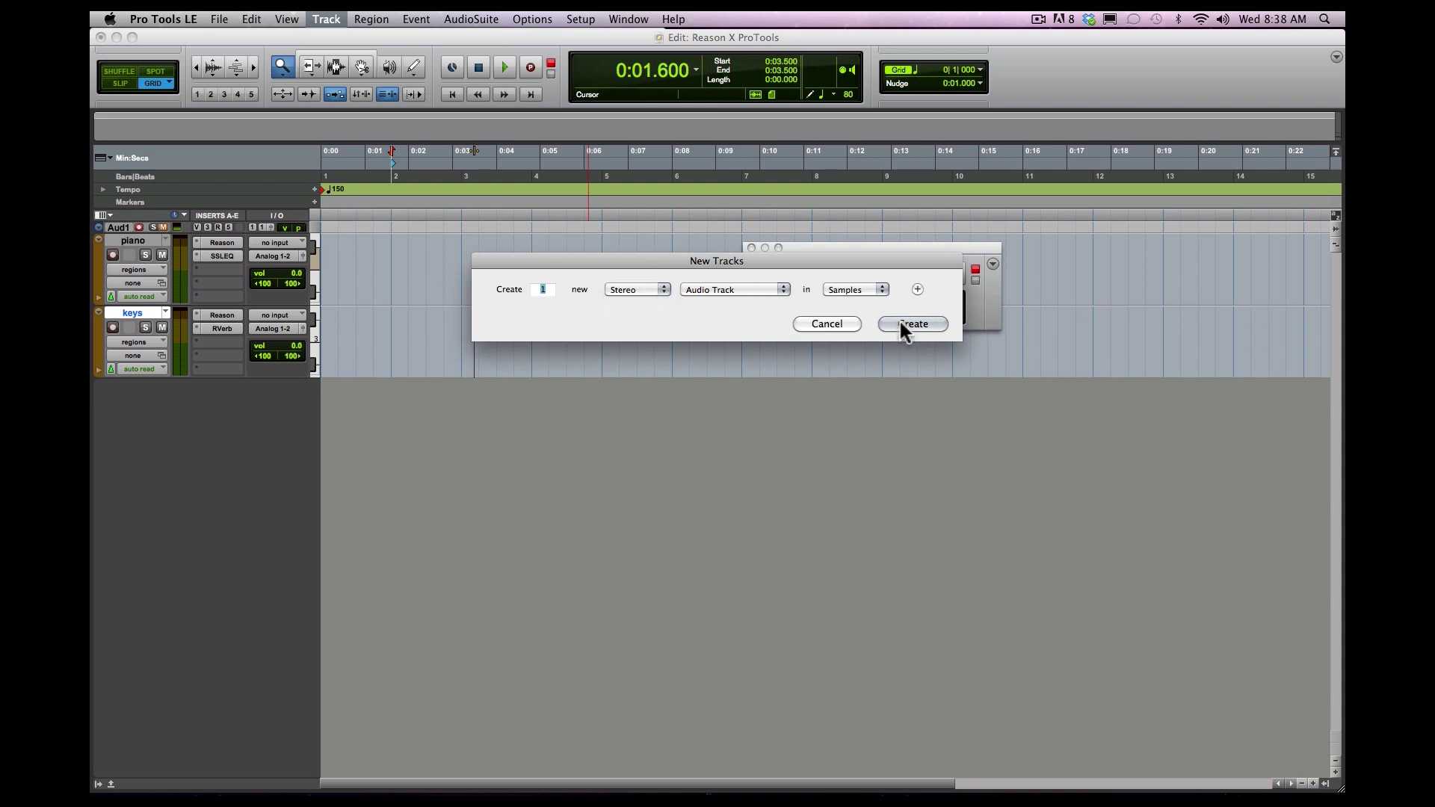
text(2)
key(Return)
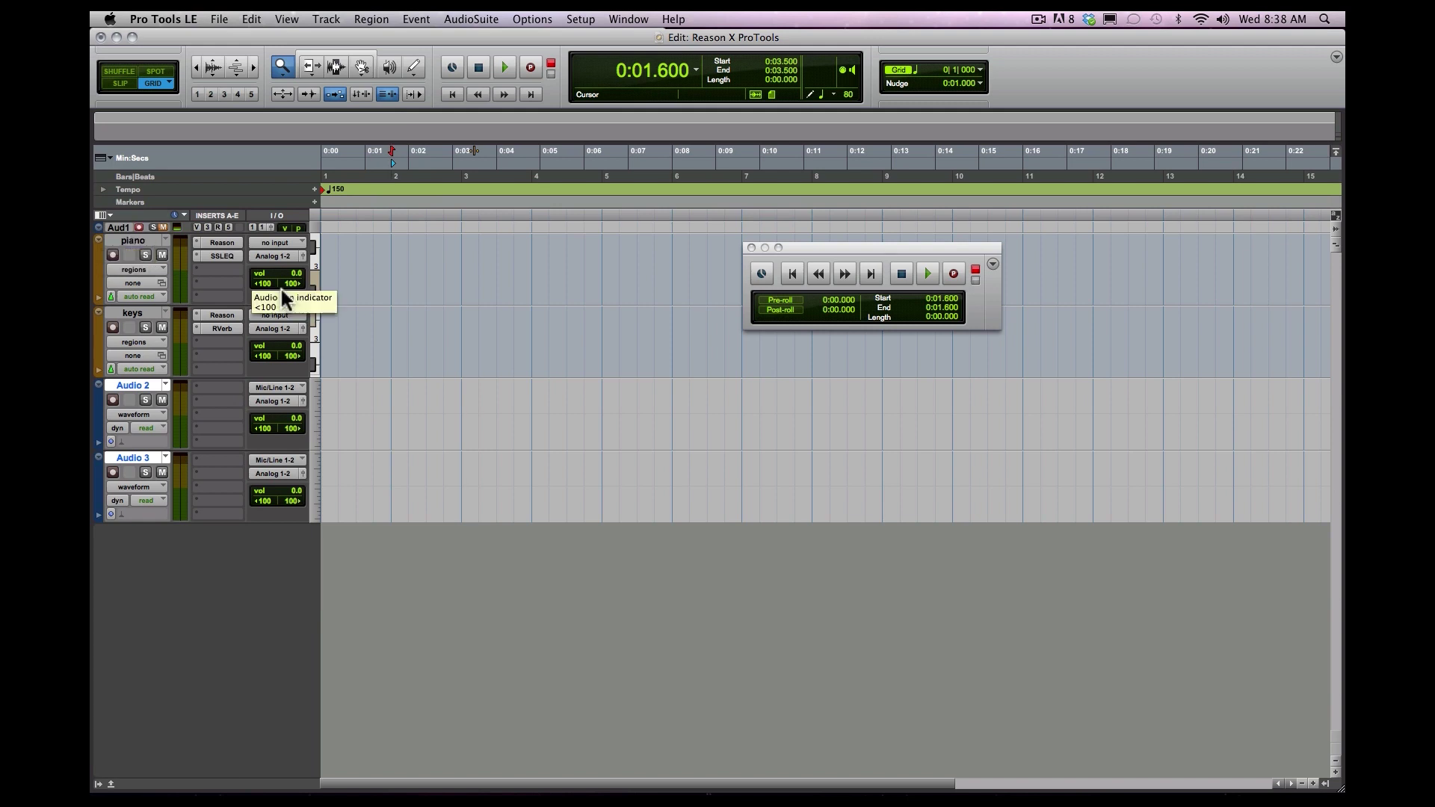
Route the piano track output to Bus 1-2 and the keys track output to Bus 3-4
click(294, 255)
mouse_move(297, 266)
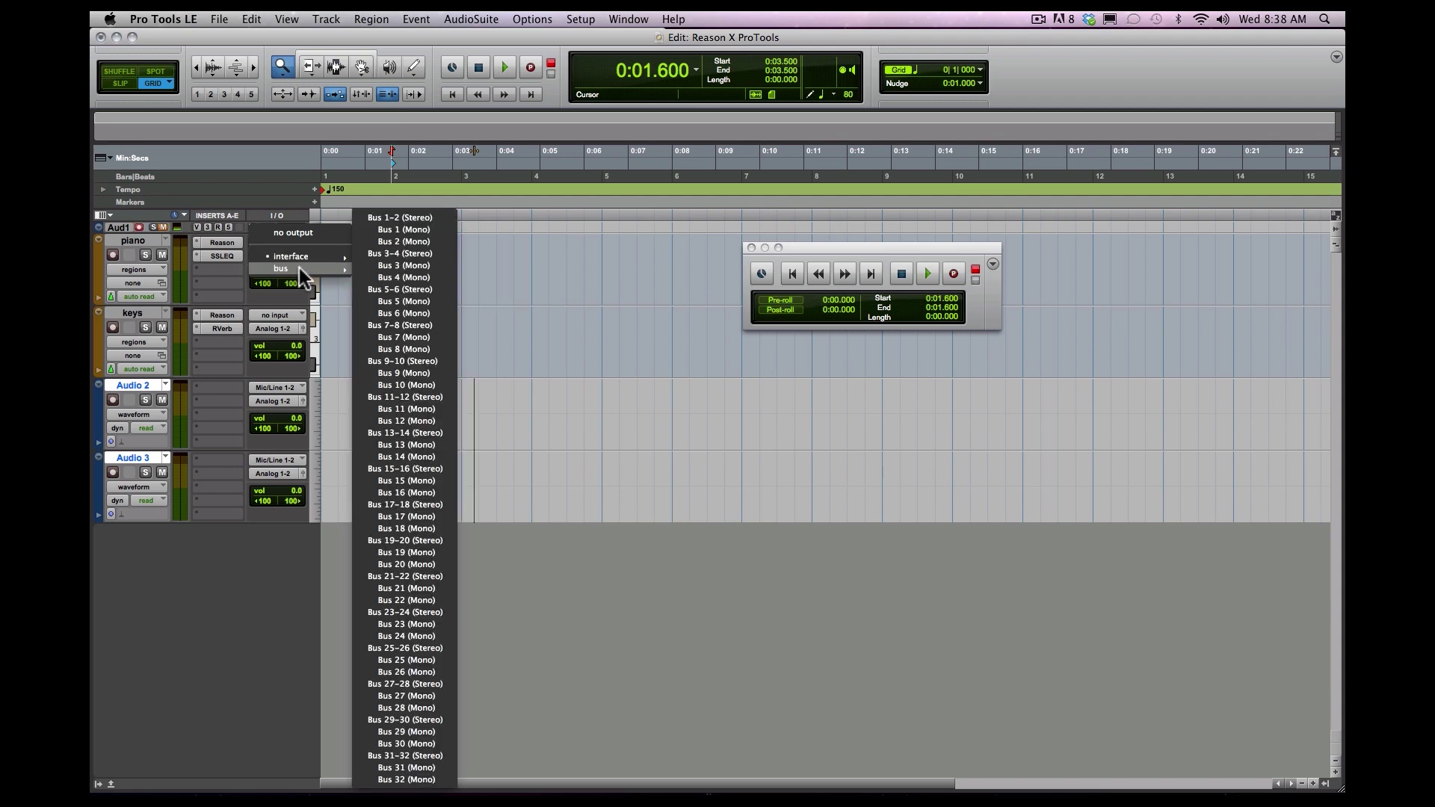
click(397, 217)
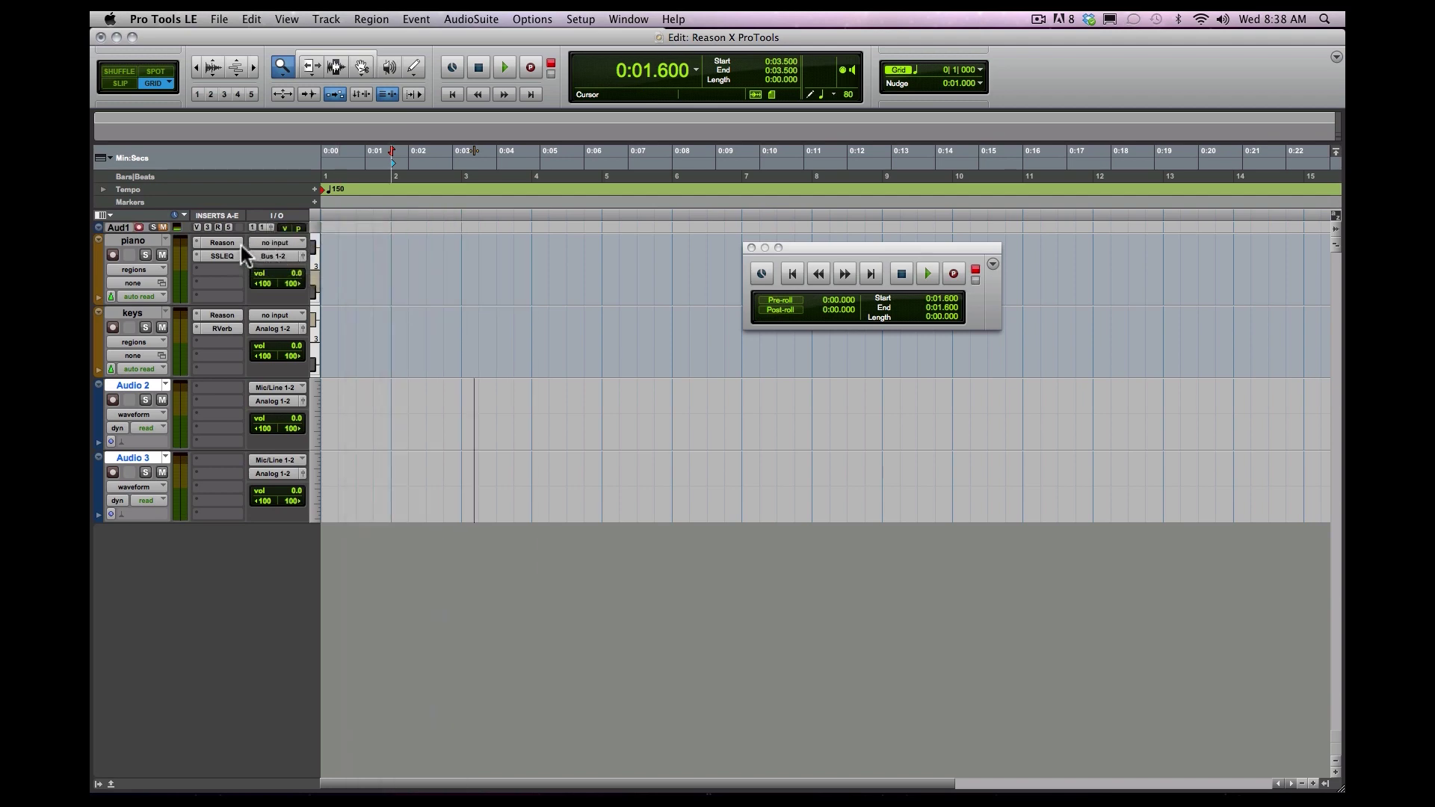
click(234, 242)
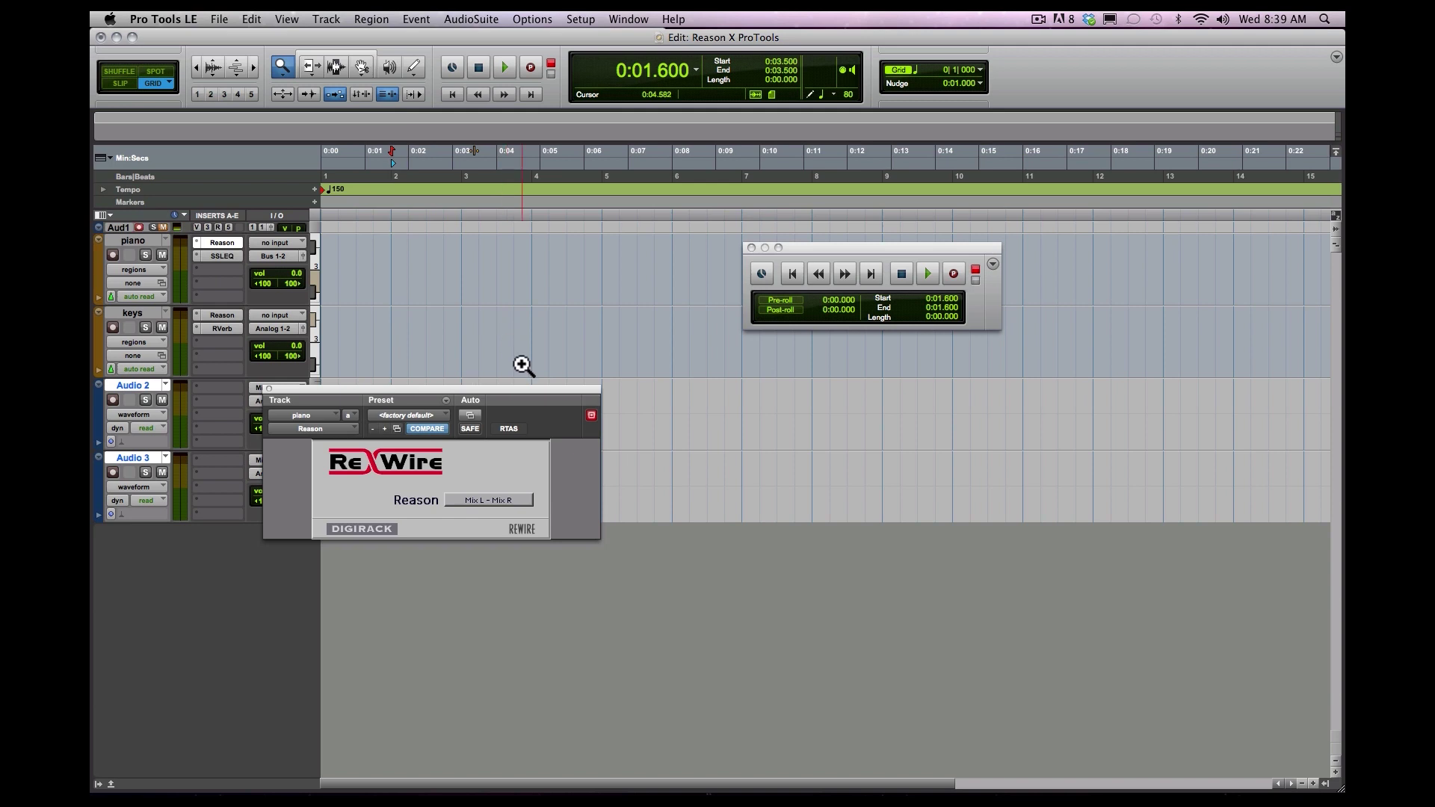
click(269, 389)
mouse_move(298, 342)
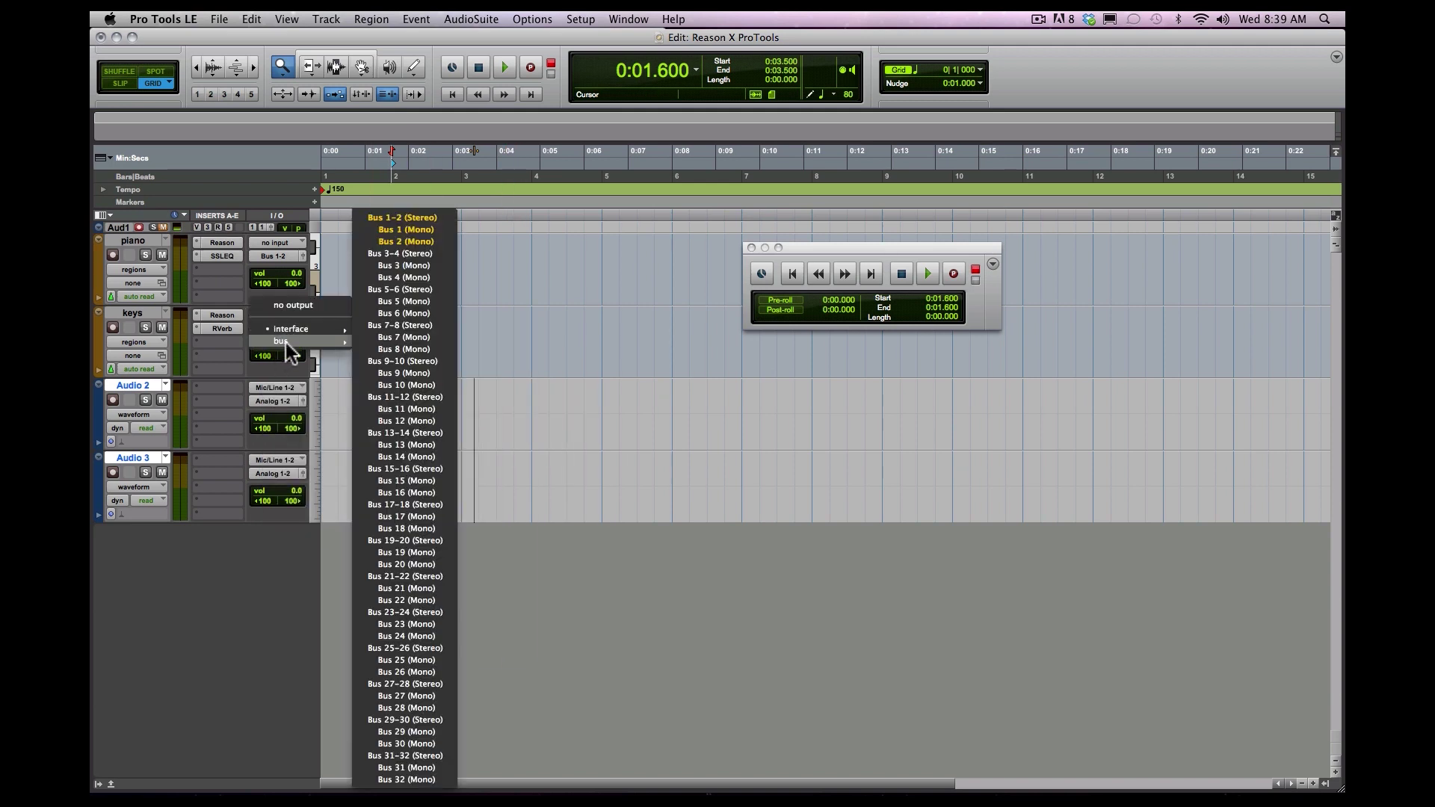
click(392, 253)
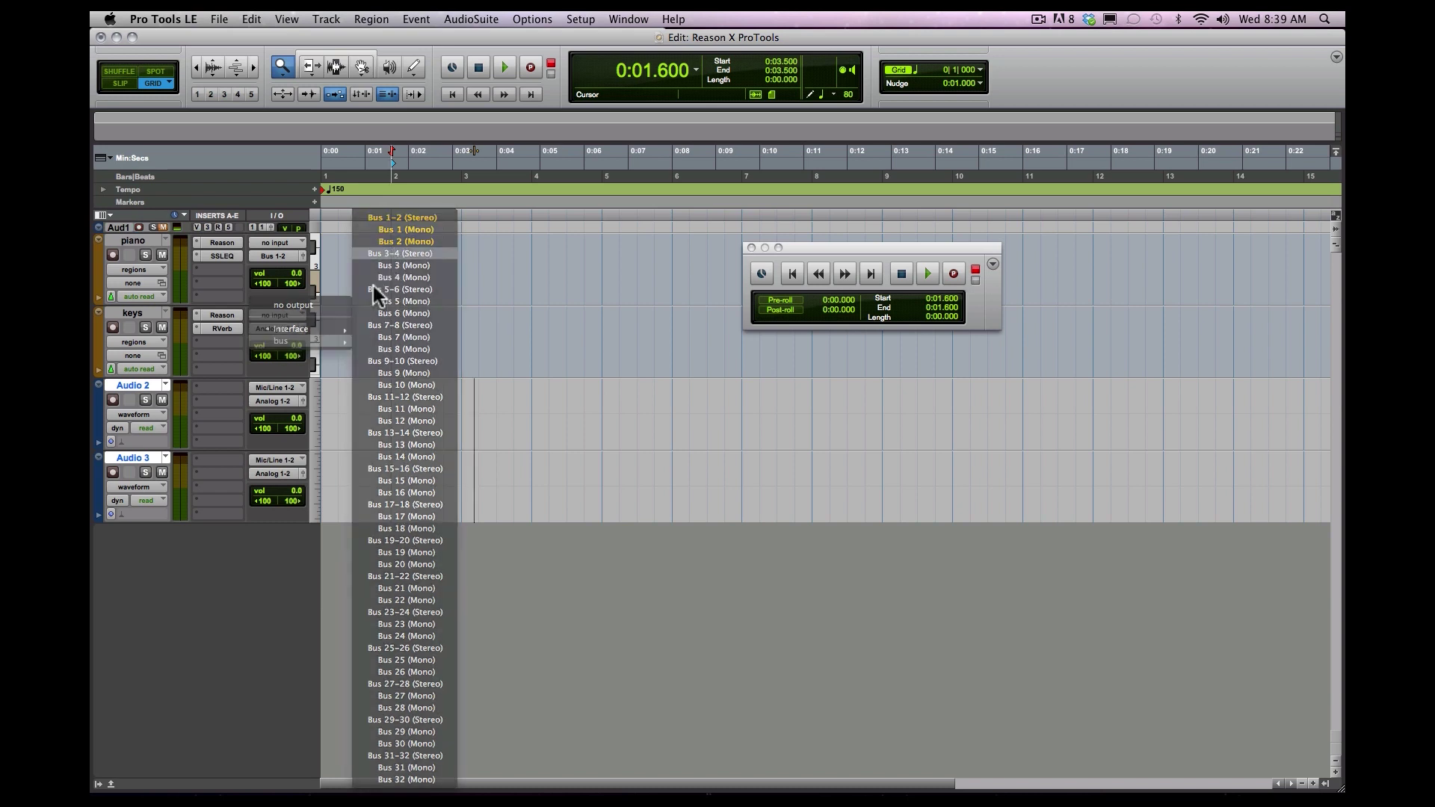
click(228, 315)
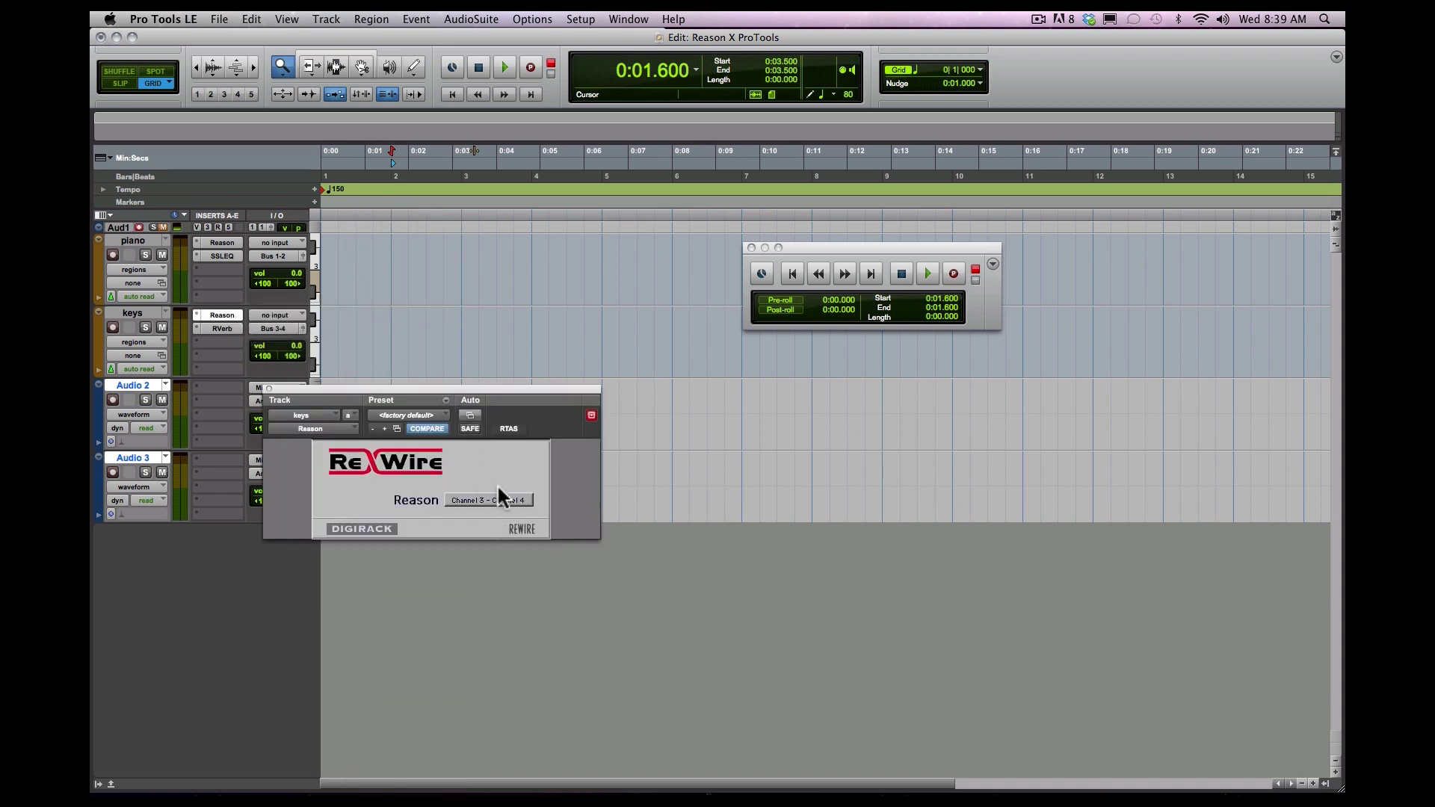
click(268, 388)
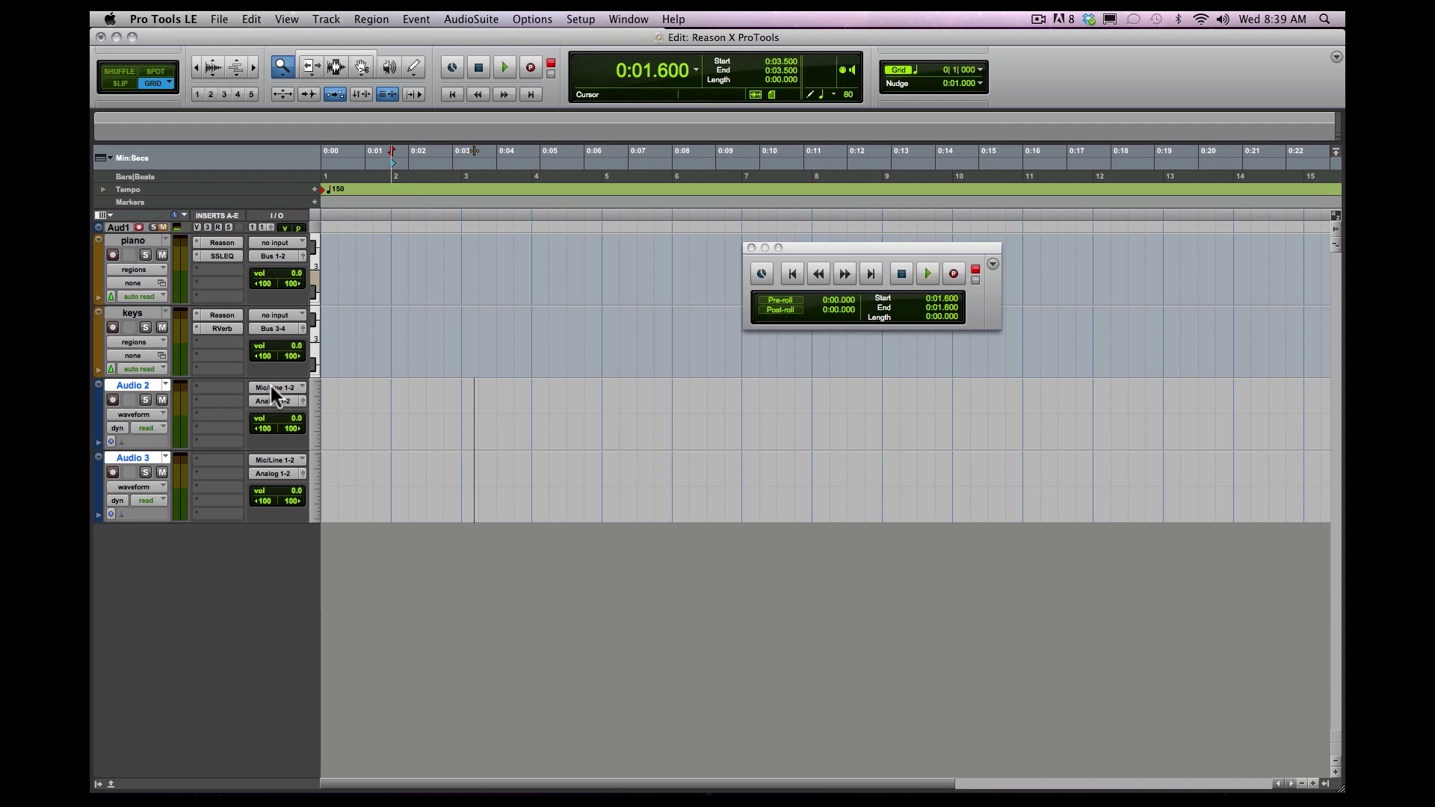
Feed Audio 2 from Bus 1-2 and put Audio 3 on Bus 3-4
click(271, 386)
mouse_move(275, 397)
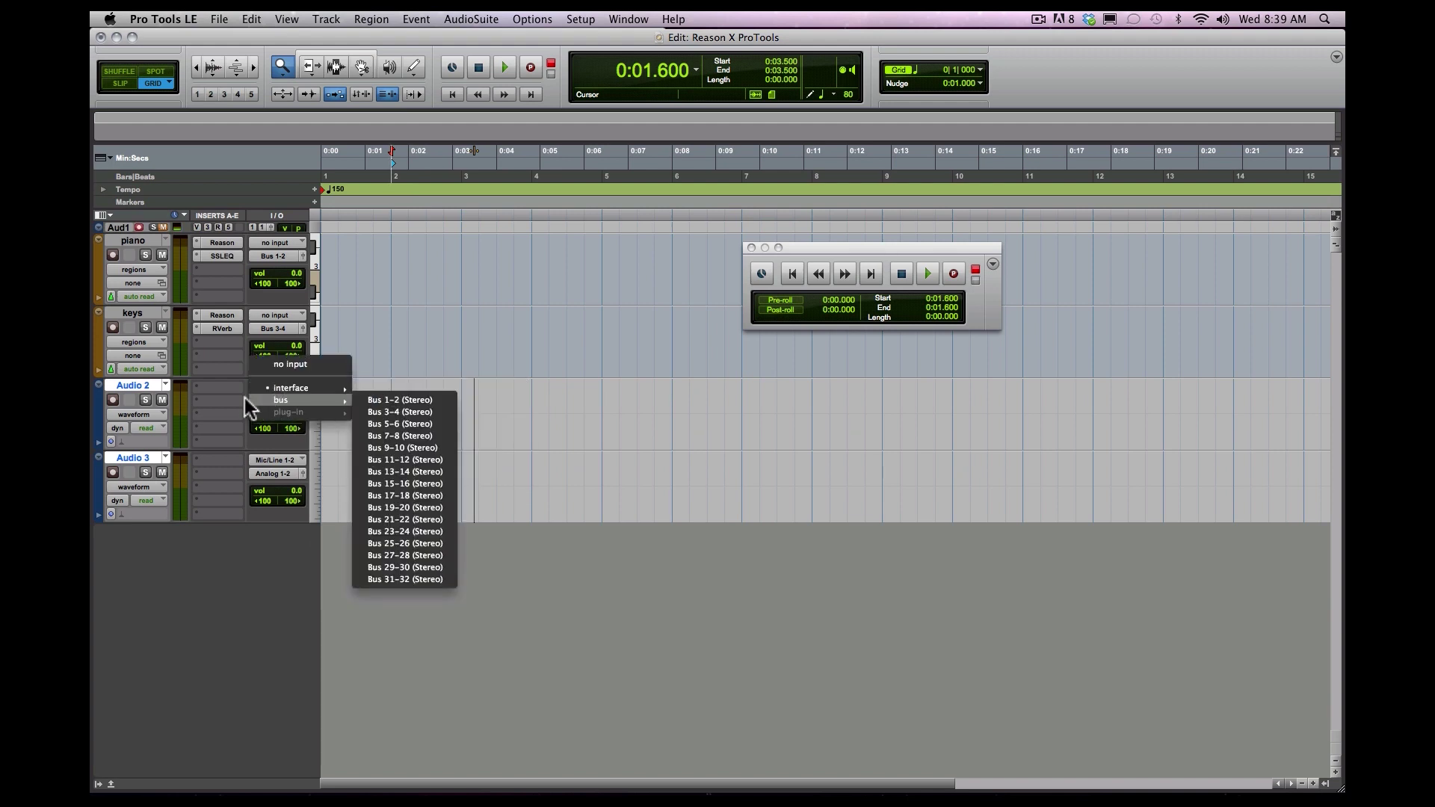
click(440, 402)
click(294, 472)
mouse_move(298, 484)
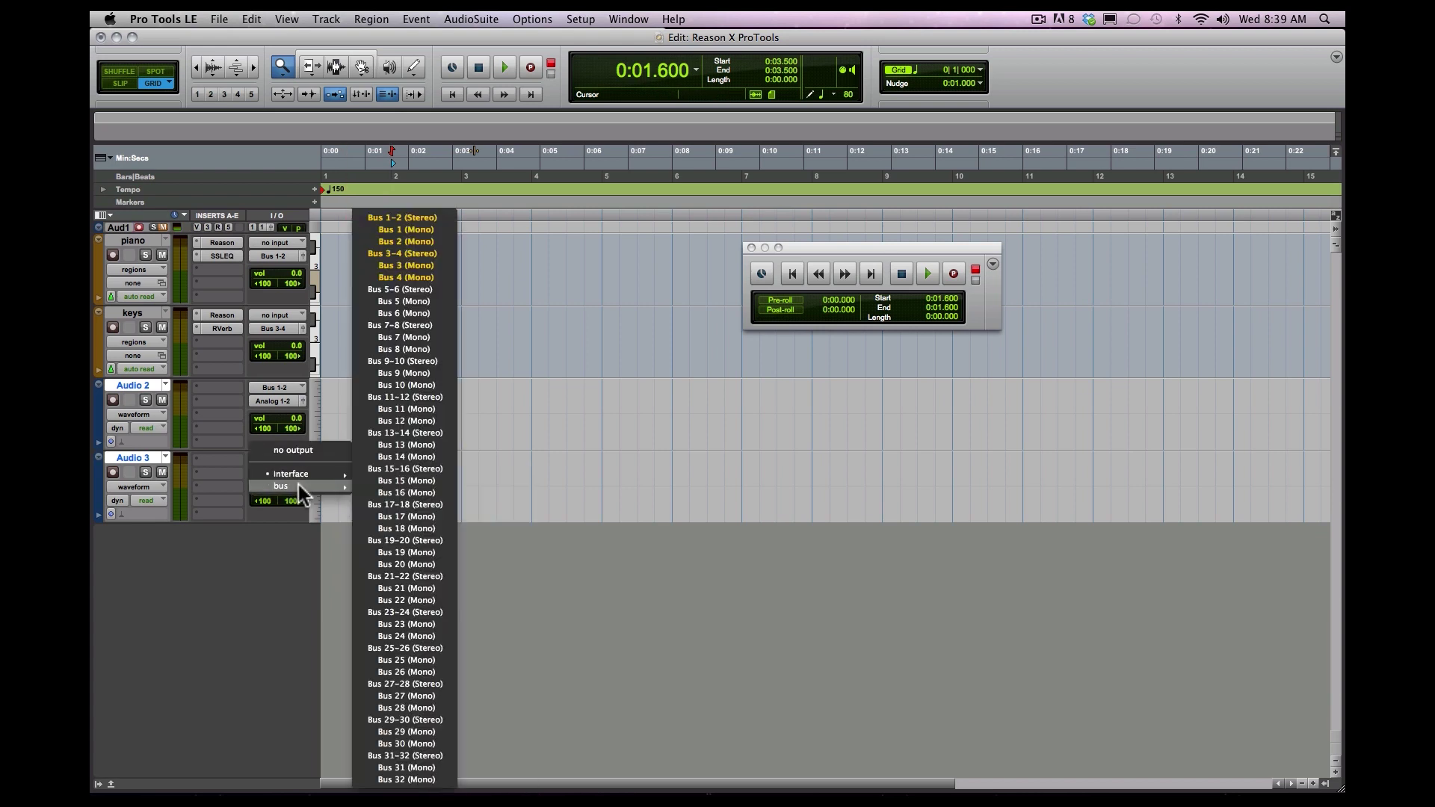
click(404, 252)
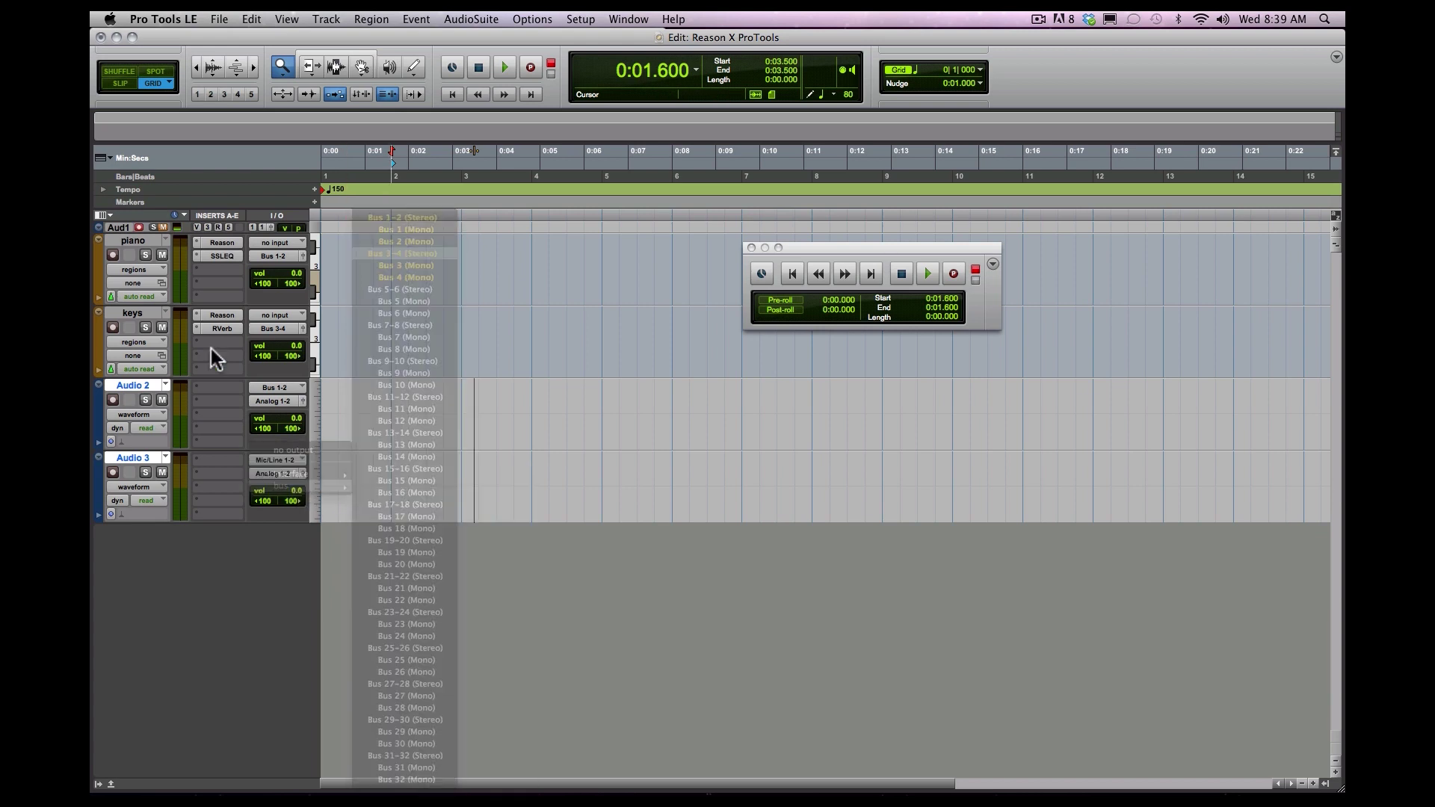
Rename Audio 2 to 'piano audio' and Audio 3 to 'keys audio'
double_click(137, 383)
text(pi)
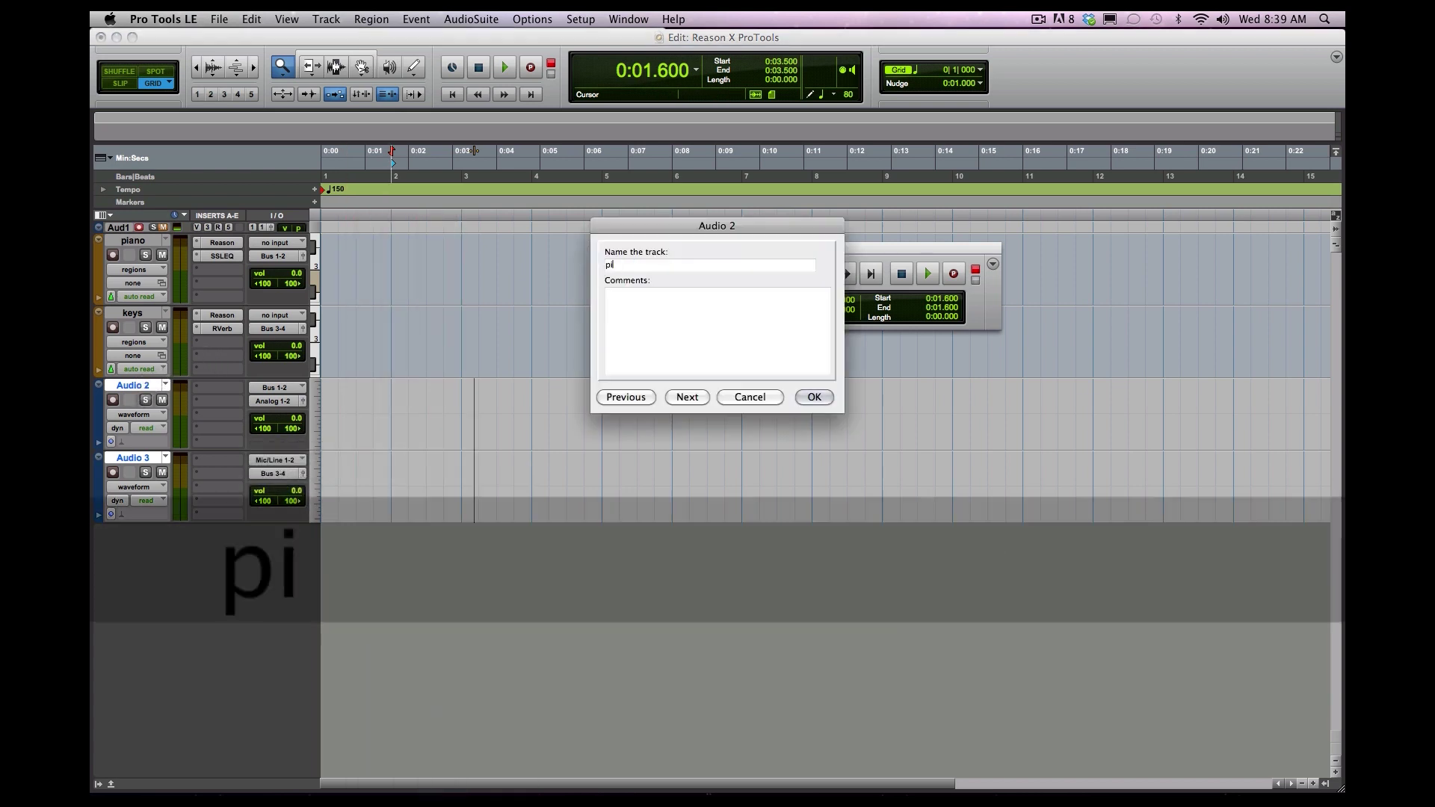
text(ano audio)
key(Return)
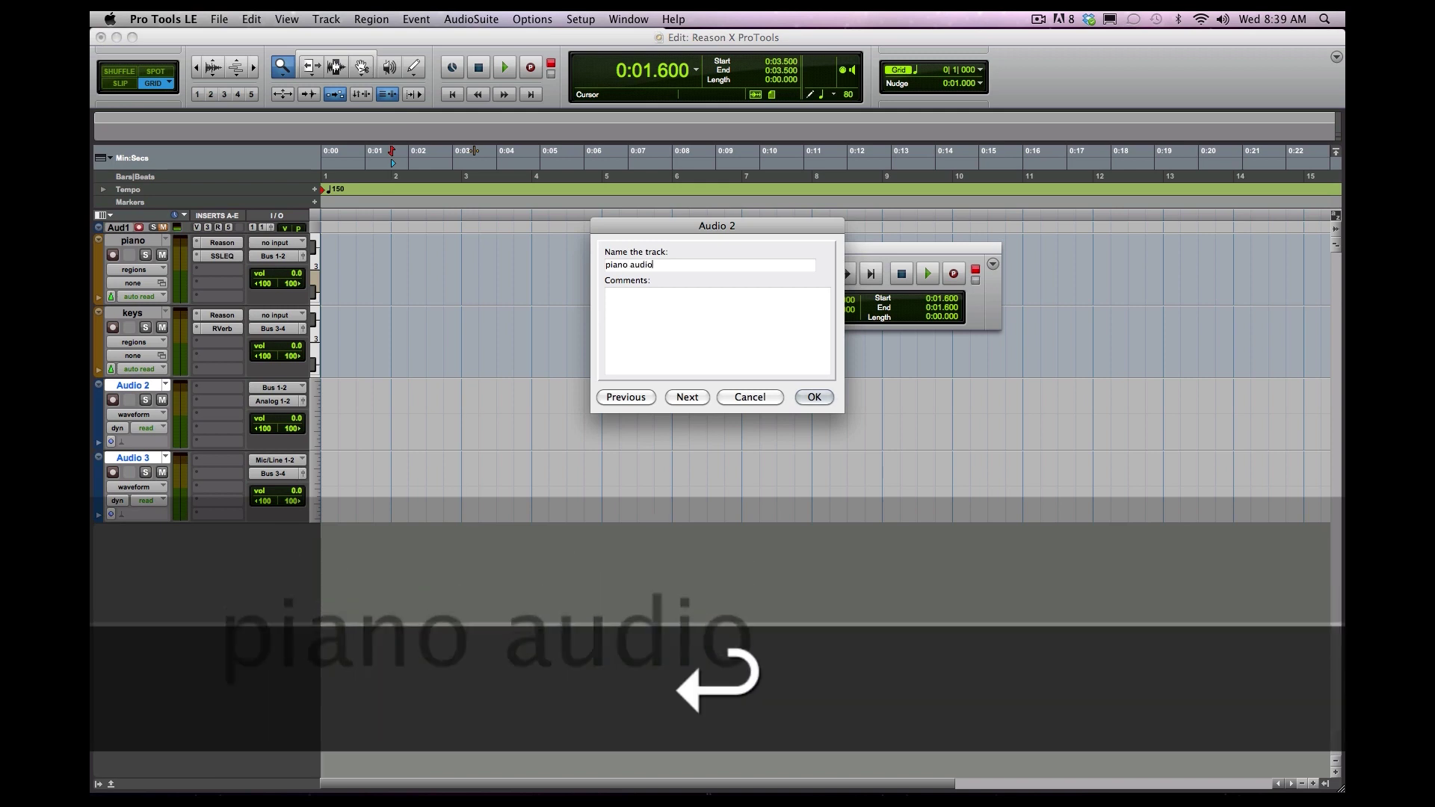
double_click(135, 458)
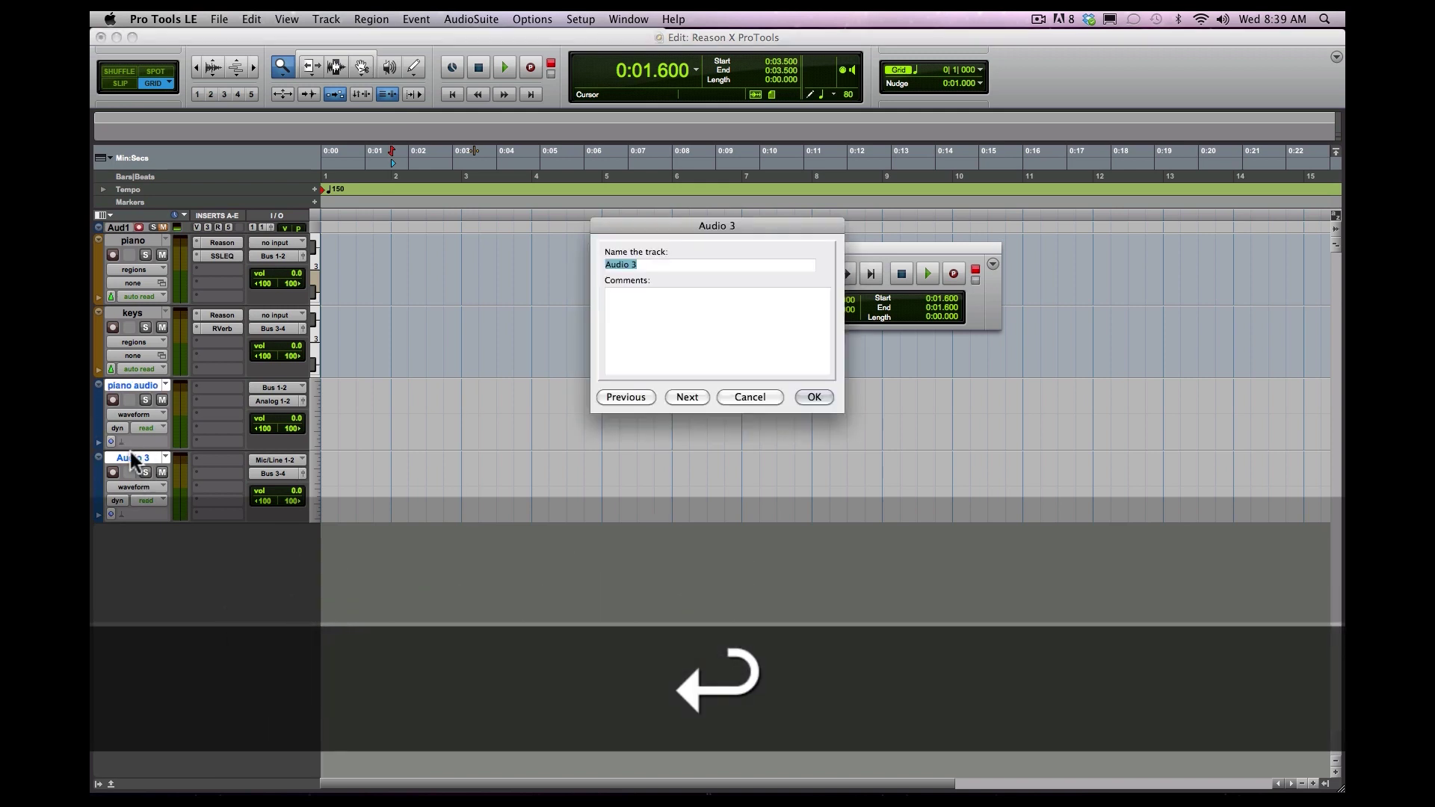
text(keys audio)
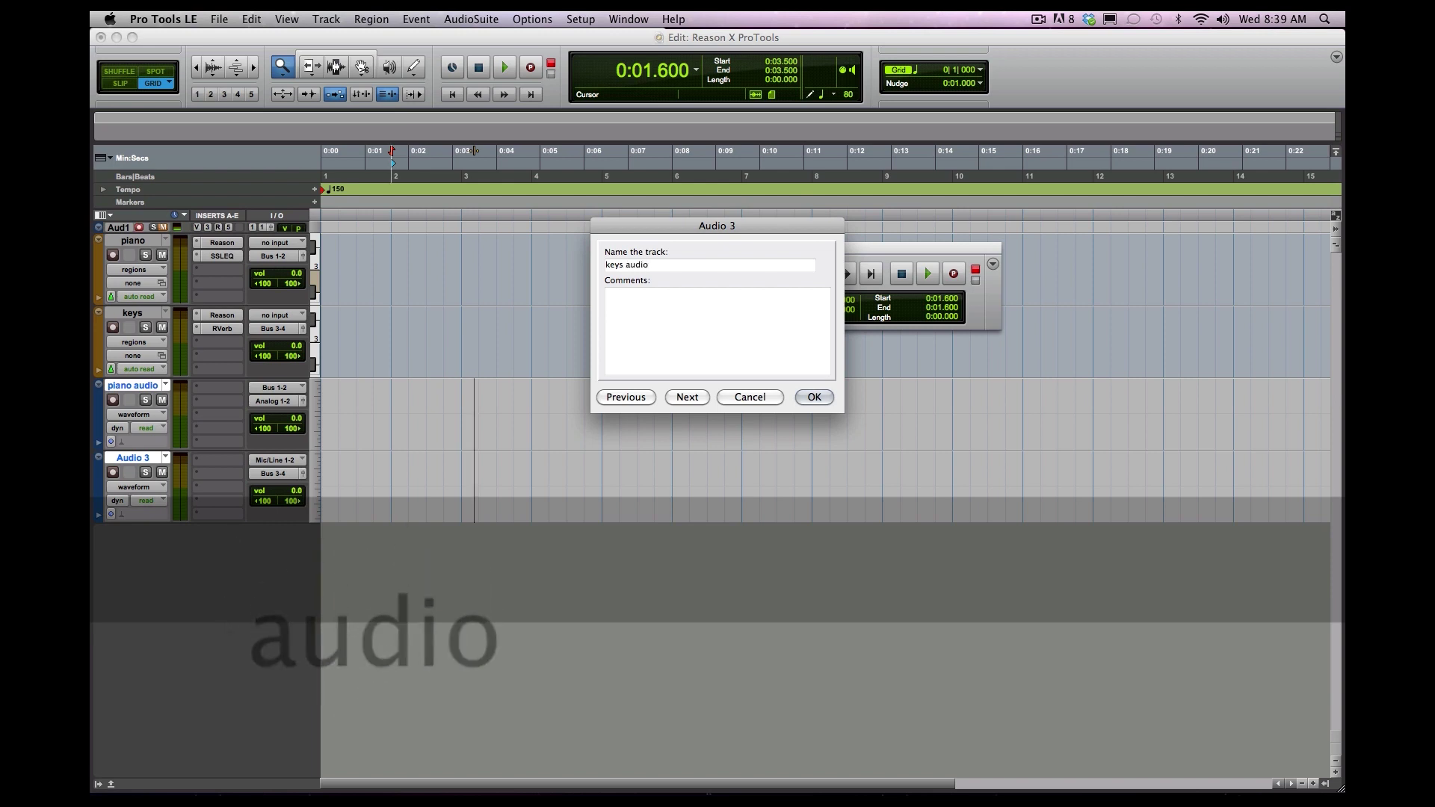
key(Return)
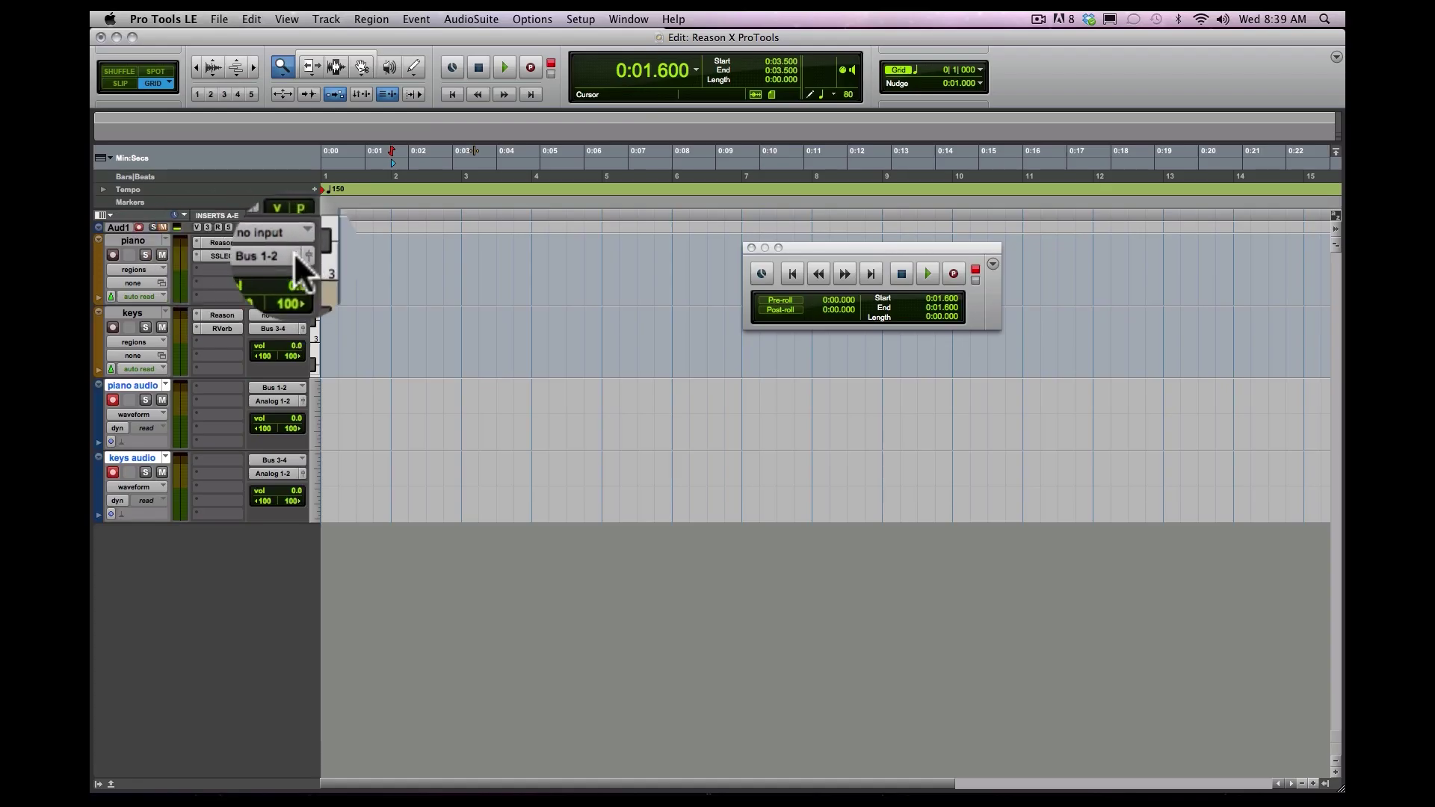
Review the piano routing and keep piano audio's input on Bus 1-2
click(280, 254)
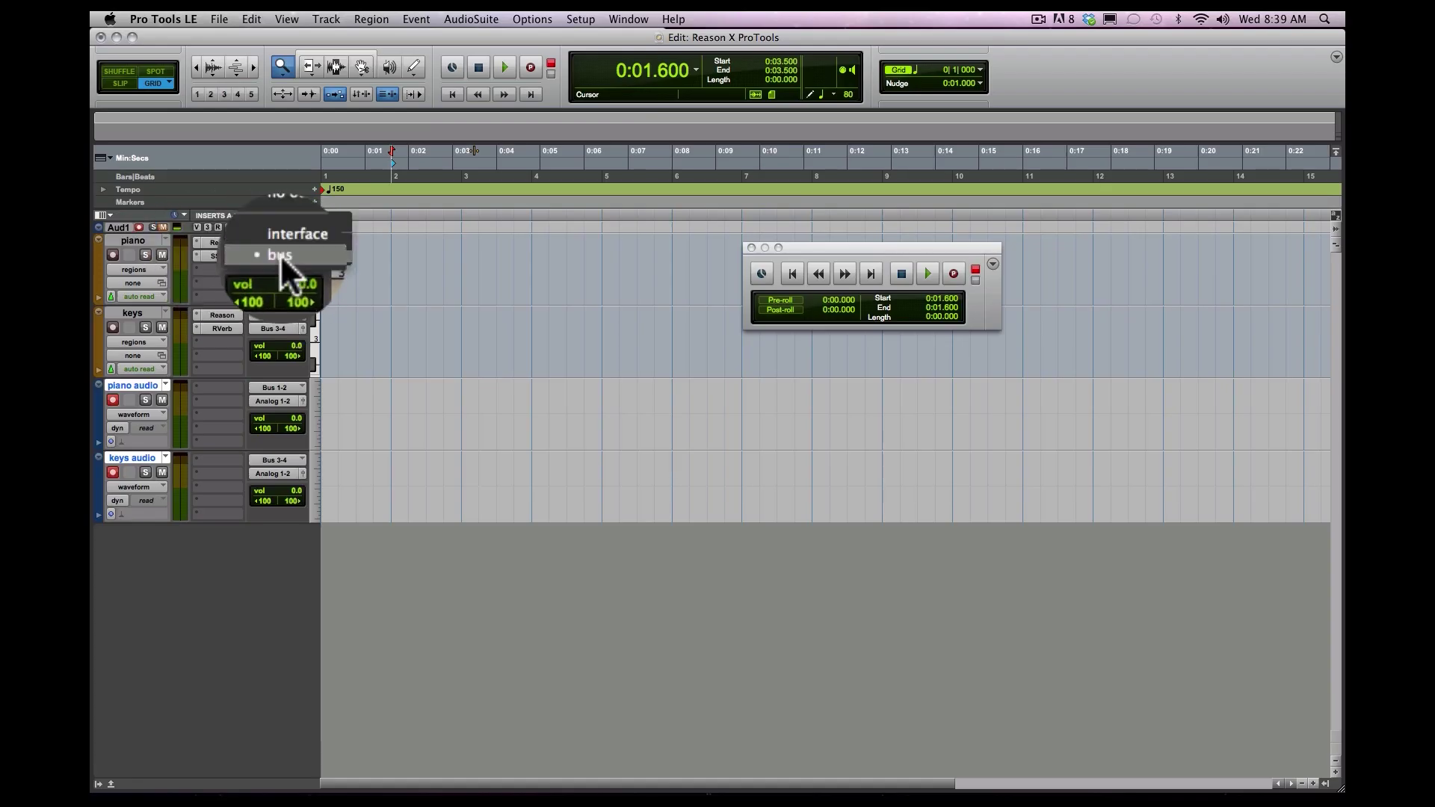
mouse_move(299, 256)
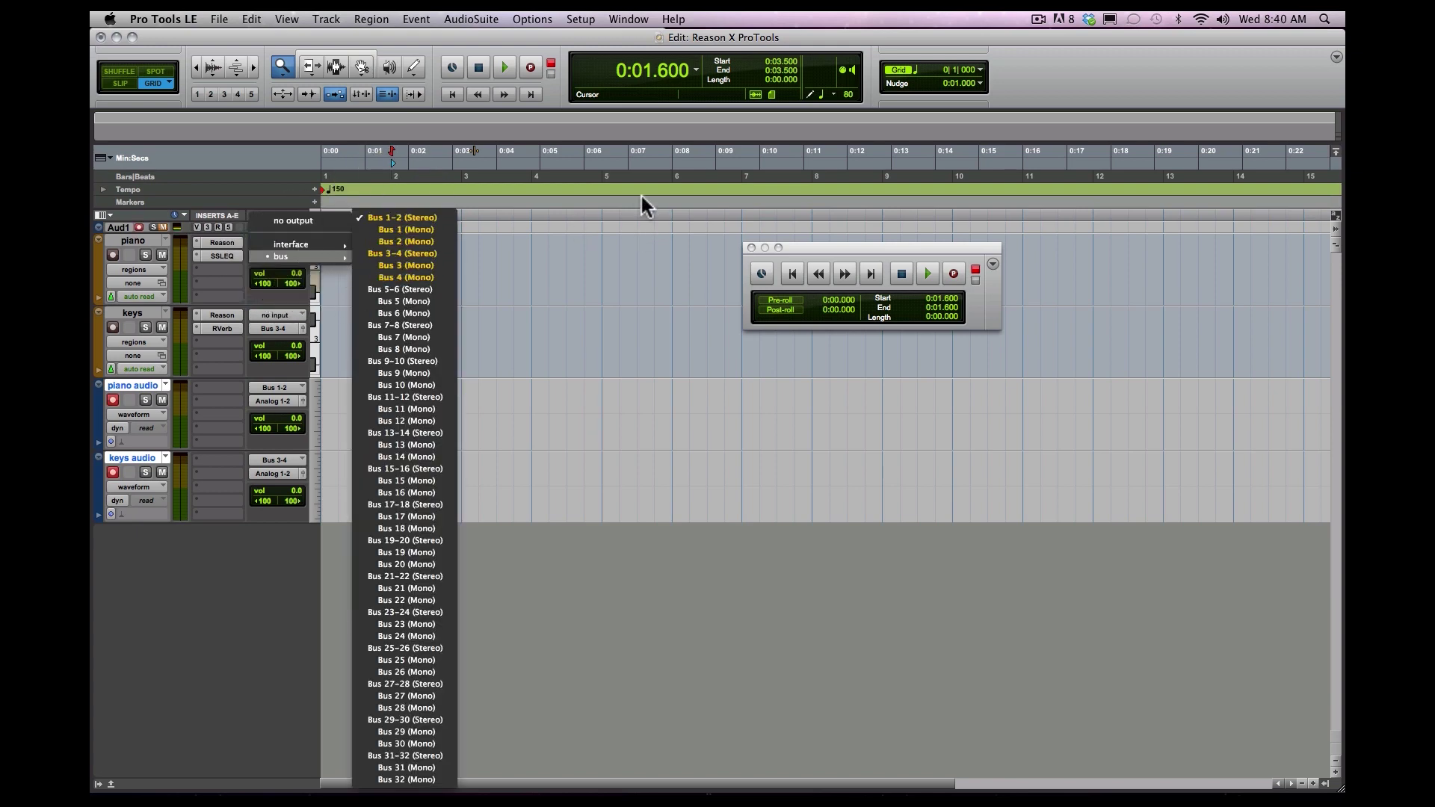
click(695, 622)
click(277, 402)
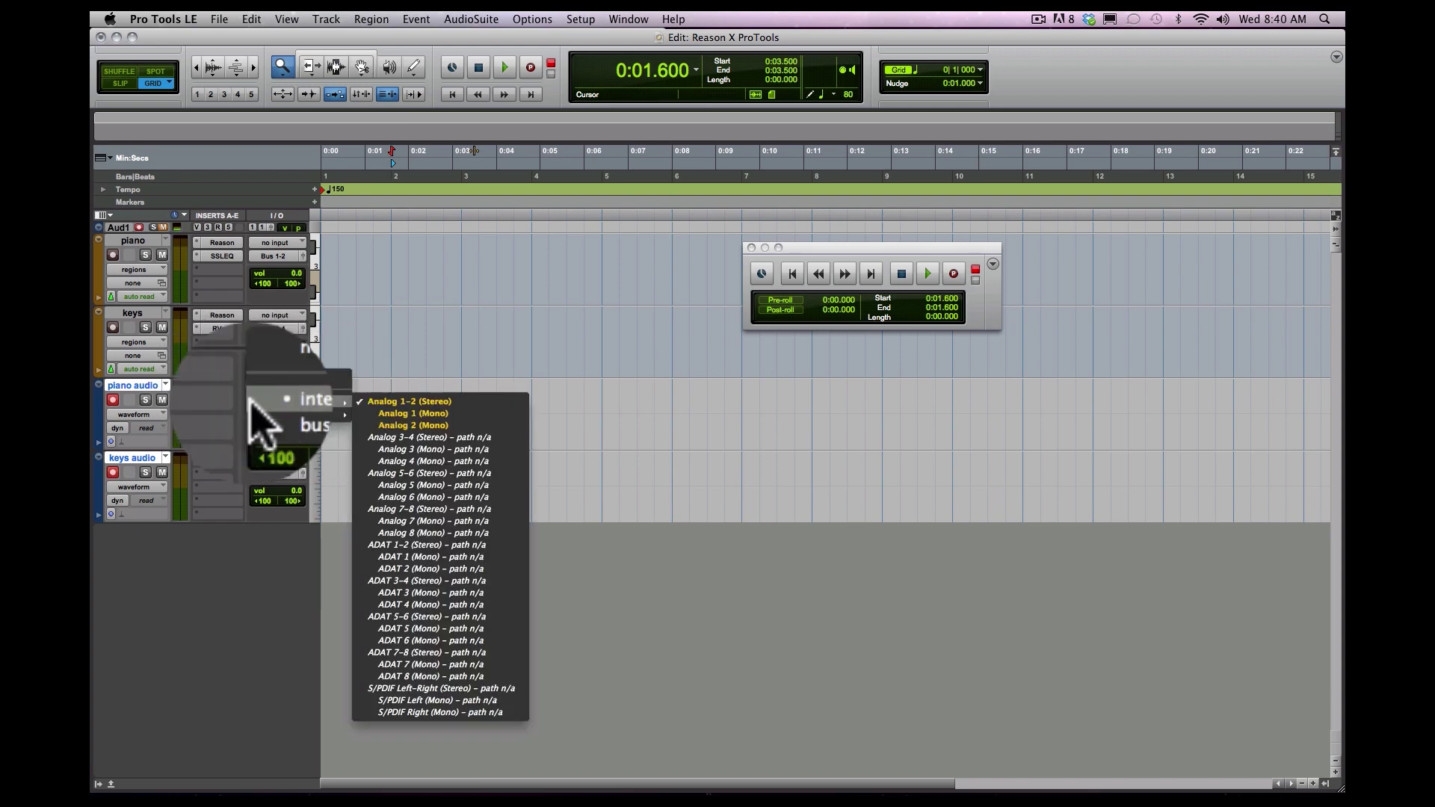
click(284, 405)
click(280, 390)
mouse_move(284, 388)
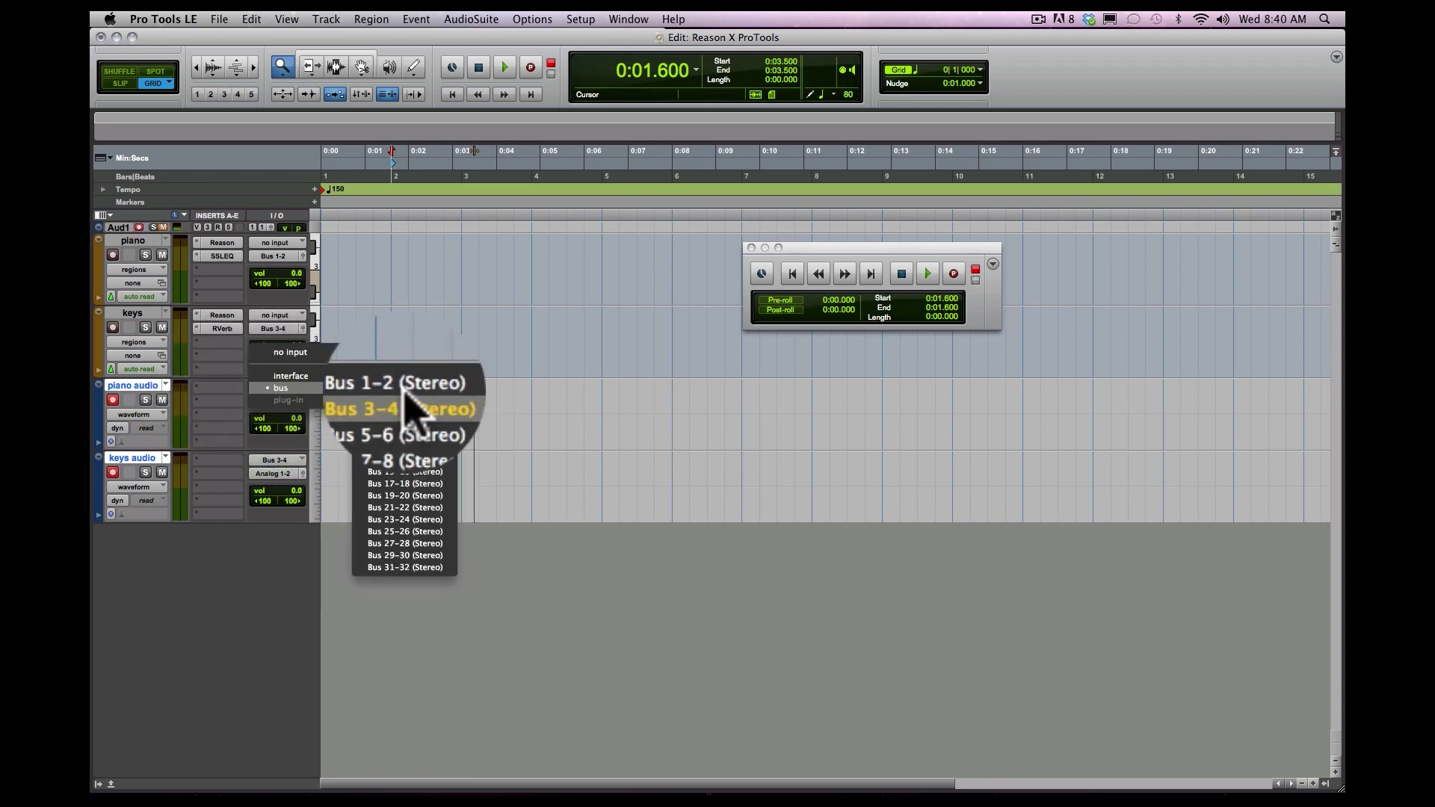
click(405, 388)
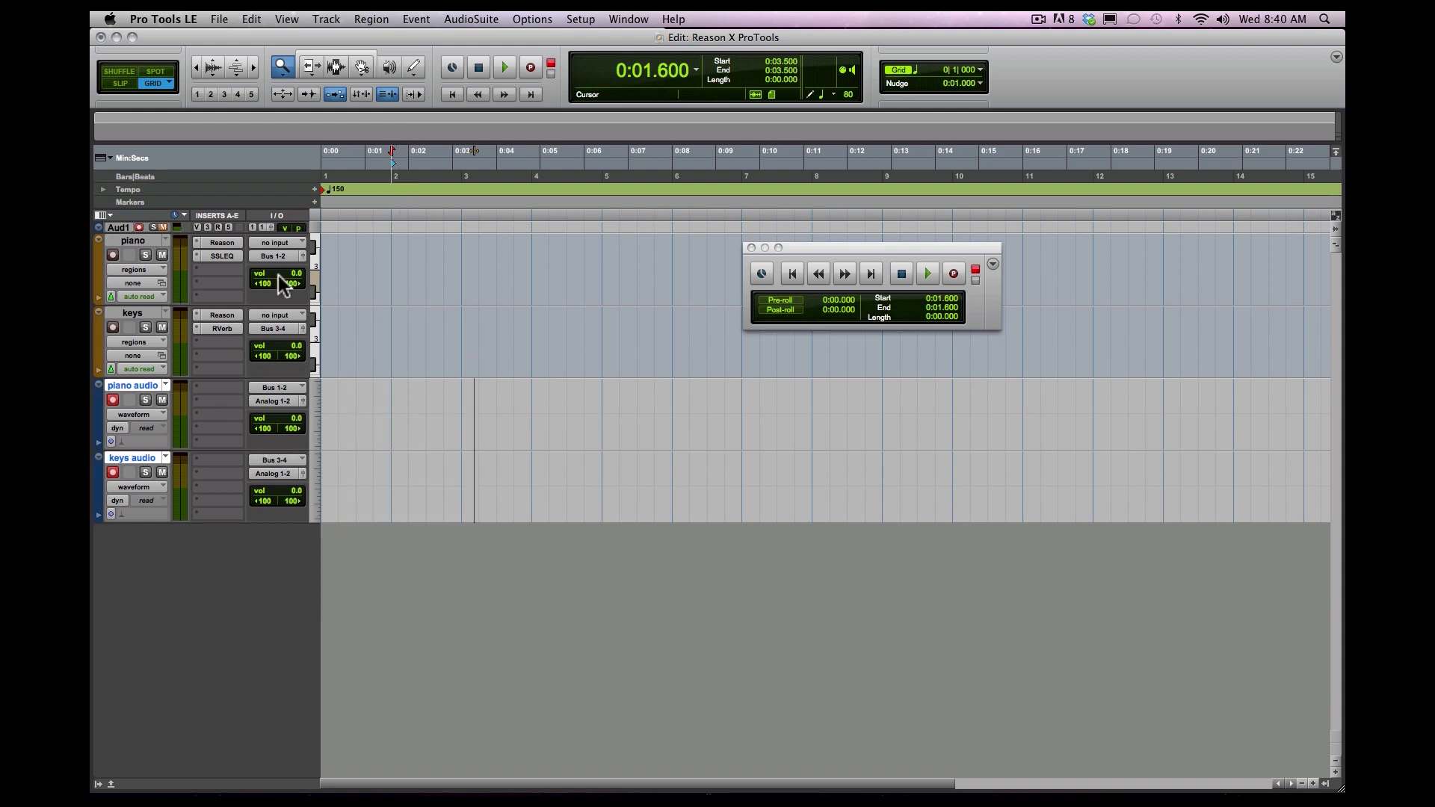
Set the keys audio track's input to Bus 3-4
click(267, 326)
click(264, 458)
mouse_move(267, 461)
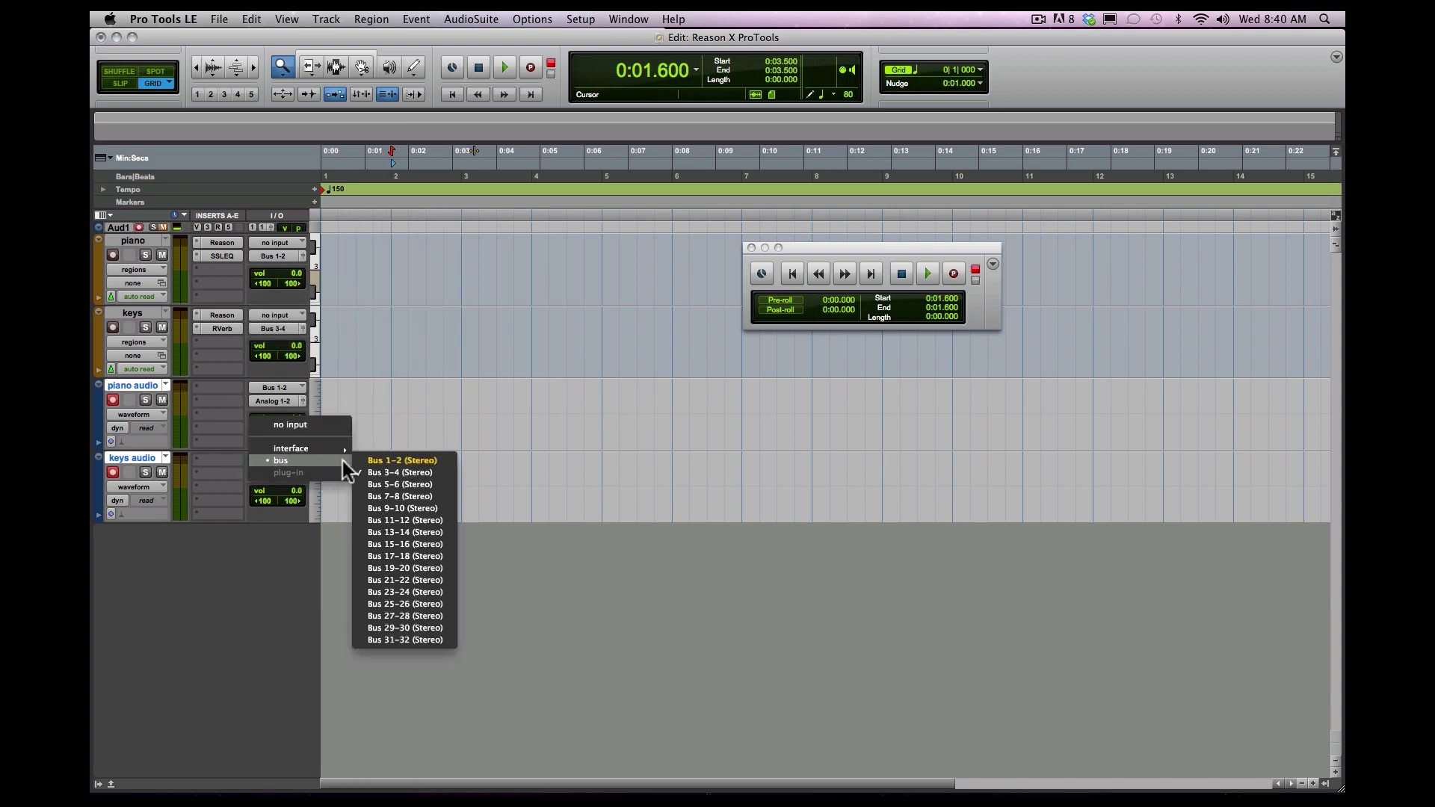
click(398, 478)
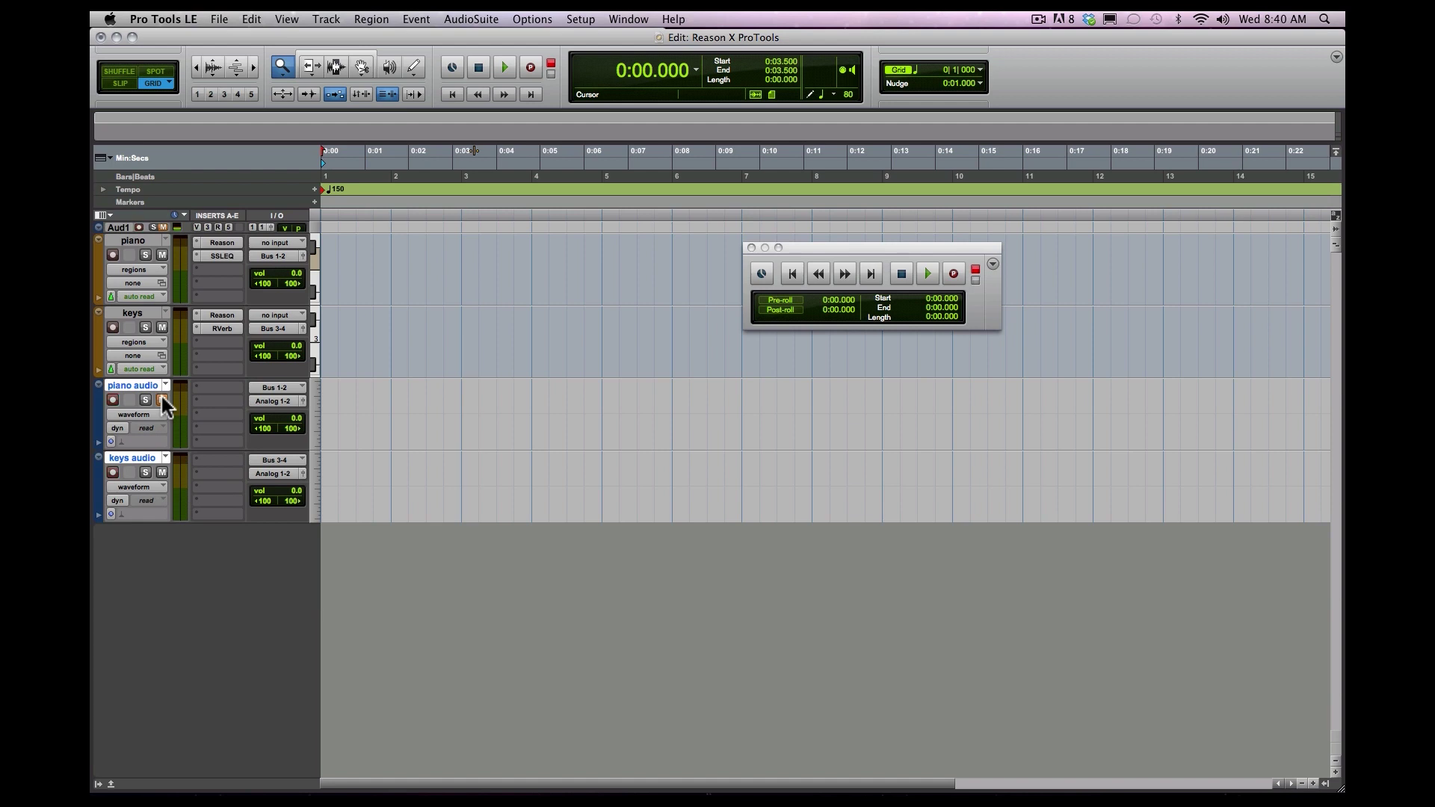
Record the Reason parts, creating regions piano audio_05-01 and keys audio_01-01
click(161, 472)
click(161, 400)
click(161, 472)
click(781, 299)
click(781, 299)
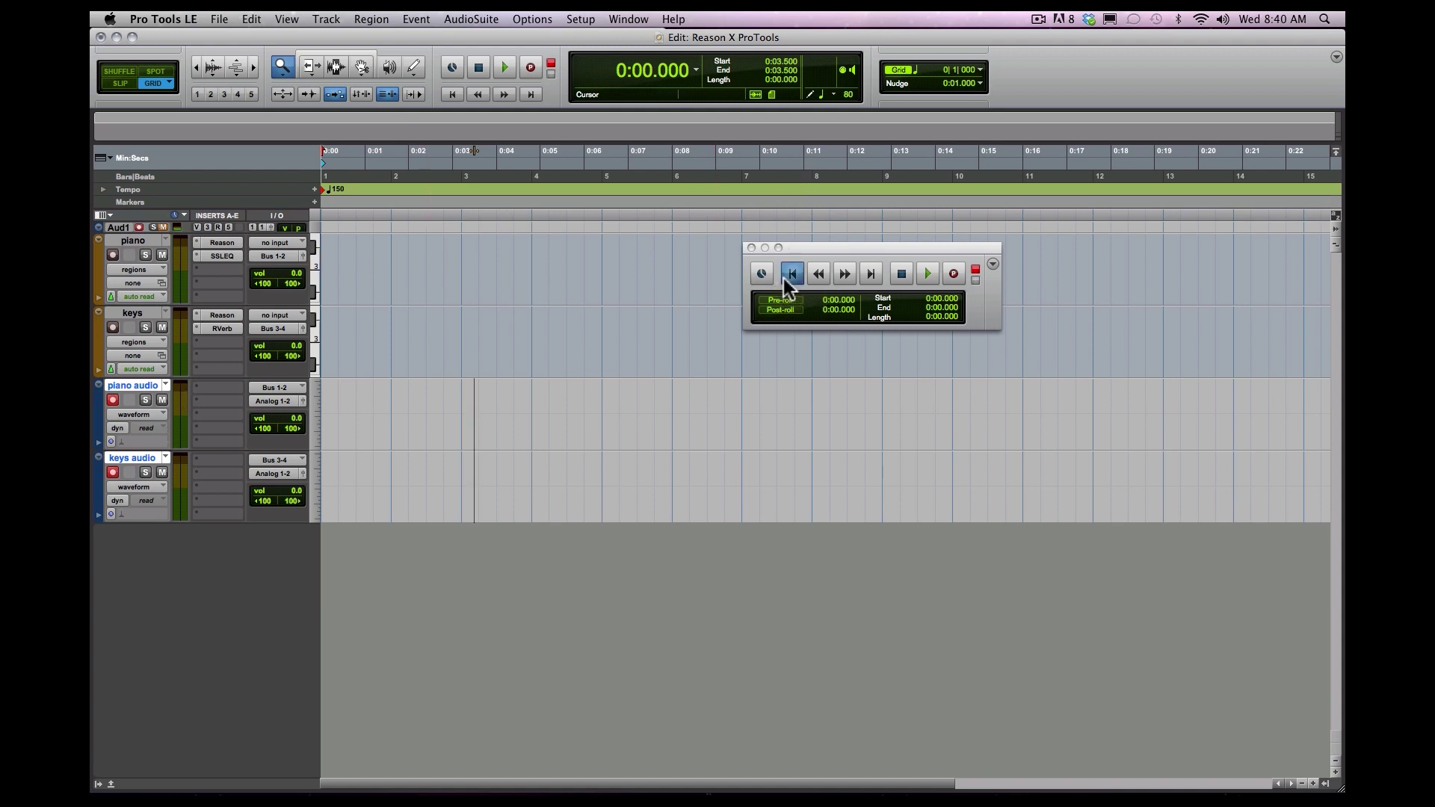
click(934, 273)
click(950, 274)
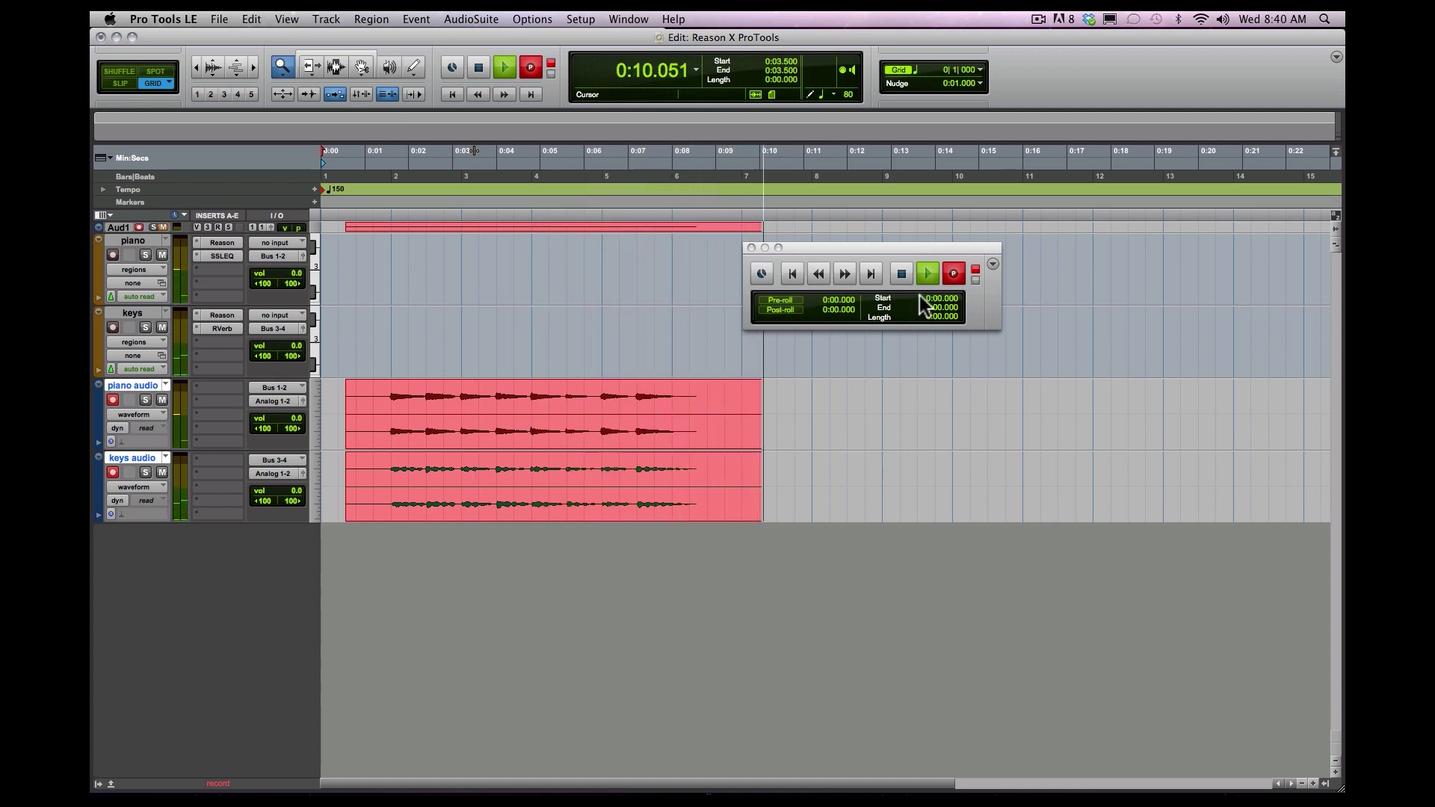
click(902, 274)
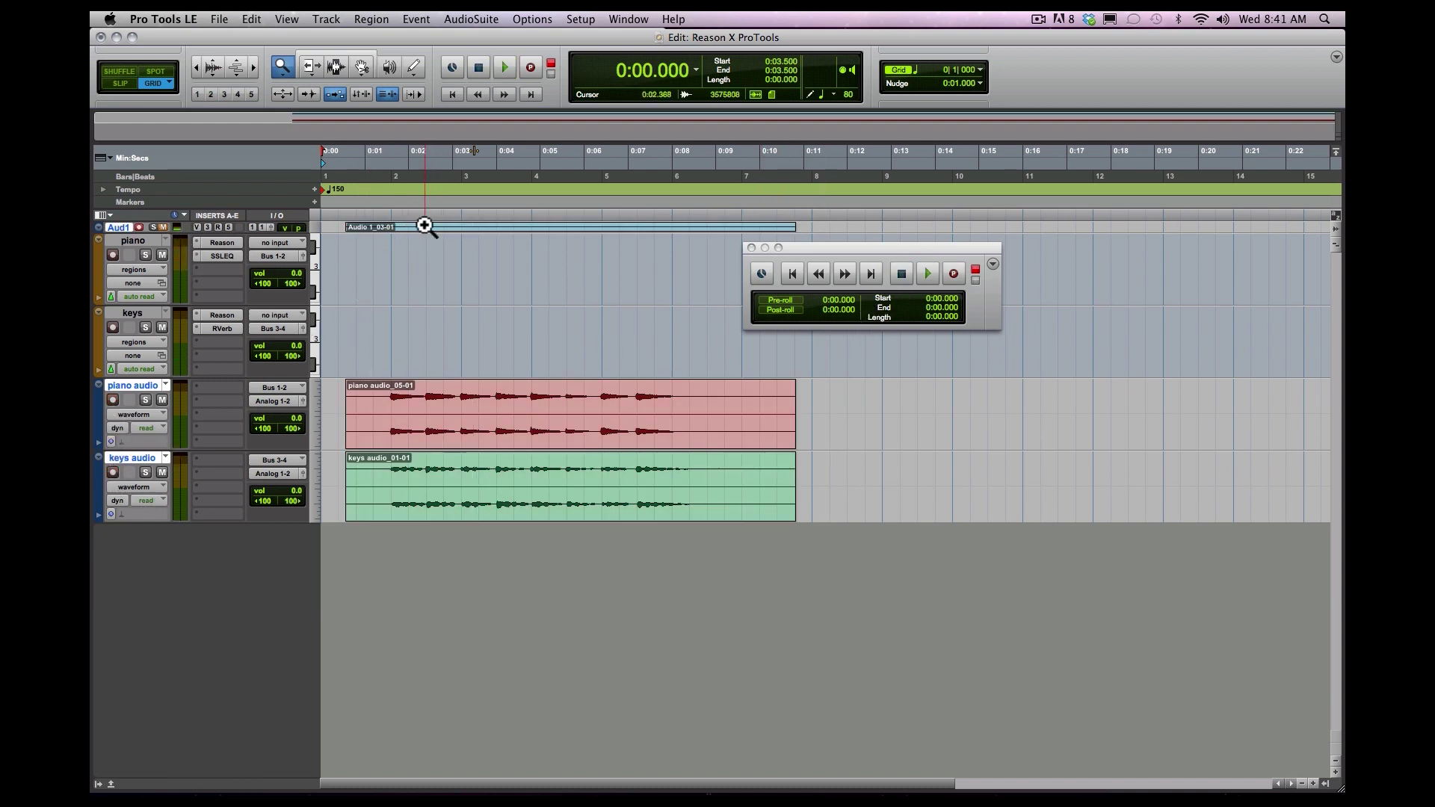
Switch to the smart tool, solo keys audio, and set the playback start to 0:01.200
click(364, 56)
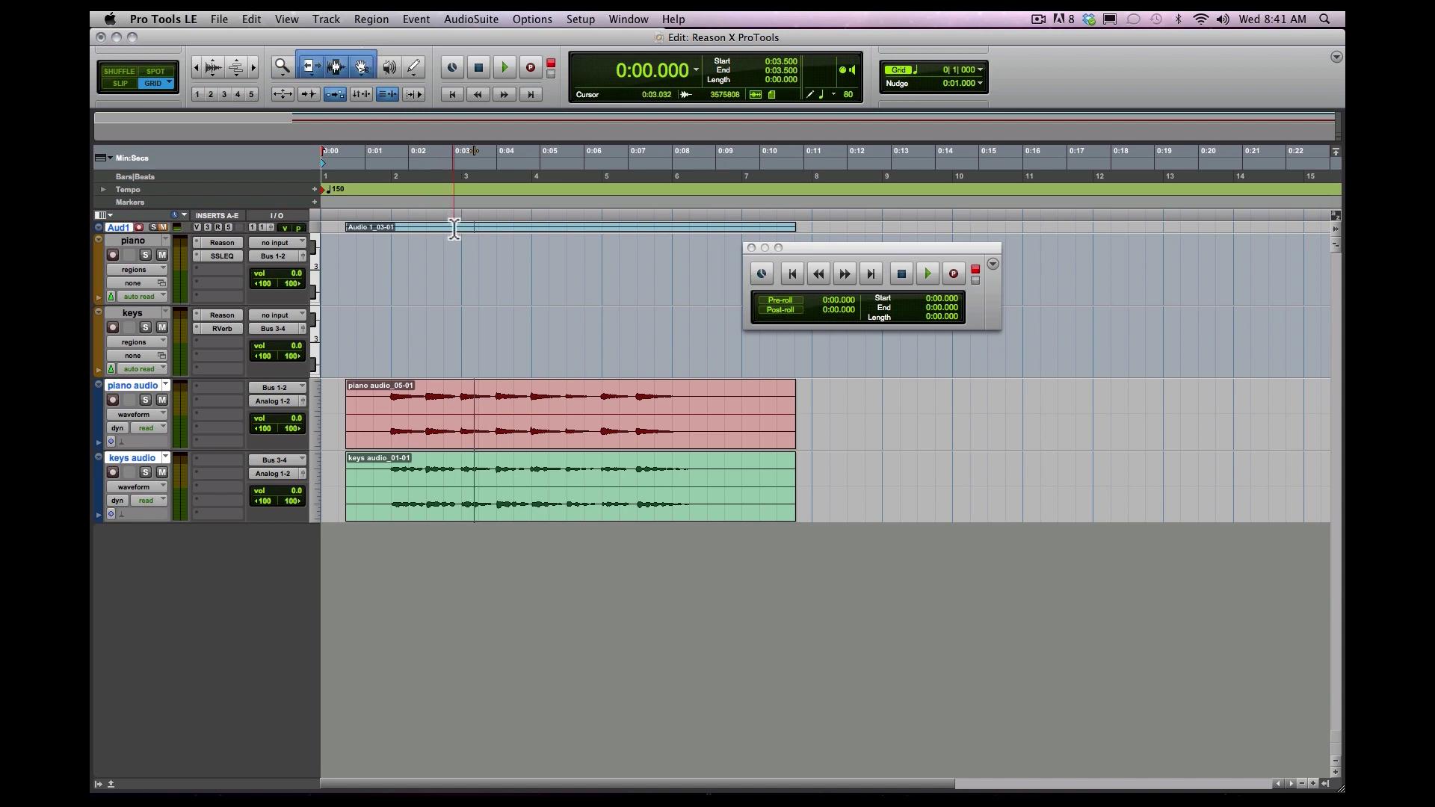
click(461, 226)
click(499, 228)
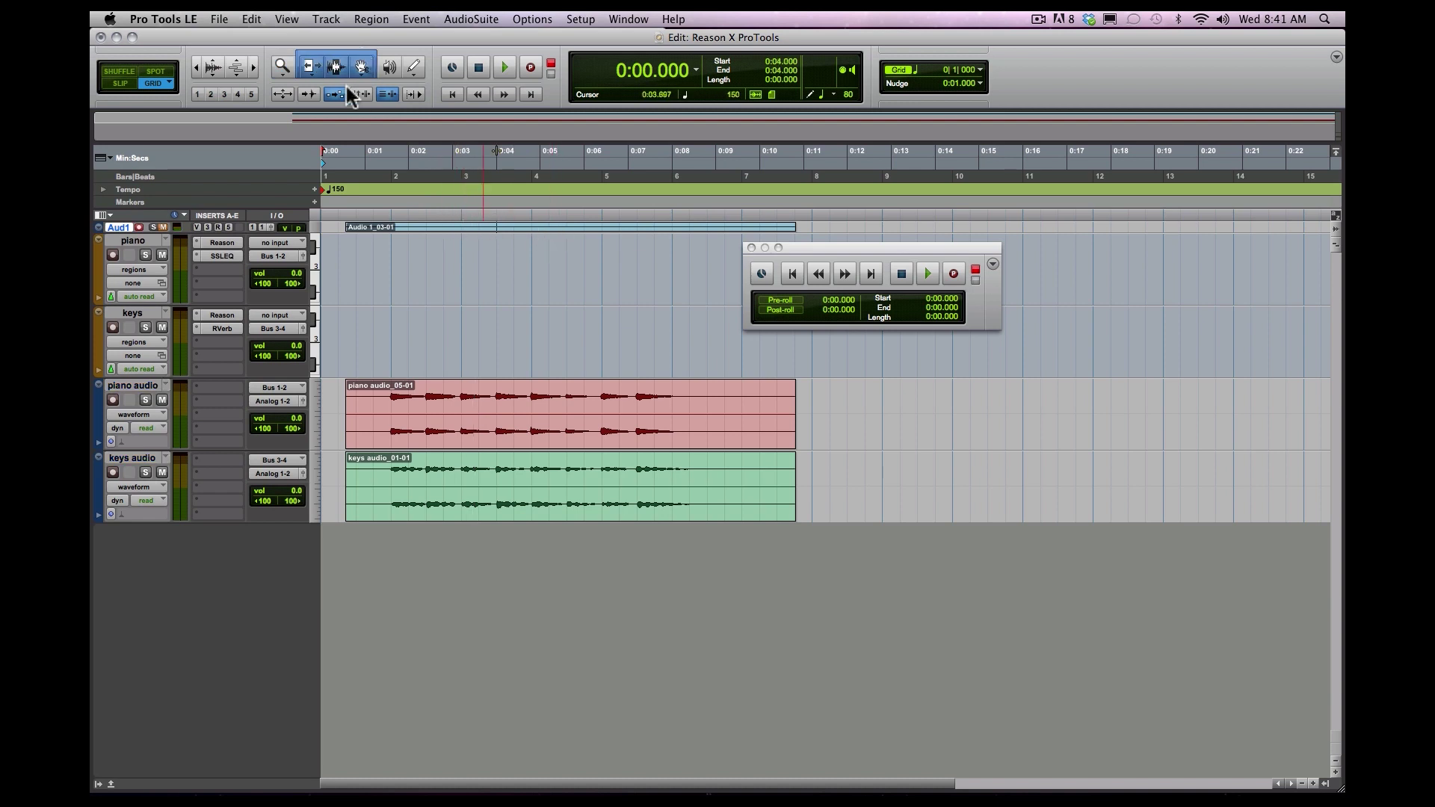
click(107, 223)
click(145, 472)
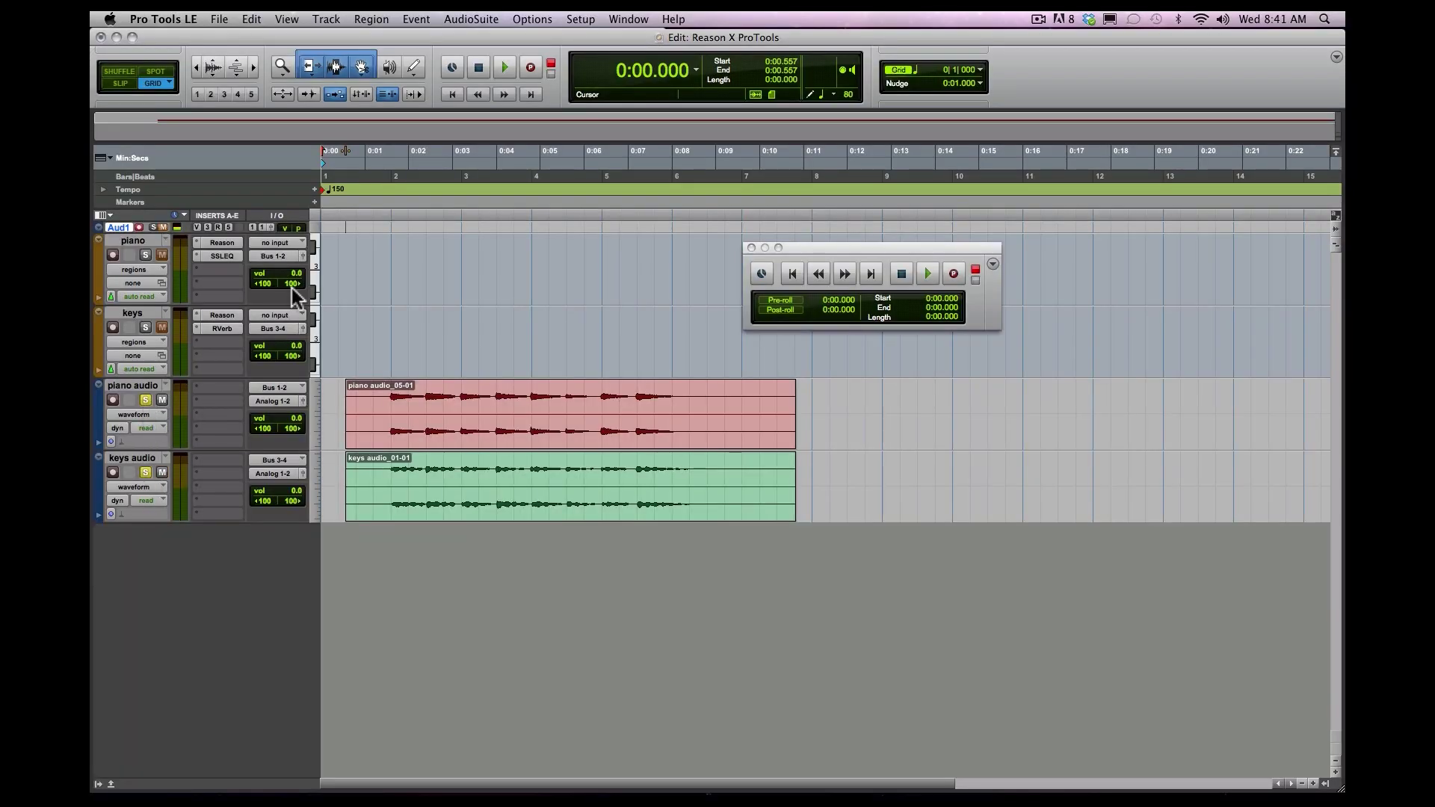
click(381, 158)
click(212, 257)
click(212, 257)
Play back the recordings, toggling solo on piano audio and keys audio, then stop
key(space)
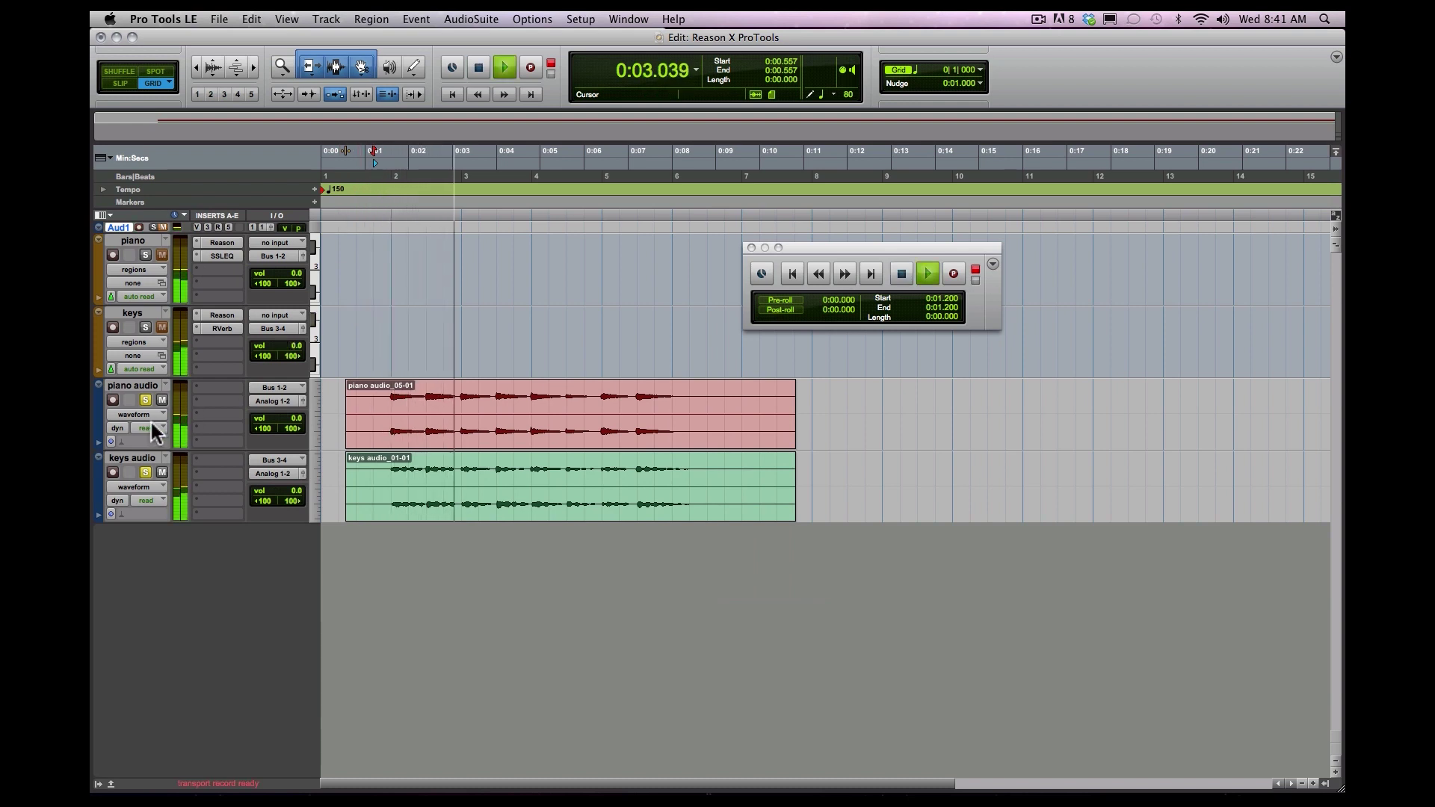
click(142, 396)
click(142, 396)
click(145, 471)
click(145, 471)
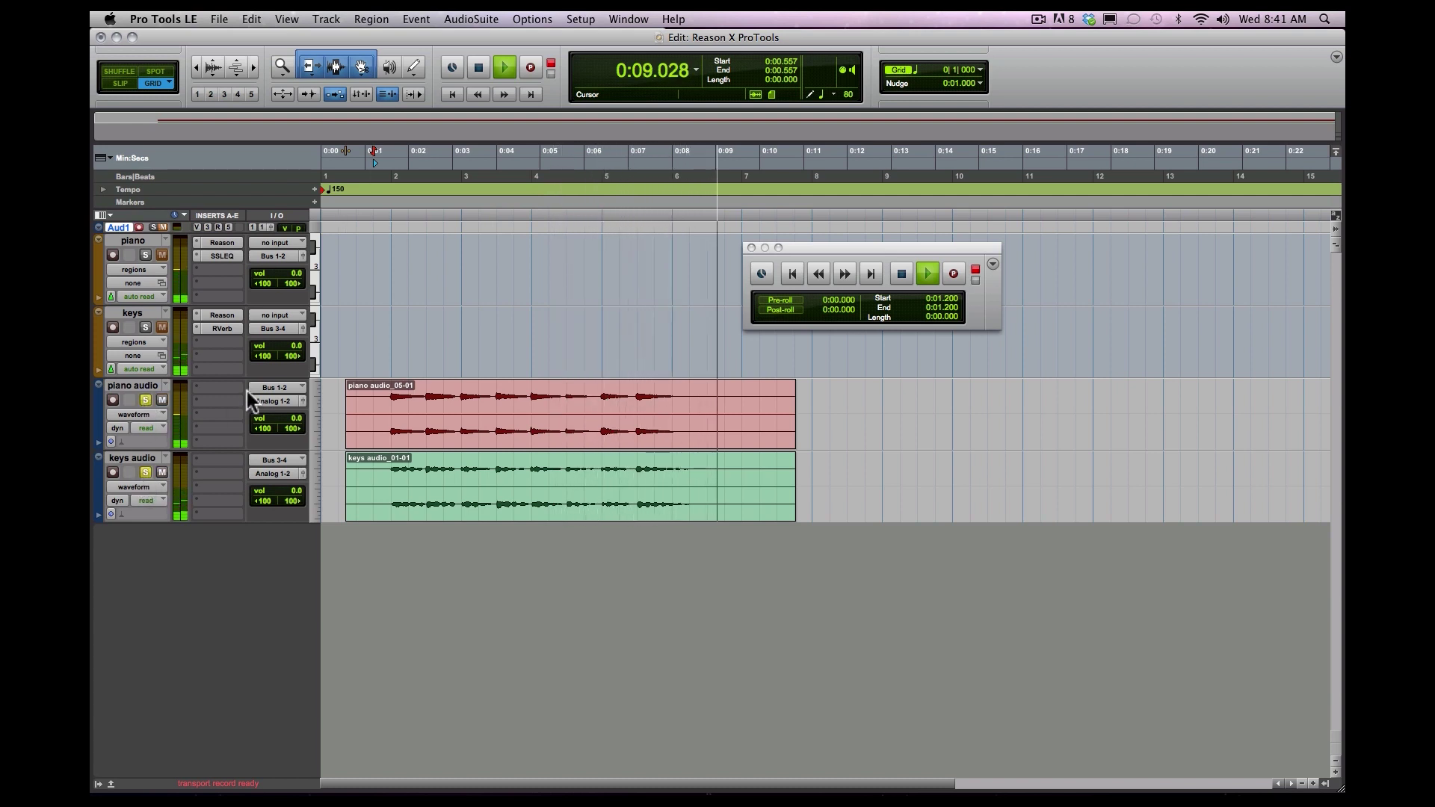
key(space)
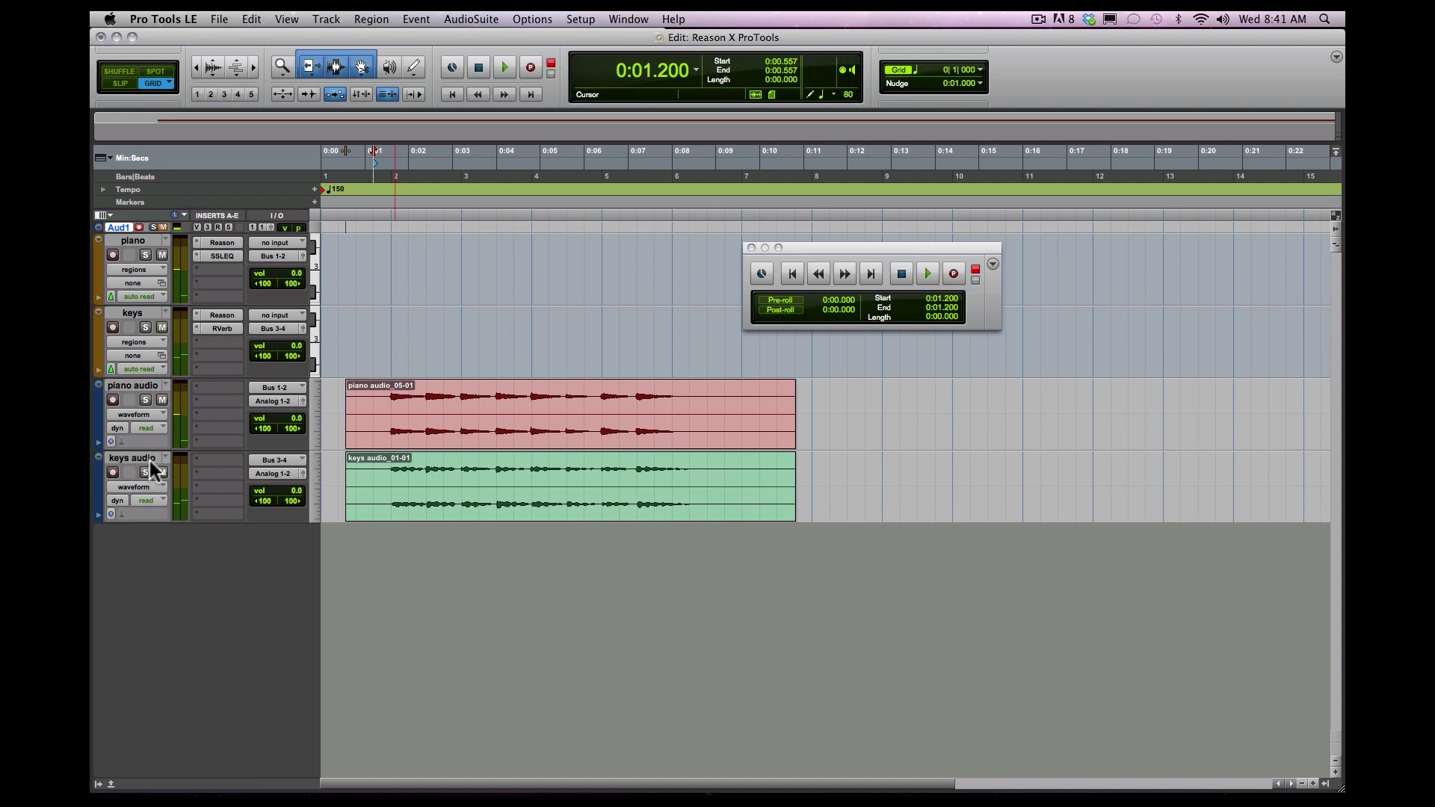
Make the piano and keys ReWire tracks inactive and switch over to Reason
click(144, 242)
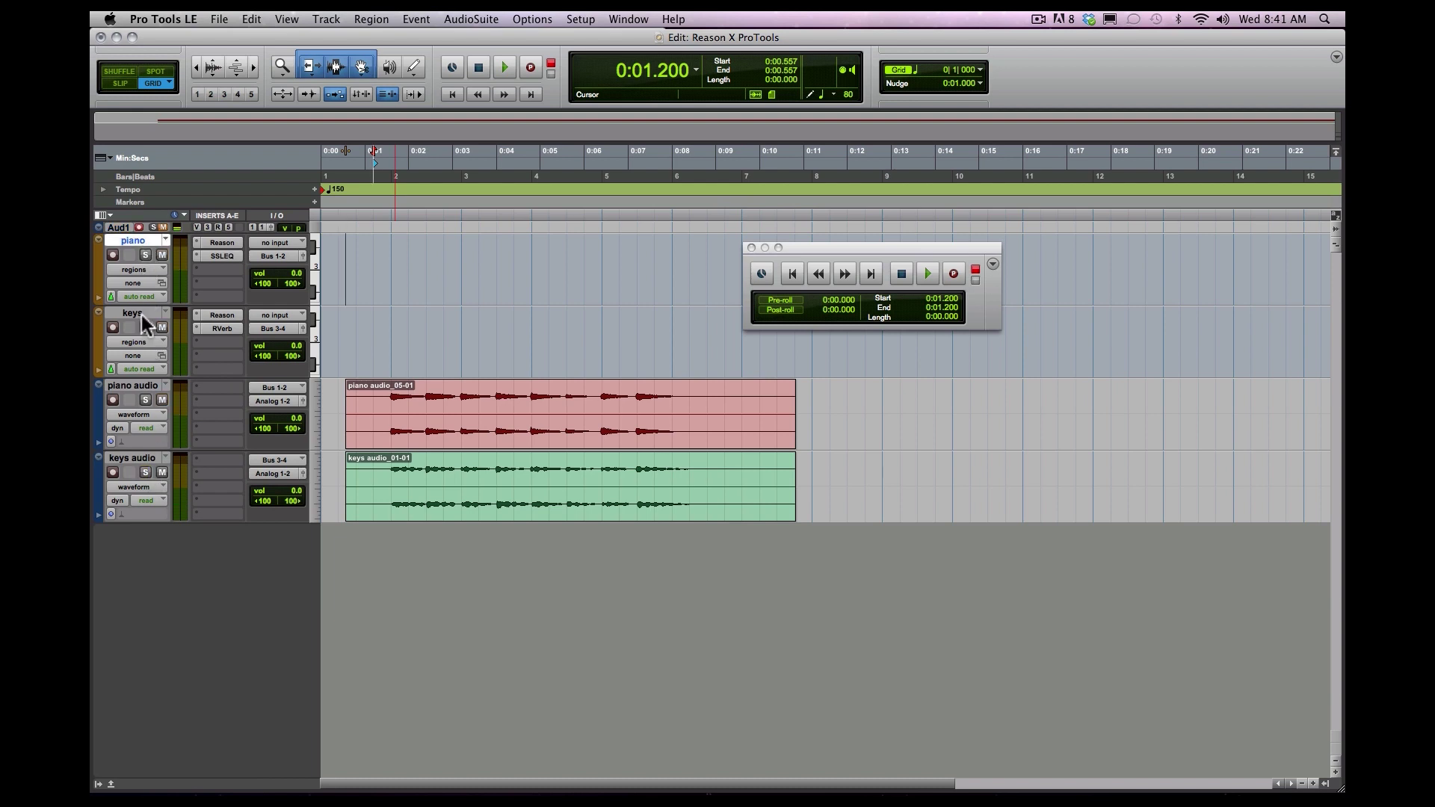
shift+click(143, 315)
click(327, 19)
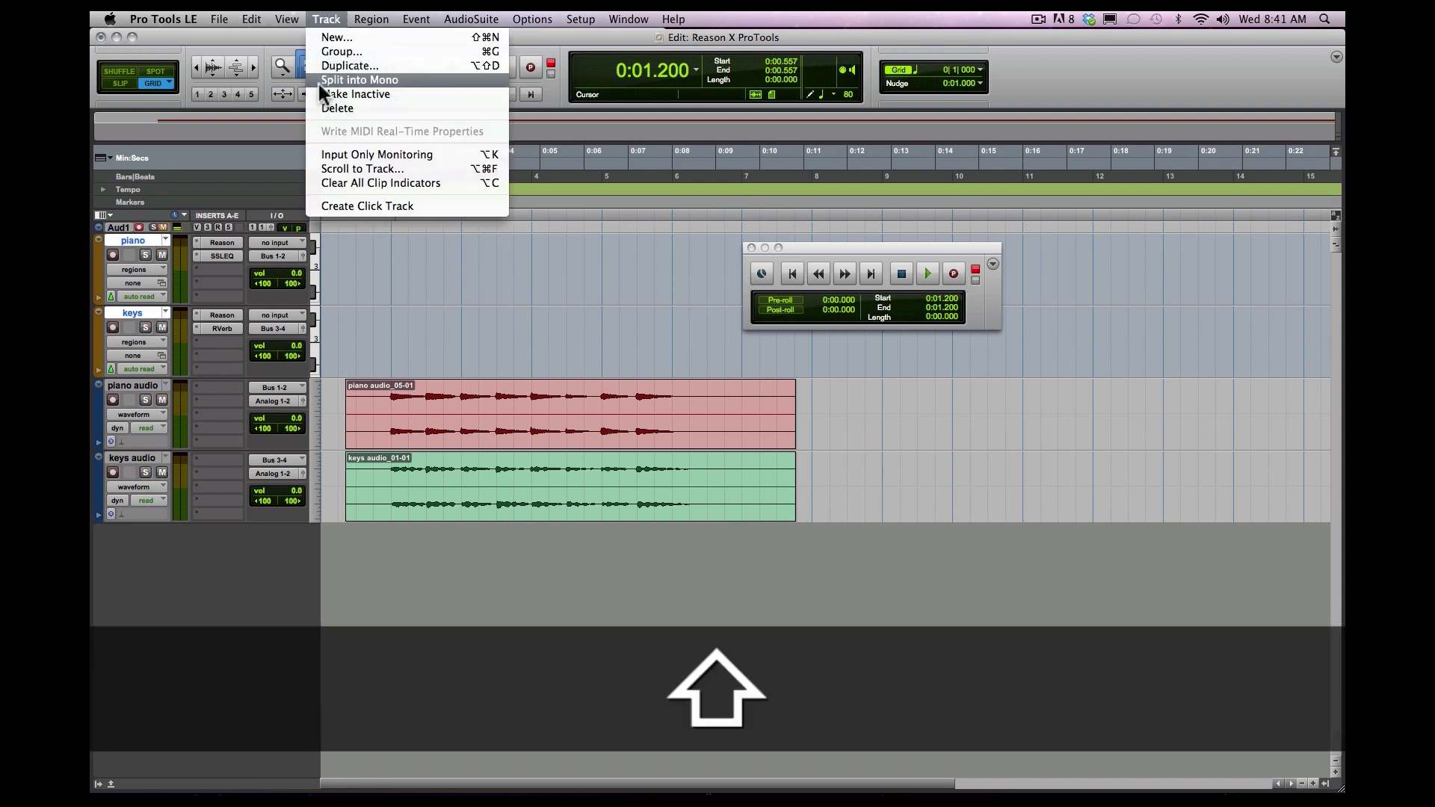
click(323, 94)
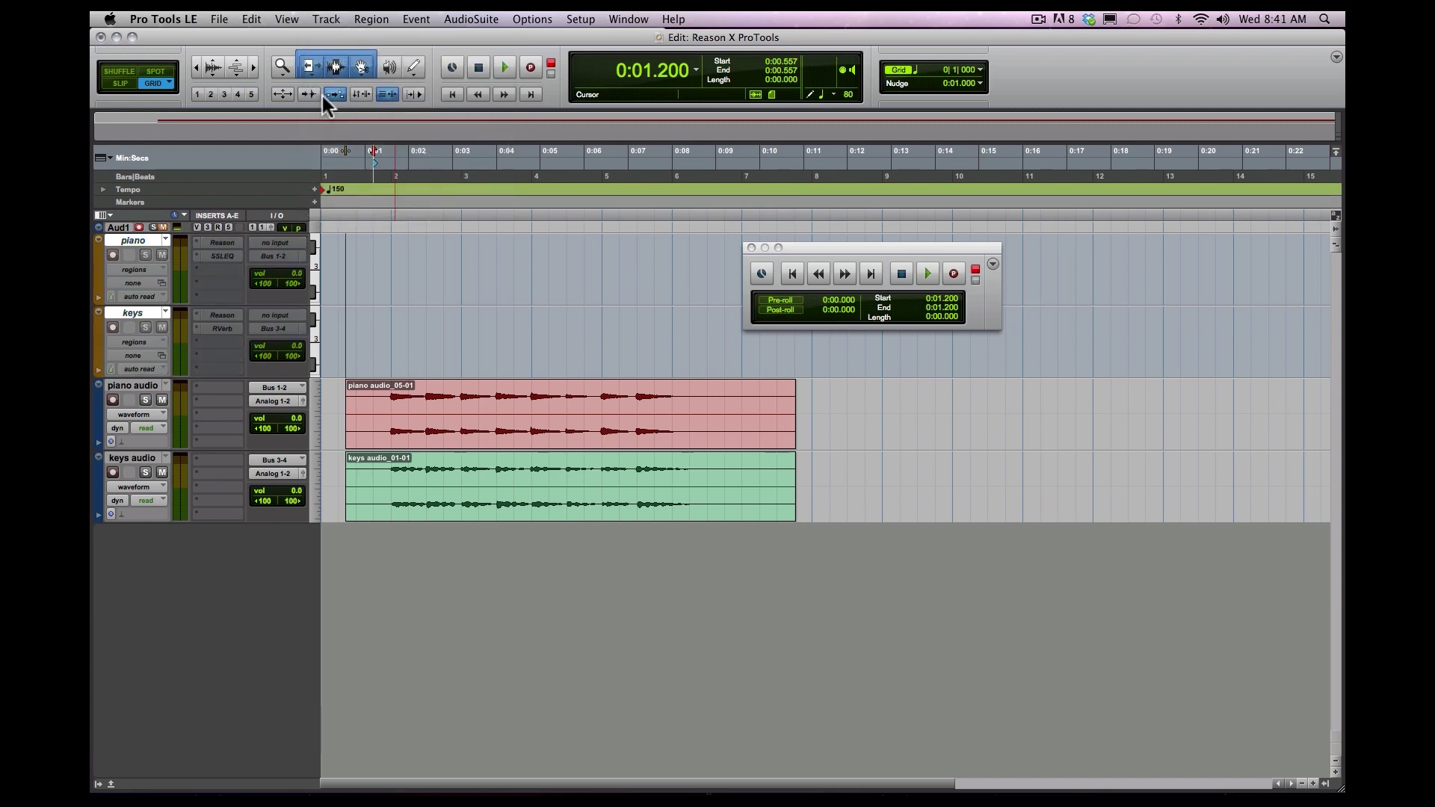
click(923, 770)
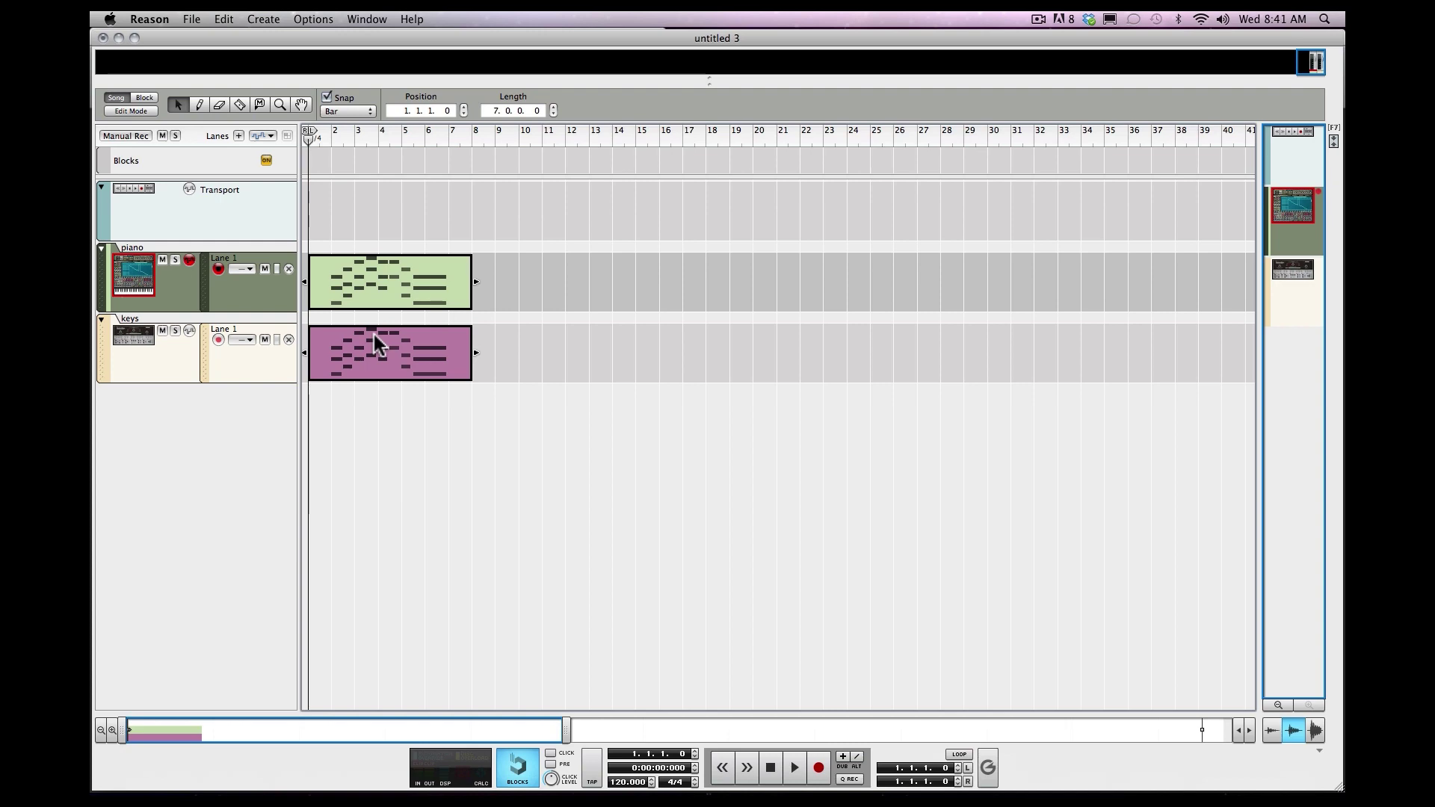
Return to the Pro Tools LE edit window
mouse_move(972, 770)
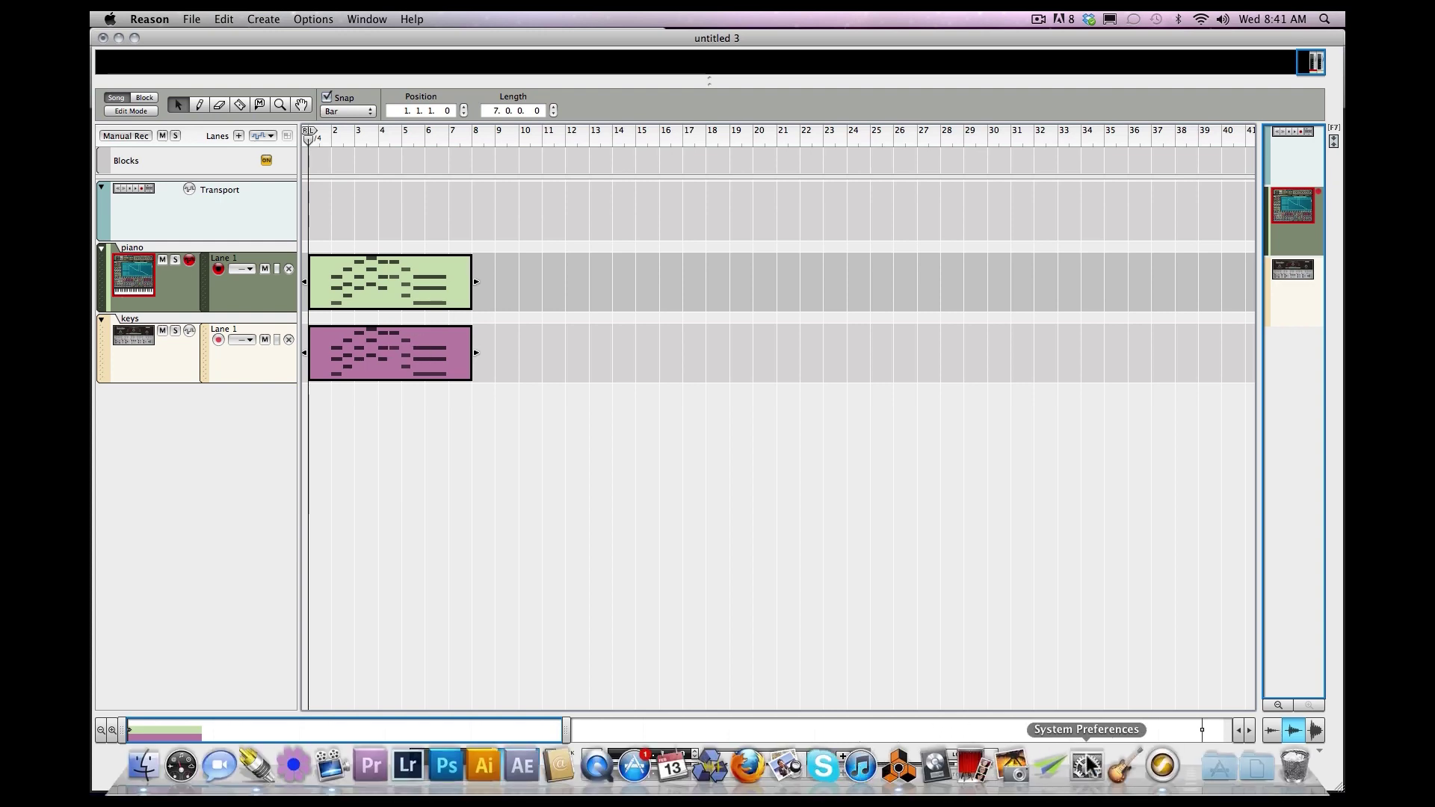
click(1163, 763)
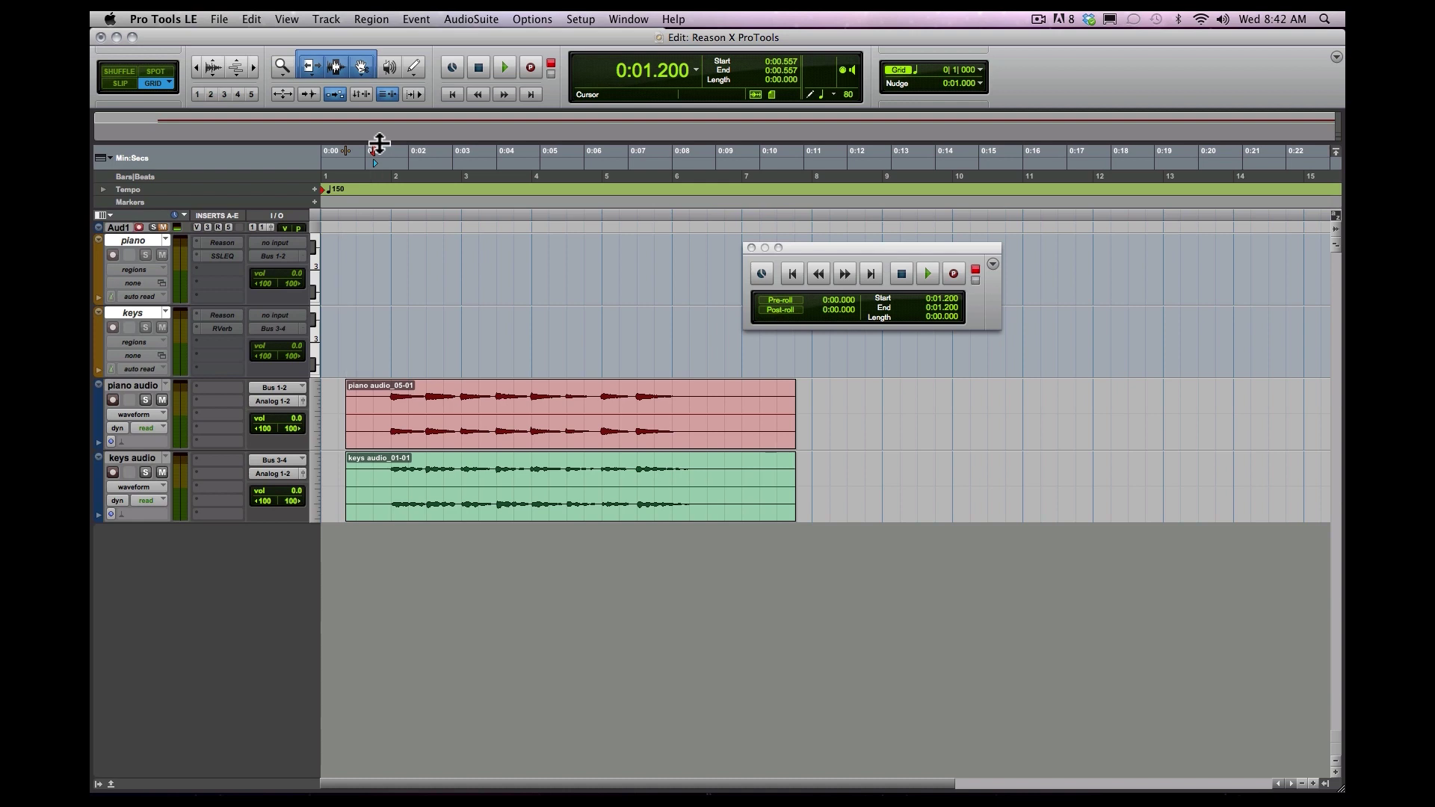
click(219, 241)
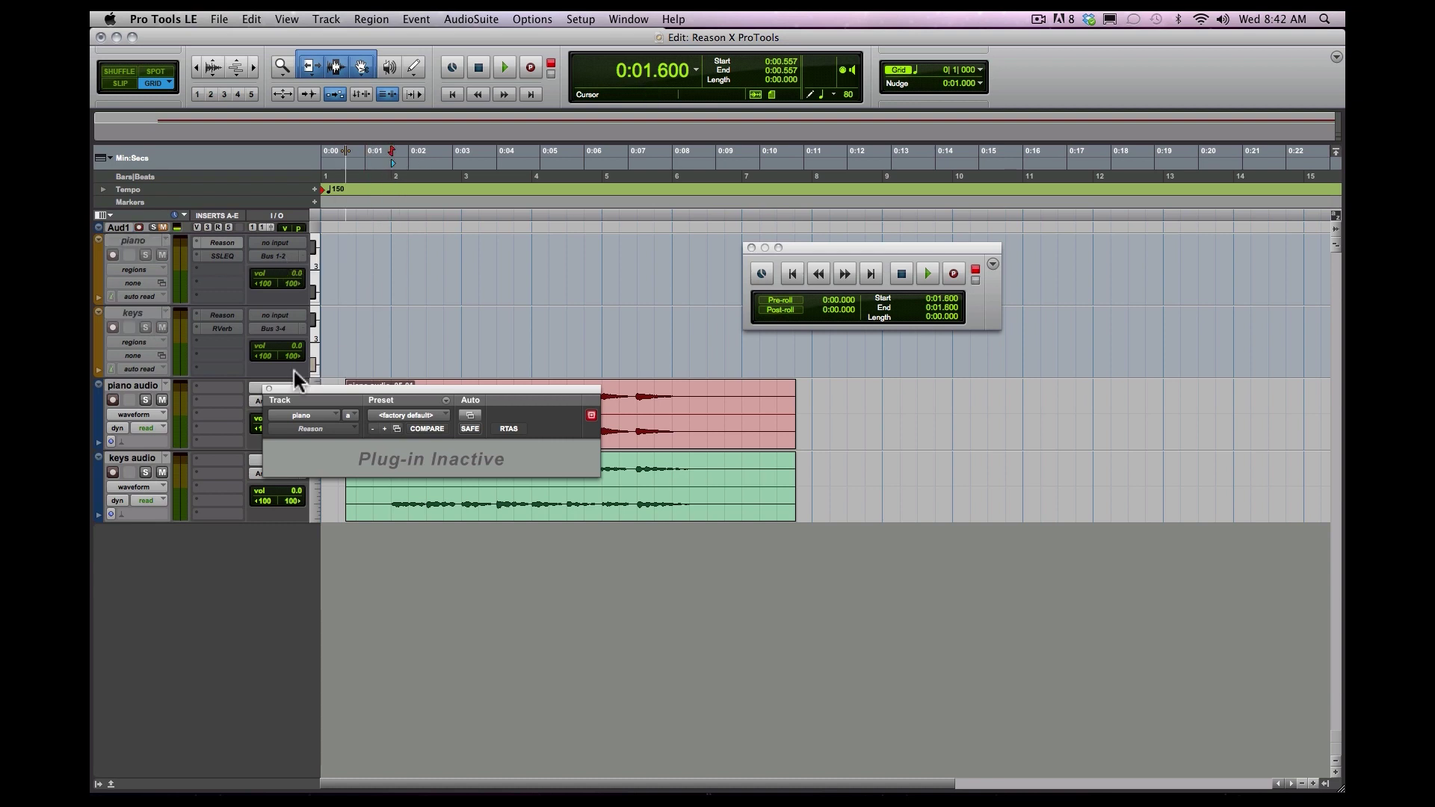
click(384, 160)
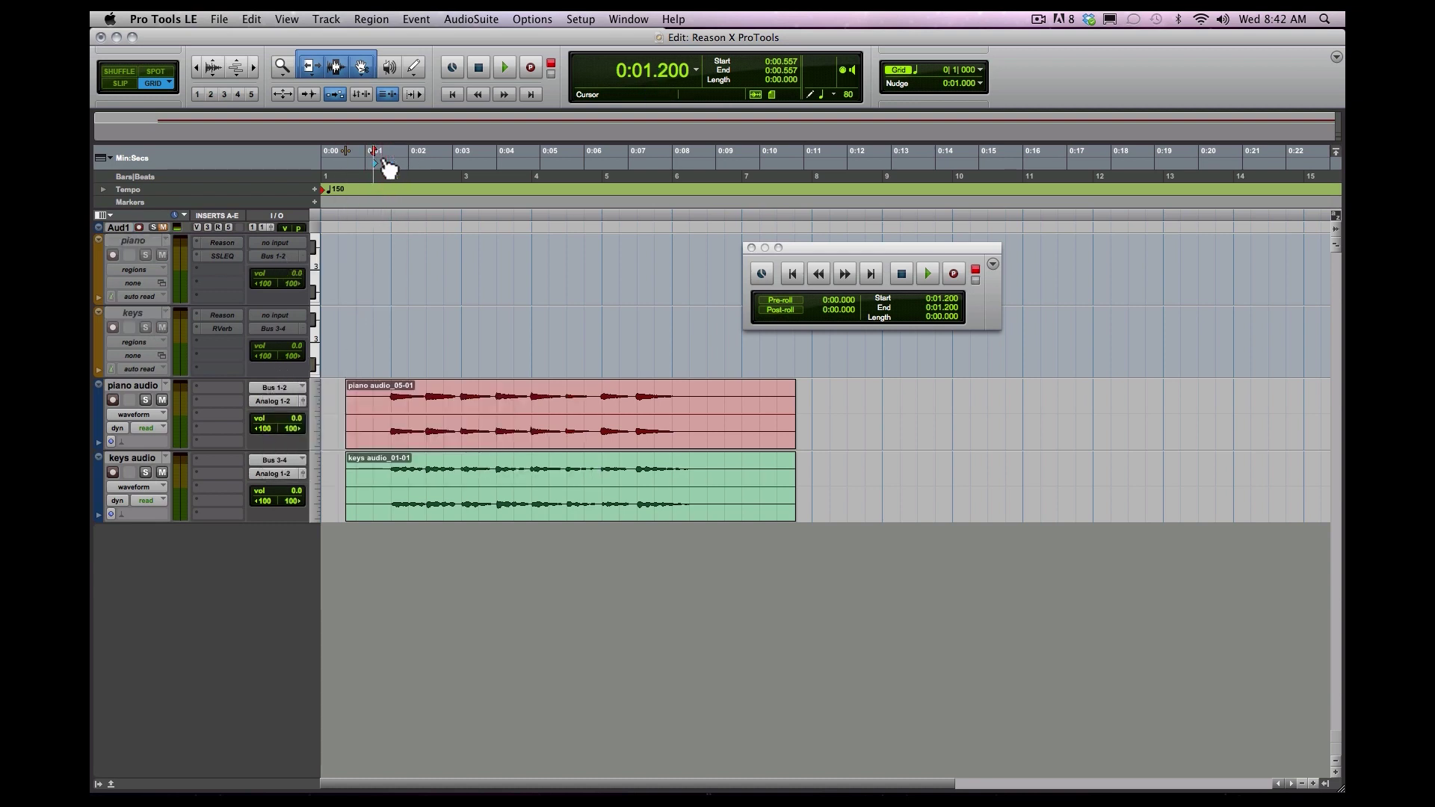
key(space)
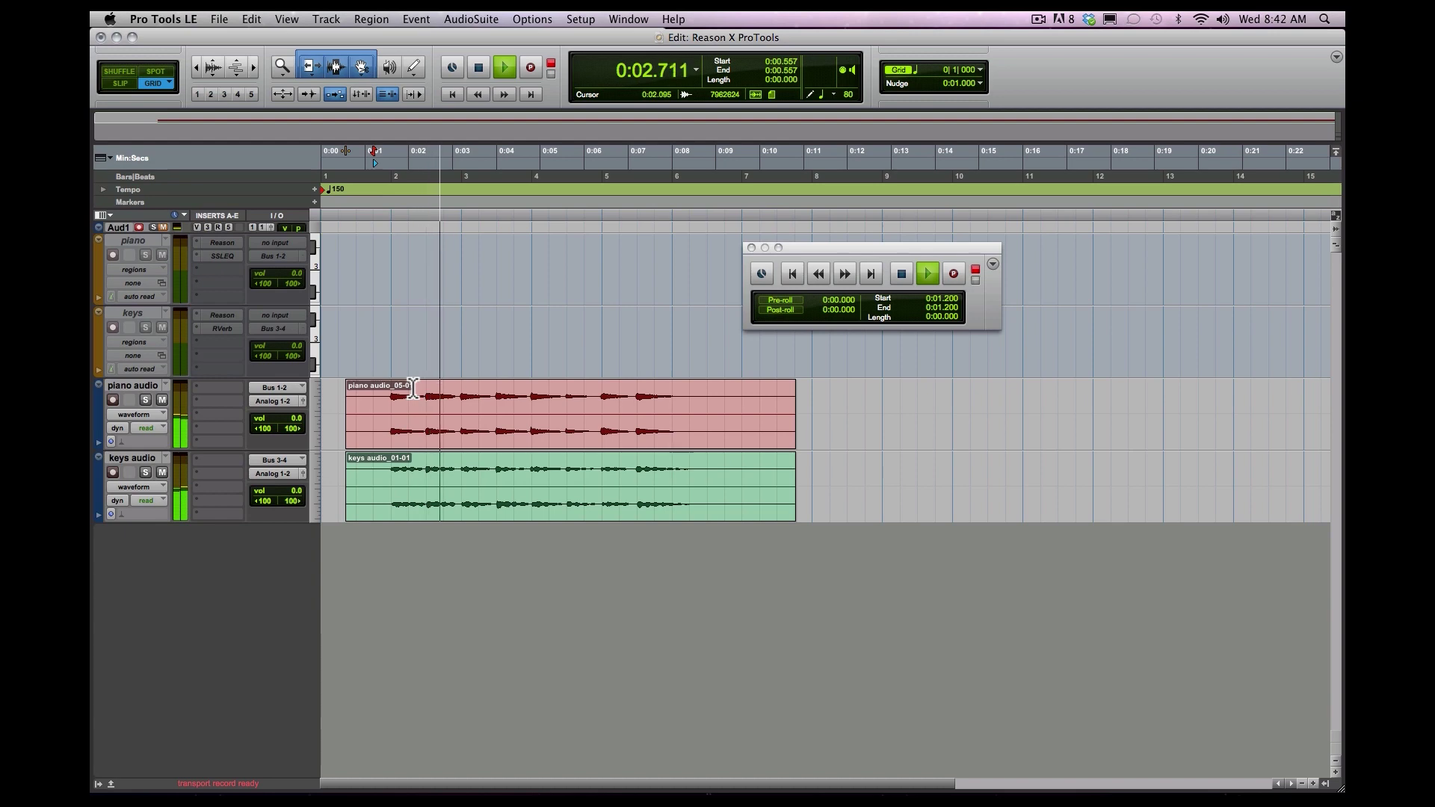
key(space)
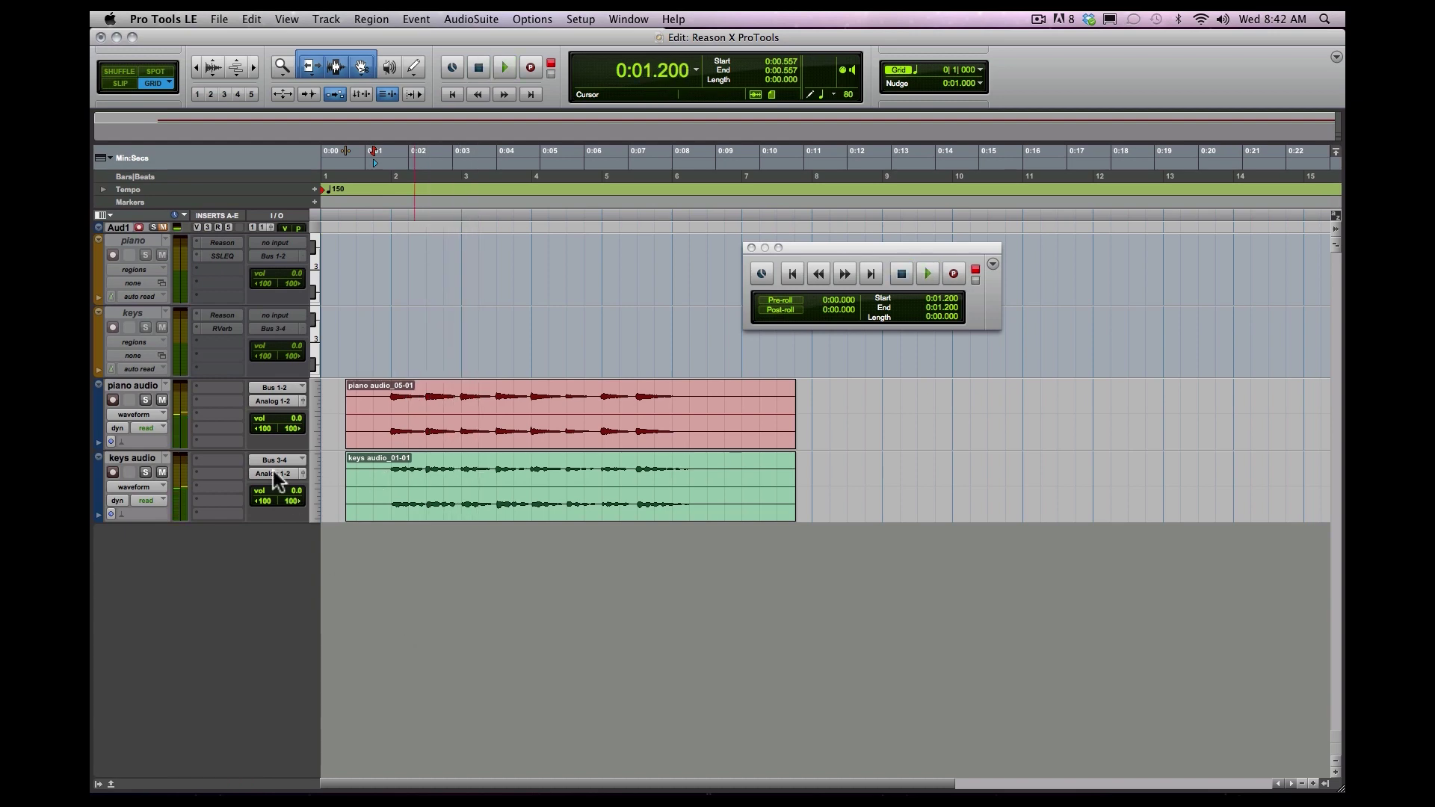
click(207, 389)
Insert SSLGChannel on the piano audio track and close the Mod Delay II window
mouse_move(223, 414)
mouse_move(414, 428)
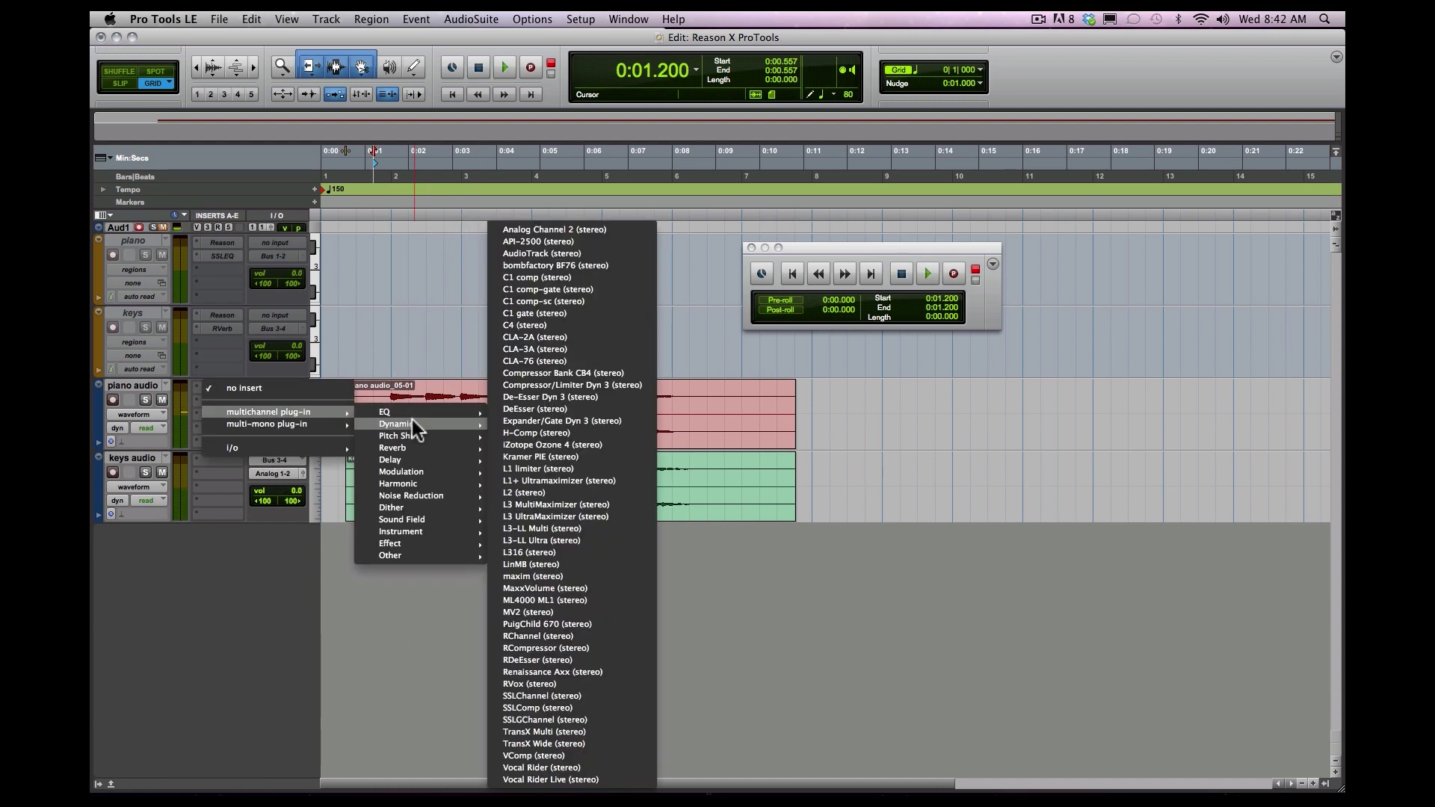
click(549, 716)
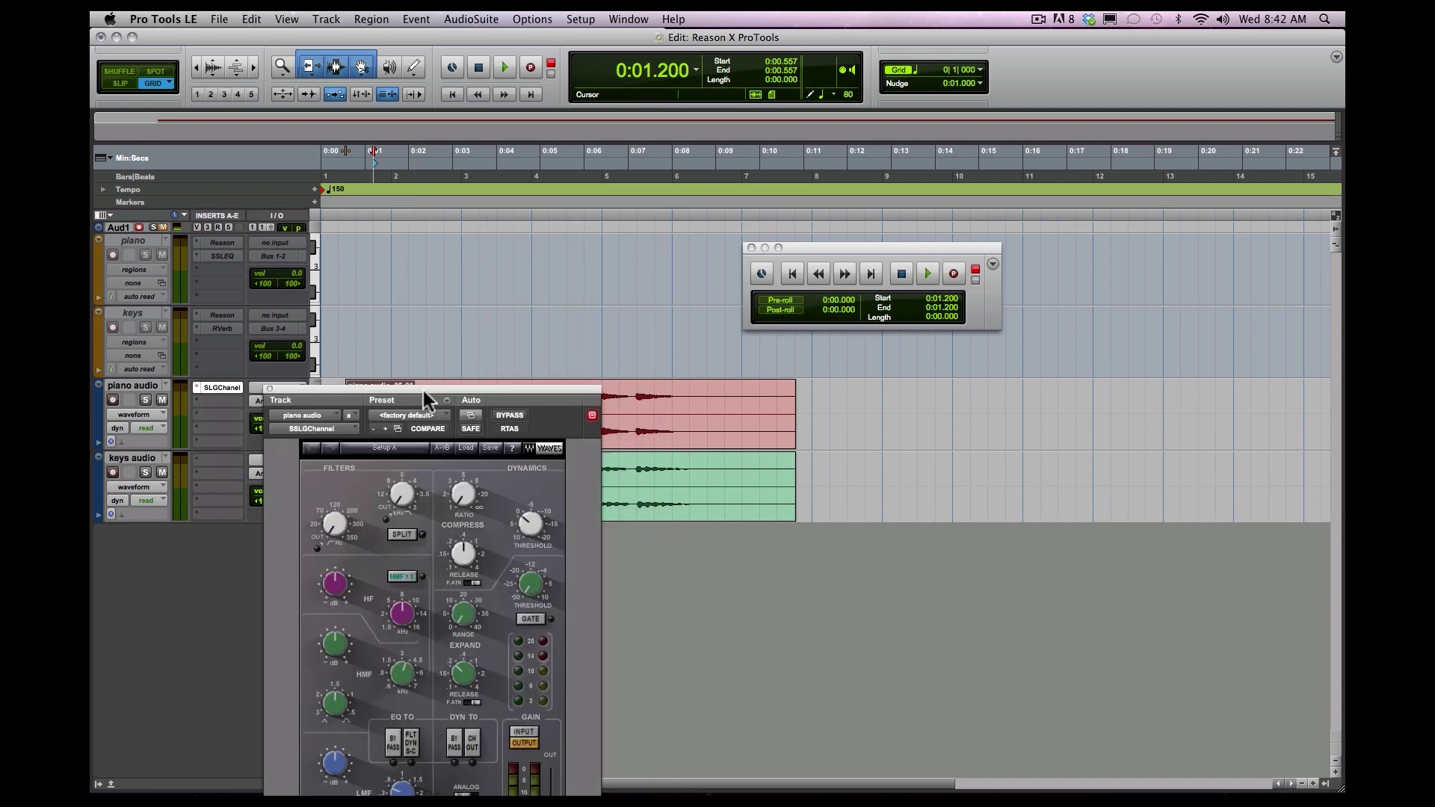
drag(423, 390, 868, 125)
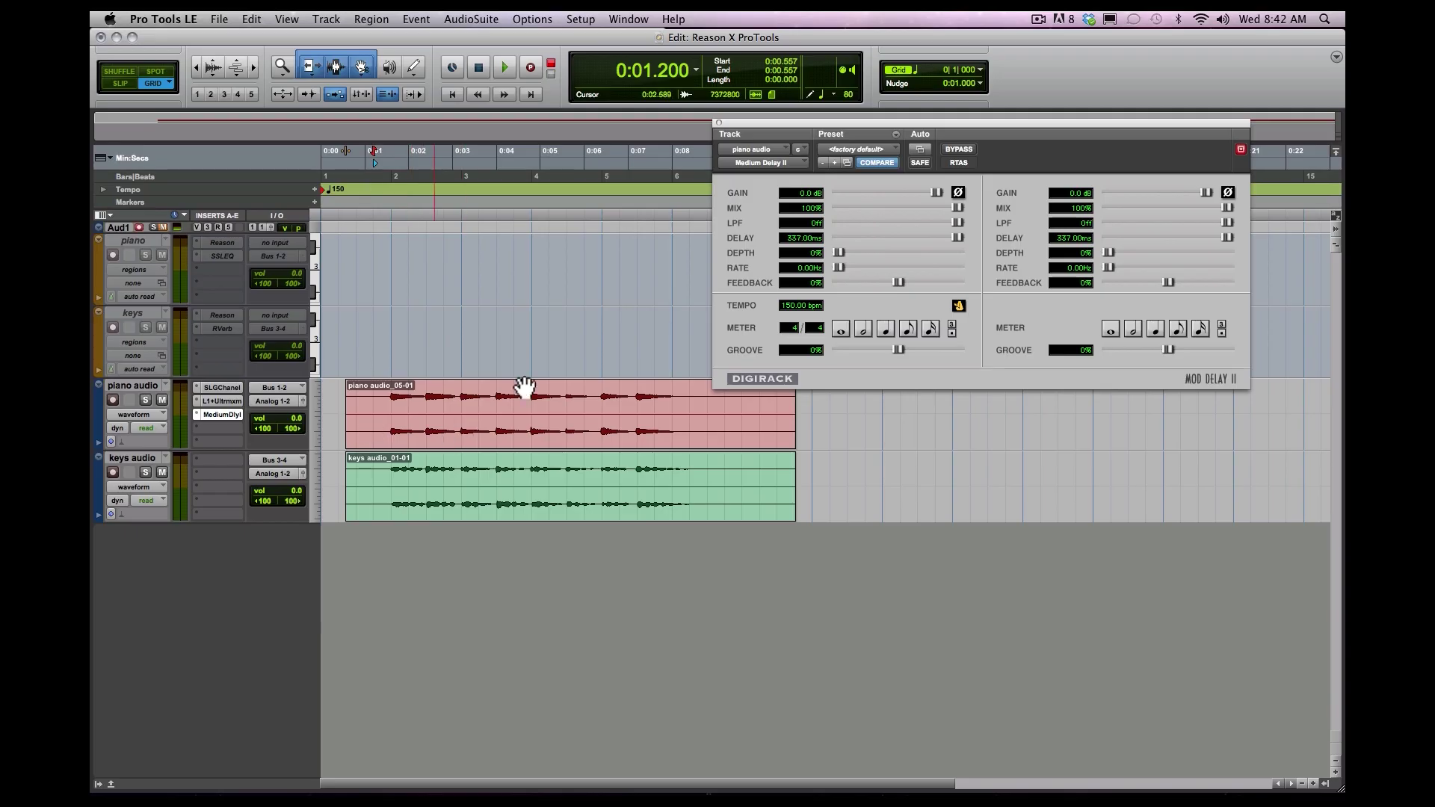
click(154, 240)
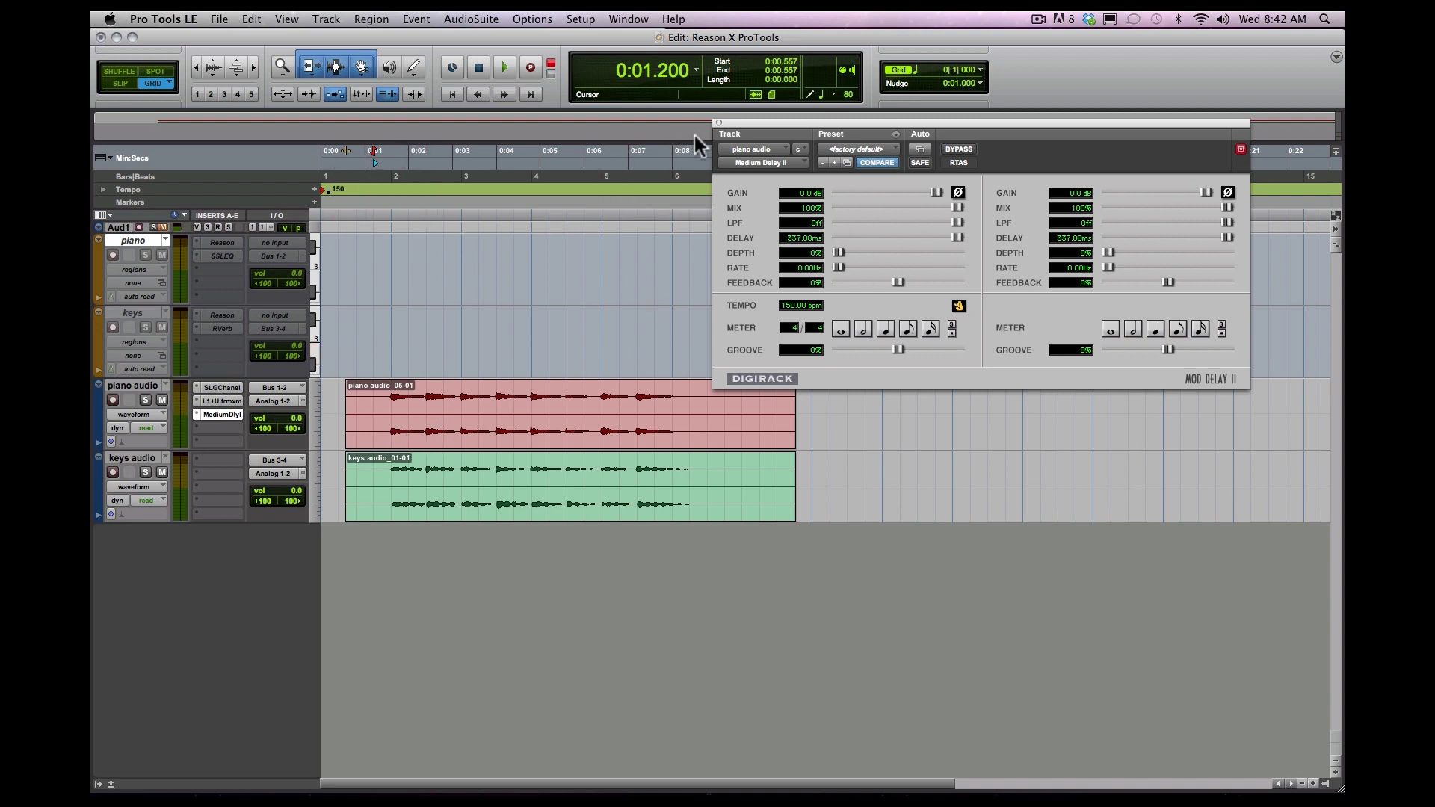
click(718, 123)
Play from 0:01.600 to hear the inserts, then switch over to Reason
click(390, 169)
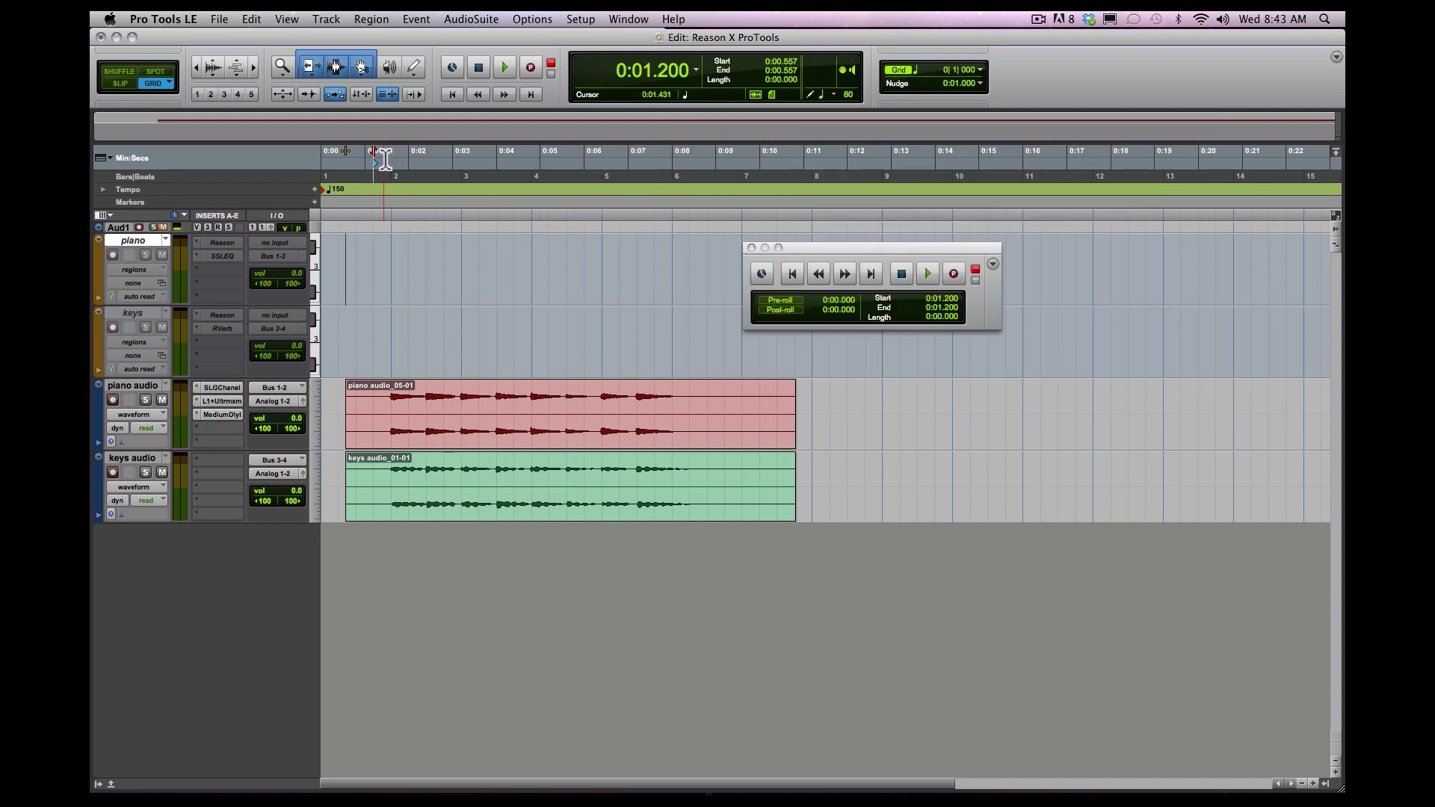
key(space)
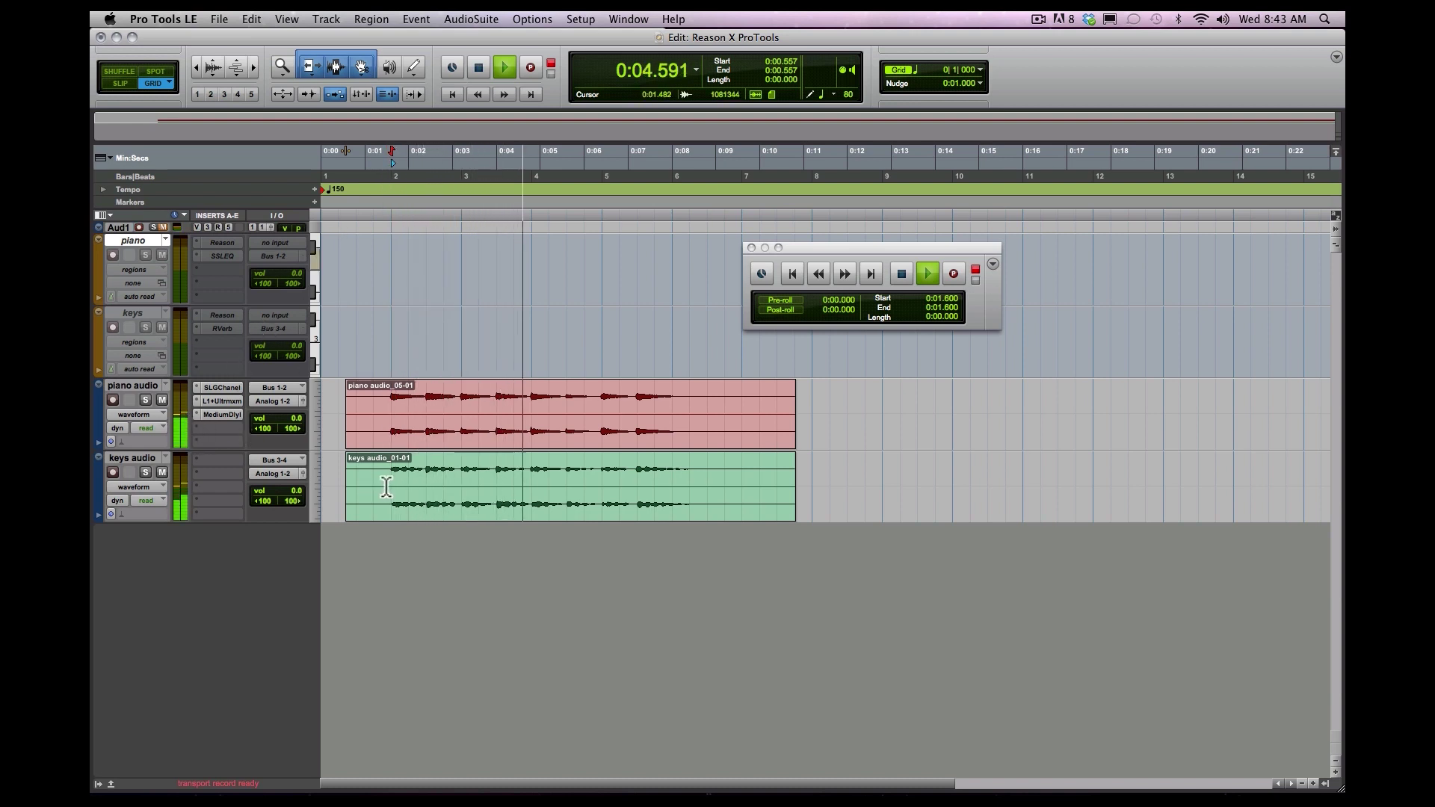
key(space)
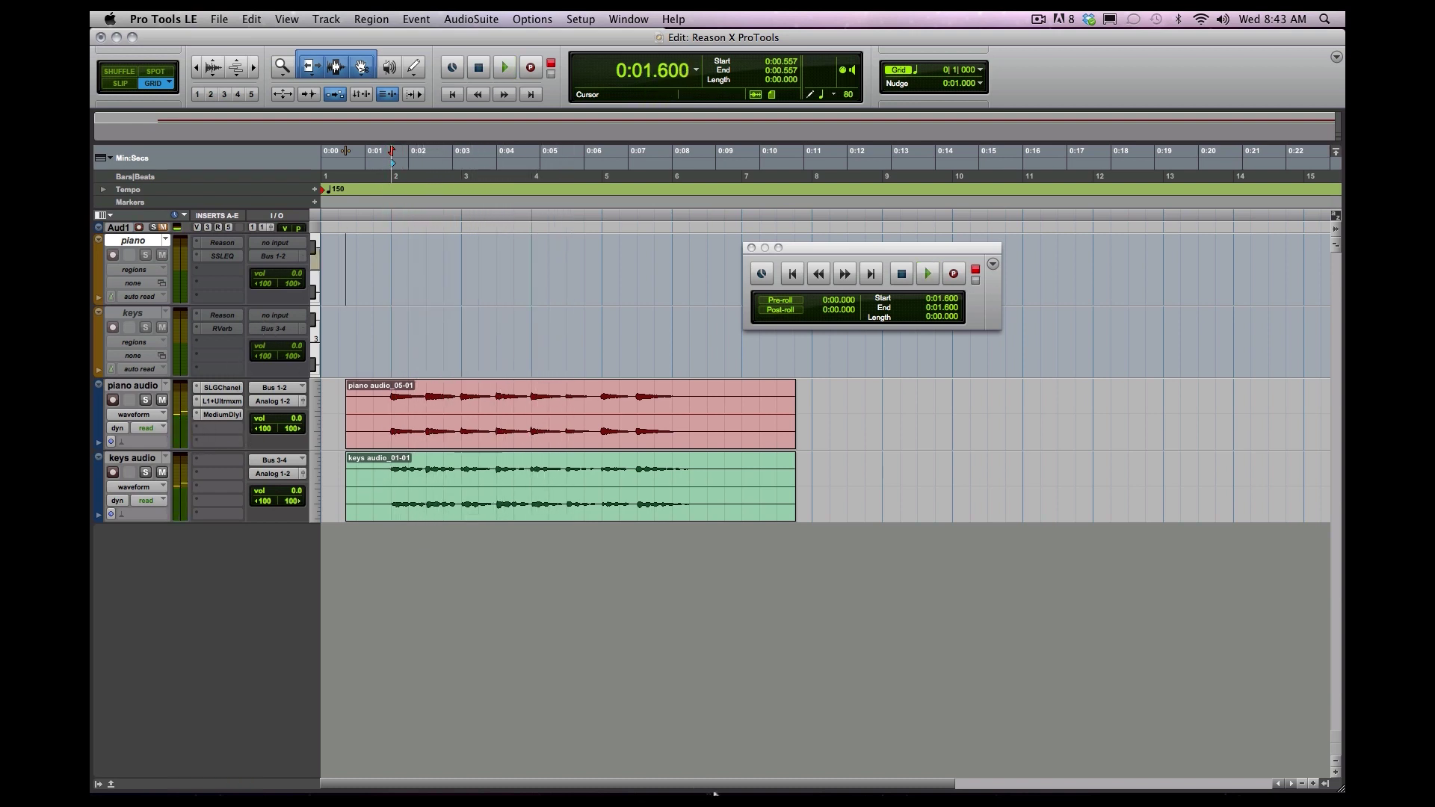
mouse_move(804, 790)
click(900, 766)
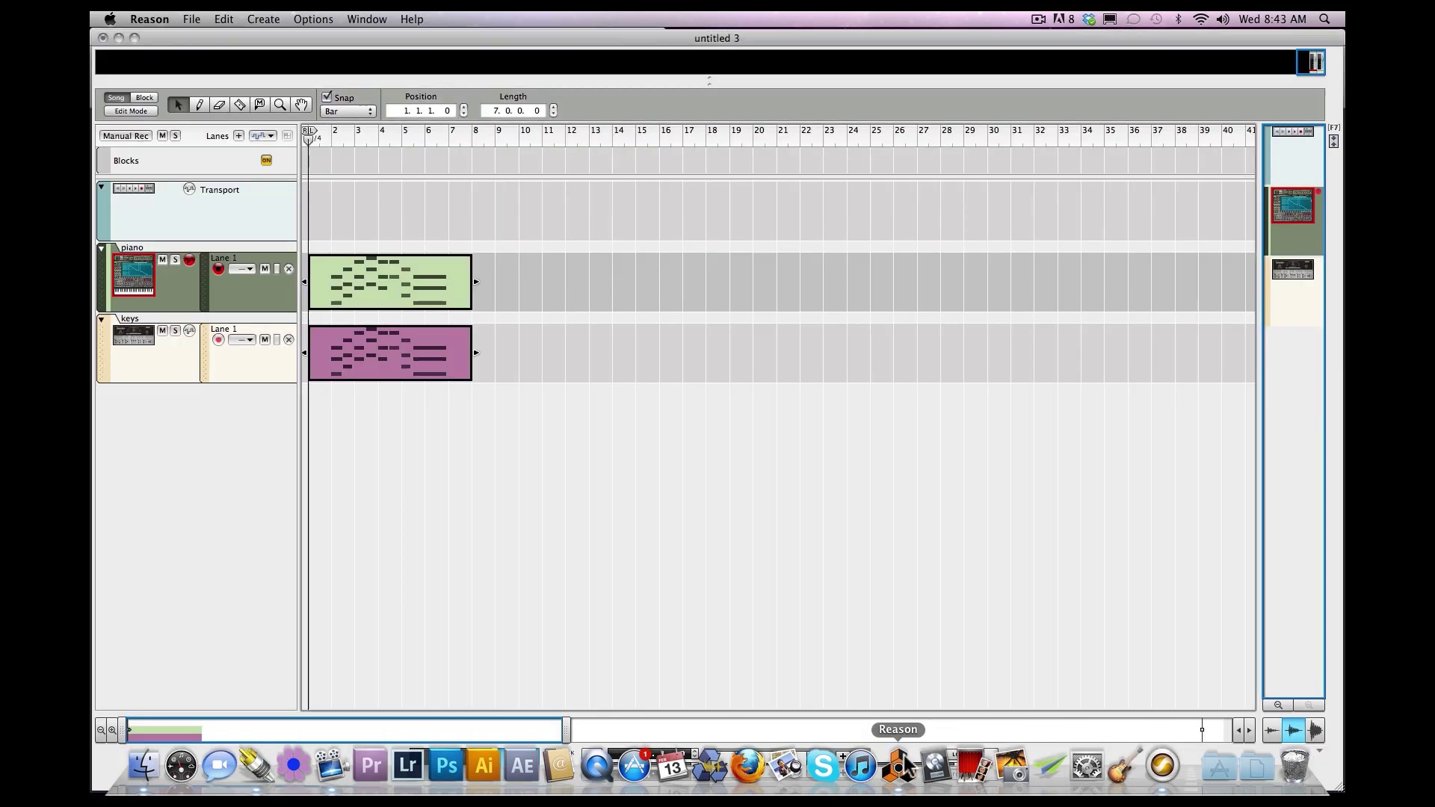